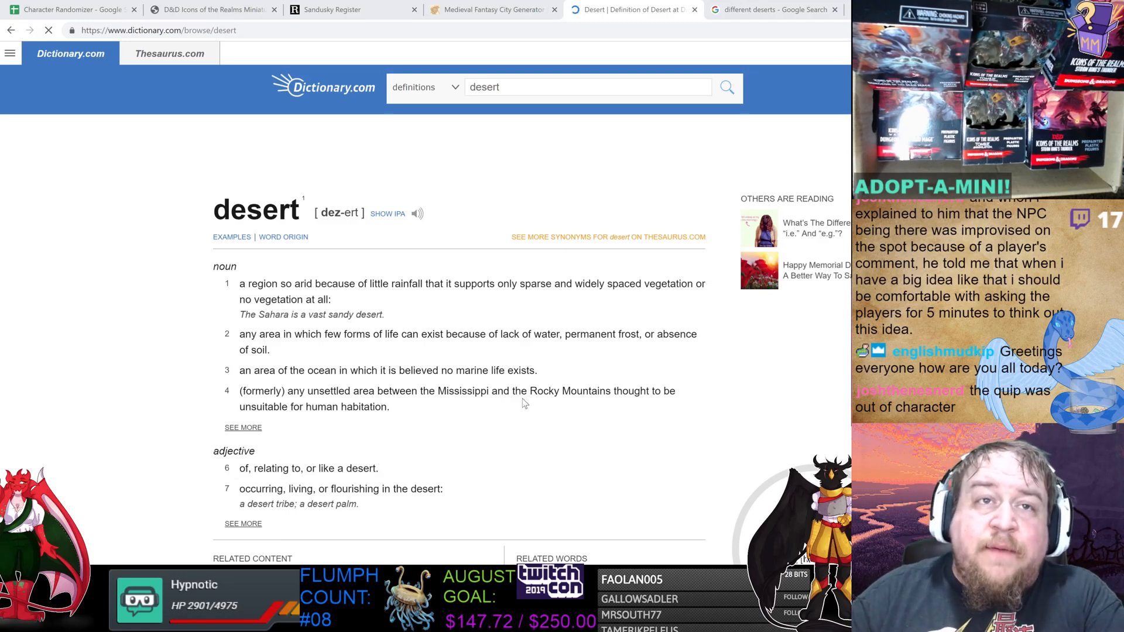
Scroll through the dictionary definitions of desert.
left_click_drag(441, 335, 596, 313)
left_click(596, 313)
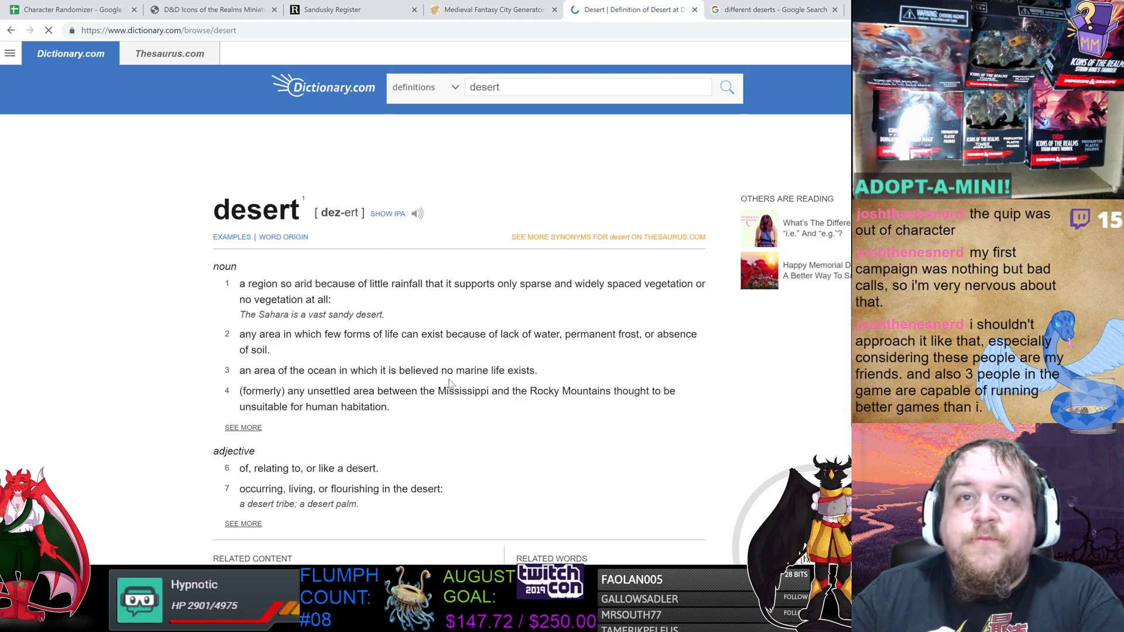
scroll(440, 345, "down", 2)
scroll(462, 325, "down", 4)
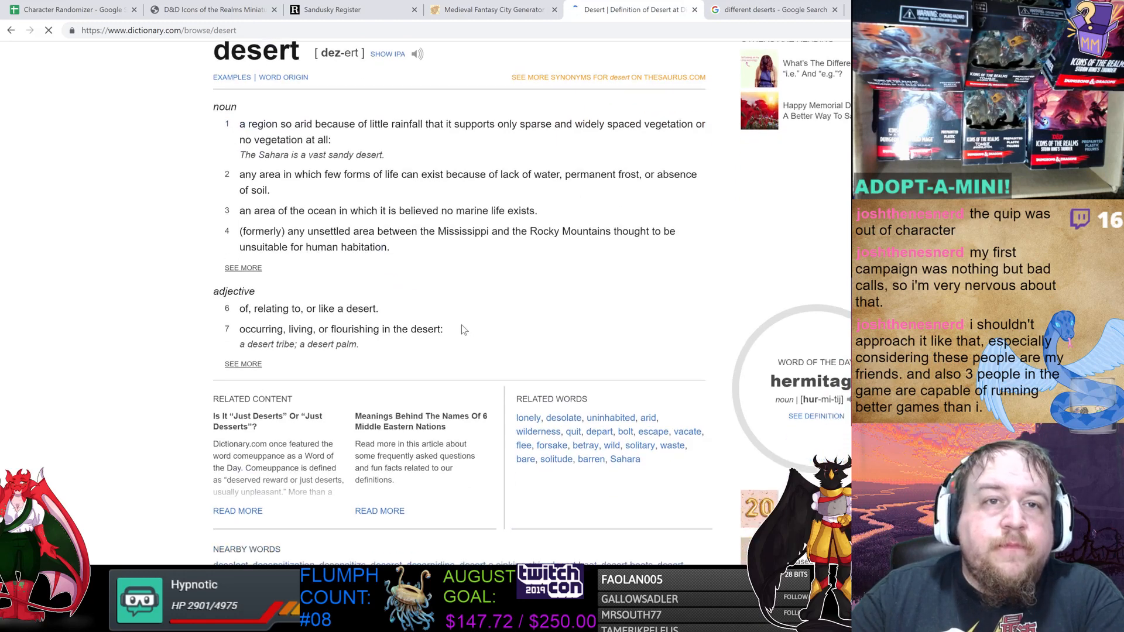
scroll(507, 370, "up", 2)
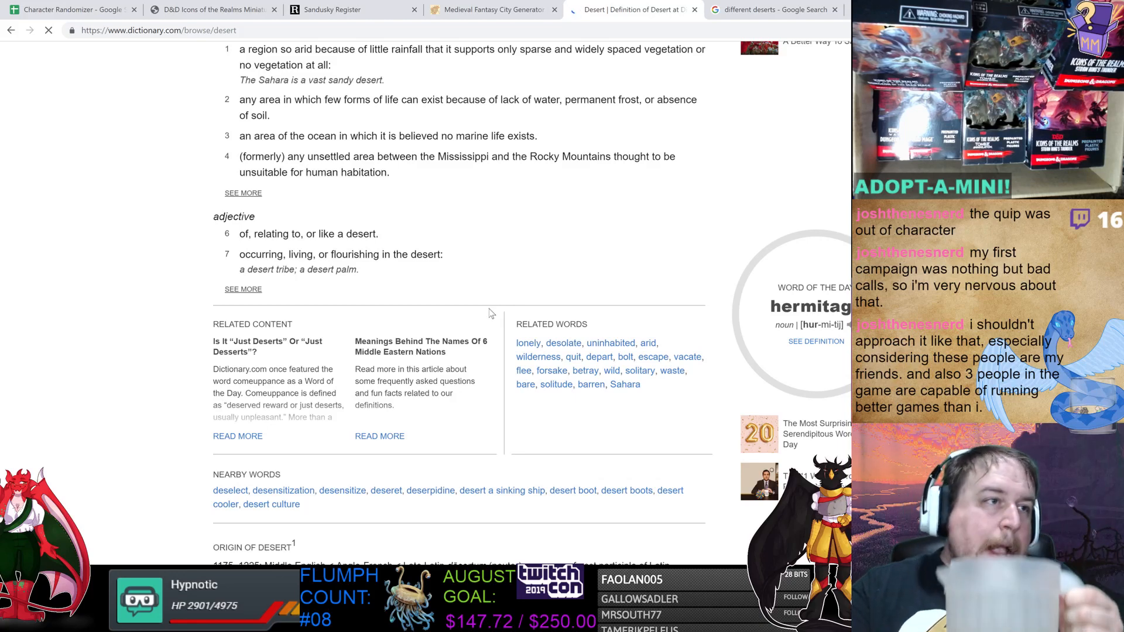
scroll(499, 322, "up", 3)
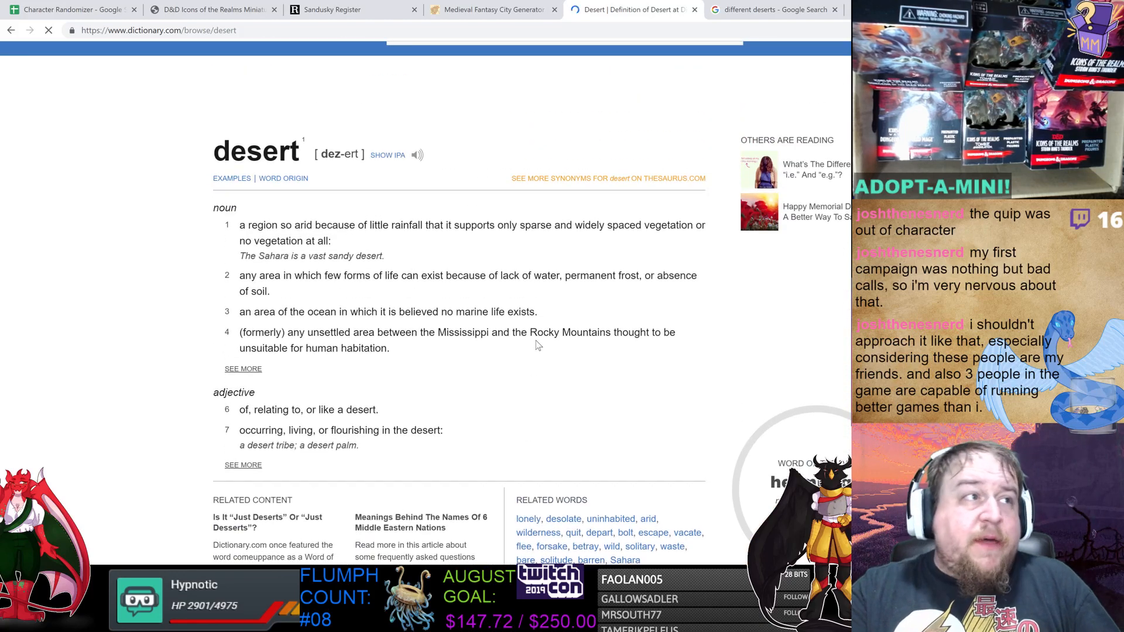
scroll(531, 338, "down", 4)
scroll(530, 338, "up", 2)
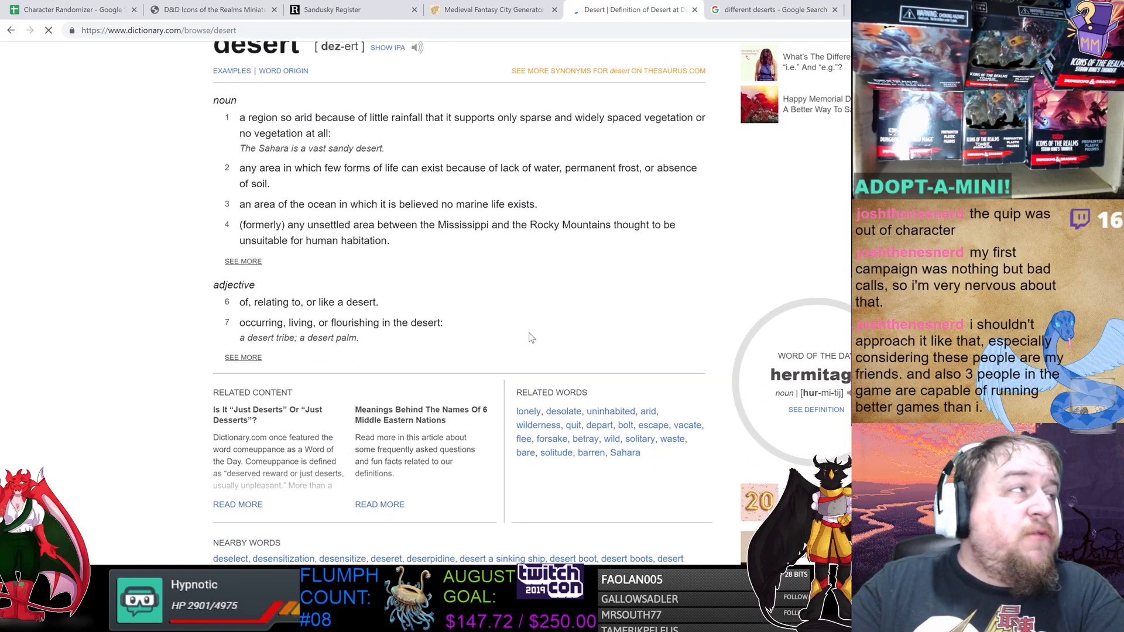
scroll(531, 338, "up", 1)
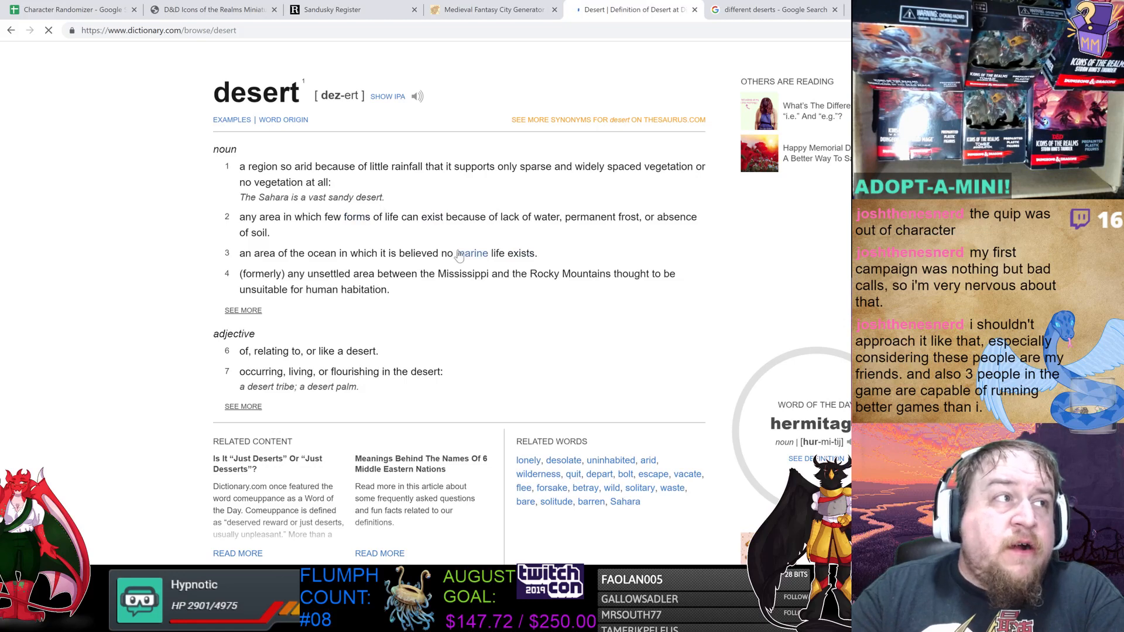
Toggle the pronunciation of desert between IPA and respelling, then reread the noun definitions.
left_click(388, 97)
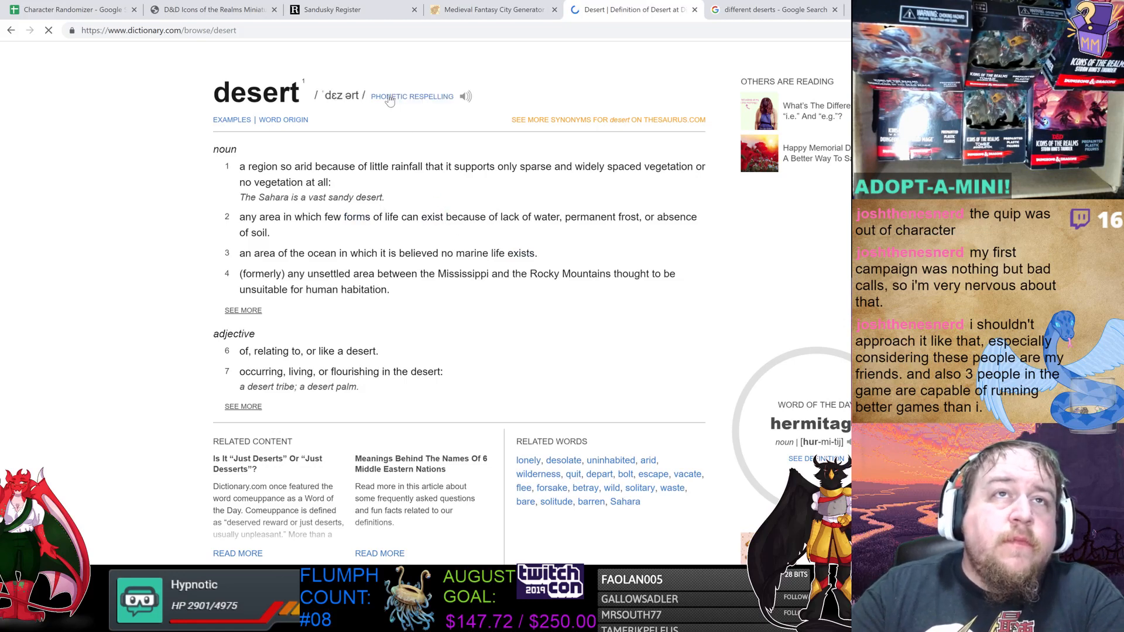
left_click(390, 99)
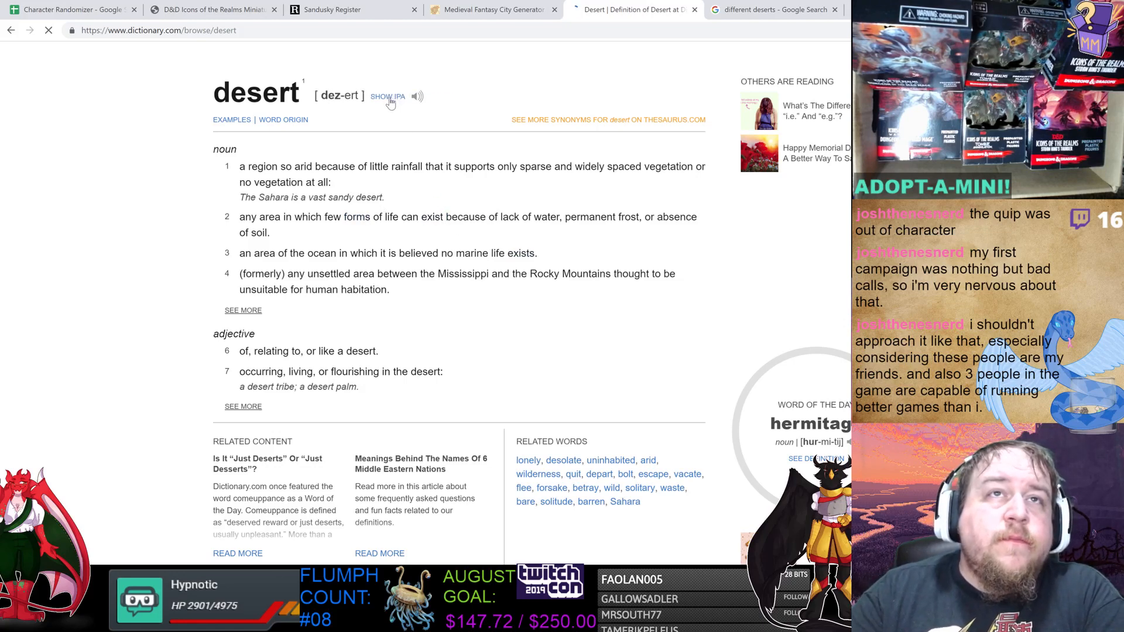
left_click(417, 98)
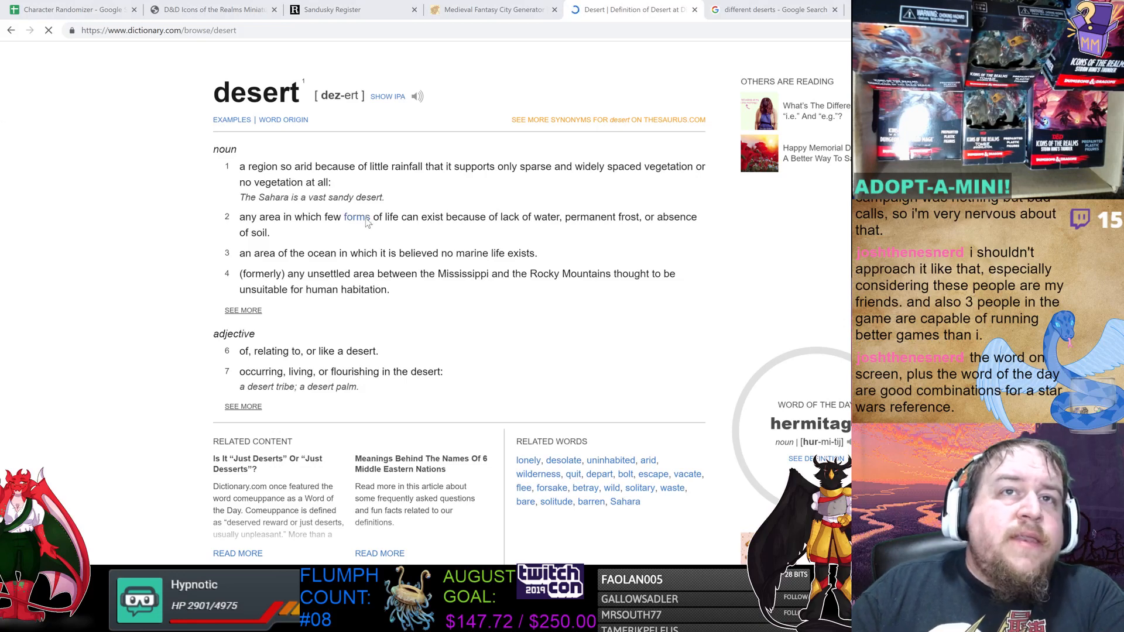
left_click_drag(369, 218, 521, 292)
left_click(542, 310)
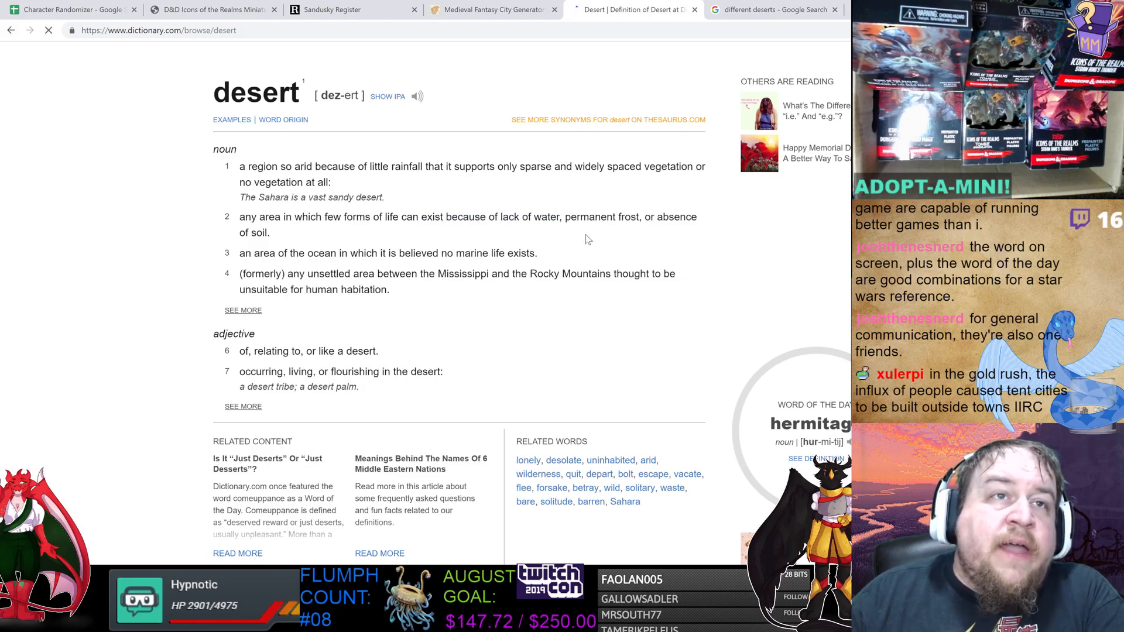
scroll(527, 237, "down", 1)
scroll(400, 211, "up", 1)
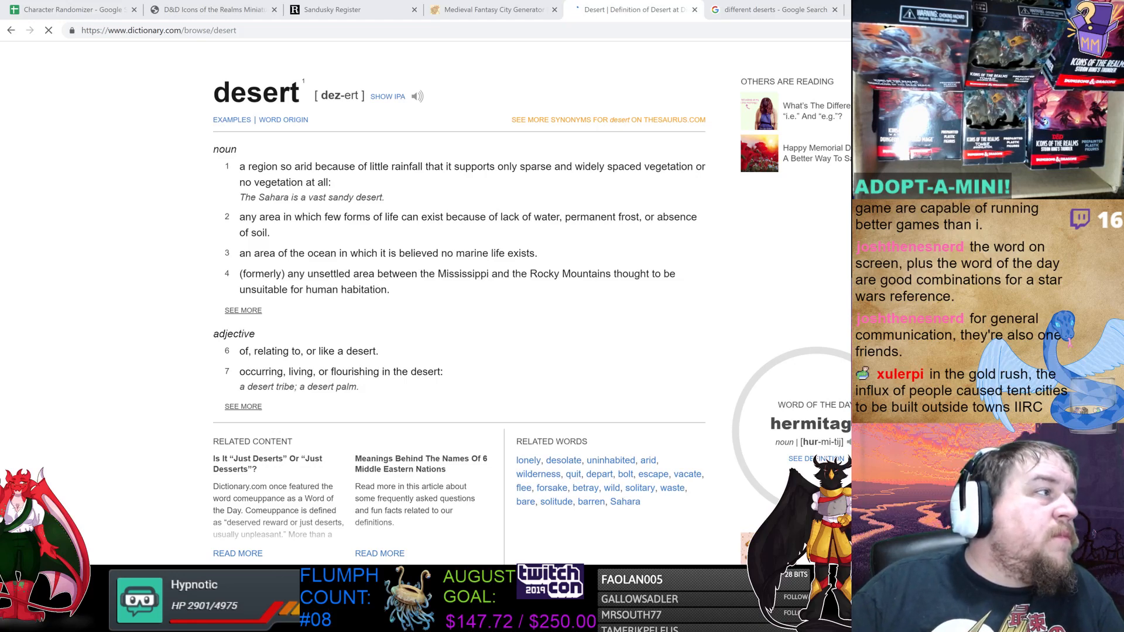
Switch to the blue hole ohio image search and preview several Blue Hole photos.
left_click_drag(0, 87, 764, 10)
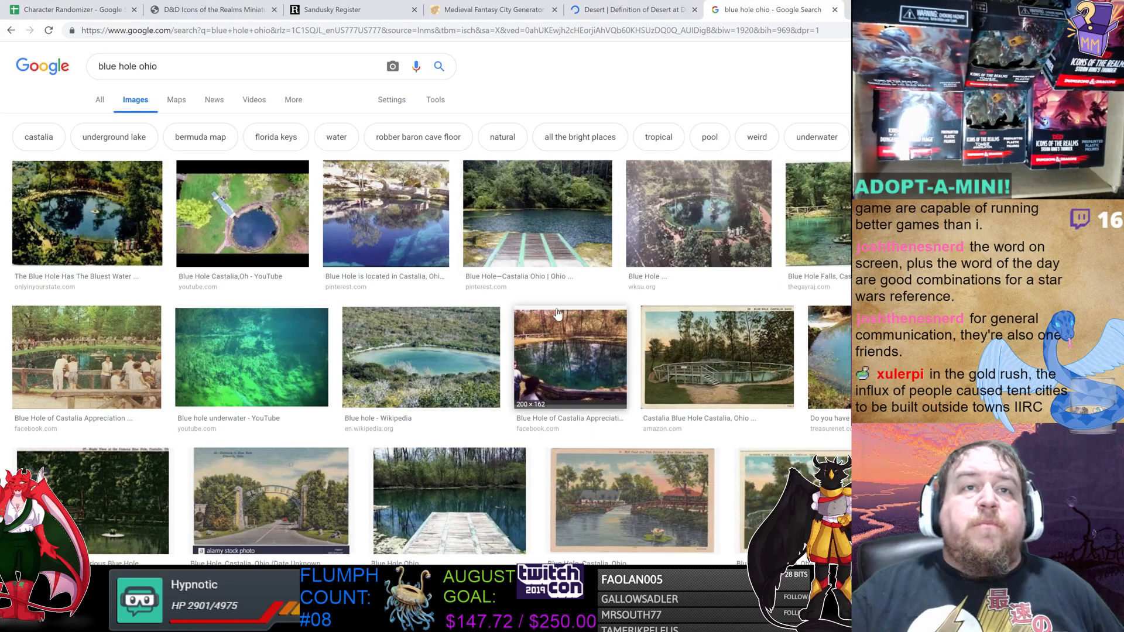
left_click(420, 225)
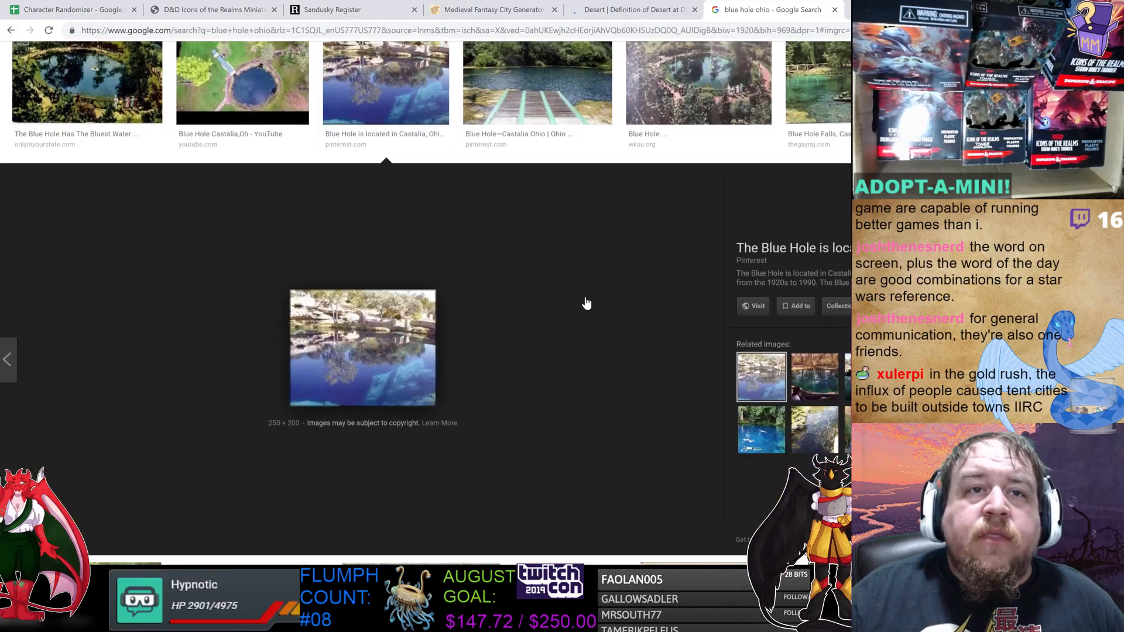
left_click(523, 83)
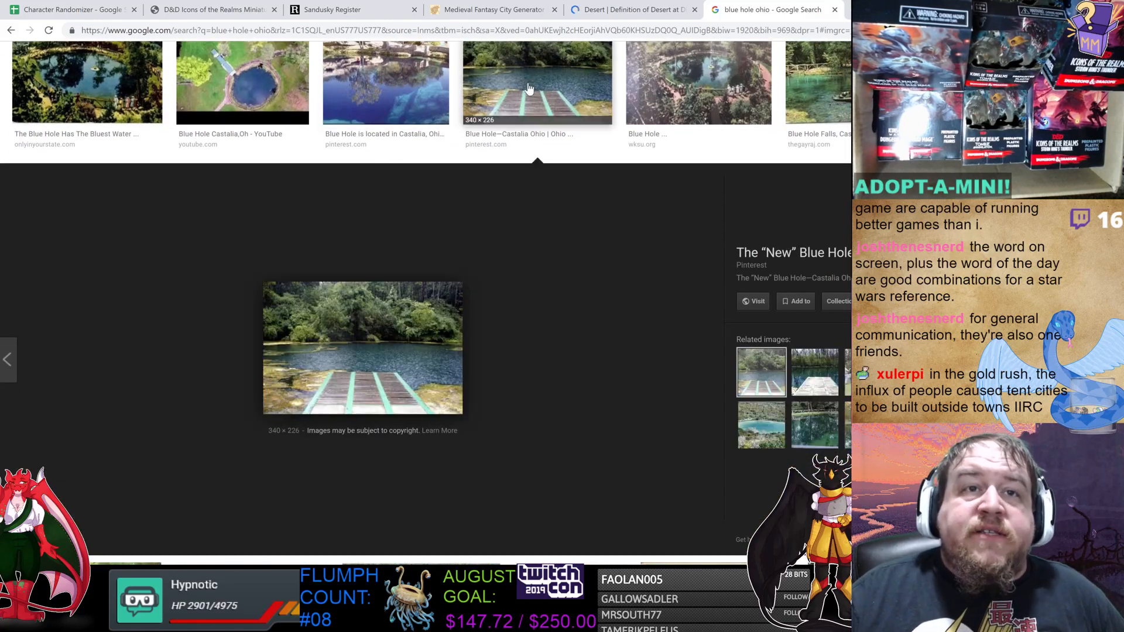
left_click(231, 87)
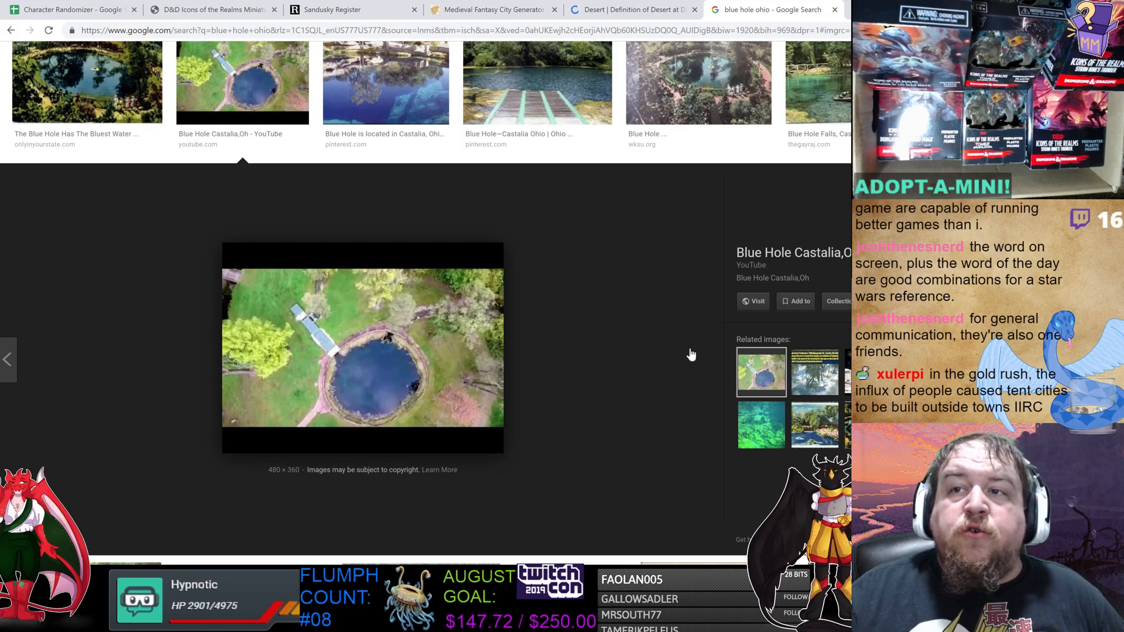
left_click(117, 88)
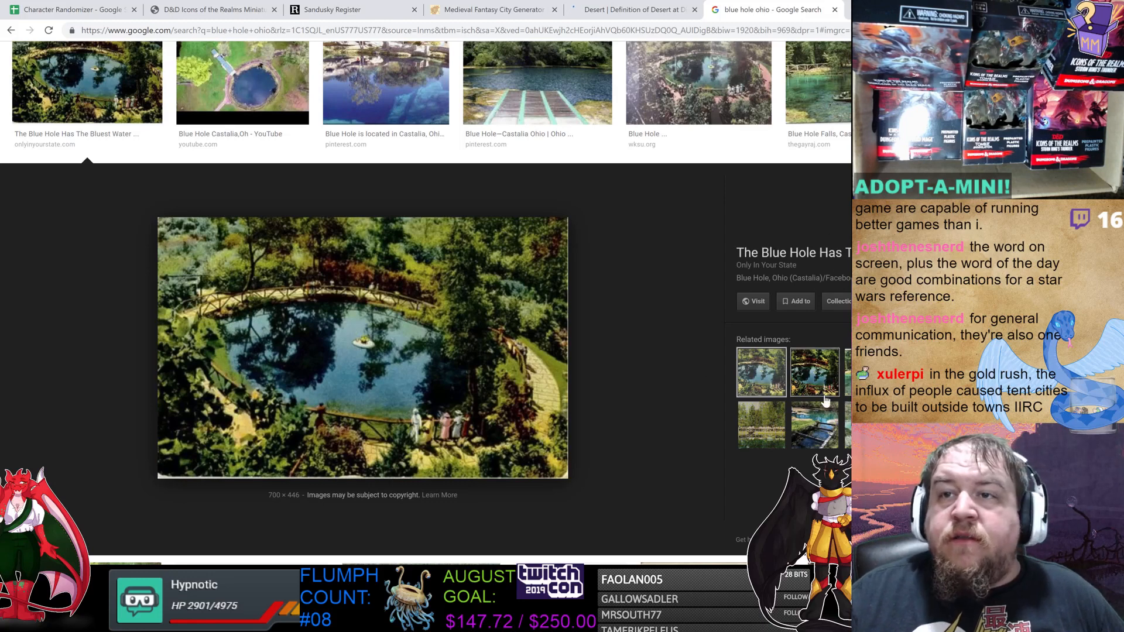
left_click(822, 416)
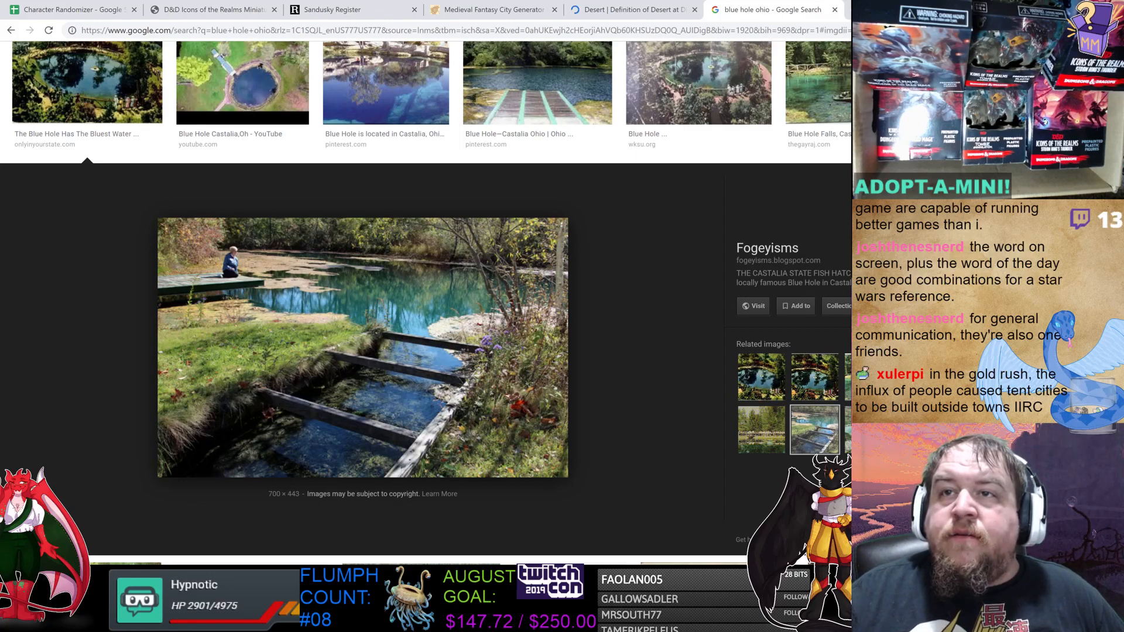
key("Escape")
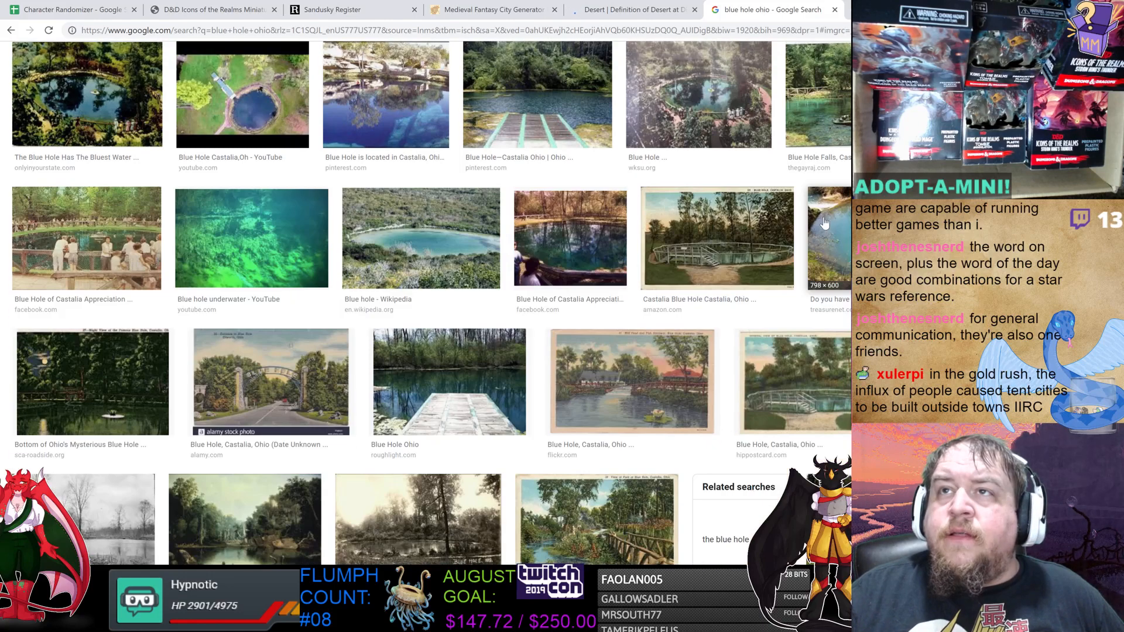
Scroll through more blue hole ohio image results and preview the night shot of the Blue Hole.
scroll(839, 206, "down", 2)
scroll(838, 207, "down", 1)
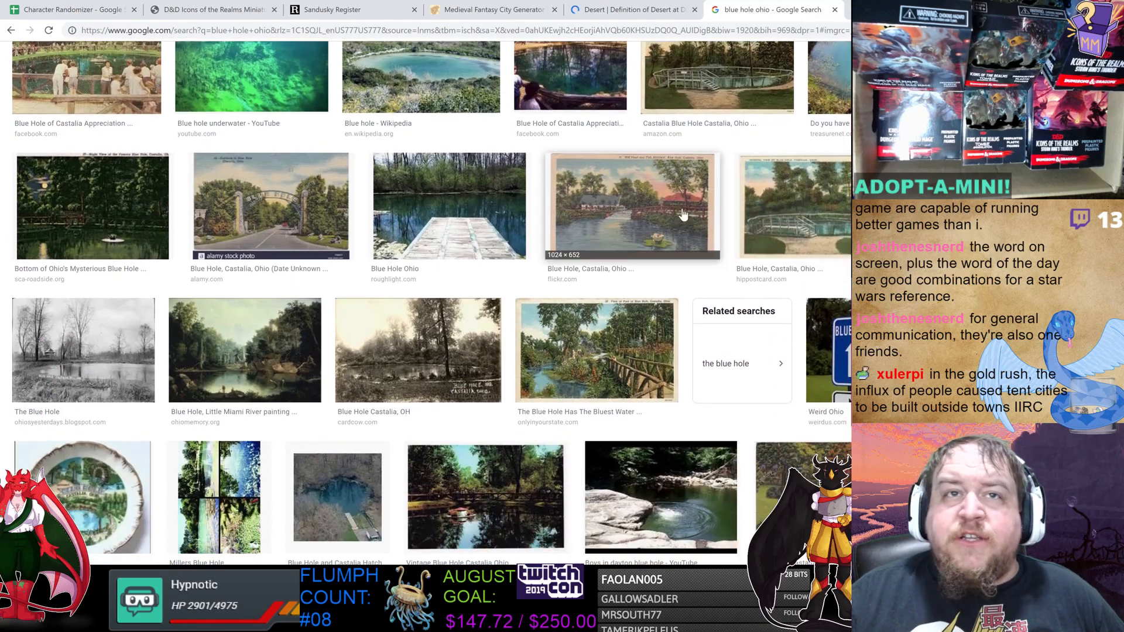
scroll(463, 252, "up", 1)
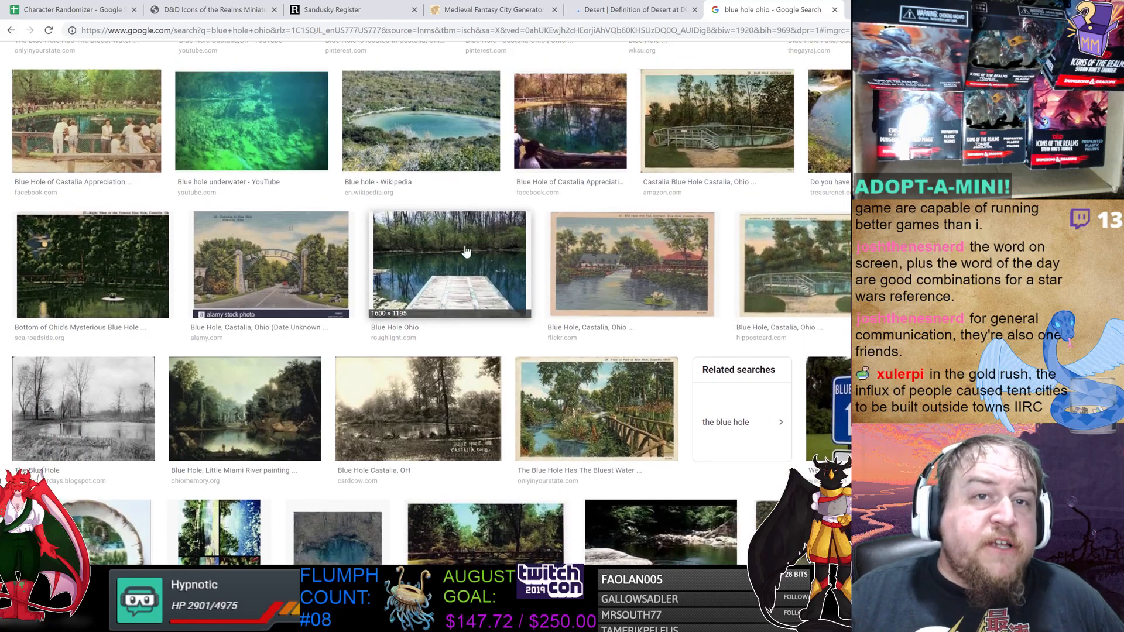
scroll(483, 274, "down", 5)
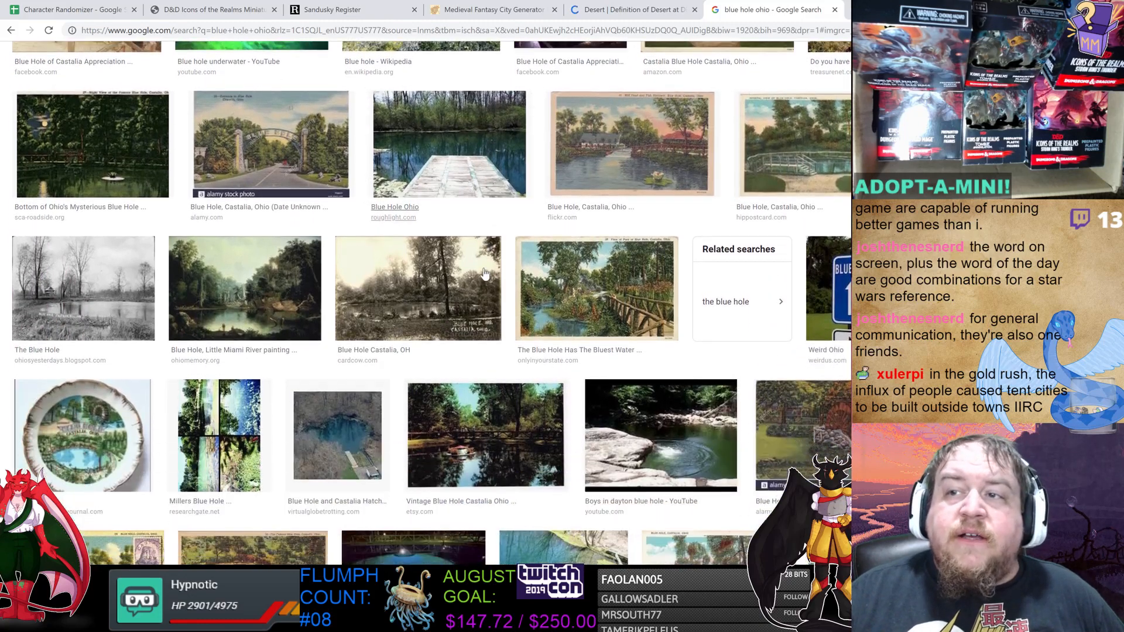
scroll(518, 271, "down", 2)
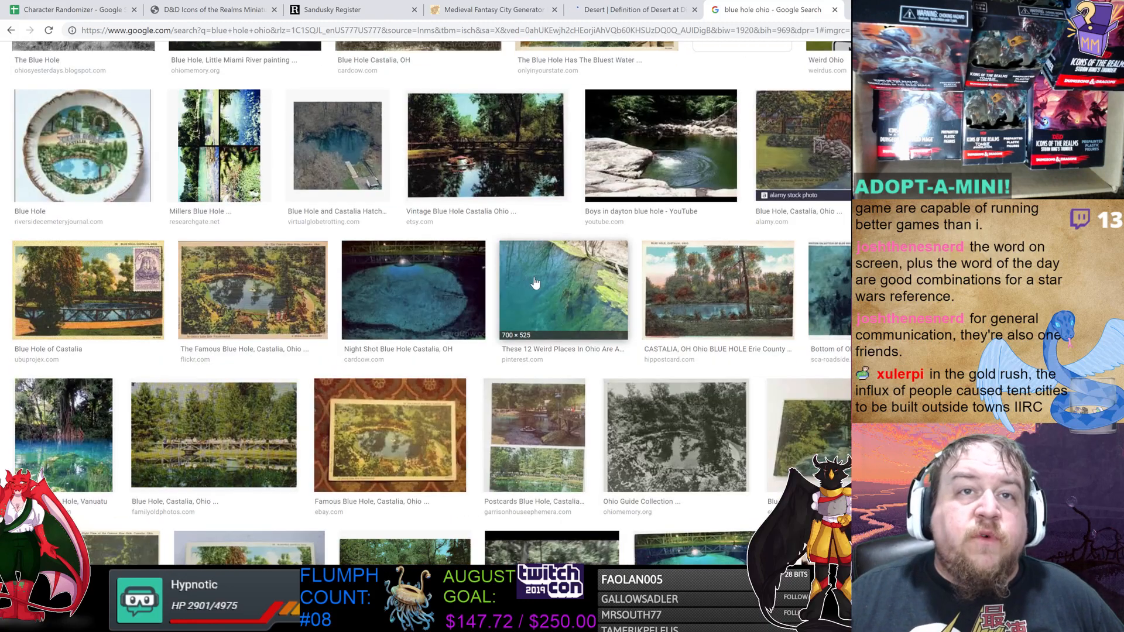
scroll(536, 286, "down", 1)
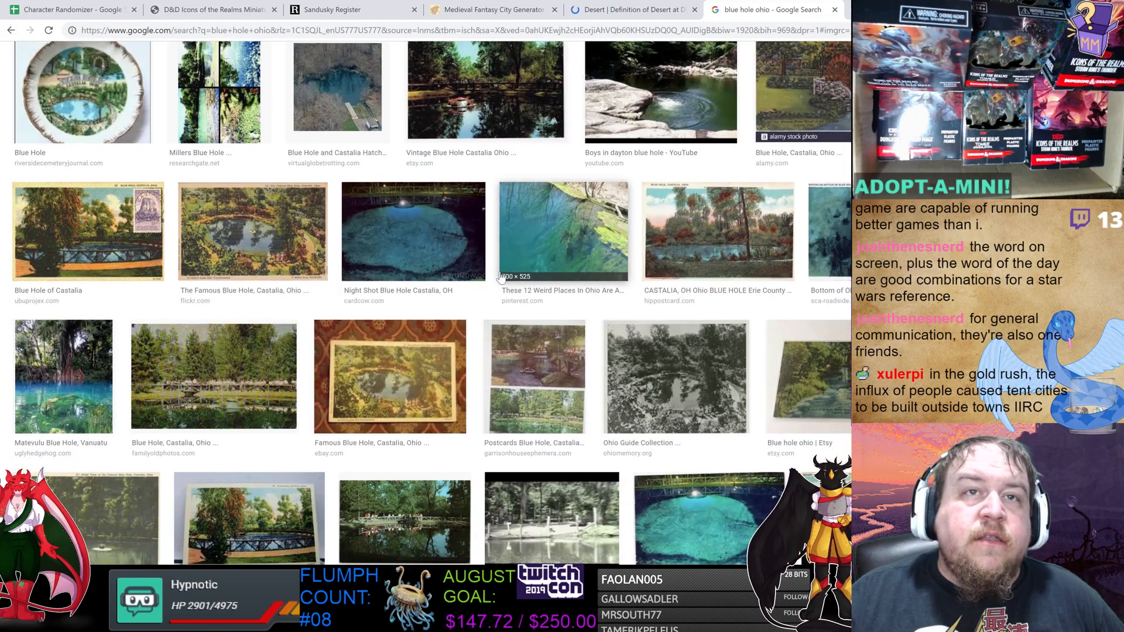
left_click(477, 269)
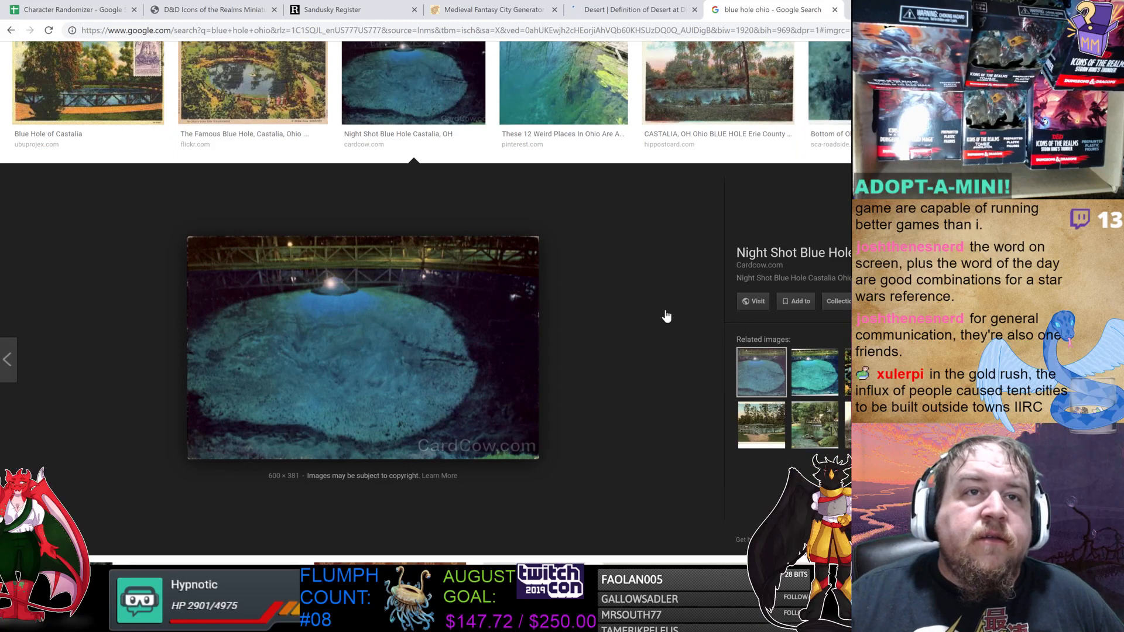
scroll(668, 317, "down", 1)
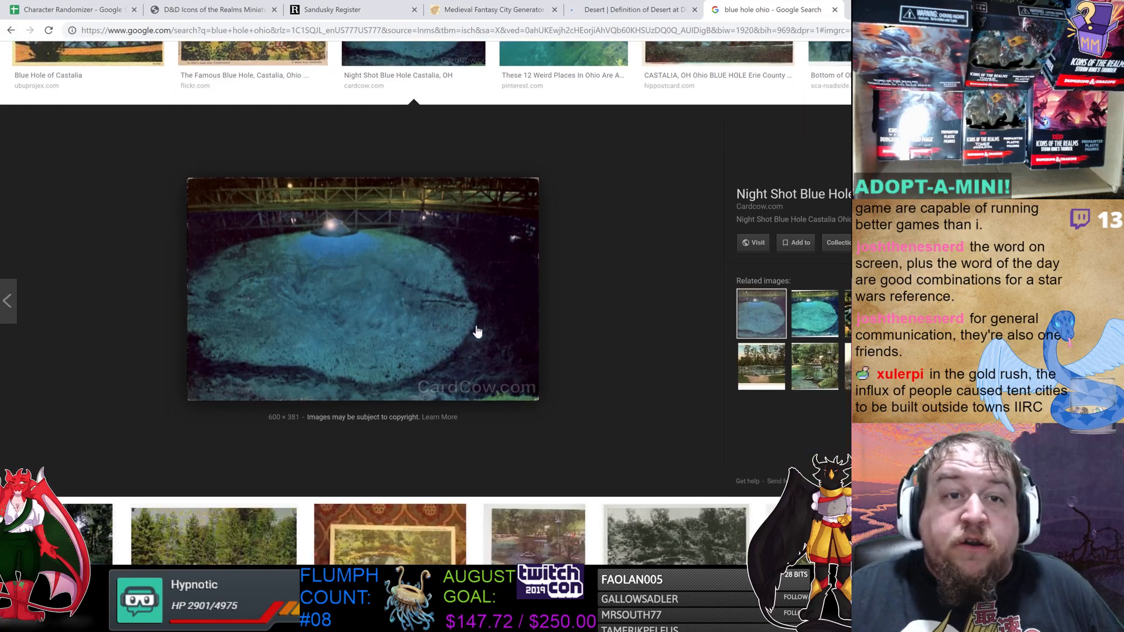
scroll(480, 334, "down", 3)
scroll(505, 314, "down", 5)
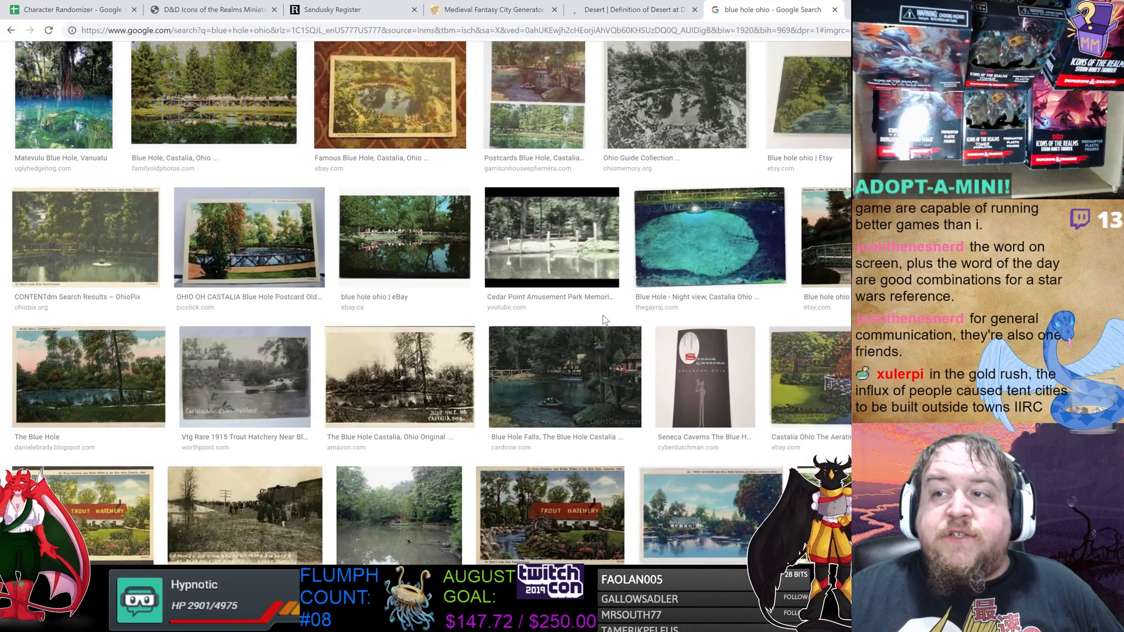
scroll(657, 309, "up", 2)
scroll(657, 309, "up", 1)
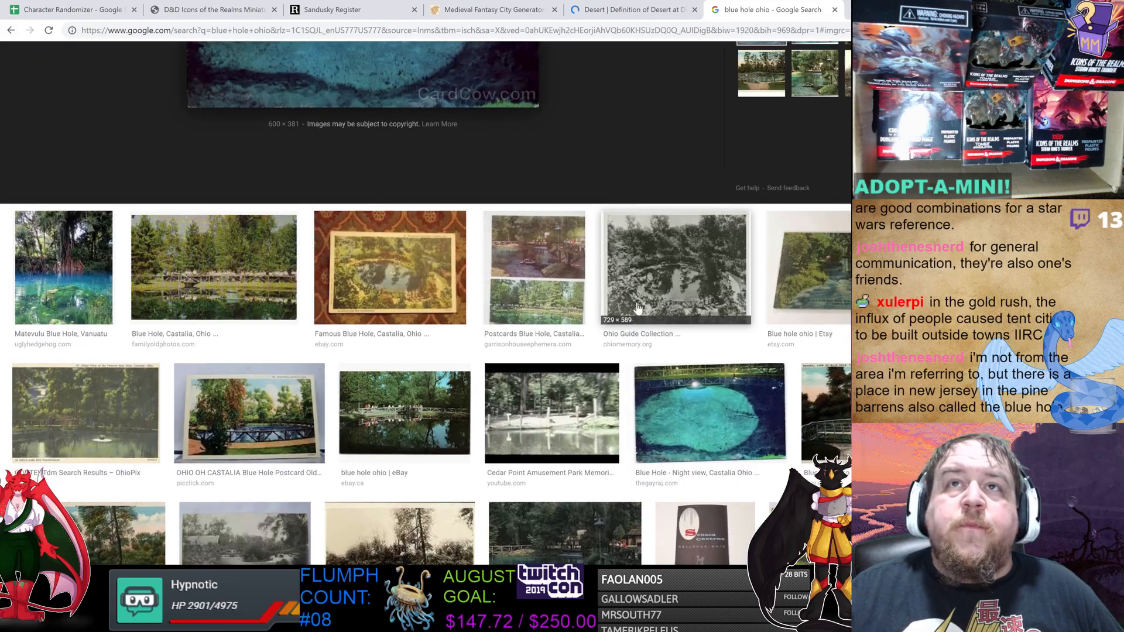
Return to the desert dictionary entry and scroll down through its origin, synonyms and quotations.
left_click(652, 11)
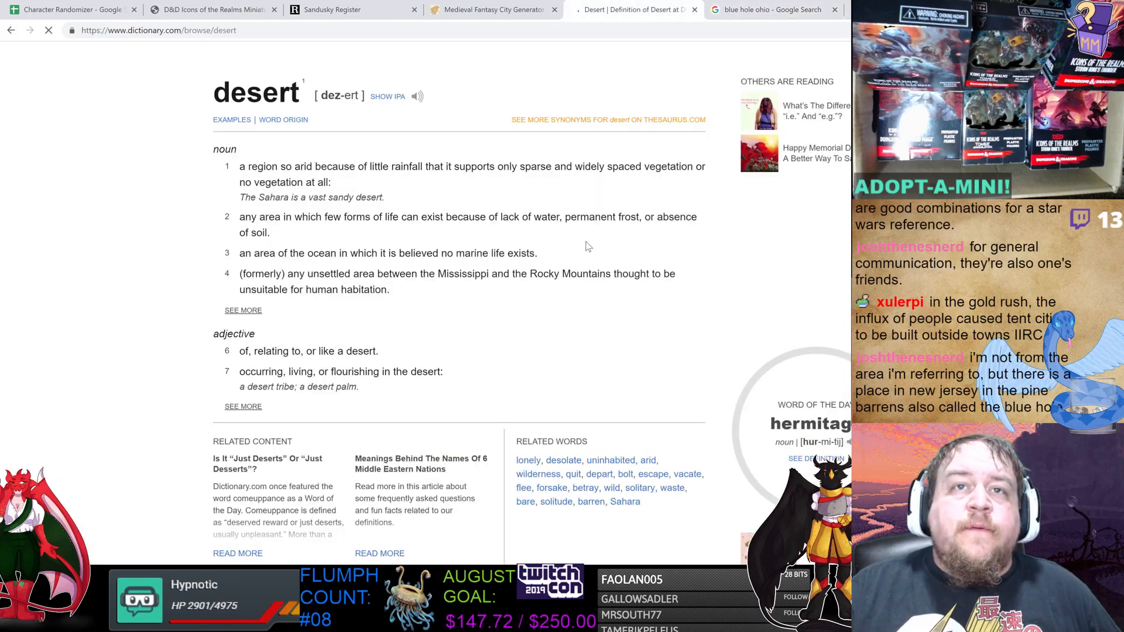
scroll(545, 234, "down", 5)
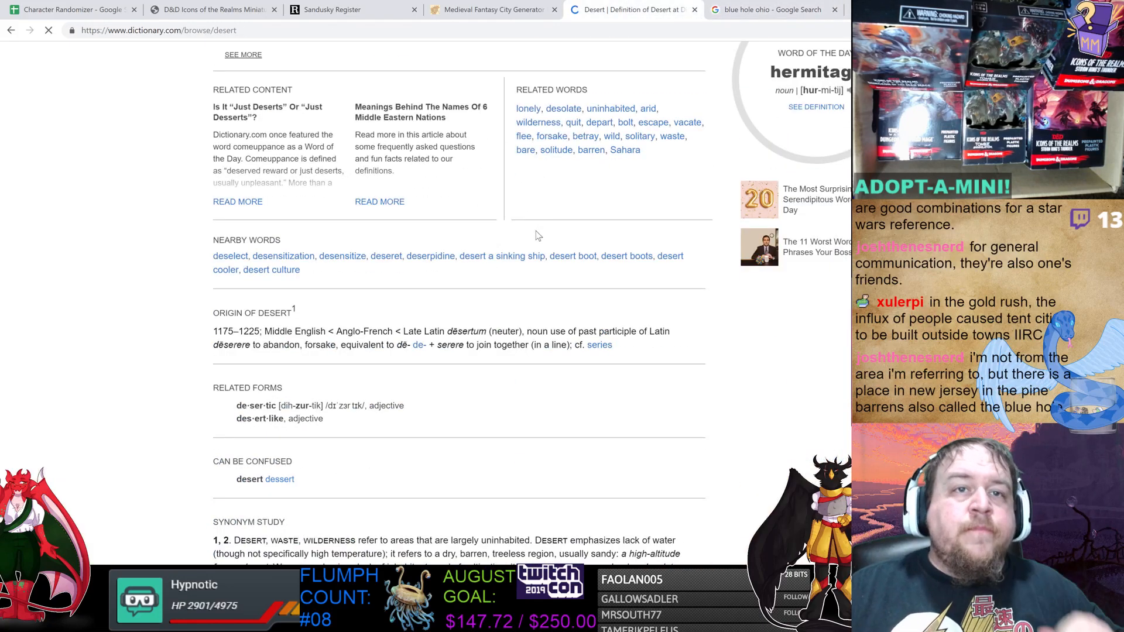
scroll(543, 235, "down", 5)
scroll(545, 255, "down", 3)
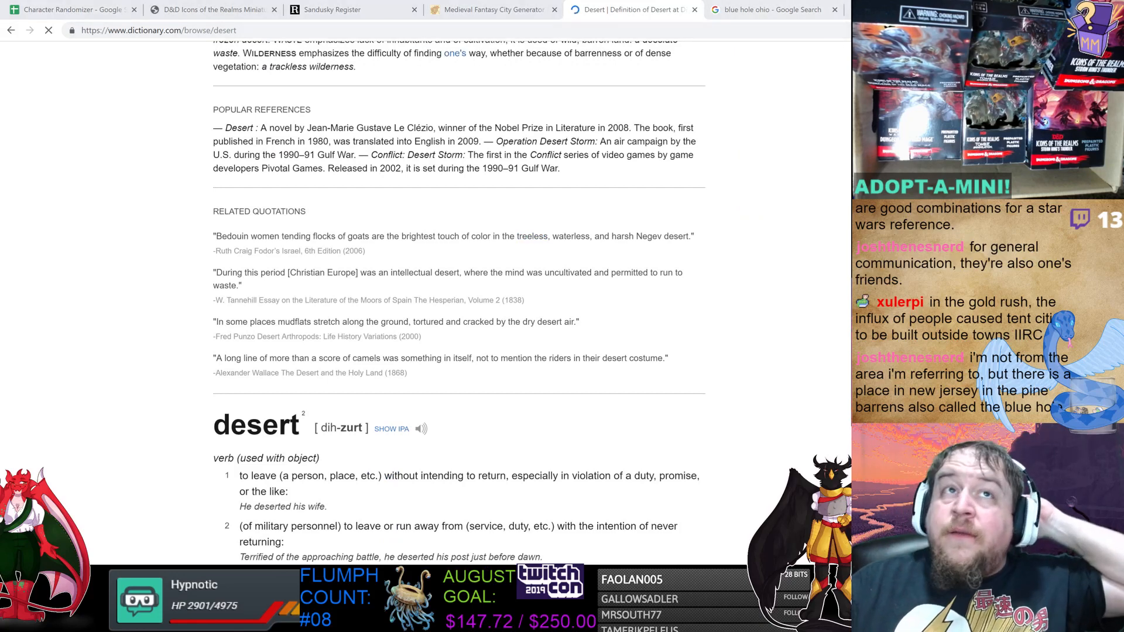
Switch to the Sandusky Register tab and browse the stories on its home page.
left_click(353, 11)
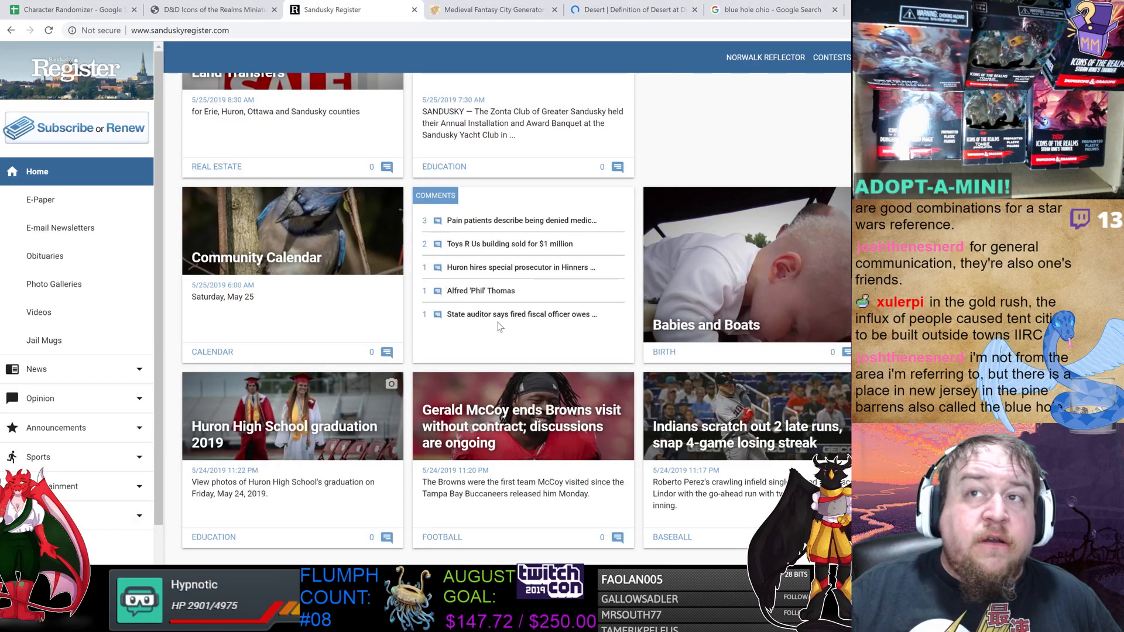
scroll(577, 334, "down", 2)
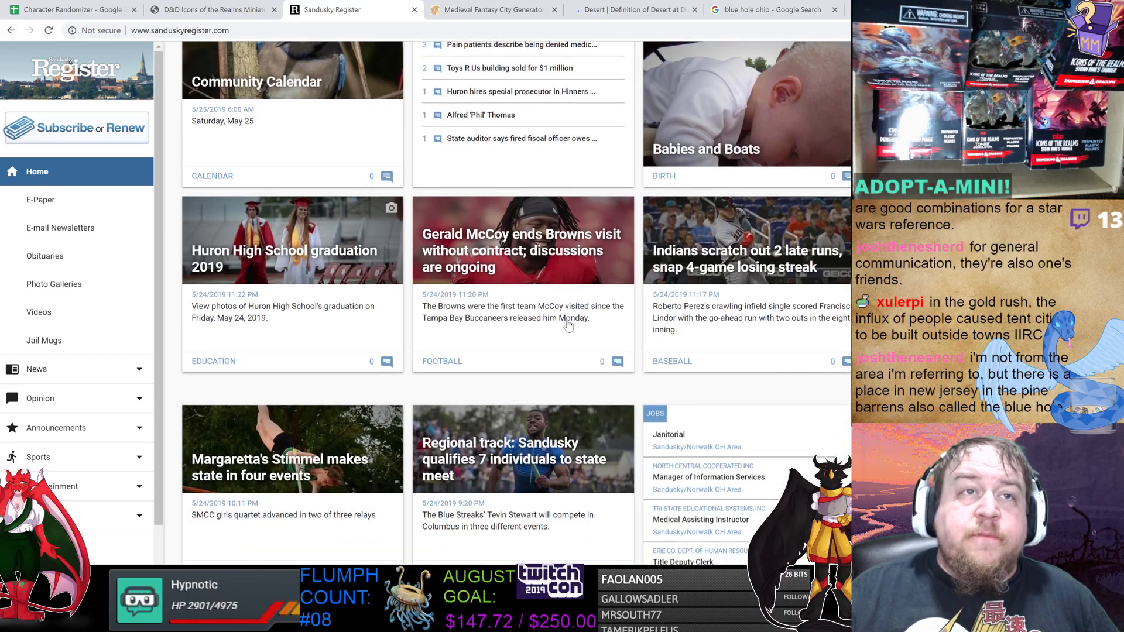
scroll(556, 326, "up", 4)
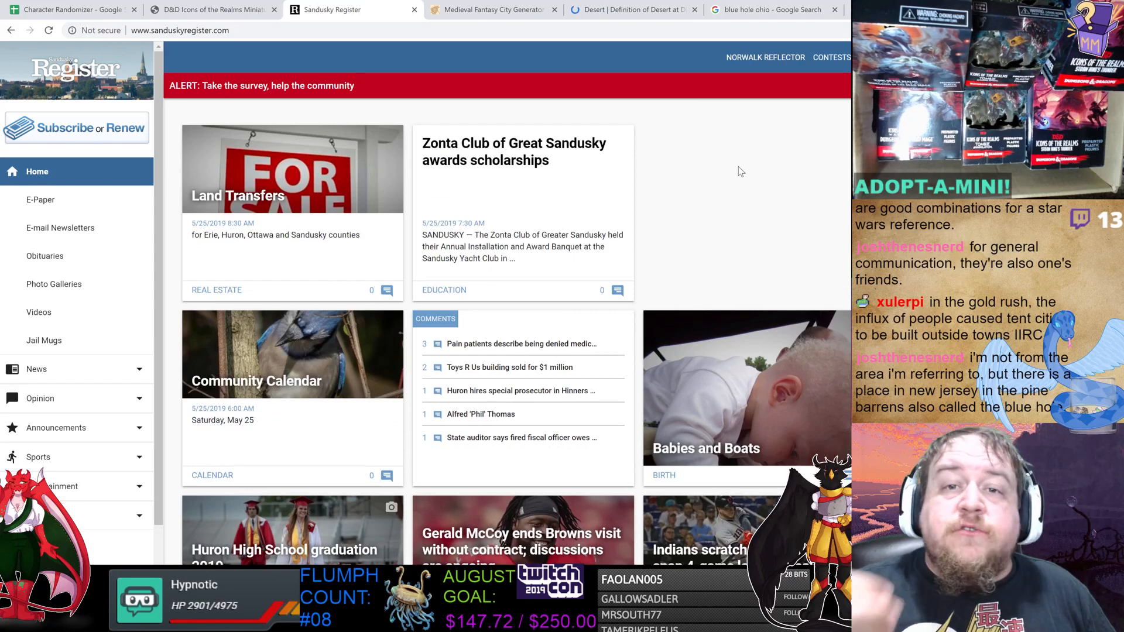
Open the different deserts image search and preview the first desert photo.
left_click(880, 11)
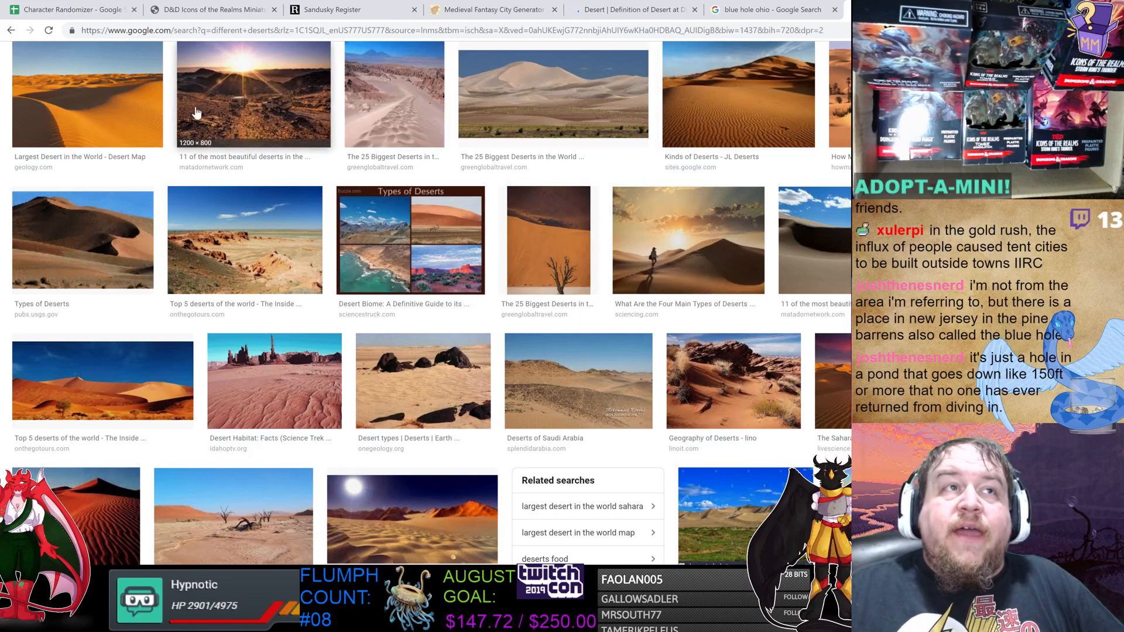
left_click(90, 113)
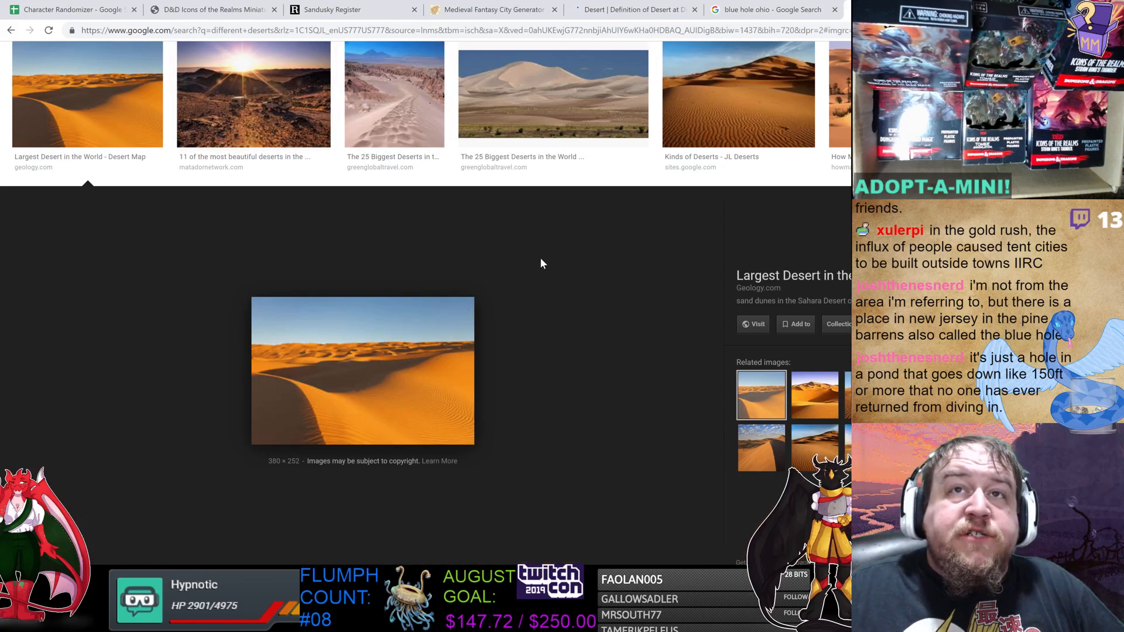
Preview several sand dune and palm oasis photos from the top row of the different deserts image results.
left_click(540, 112)
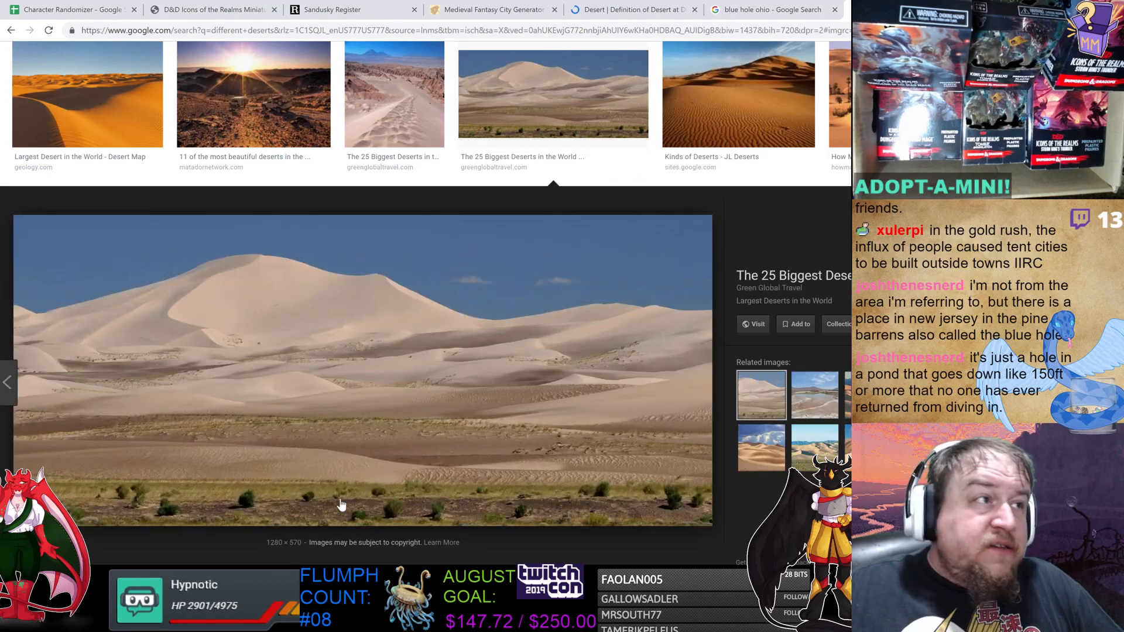
left_click(840, 94)
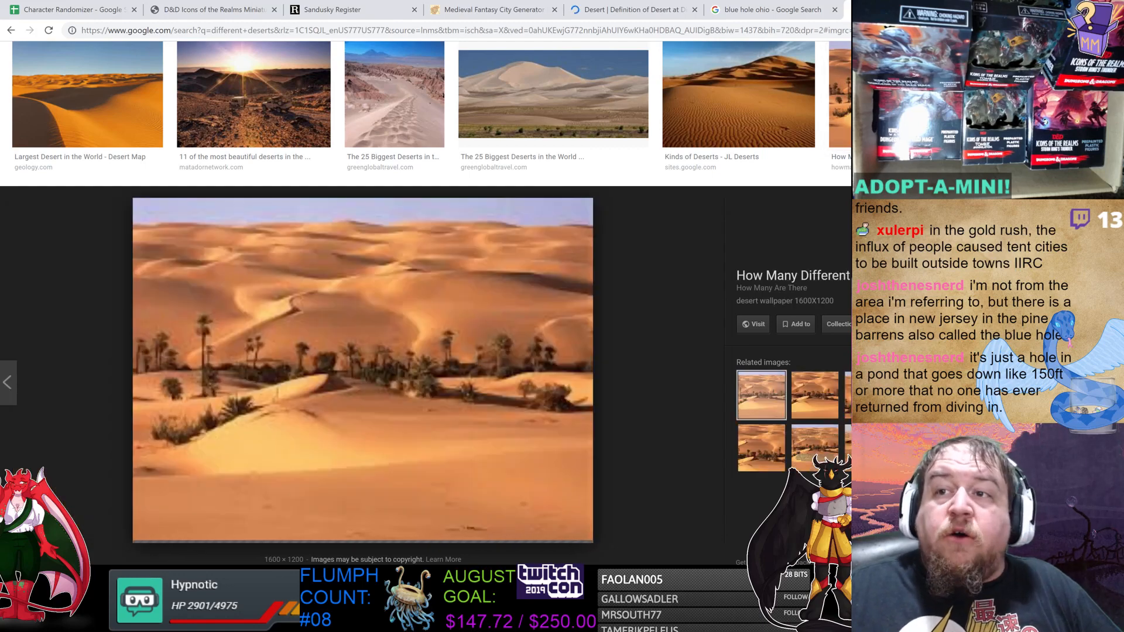
key("Escape")
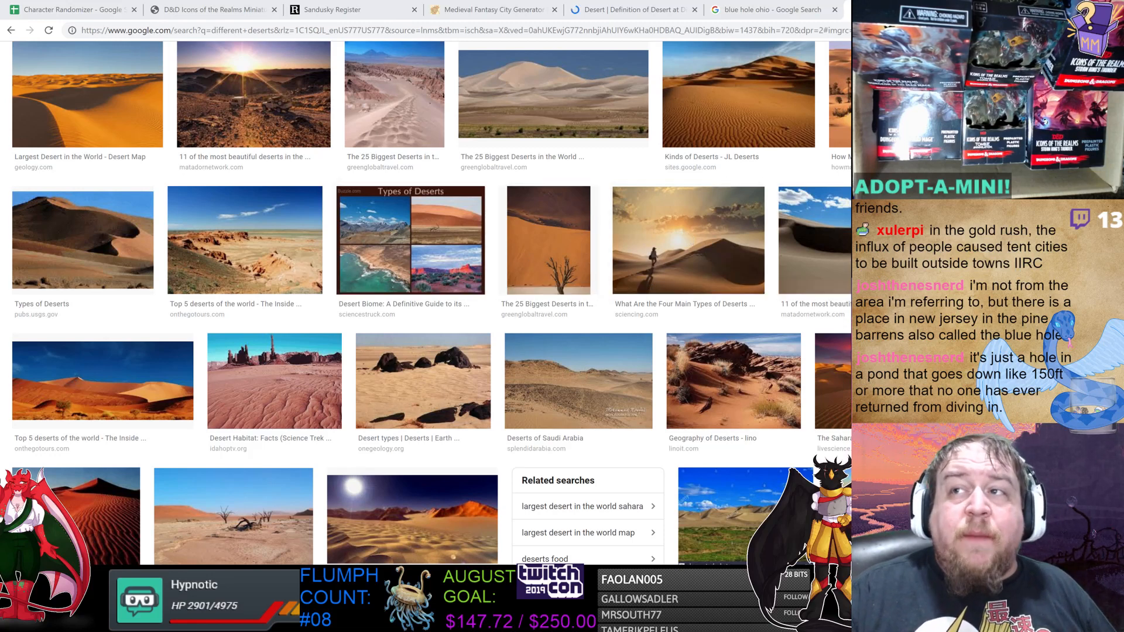
scroll(732, 263, "up", 1)
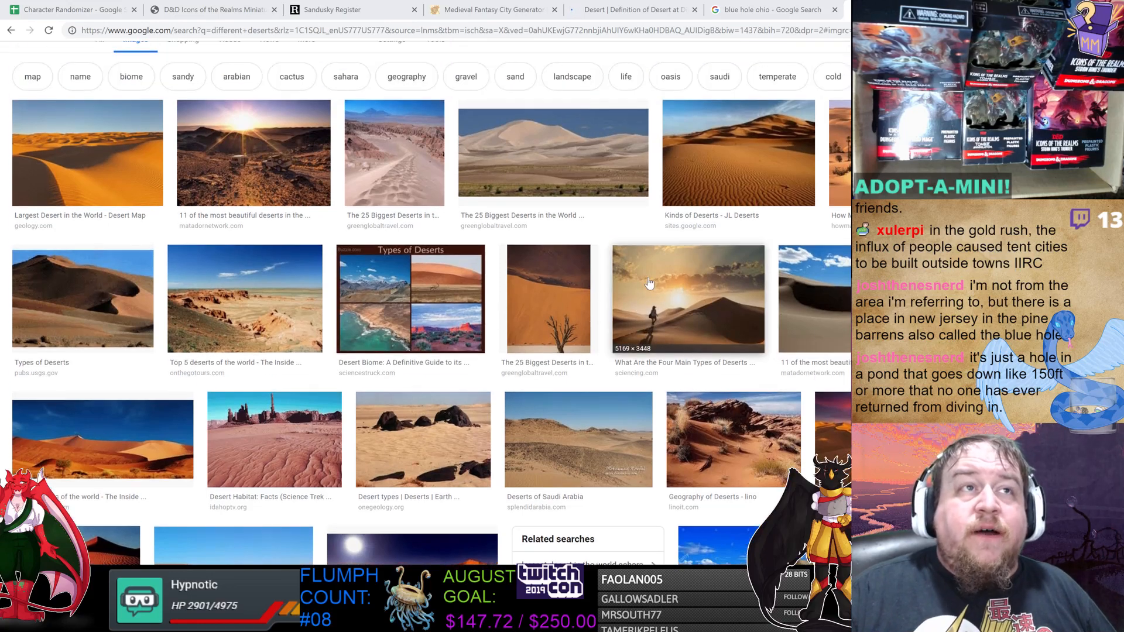
left_click(88, 152)
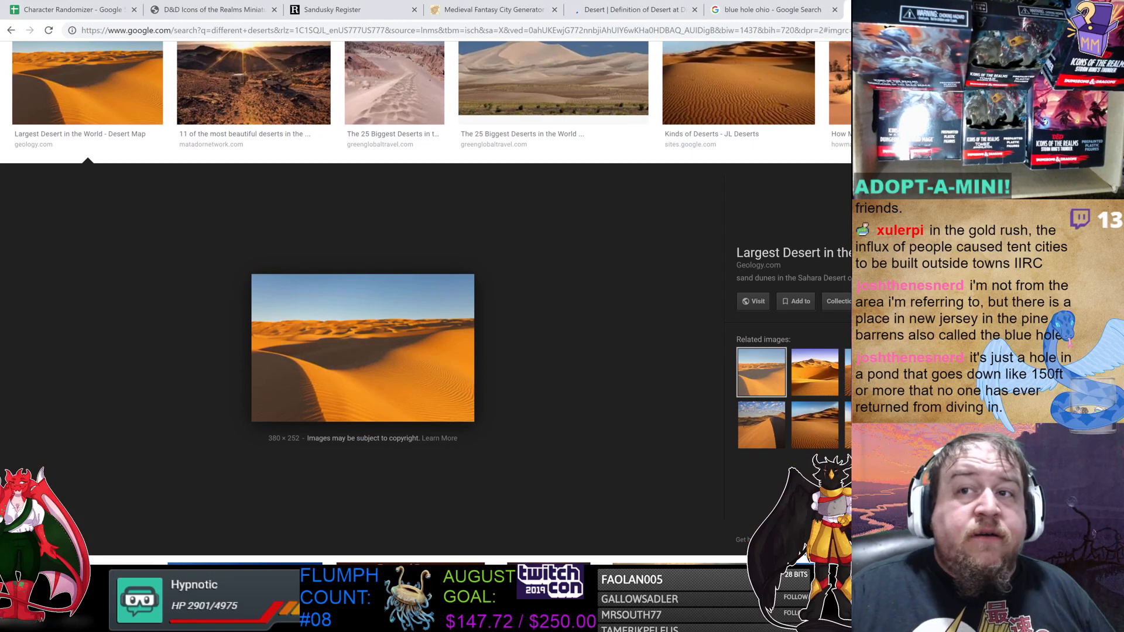
key("Escape")
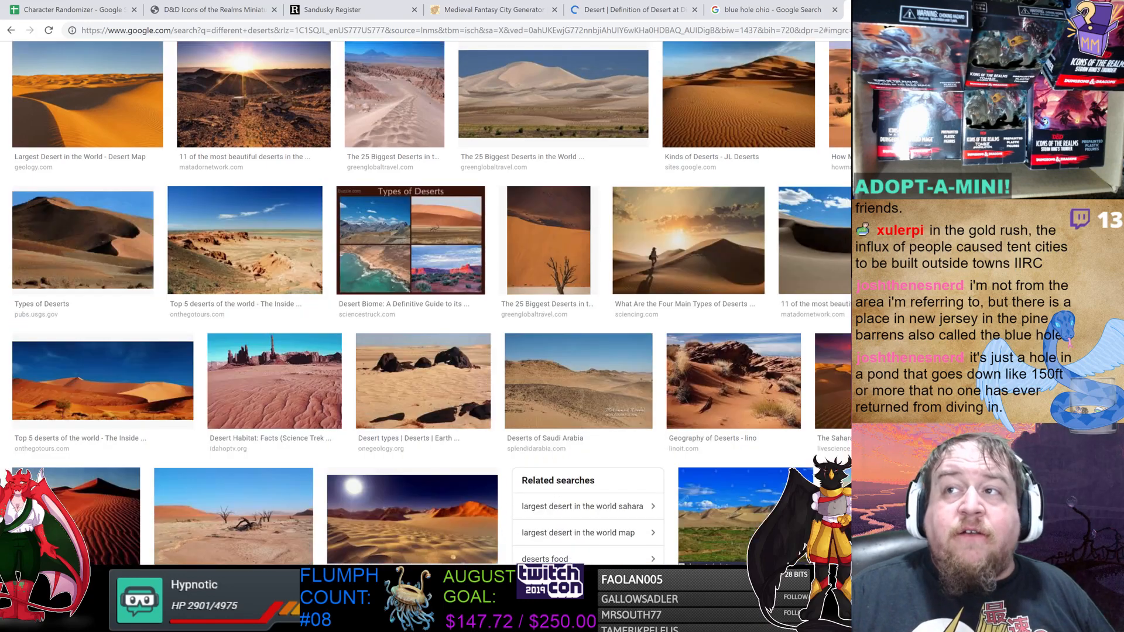
Open the Patagonian cactus desert photo and view its related cactus forest image.
left_click(989, 240)
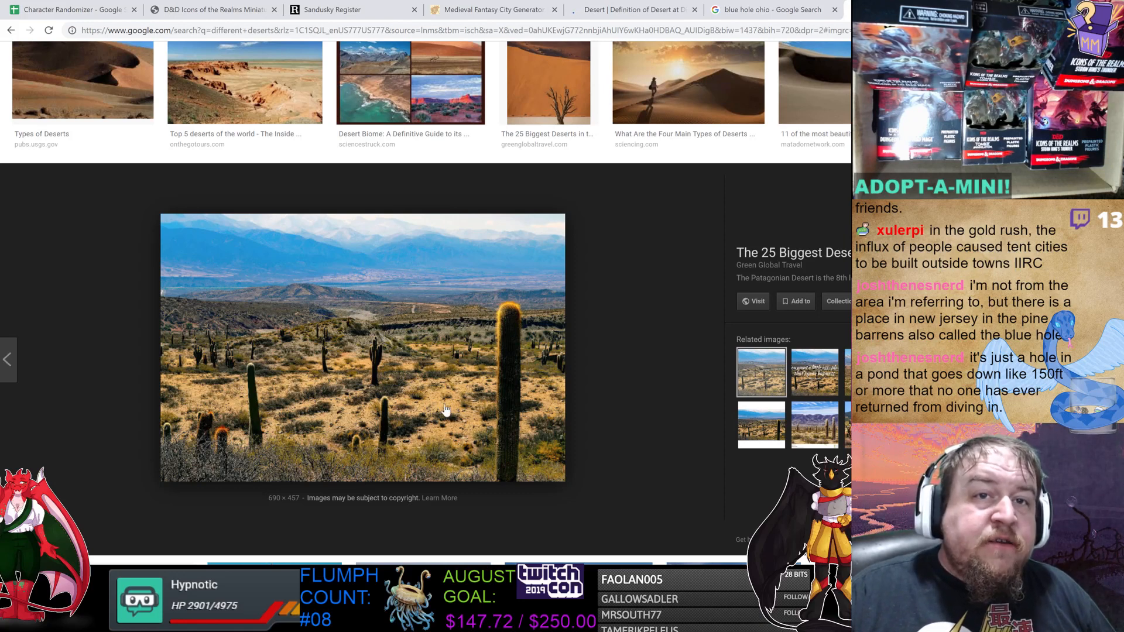
left_click(756, 430)
left_click(814, 431)
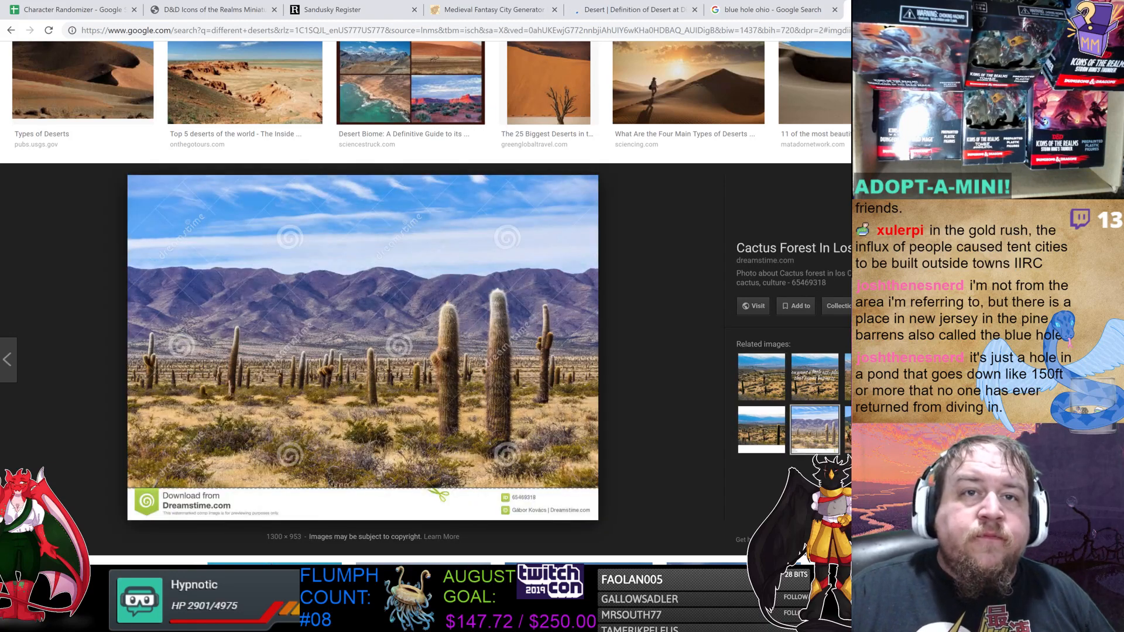
key("Escape")
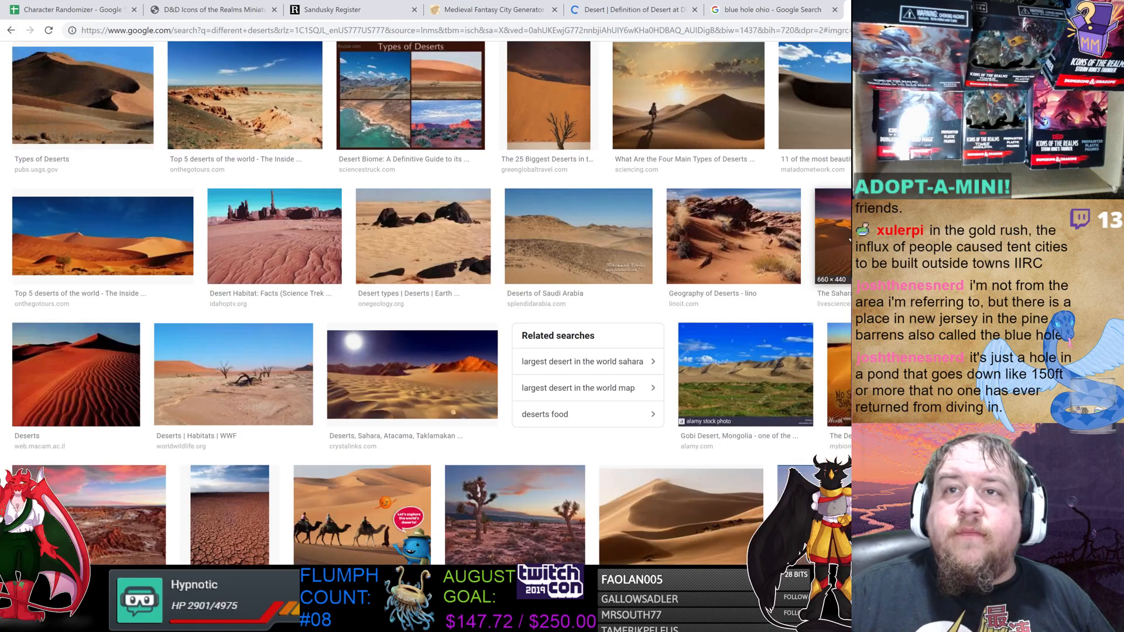
Scroll further down the desert results and preview the Joshua tree desert and saguaro sunset photos.
scroll(461, 287, "down", 4)
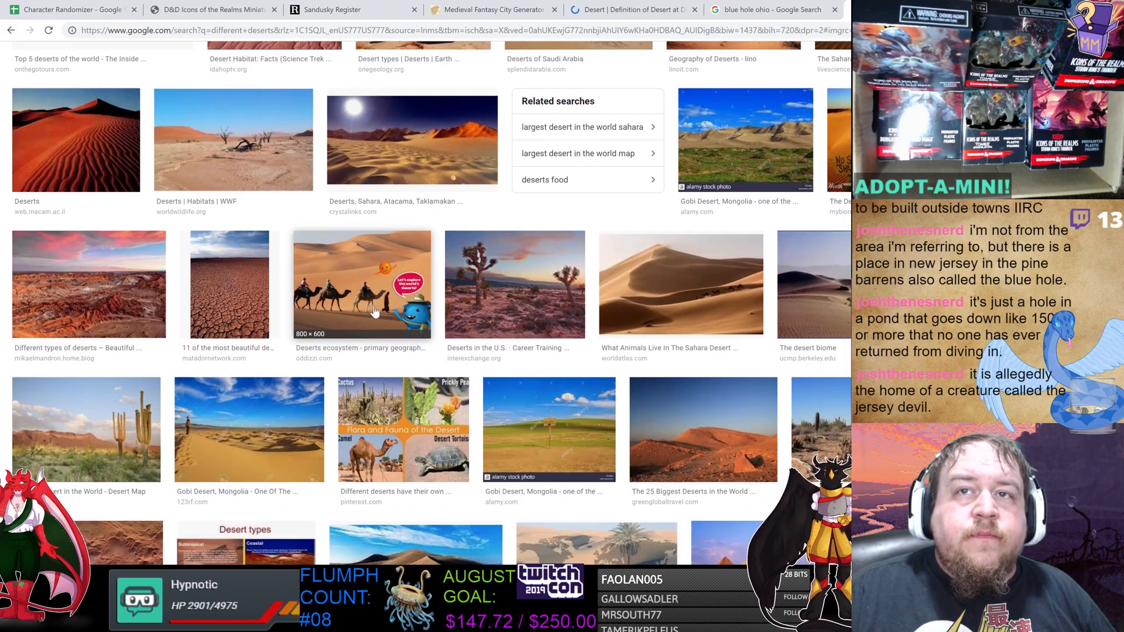
scroll(352, 281, "down", 2)
left_click(570, 205)
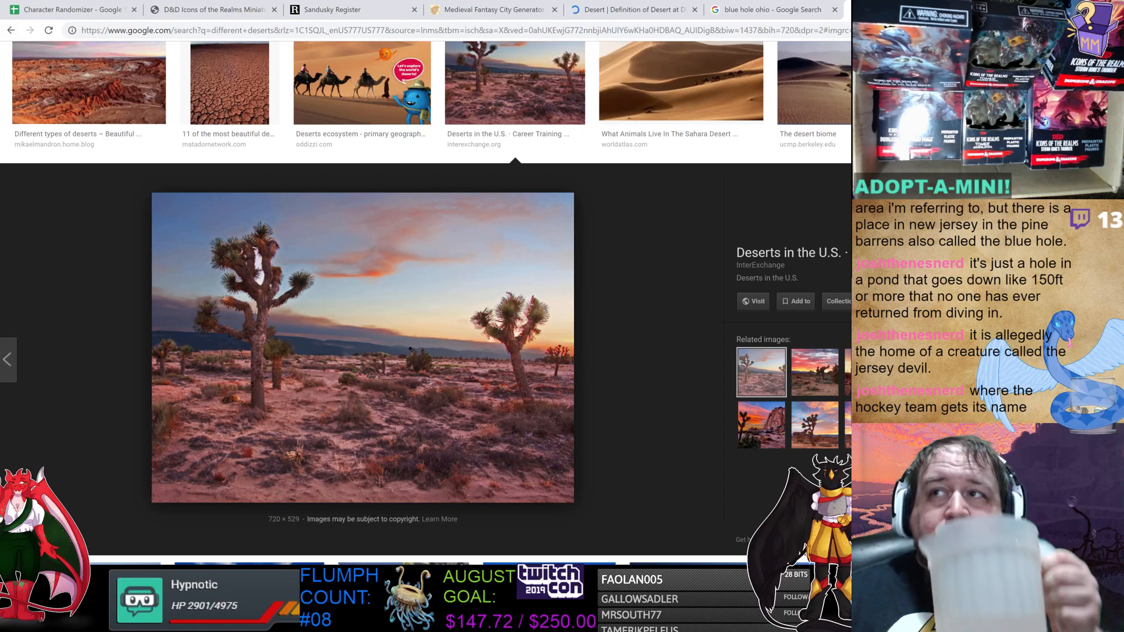
key("Escape")
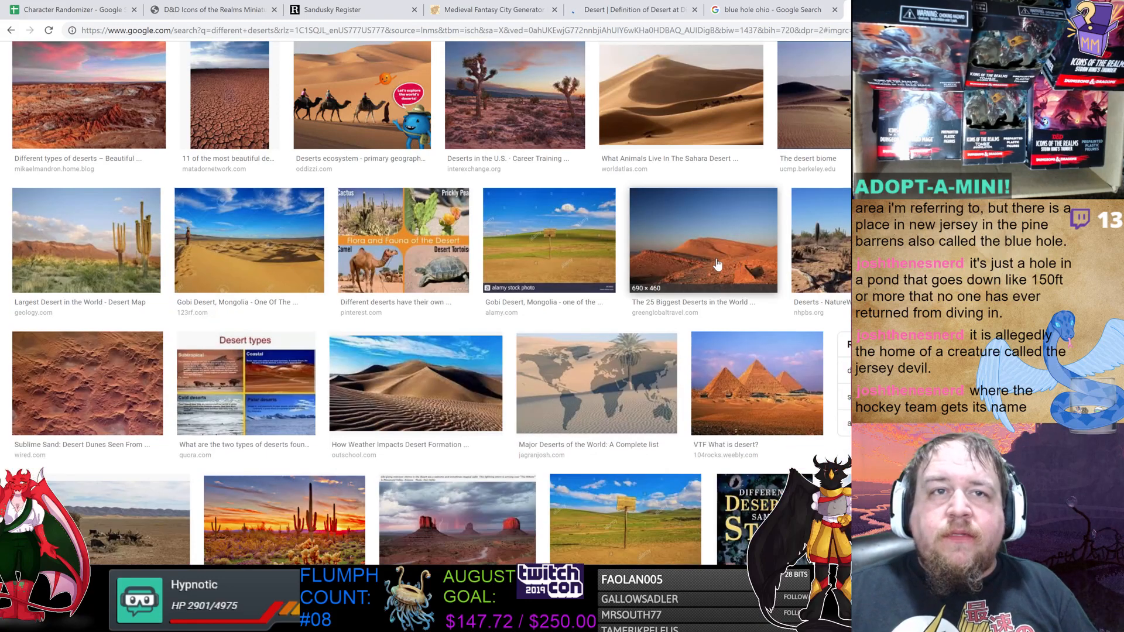
scroll(677, 262, "down", 4)
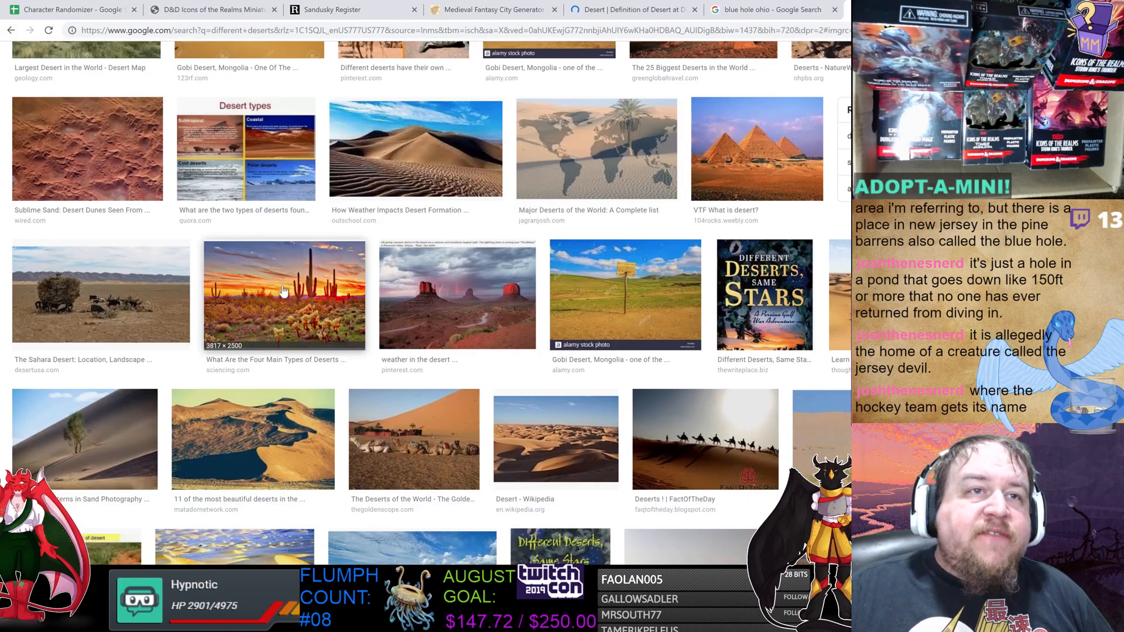
left_click(283, 291)
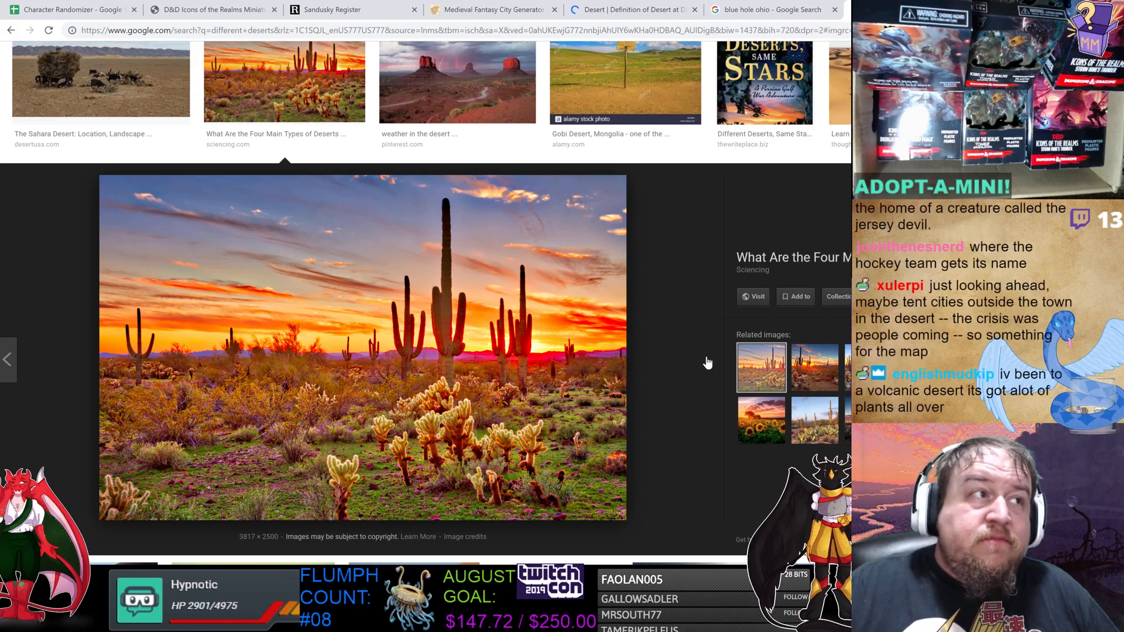
left_click(847, 371)
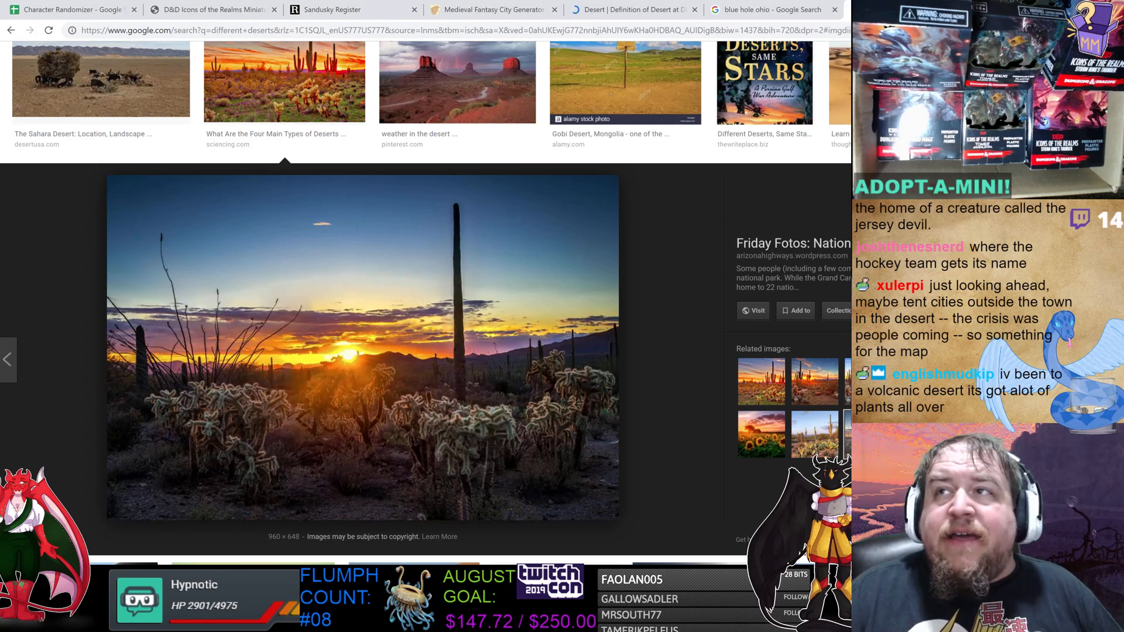
key("Escape")
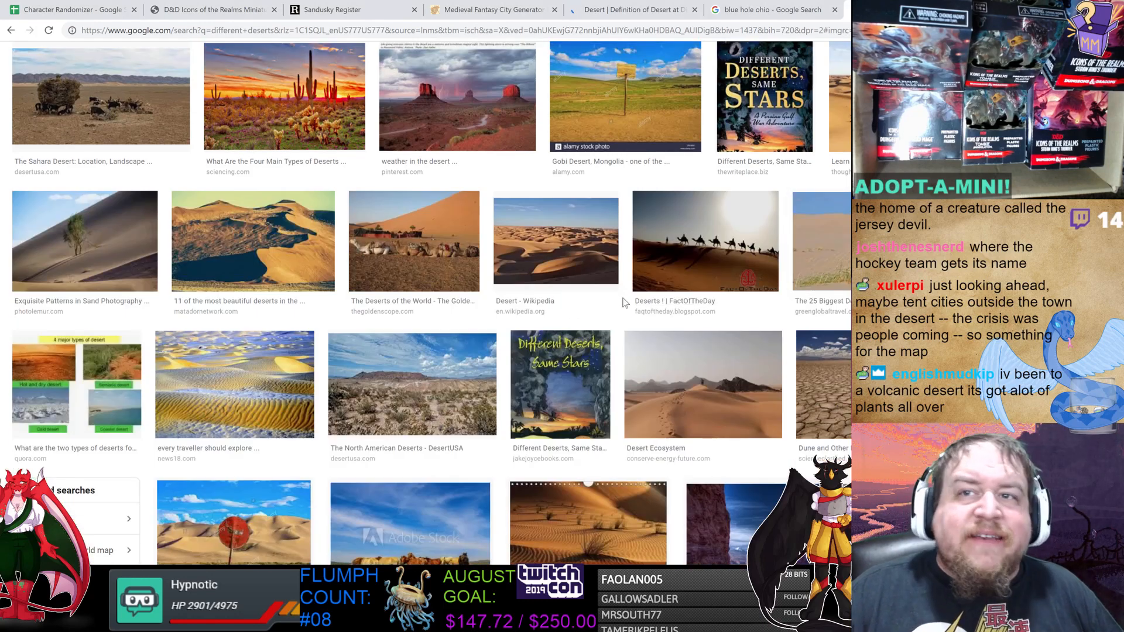
Preview the cracked dry earth desert photo and step through its related cracked ground images.
scroll(726, 322, "down", 2)
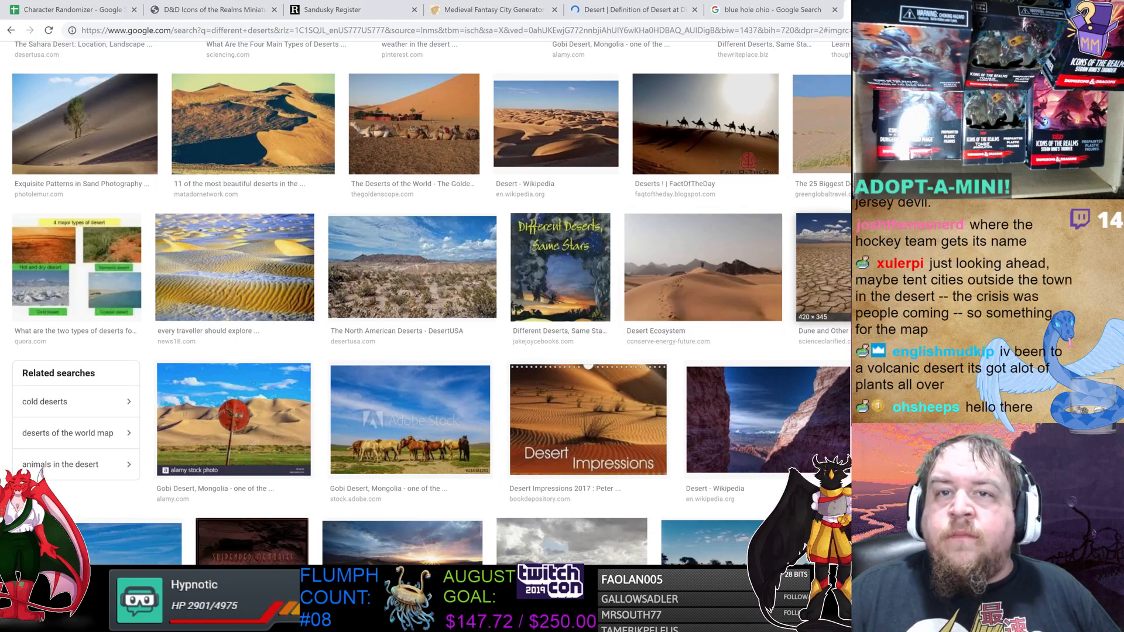
left_click(823, 266)
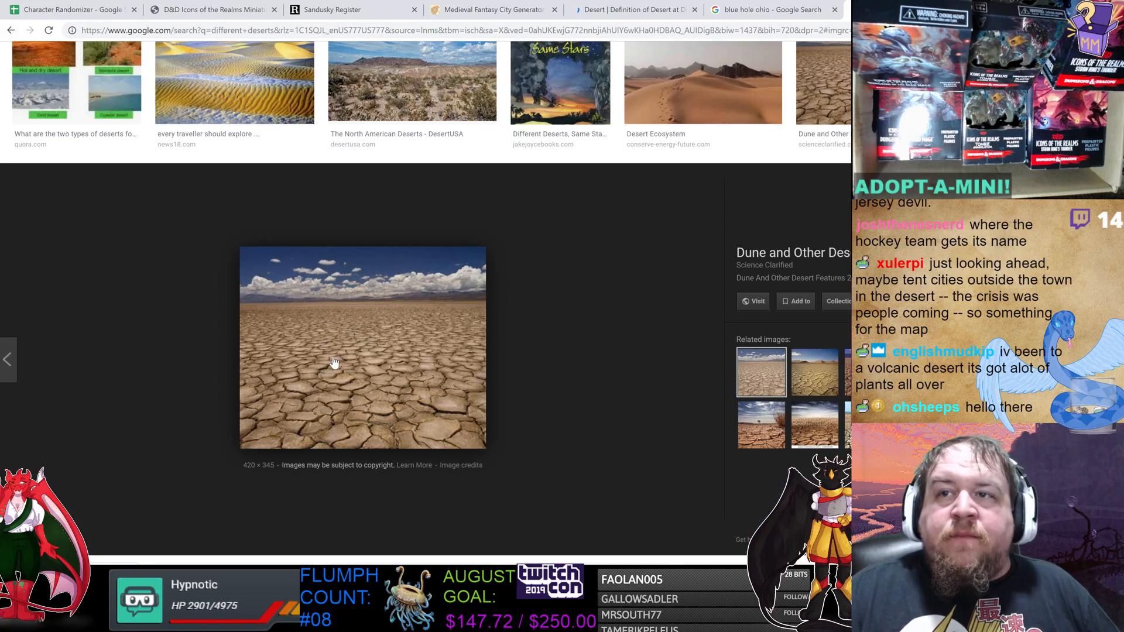
left_click(811, 378)
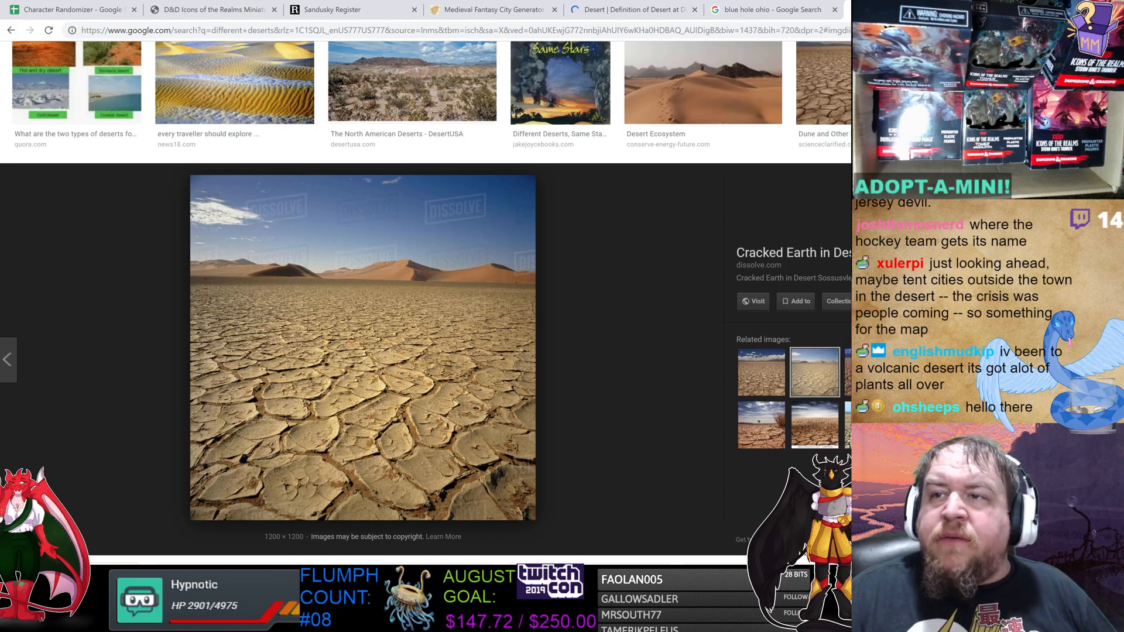
left_click(815, 426)
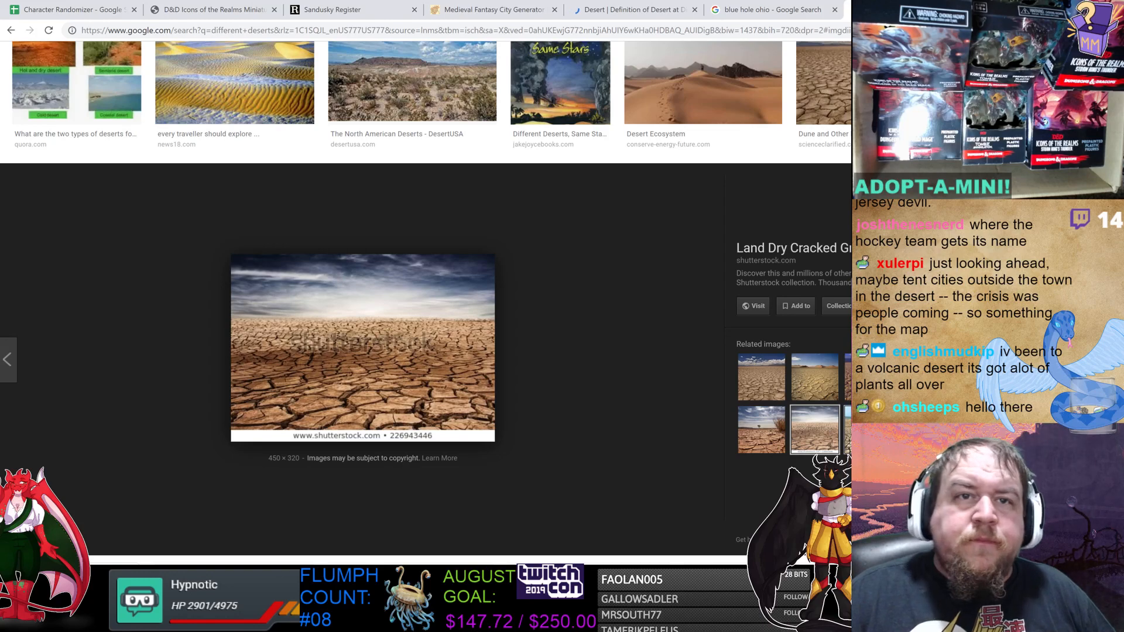
left_click(866, 428)
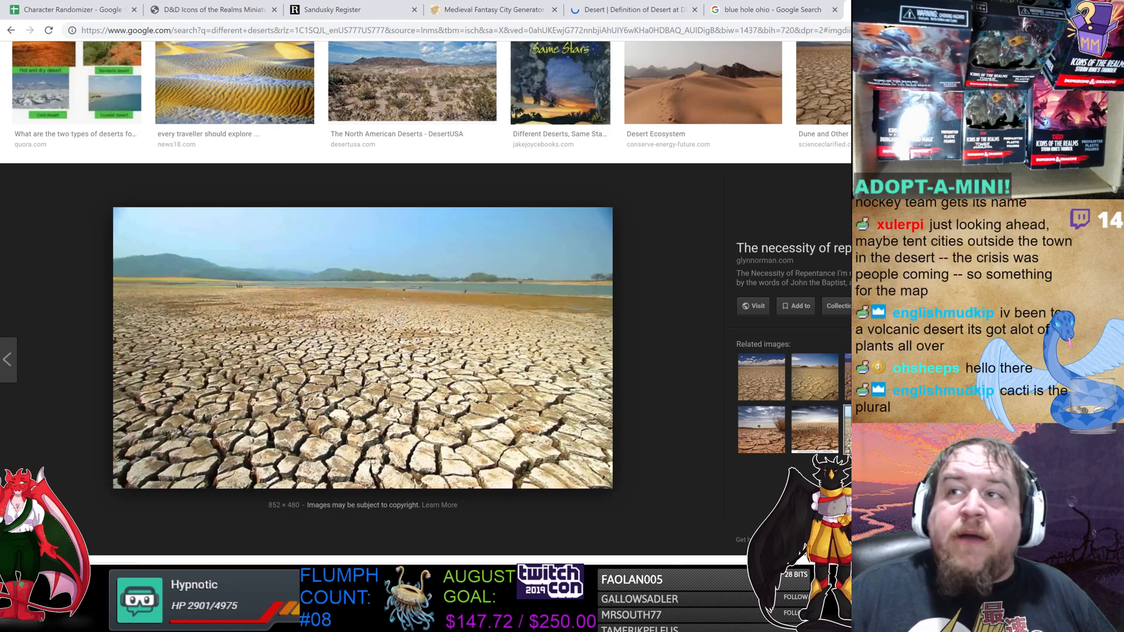
key("Escape")
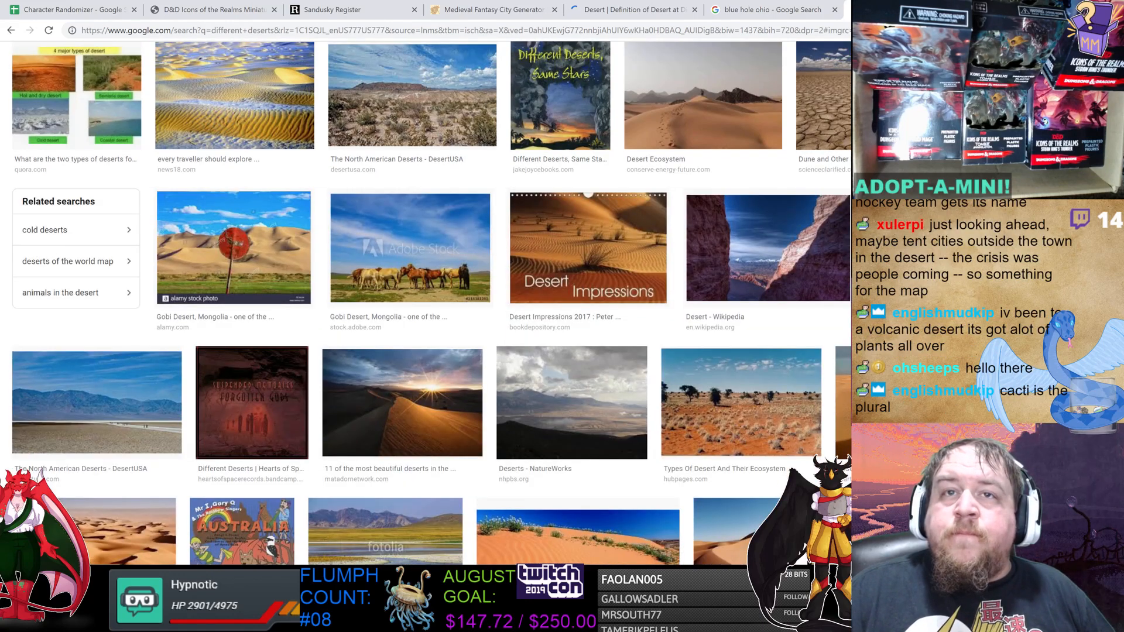
Open the snowy cold desert photo and browse its related arctic ice images.
left_click(1019, 97)
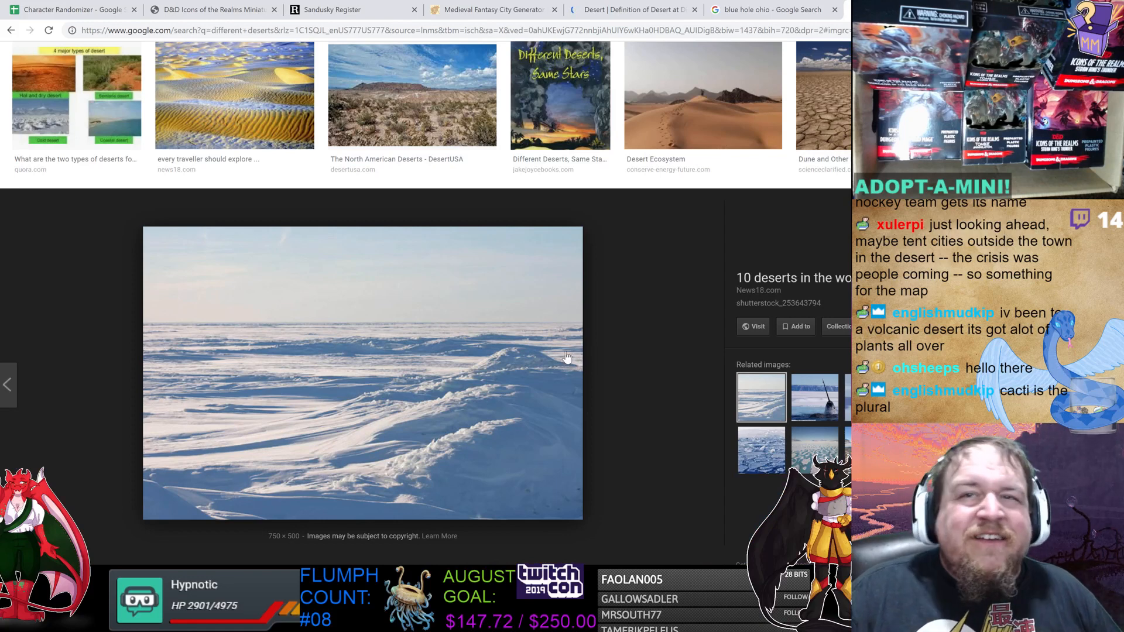
left_click(823, 401)
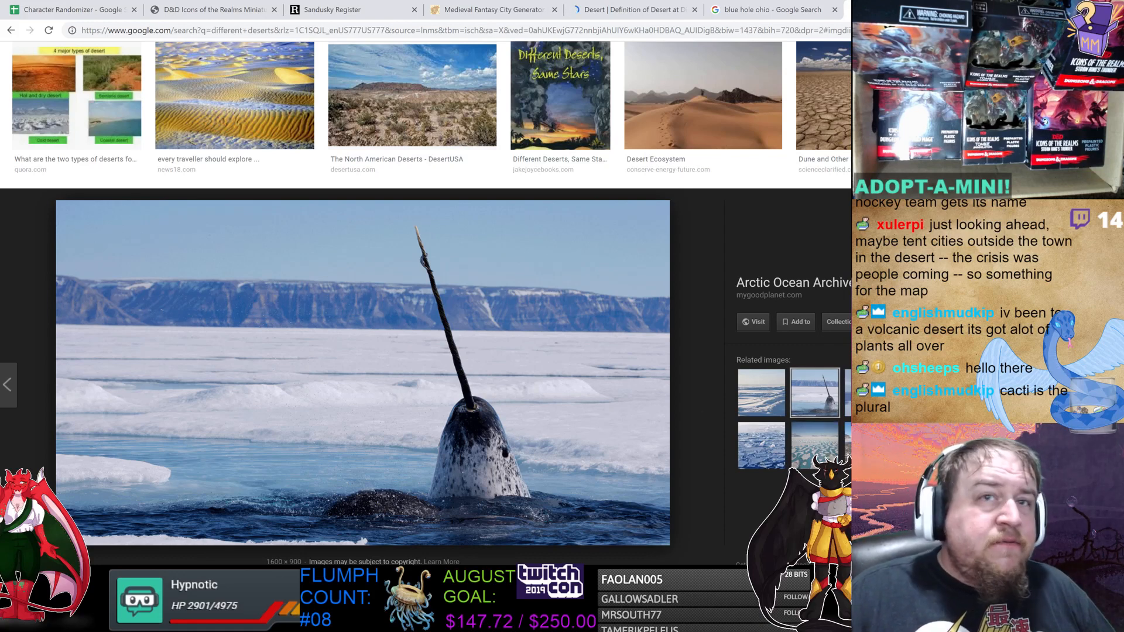
left_click(813, 452)
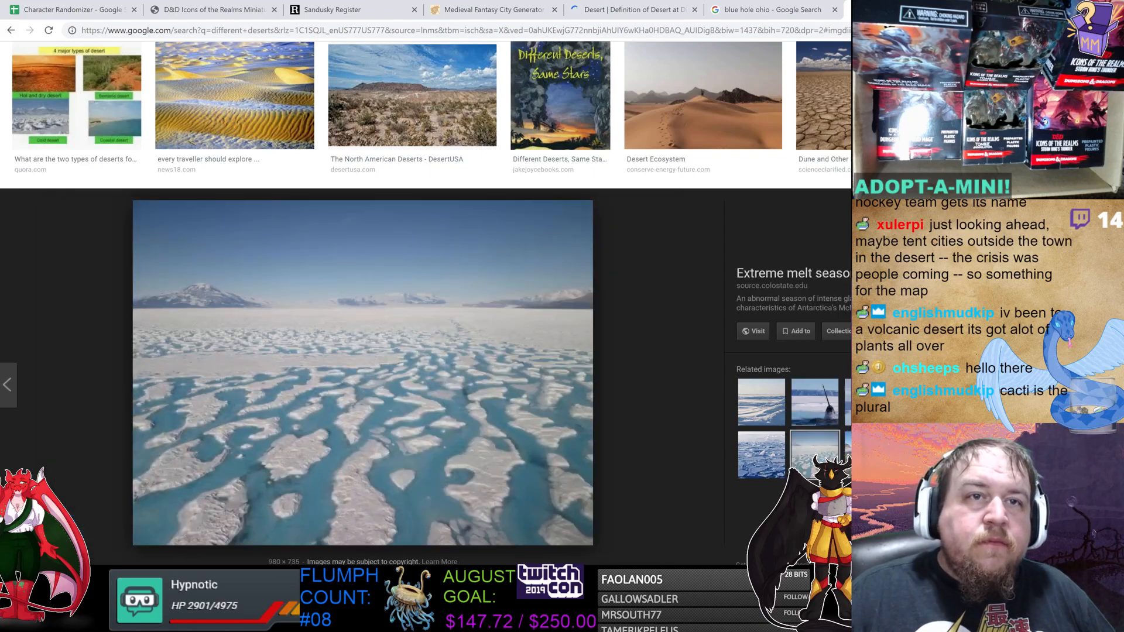
key("Escape")
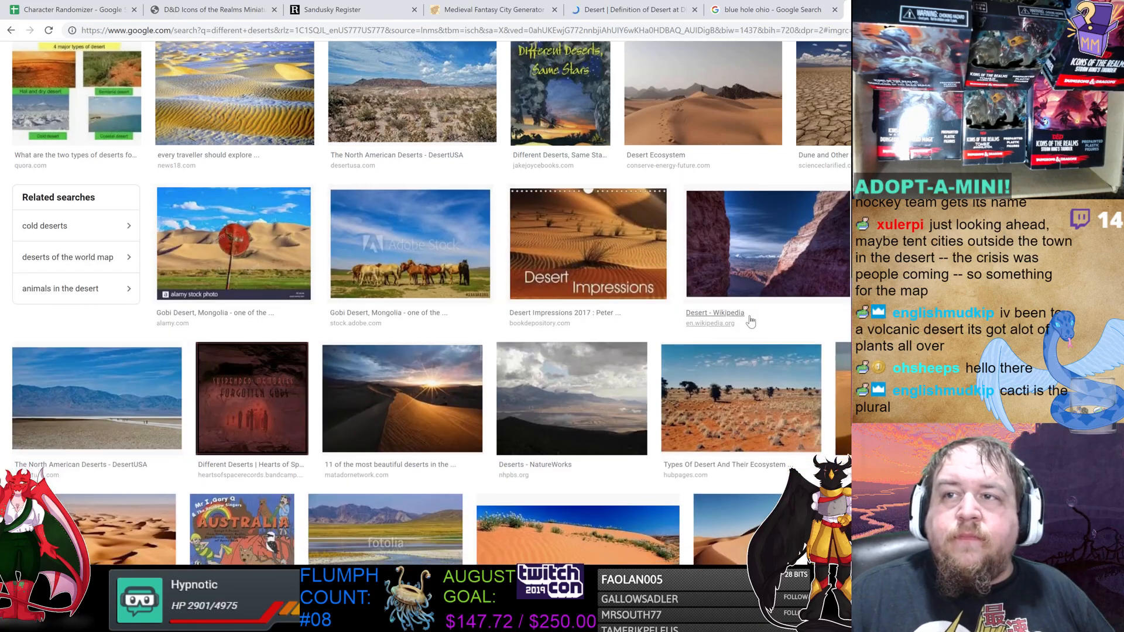
Scroll on and preview the grassland desert photo and the Gobi Desert, Mongolia photo.
scroll(754, 262, "down", 4)
scroll(754, 265, "down", 1)
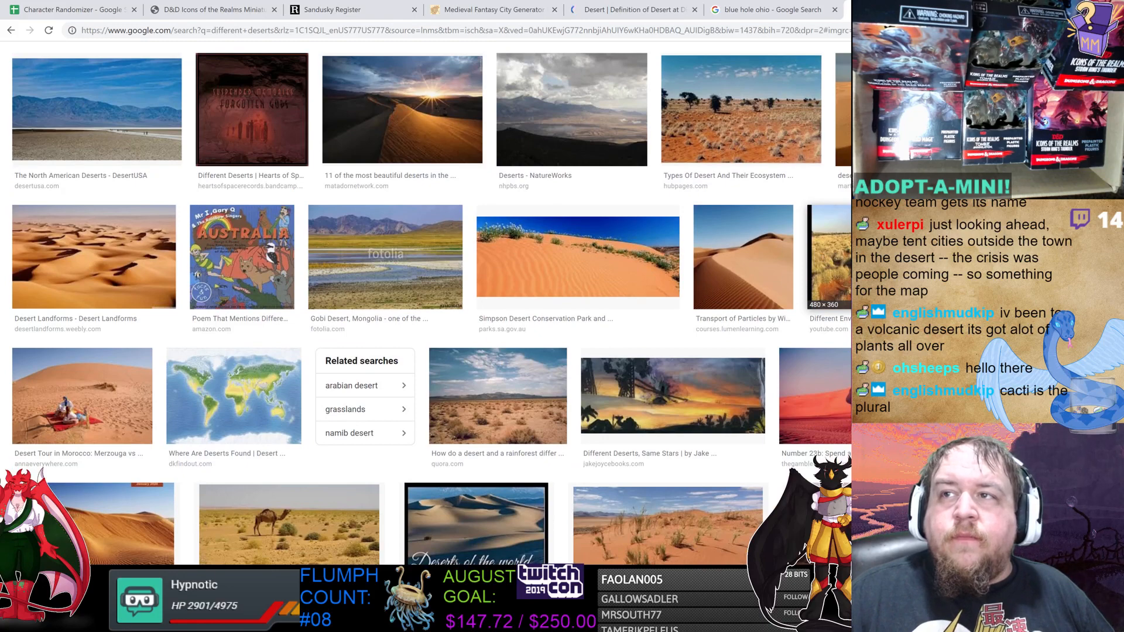
left_click(829, 258)
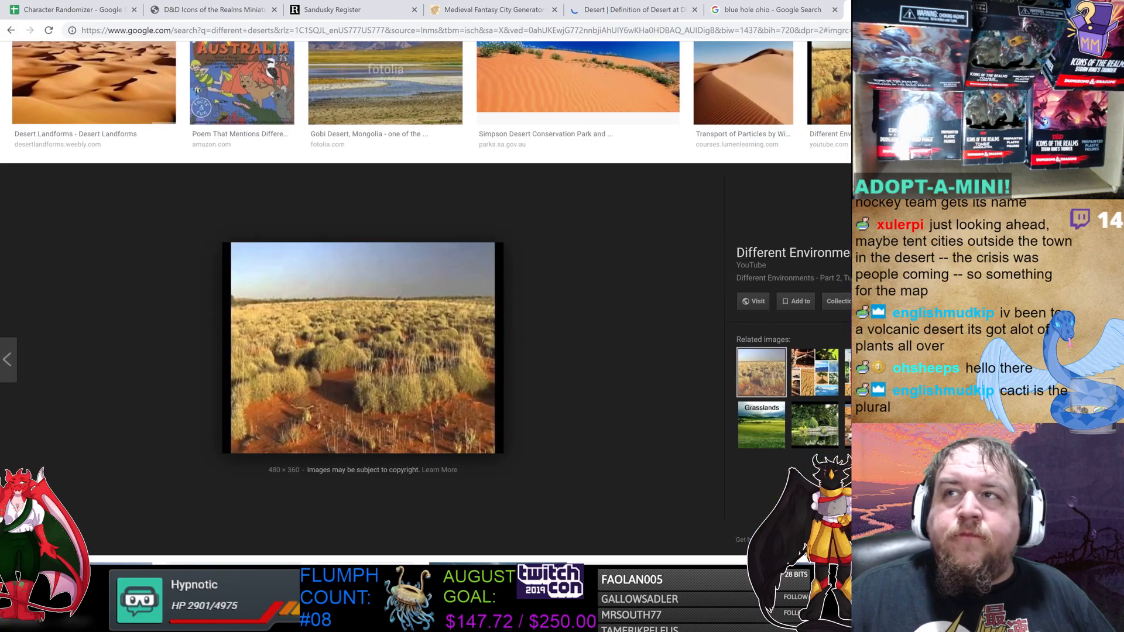
key("Escape")
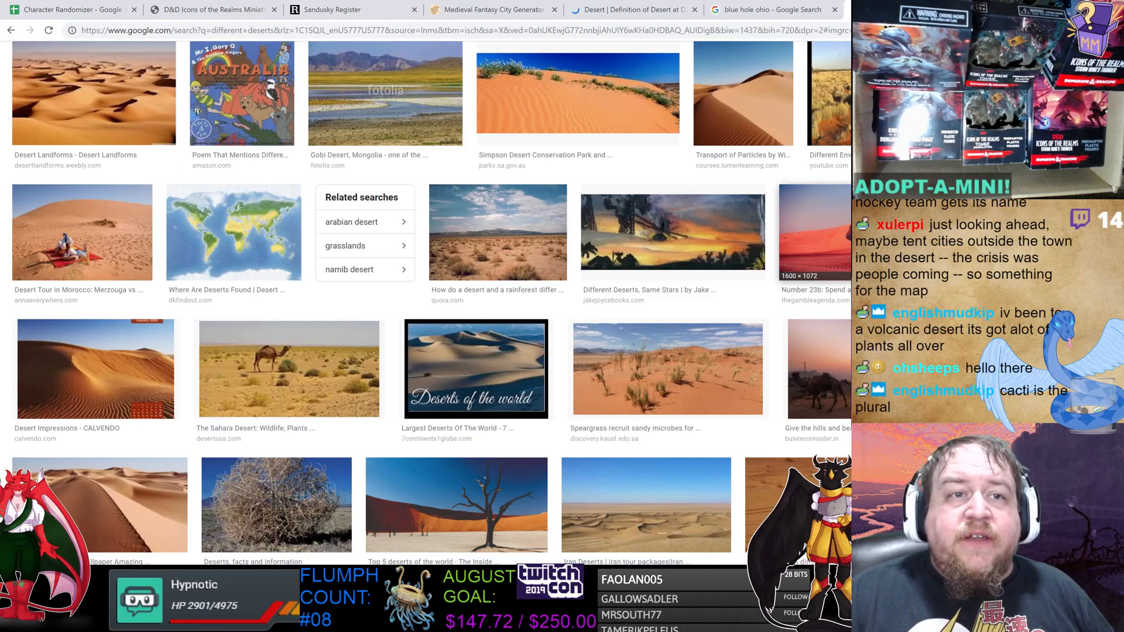
scroll(430, 304, "up", 1)
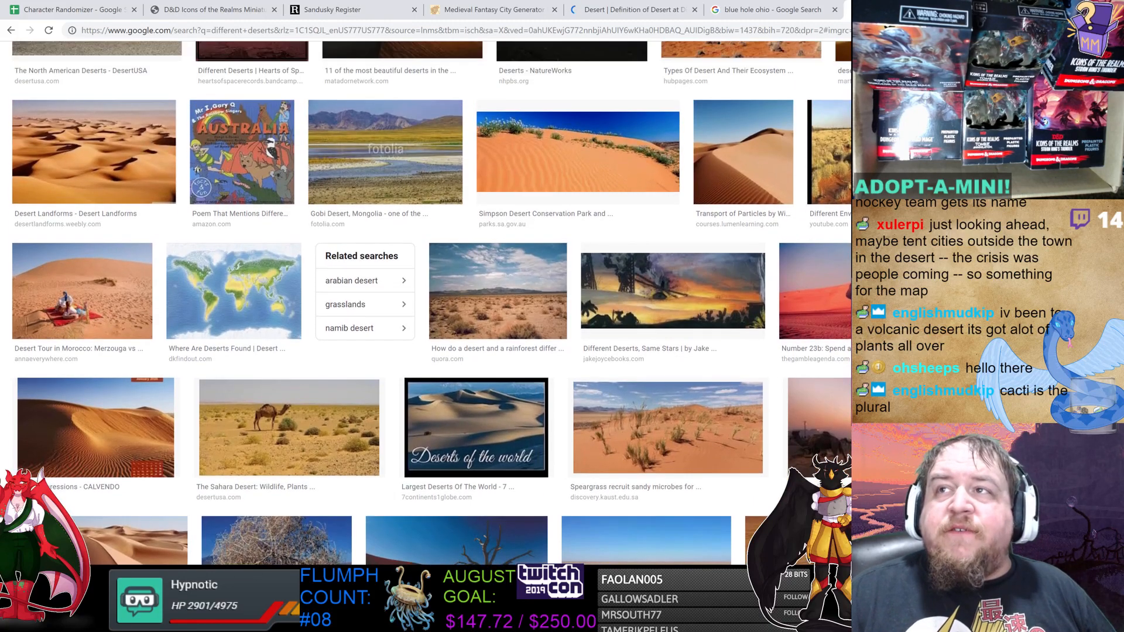
left_click(385, 152)
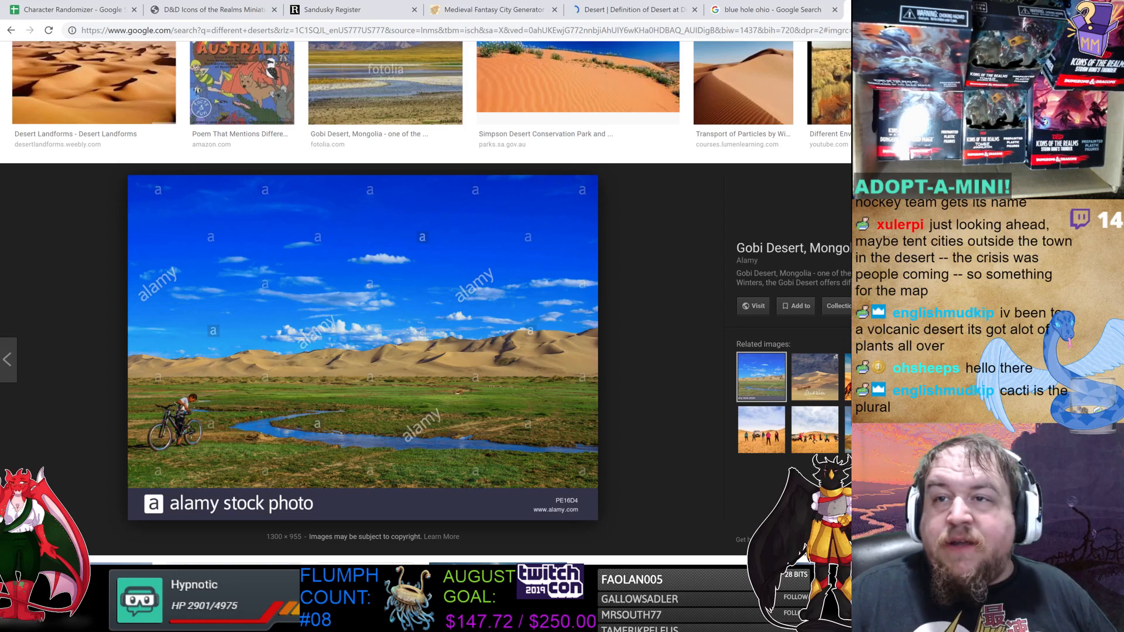
left_click(1103, 183)
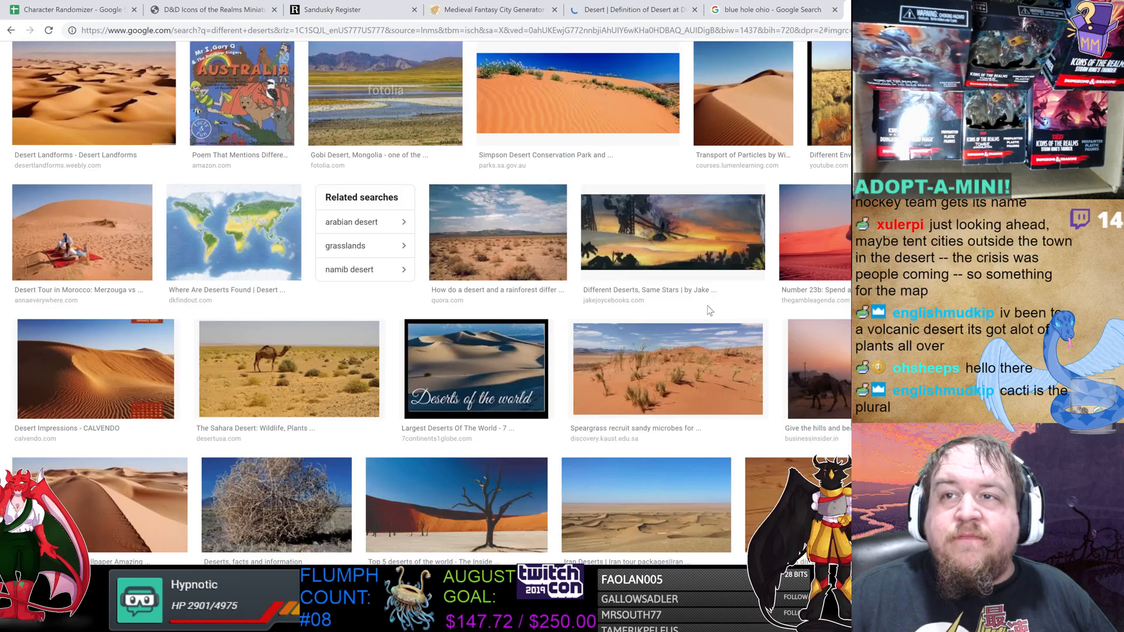
Scroll down and open the photo of a rusted ship stranded in the desert and its related images.
scroll(652, 309, "down", 2)
scroll(652, 308, "down", 3)
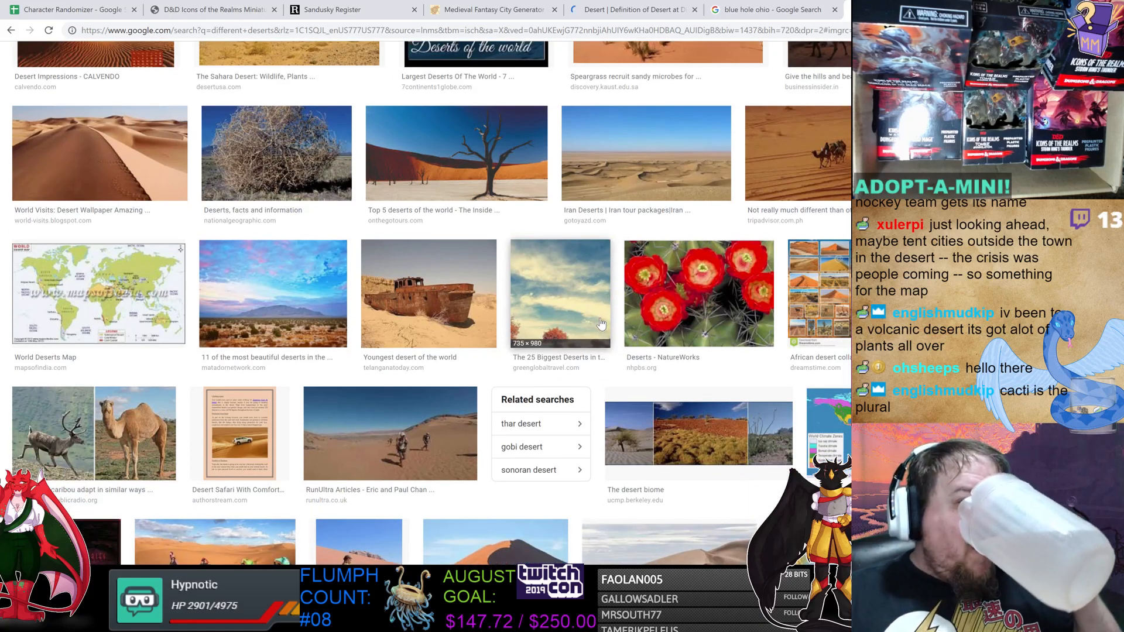
left_click(429, 293)
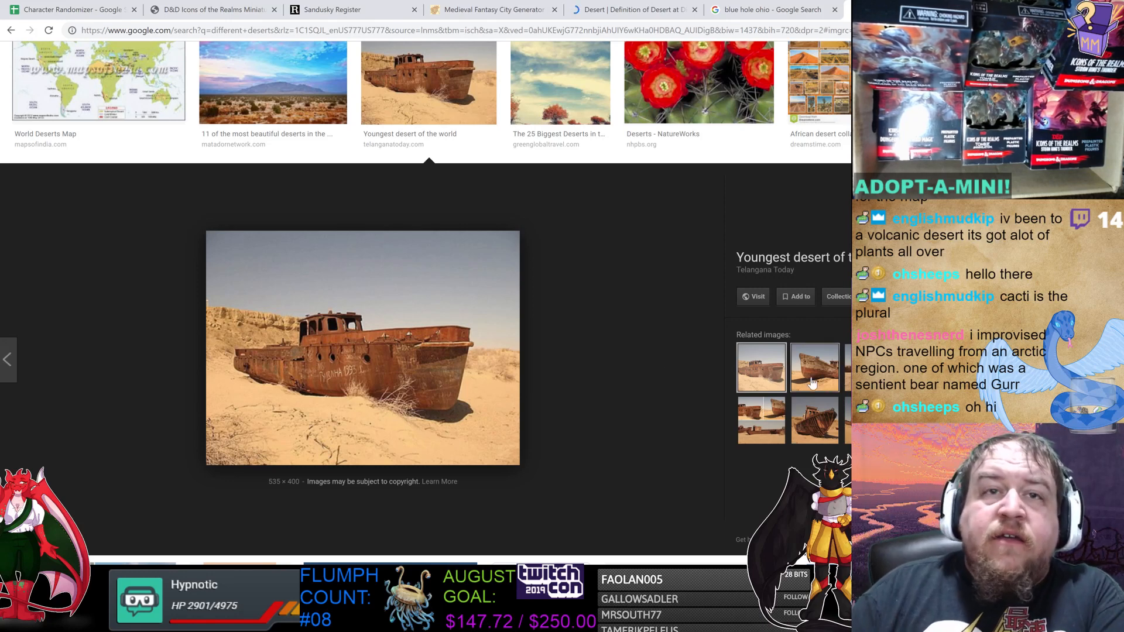
left_click(810, 378)
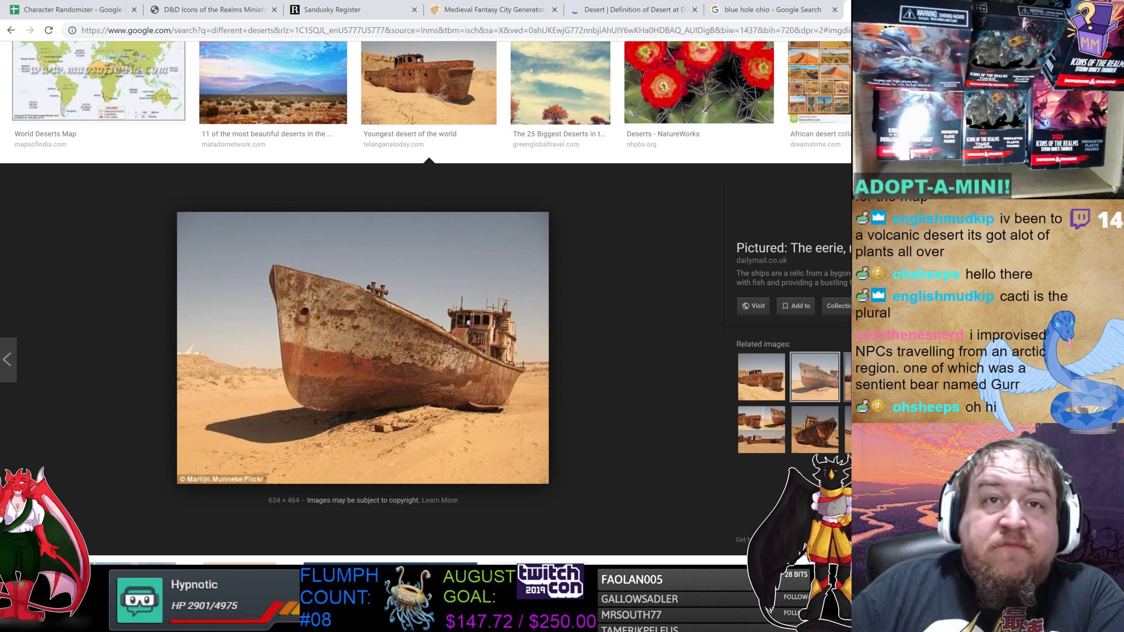
Step through the related images of stranded rusted ships in the desert, then close the preview.
left_click(847, 378)
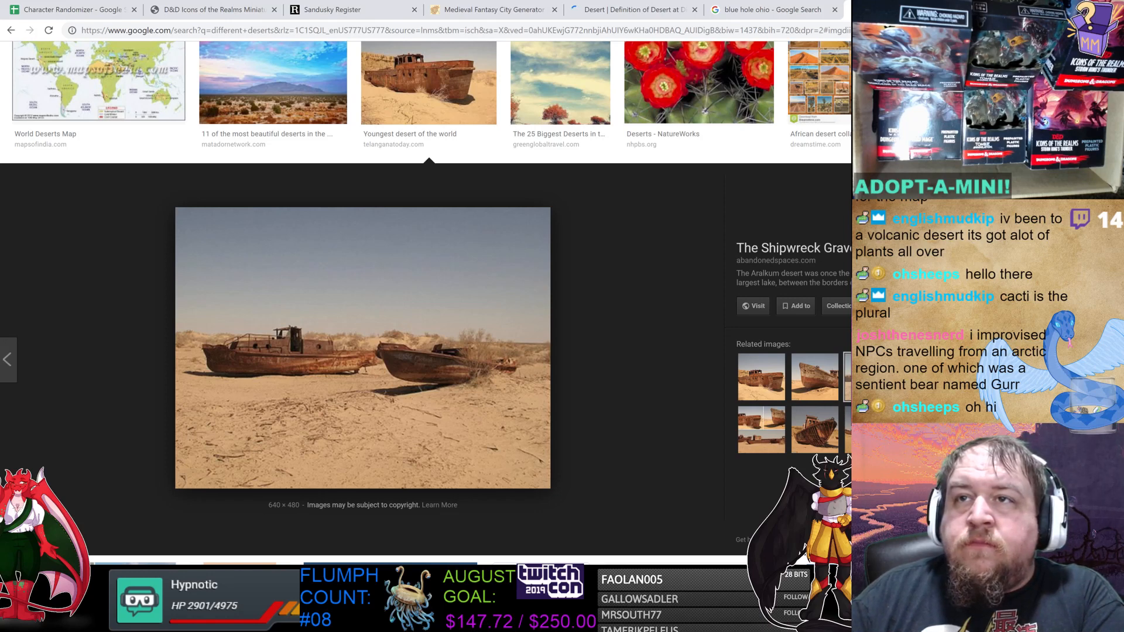
key("Right")
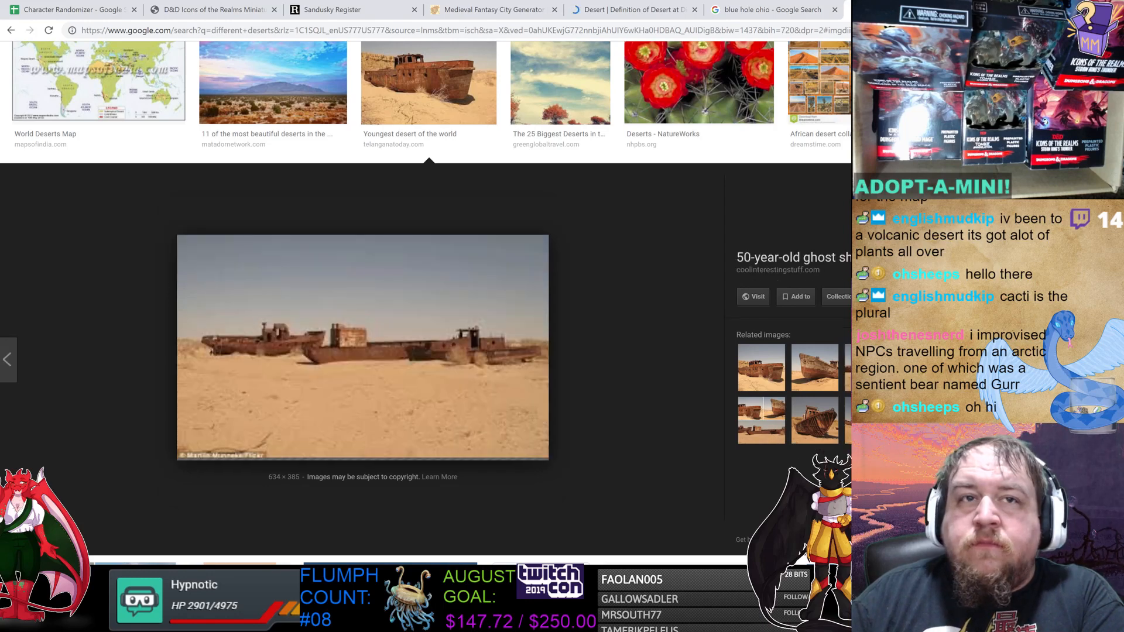
left_click(766, 427)
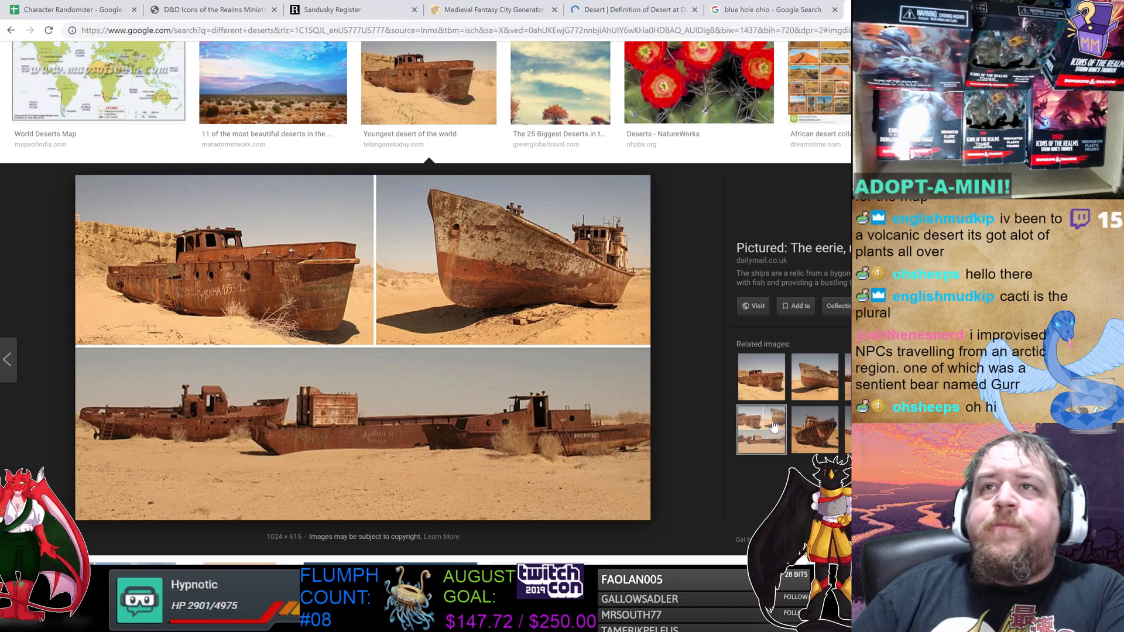
key("Escape")
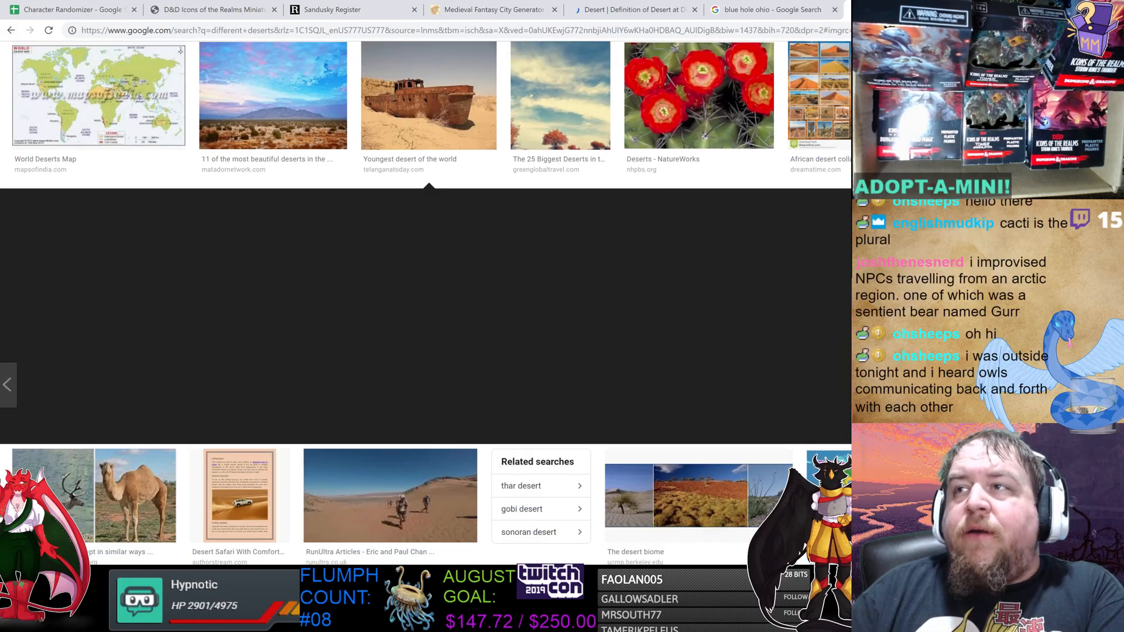
Scroll further down the desert results and preview the Desert City - Domus photo and its related garden images.
scroll(557, 347, "down", 3)
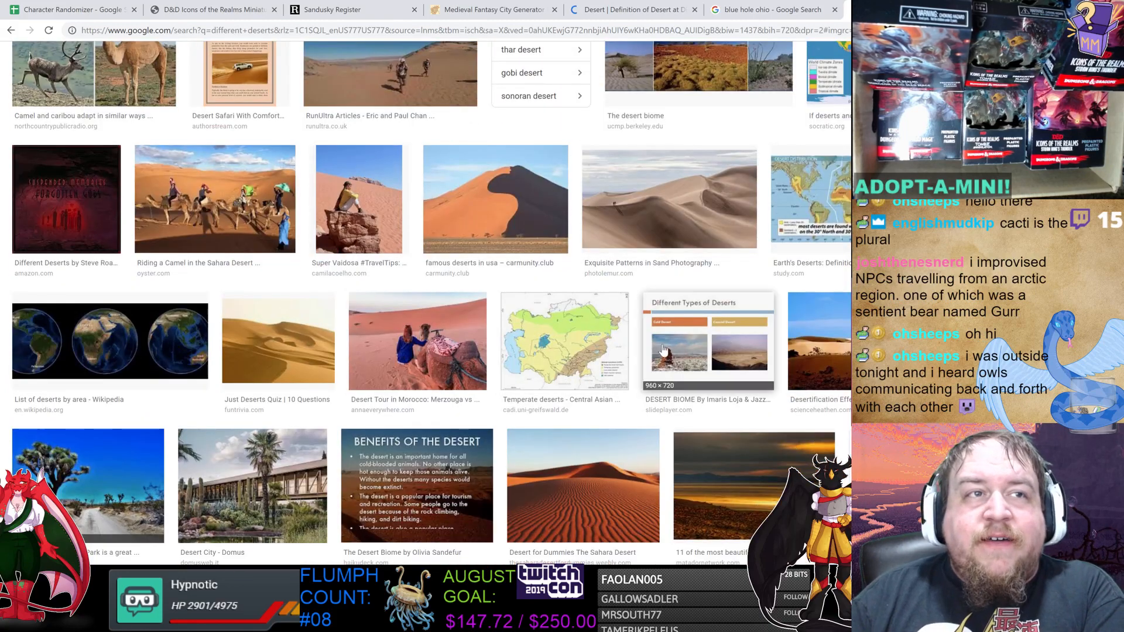
scroll(658, 351, "down", 2)
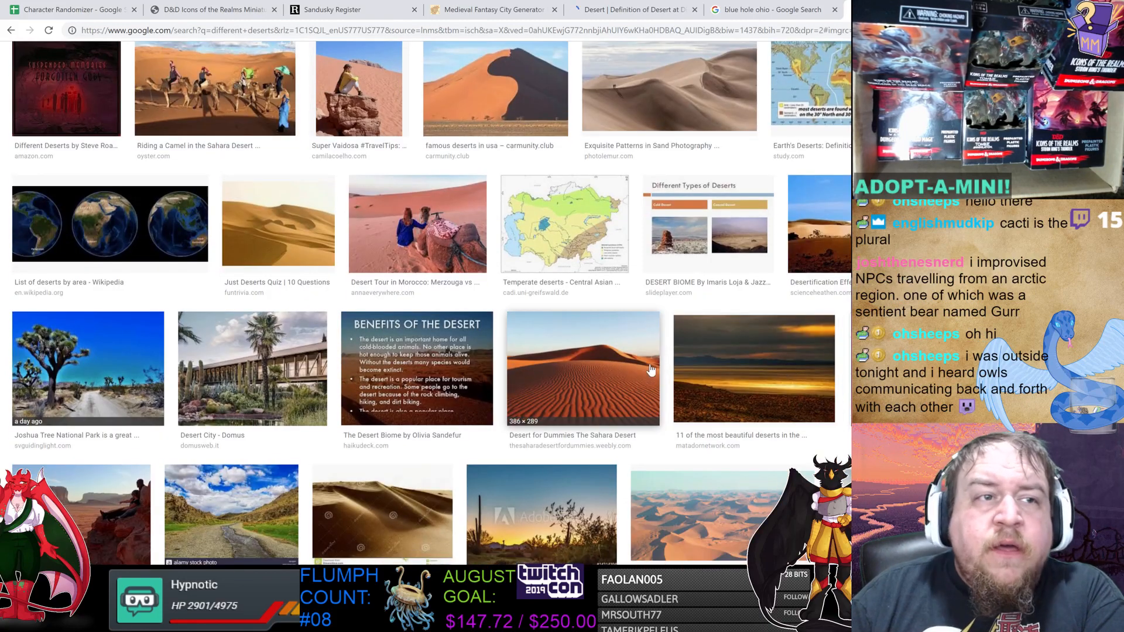
scroll(475, 369, "down", 2)
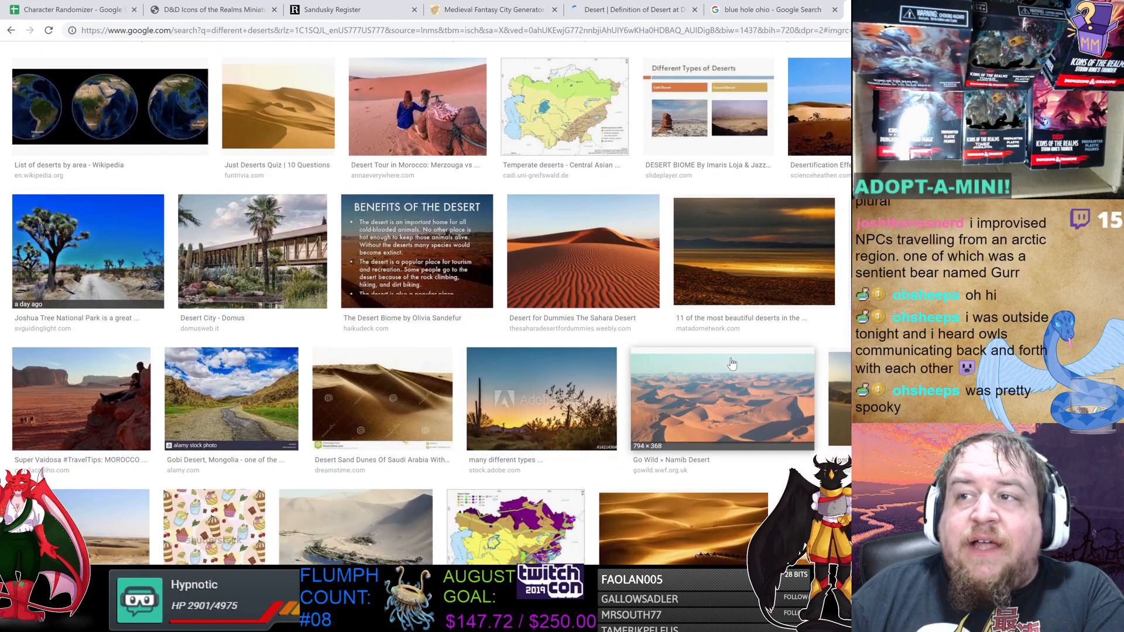
scroll(732, 363, "down", 1)
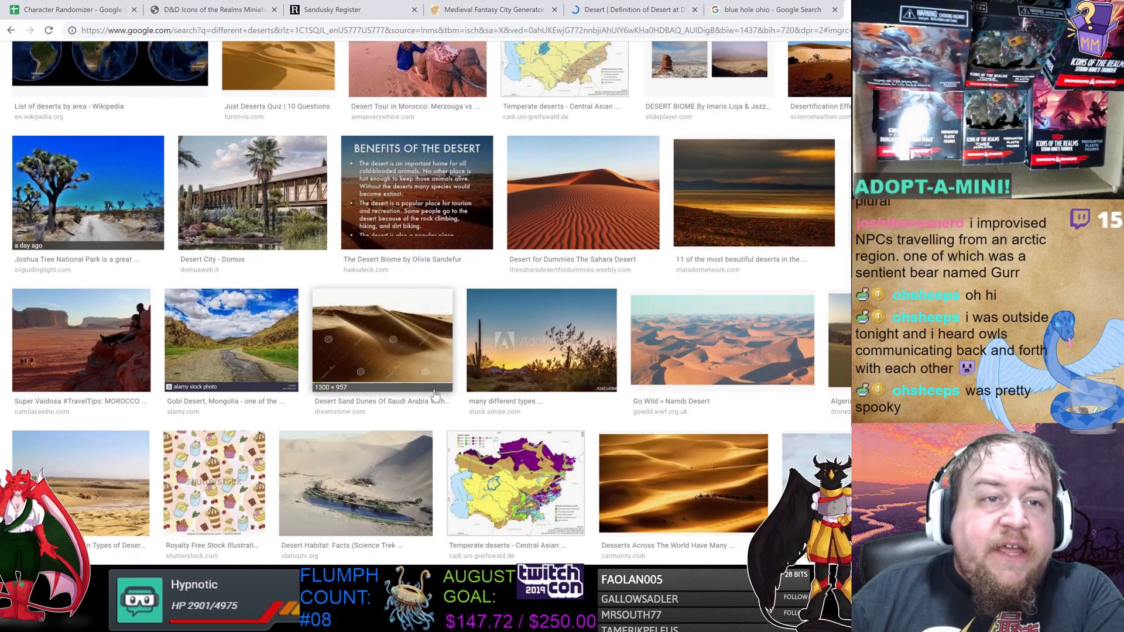
left_click(252, 194)
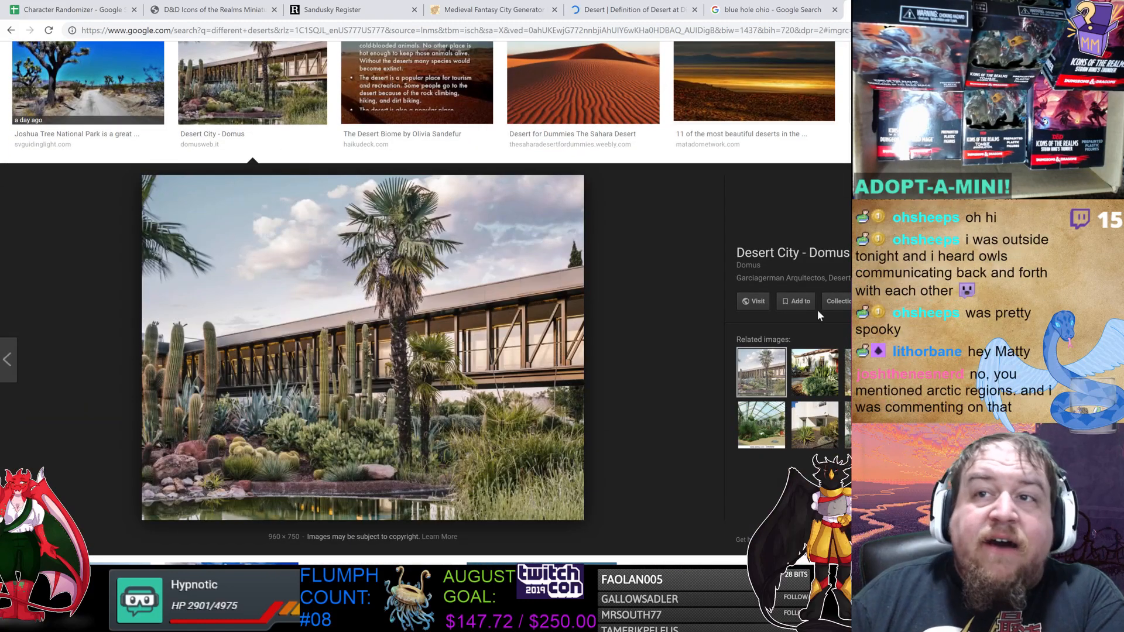
left_click(821, 373)
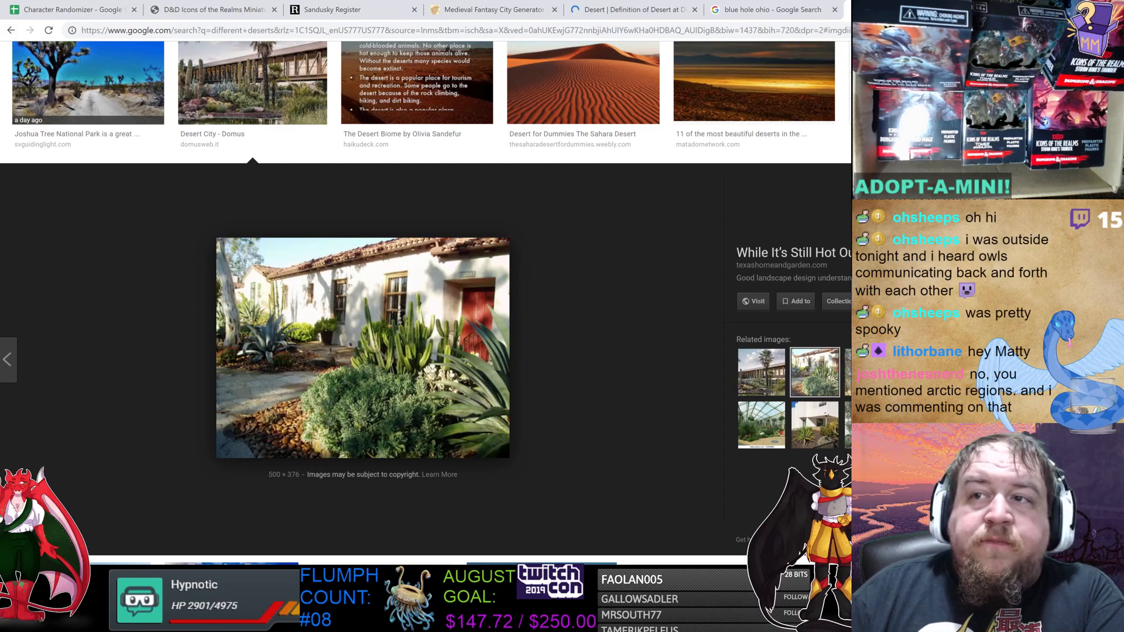
left_click(869, 373)
key("Escape")
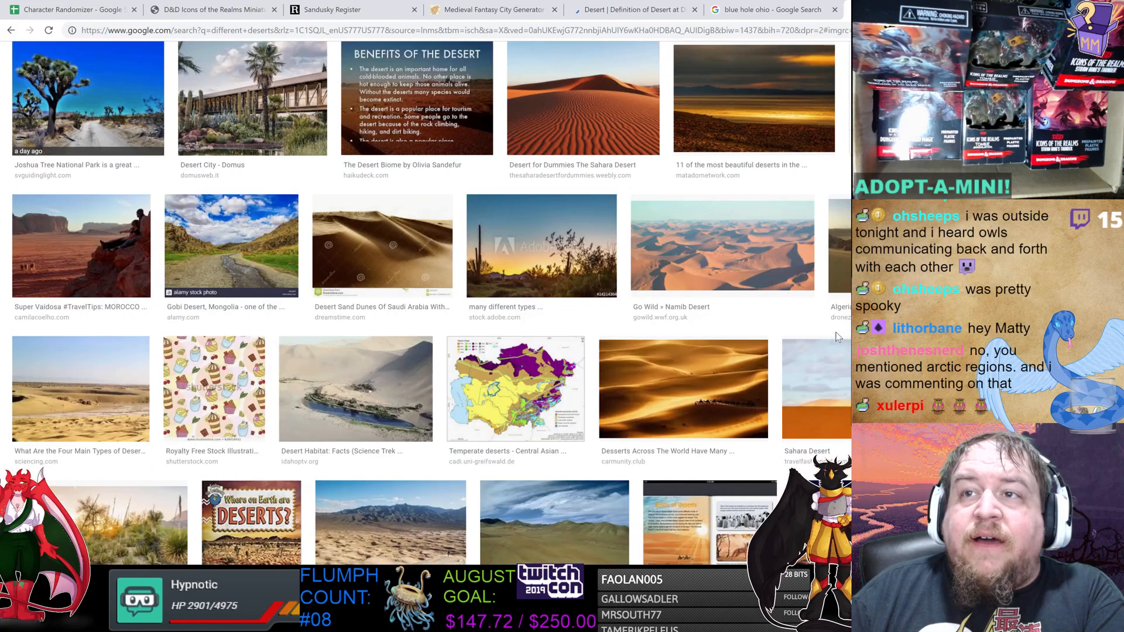
scroll(798, 269, "down", 3)
scroll(798, 269, "down", 2)
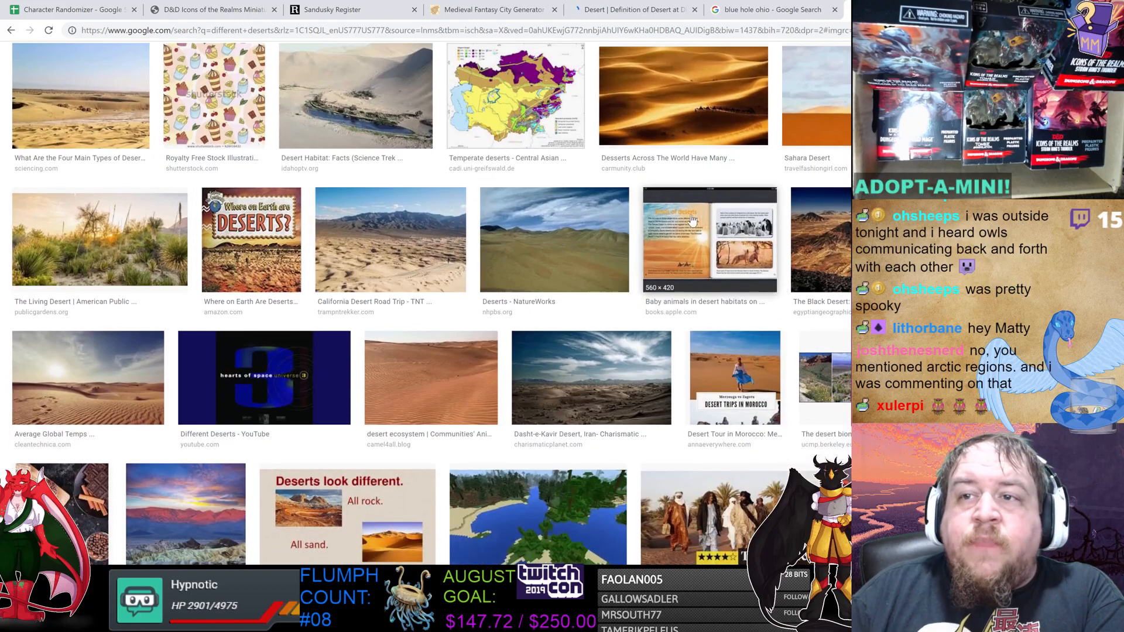
scroll(738, 253, "up", 9)
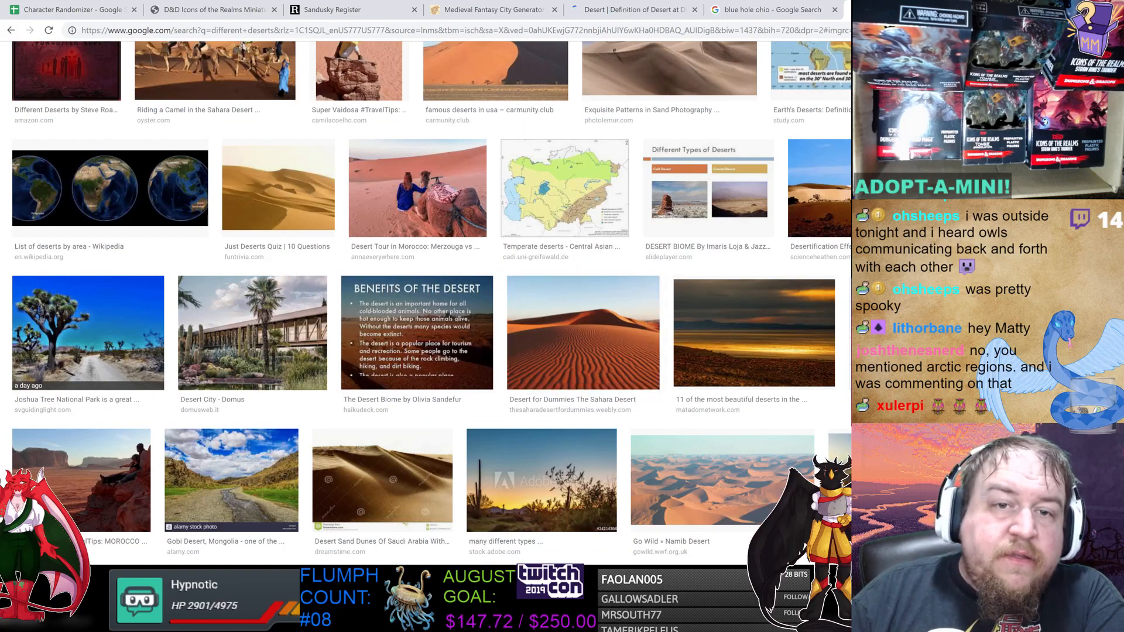
Switch to the Settlement Worksheet document and reread the settlement concept notes.
key("alt+Tab")
left_click_drag(933, 15, 661, 15)
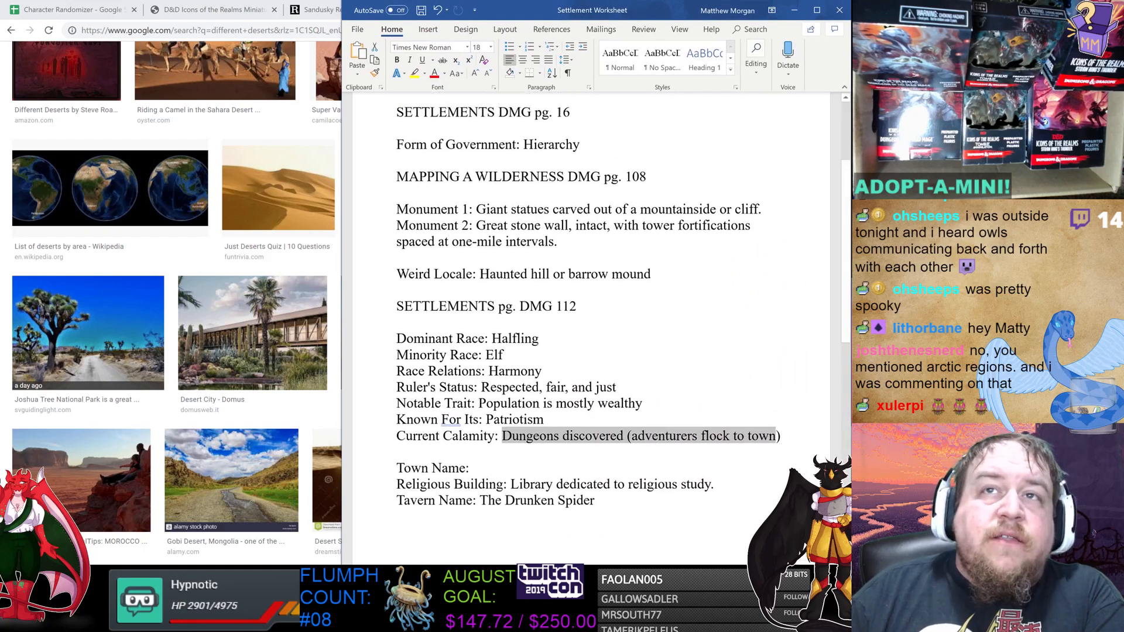
scroll(591, 328, "up", 3)
scroll(592, 328, "down", 1)
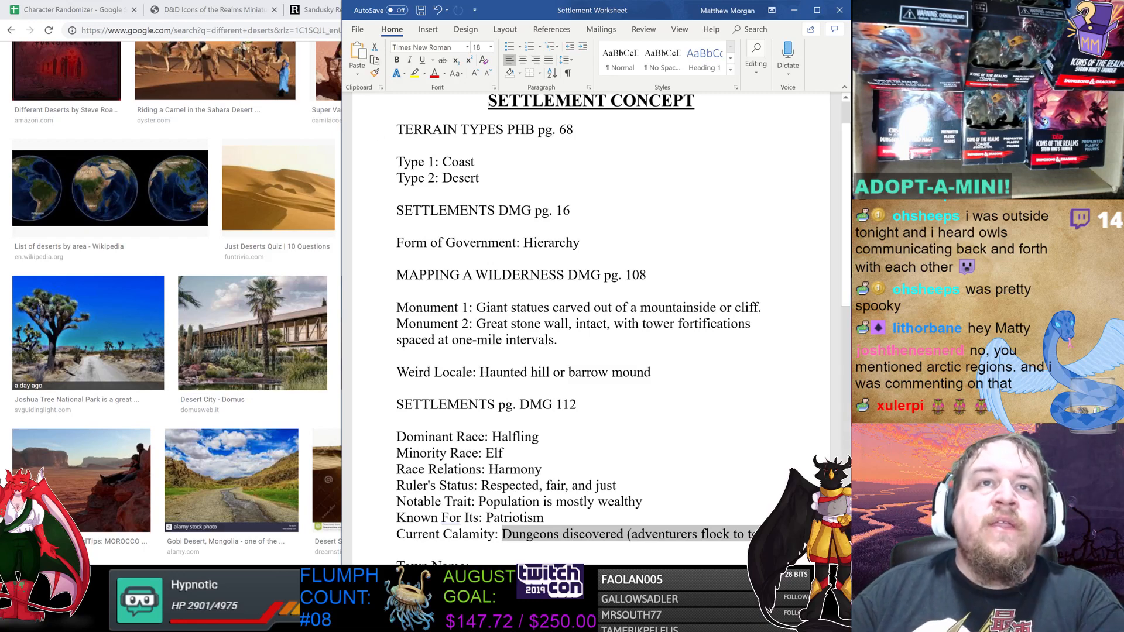
scroll(592, 327, "down", 1)
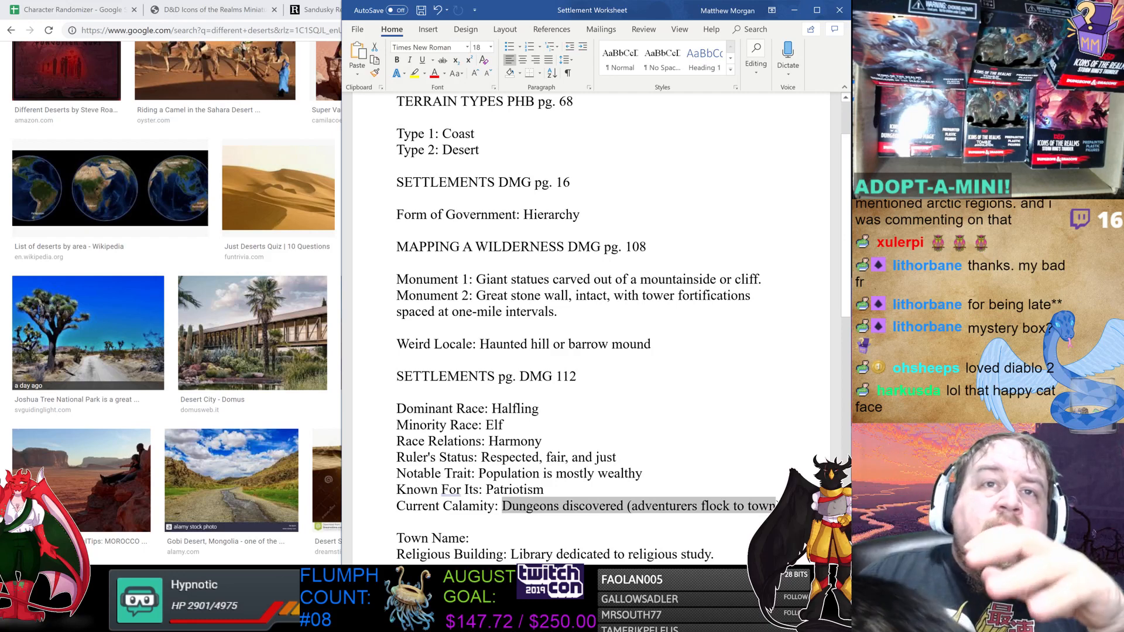
scroll(591, 328, "down", 2)
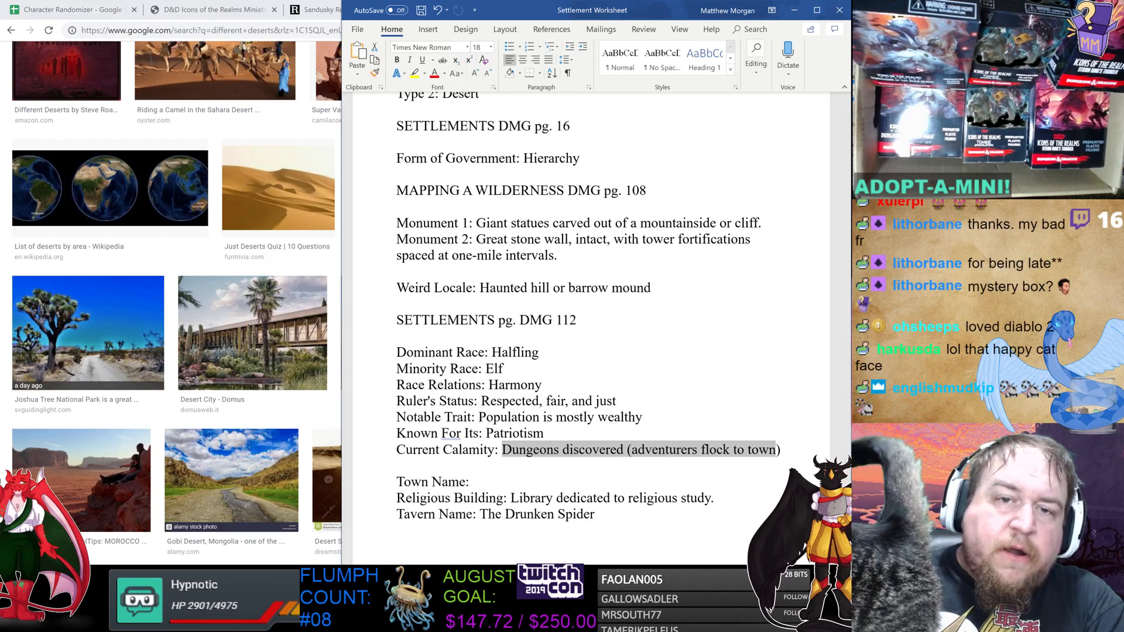
In Paint, draw a dark red pencil cliff edge with hatch marks along the eastern island coastline.
key("alt+Tab")
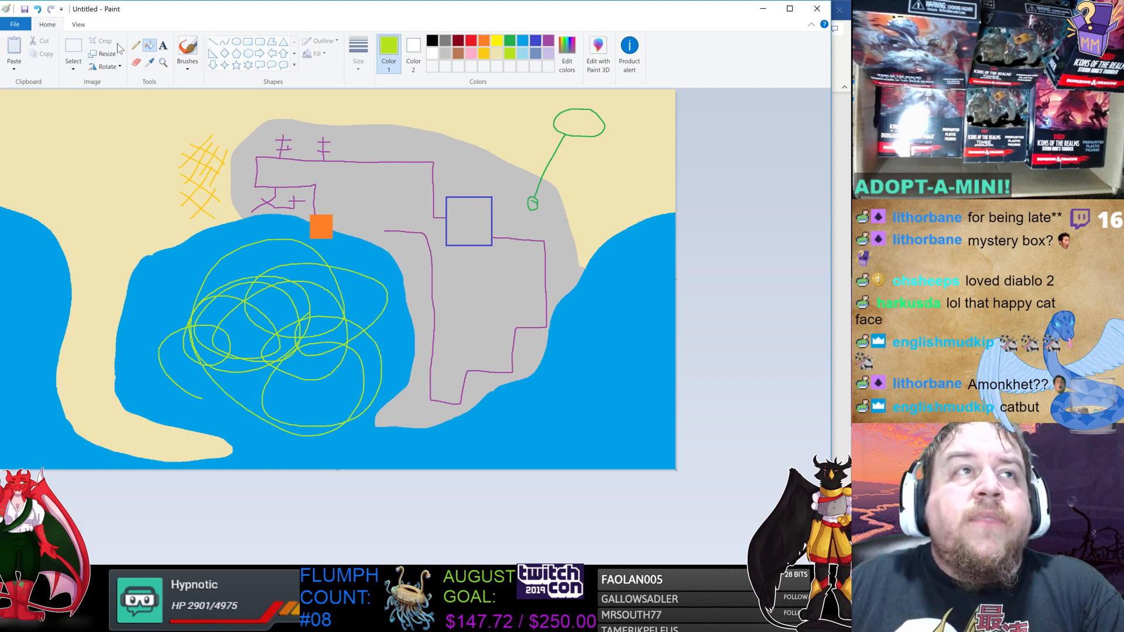
left_click(135, 45)
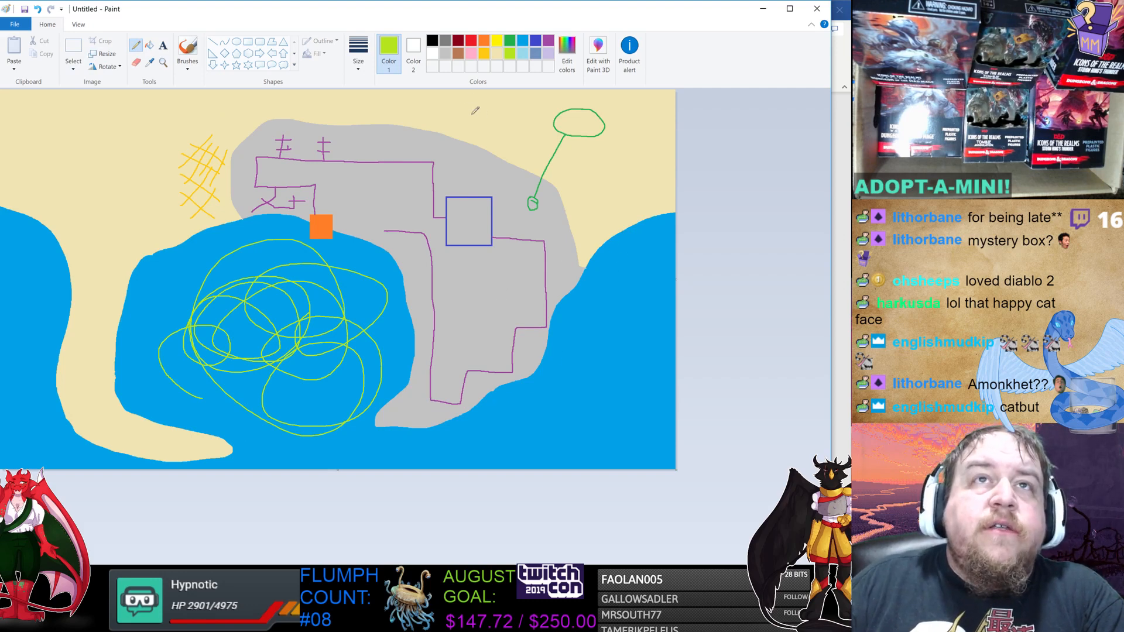
left_click(459, 41)
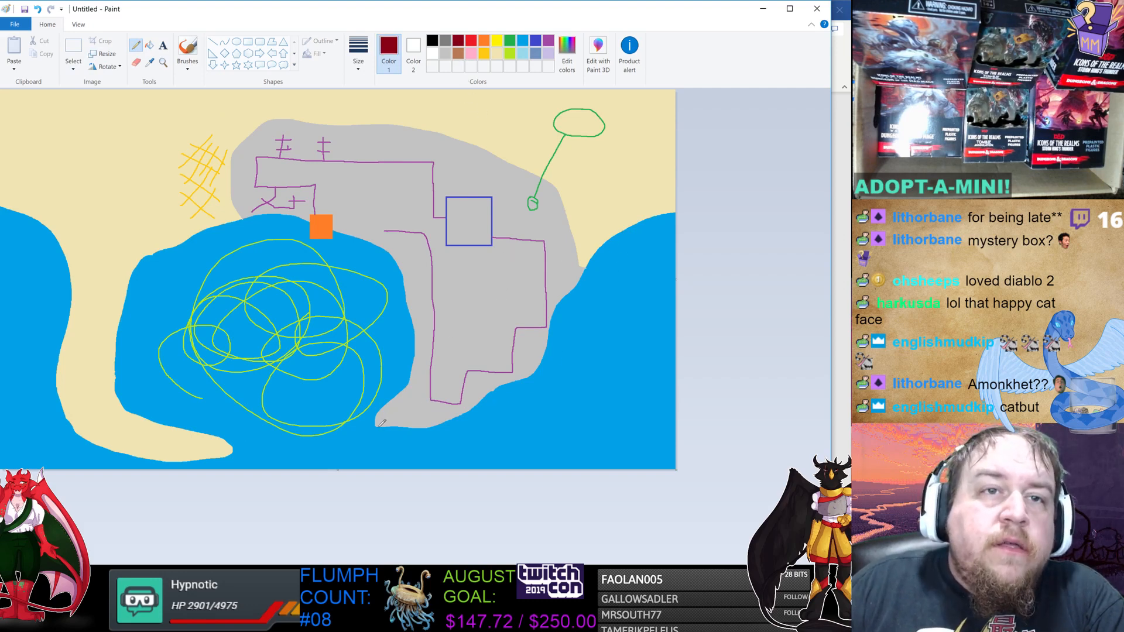
mouse_move(377, 426)
left_mouse_down()
mouse_move(405, 451)
mouse_move(442, 454)
mouse_move(530, 412)
mouse_move(600, 310)
mouse_move(621, 249)
mouse_move(674, 209)
left_mouse_up()
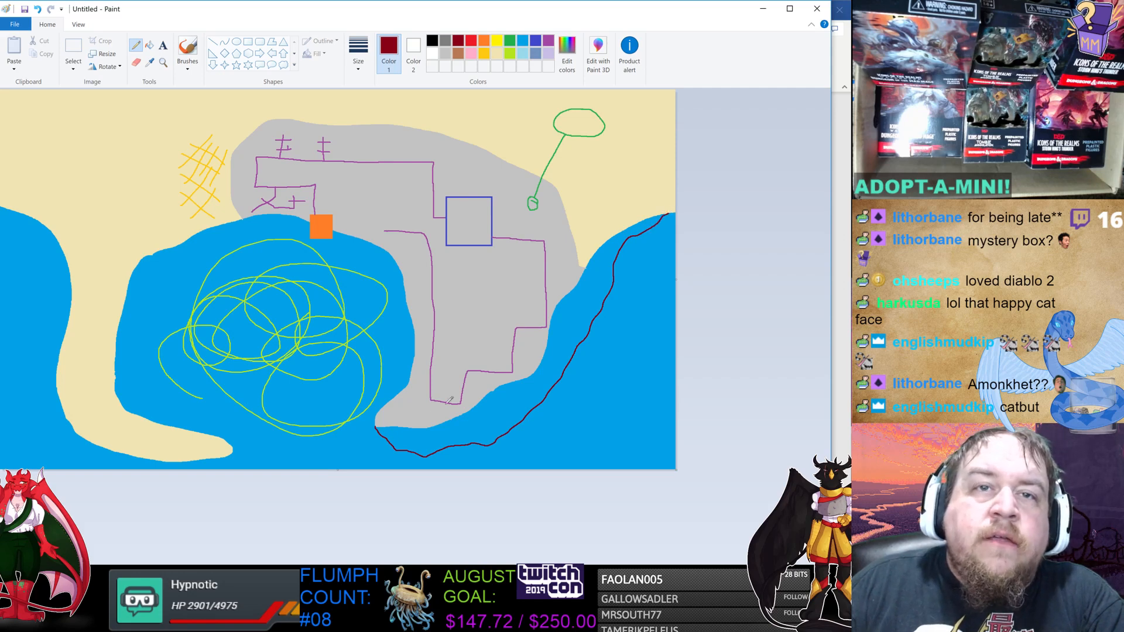
mouse_move(392, 427)
left_mouse_down()
mouse_move(402, 450)
mouse_move(437, 448)
mouse_move(469, 427)
mouse_move(475, 440)
mouse_move(489, 424)
mouse_move(492, 434)
left_mouse_up()
mouse_move(502, 394)
left_mouse_down()
mouse_move(508, 420)
mouse_move(518, 394)
mouse_move(521, 410)
mouse_move(547, 385)
left_mouse_up()
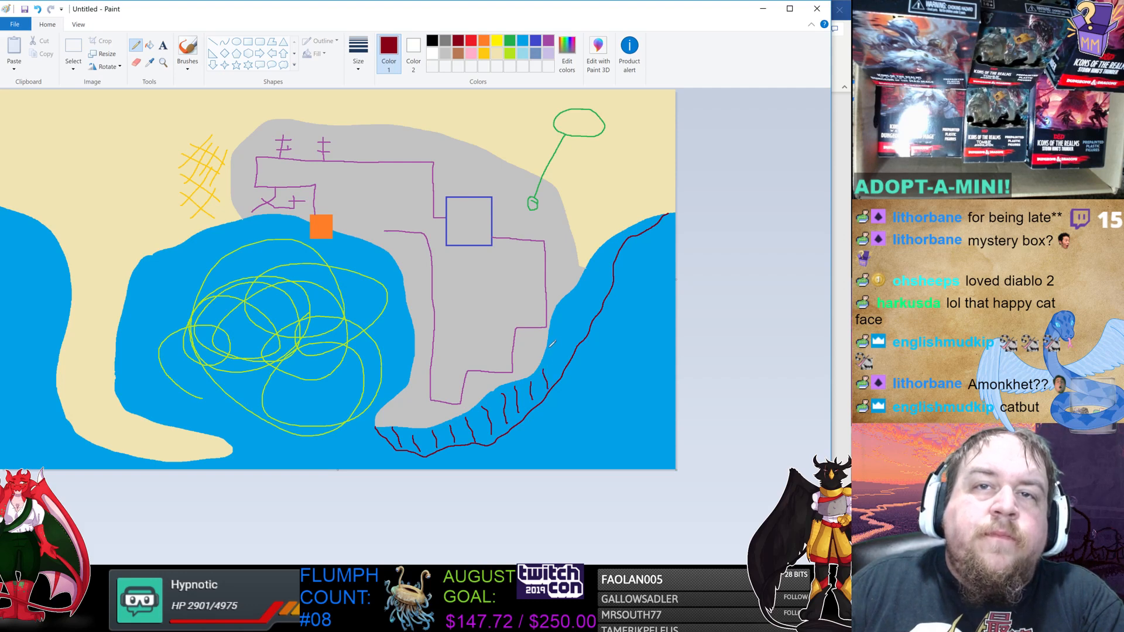
left_click_drag(549, 347, 559, 364)
left_click_drag(561, 323, 564, 350)
mouse_move(568, 310)
left_mouse_down()
mouse_move(577, 331)
mouse_move(585, 298)
left_mouse_up()
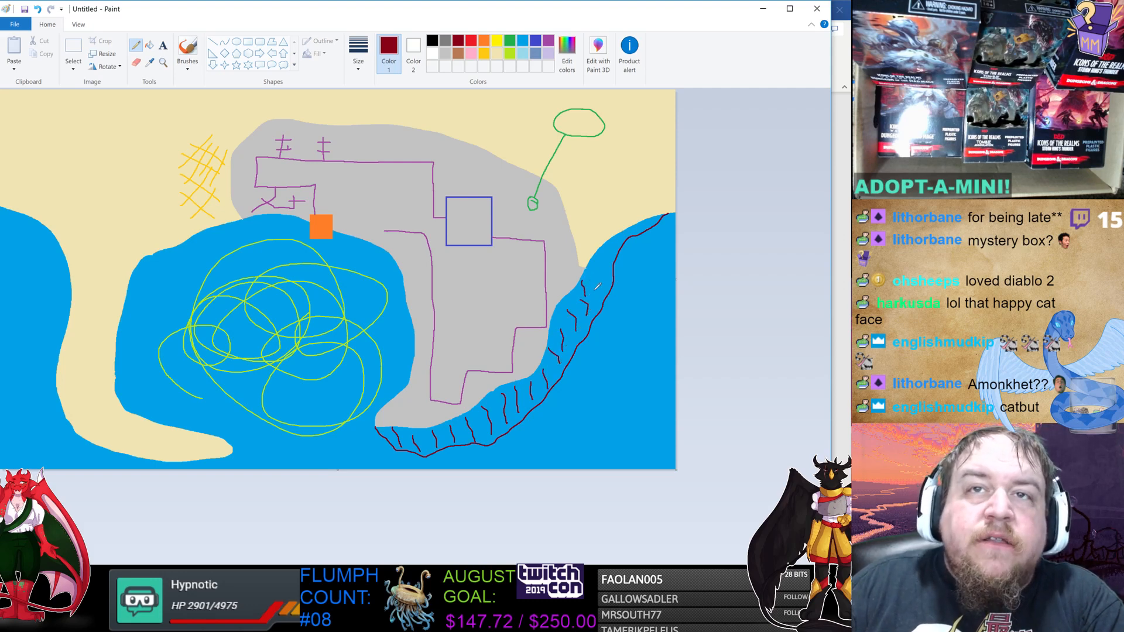
mouse_move(597, 256)
left_mouse_down()
mouse_move(601, 272)
mouse_move(609, 263)
left_mouse_up()
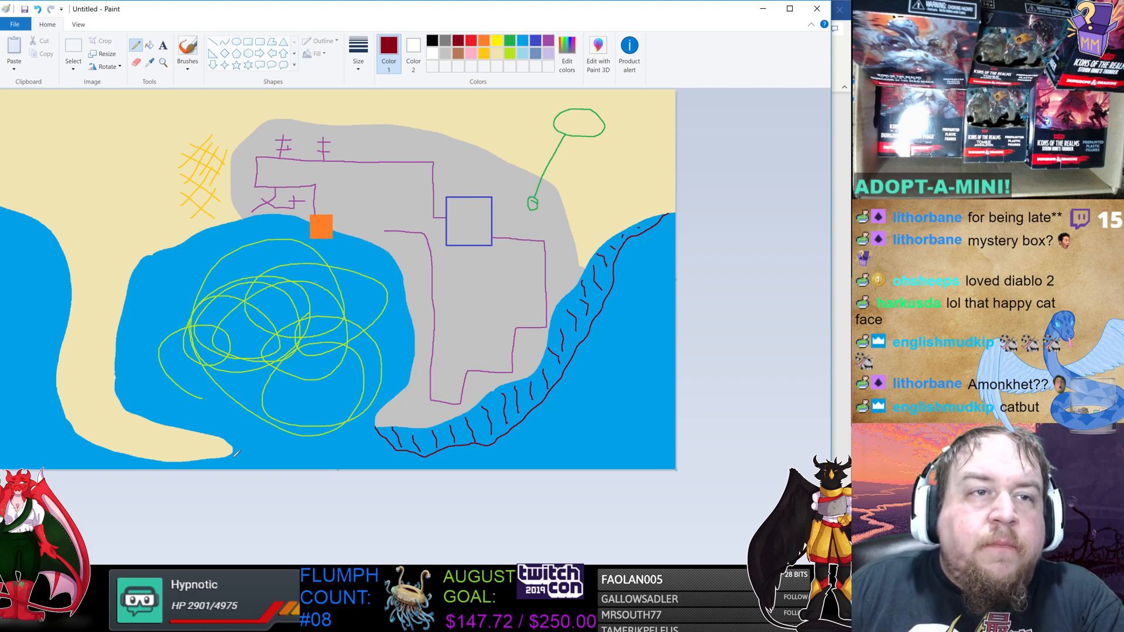
Draw a dark red cliff line with hatch marks along the western shore of the beach.
left_click_drag(234, 447, 240, 468)
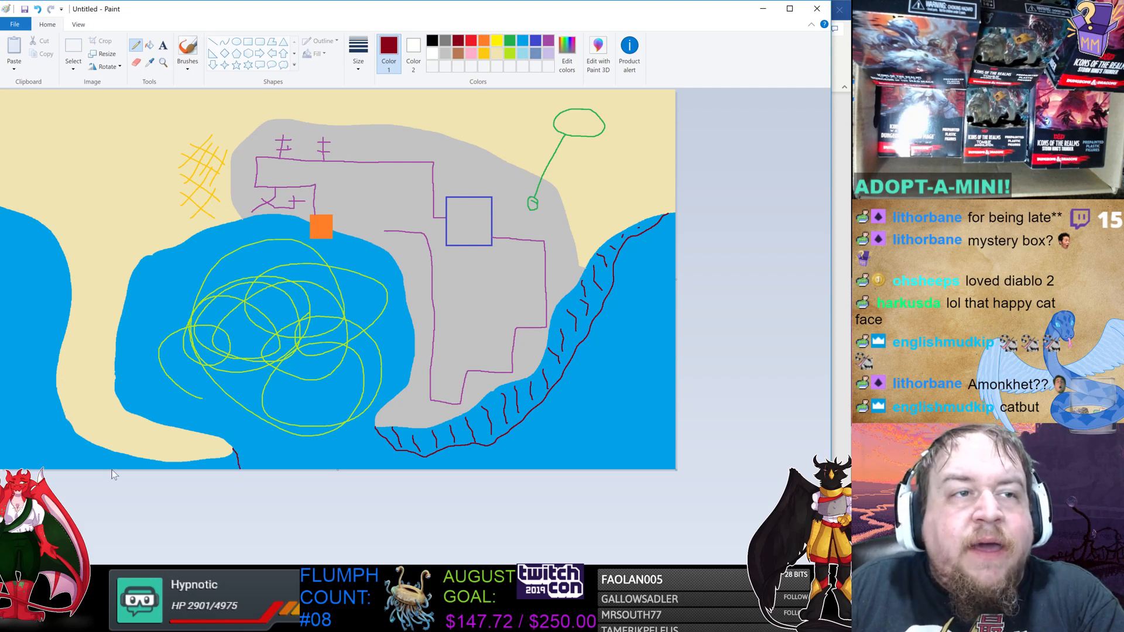
mouse_move(108, 468)
left_mouse_down()
mouse_move(54, 420)
mouse_move(66, 286)
mouse_move(60, 251)
mouse_move(38, 221)
left_mouse_up()
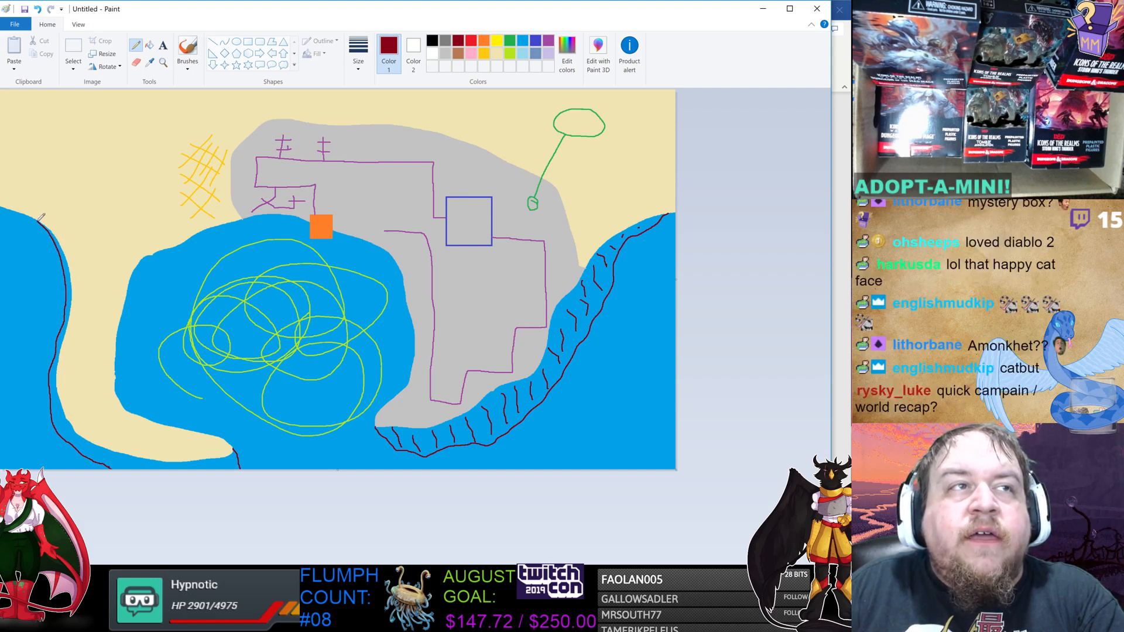
mouse_move(229, 454)
left_mouse_down()
mouse_move(222, 471)
mouse_move(189, 469)
left_mouse_up()
mouse_move(174, 460)
left_mouse_down()
mouse_move(120, 472)
mouse_move(63, 427)
left_mouse_up()
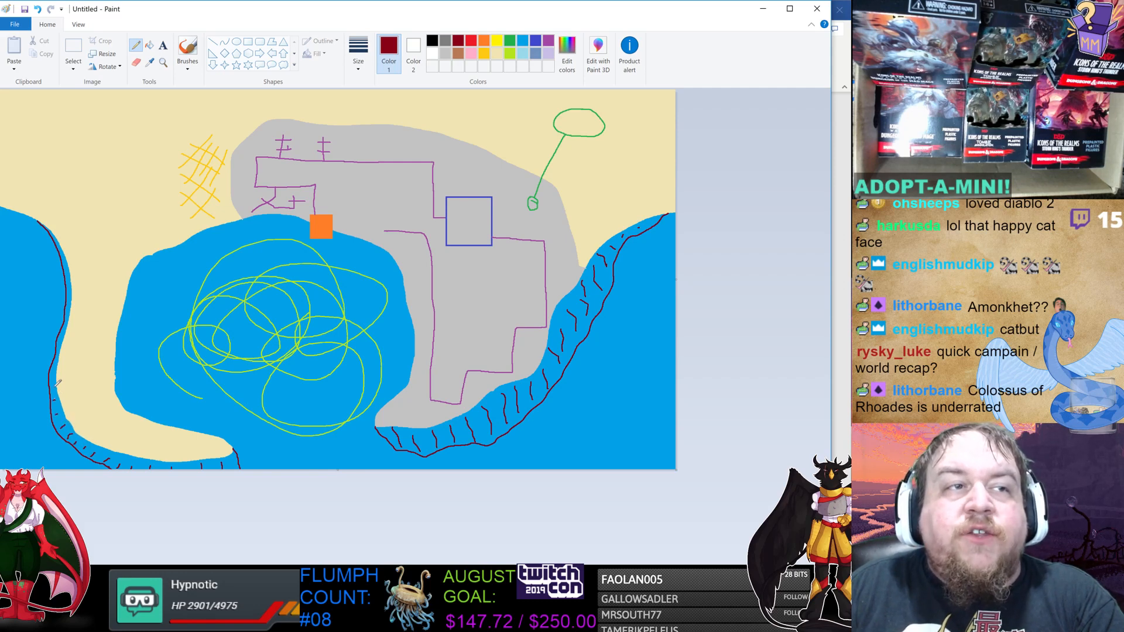
left_click_drag(54, 386, 51, 387)
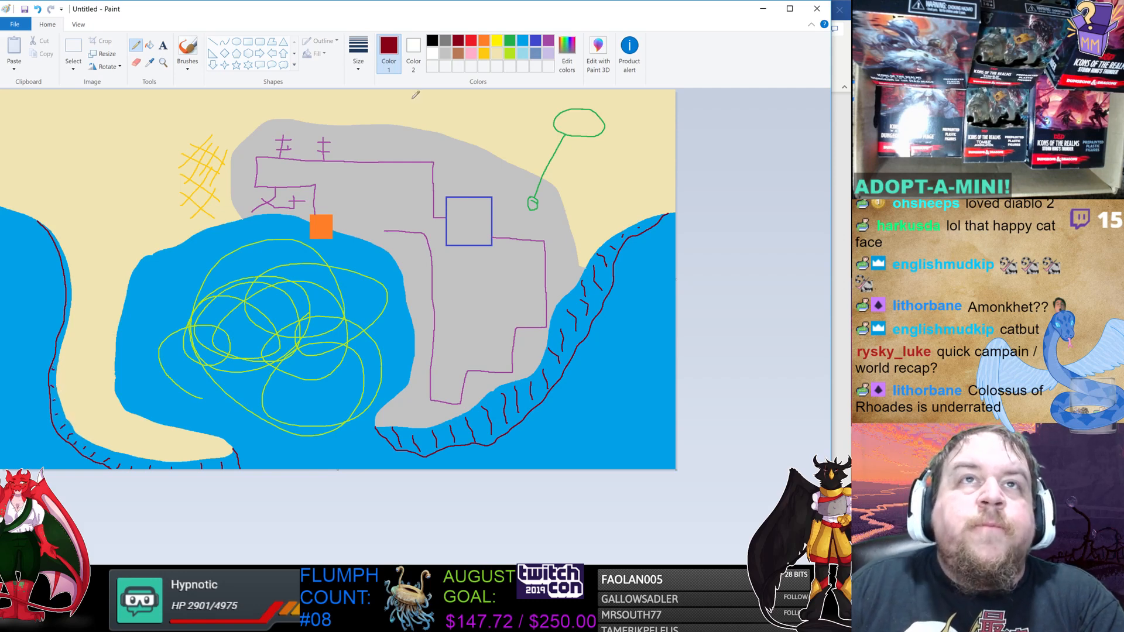
Fill the eastern and western cliff bands with brown using the fill tool.
left_click(458, 54)
left_click(149, 45)
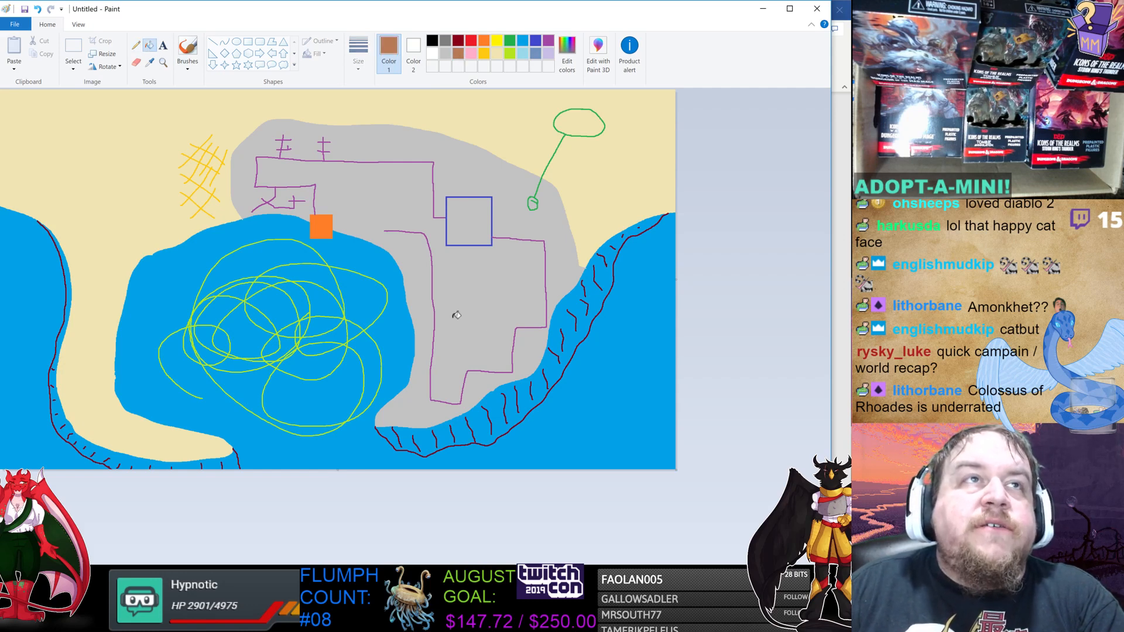
left_click(502, 404)
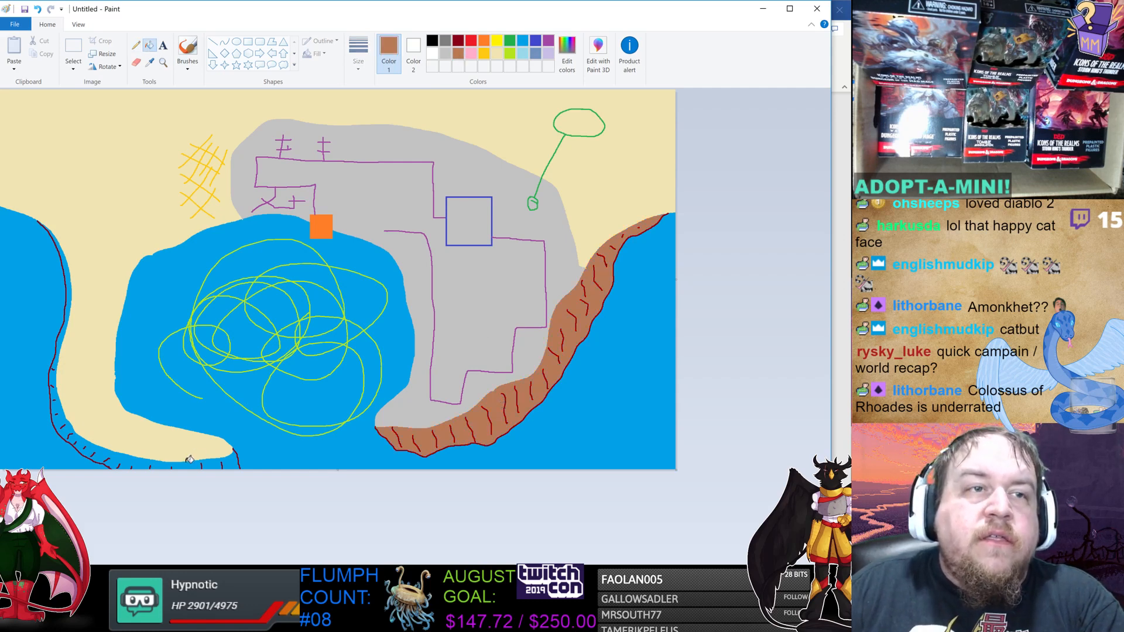
left_click(215, 466)
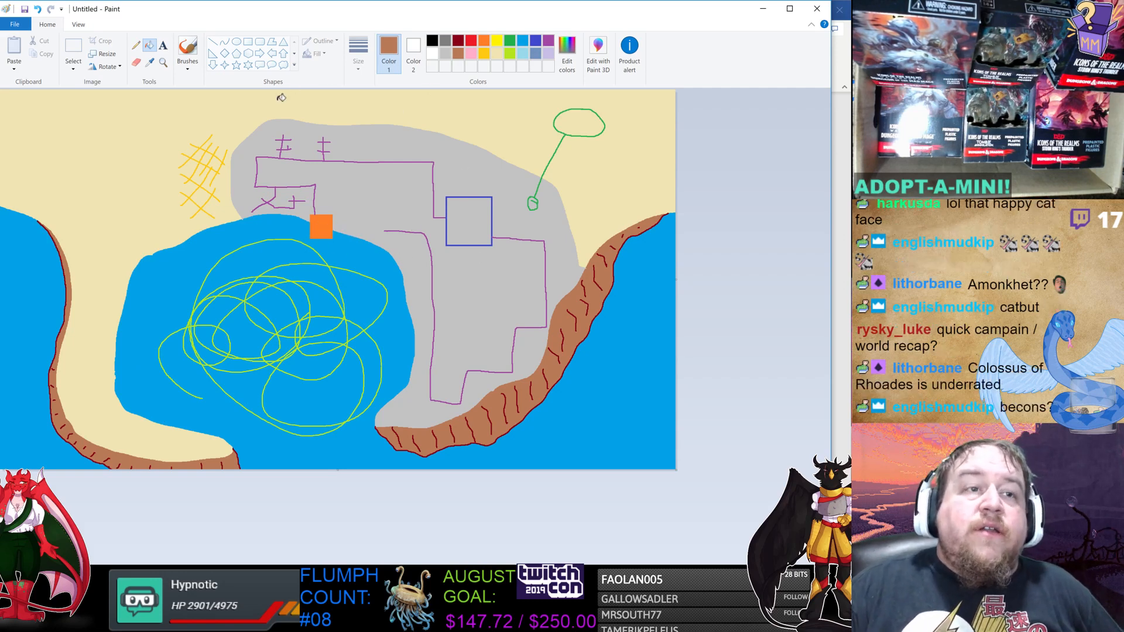
left_click(459, 42)
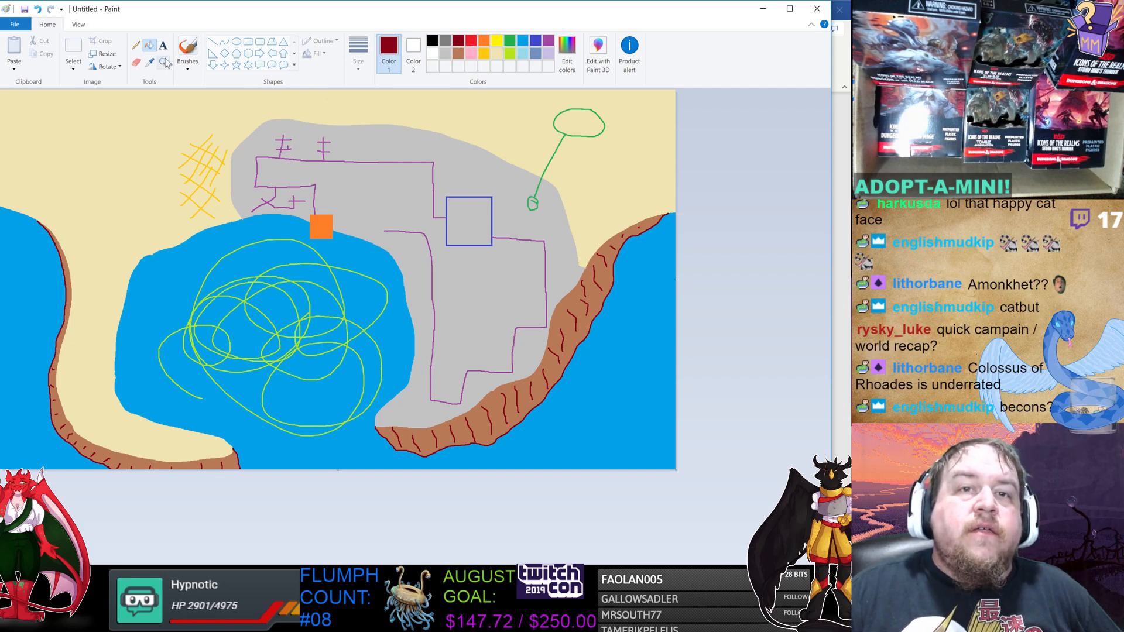
left_click(458, 52)
left_click(475, 427)
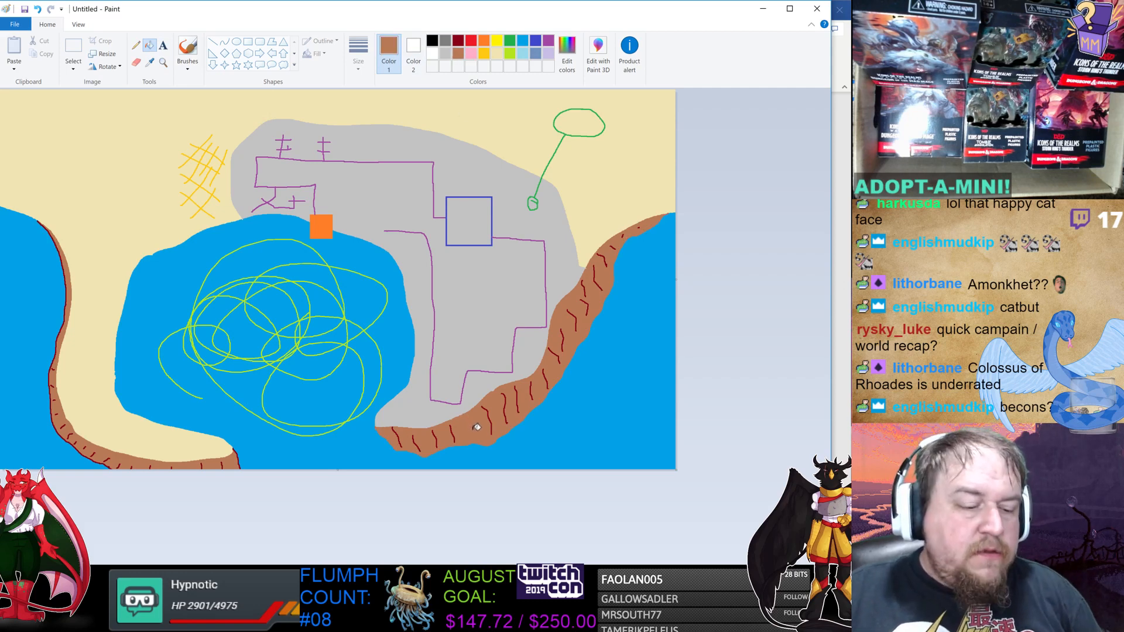
key("ctrl+z")
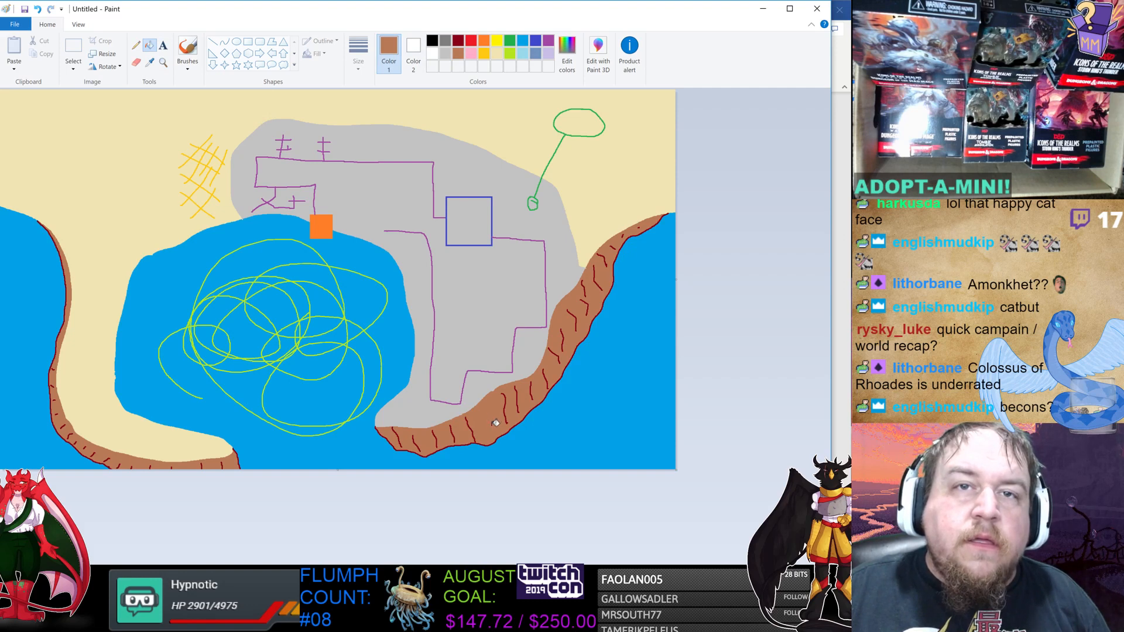
Draw a small dark red pencil boulder on the southern cliff band.
left_click(459, 40)
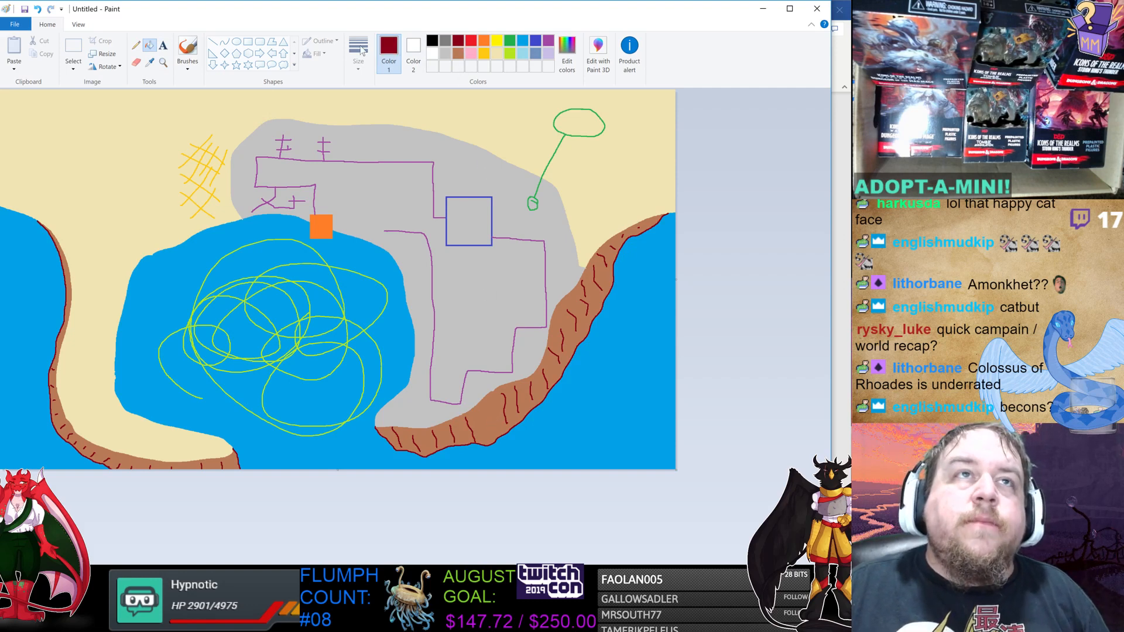
left_click(136, 45)
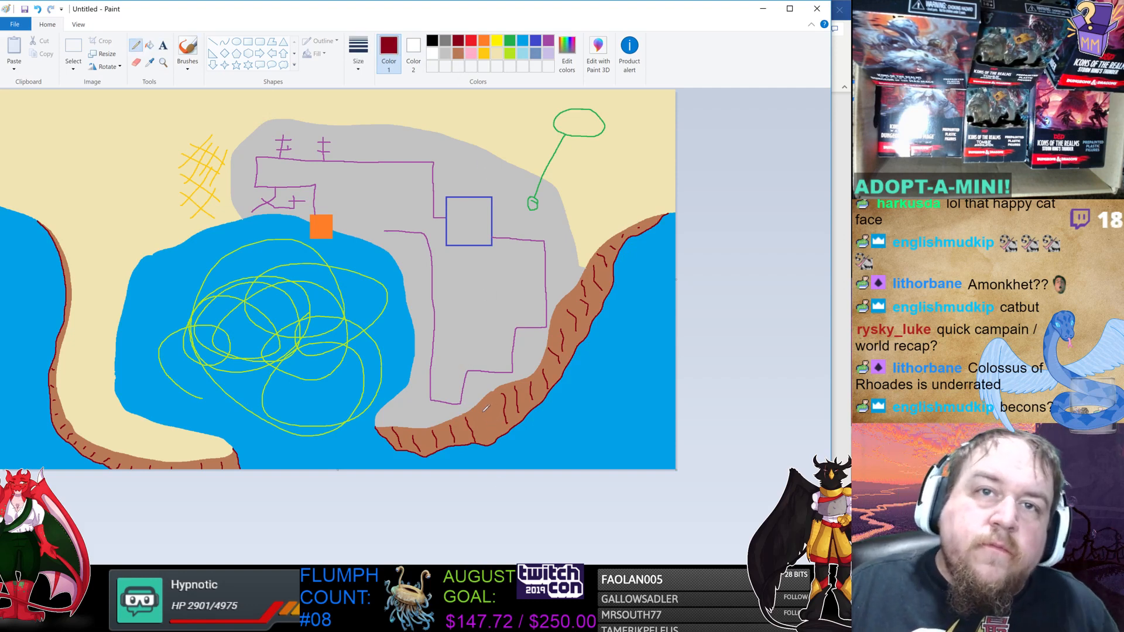
mouse_move(478, 408)
left_mouse_down()
mouse_move(493, 439)
mouse_move(495, 404)
mouse_move(481, 410)
left_mouse_up()
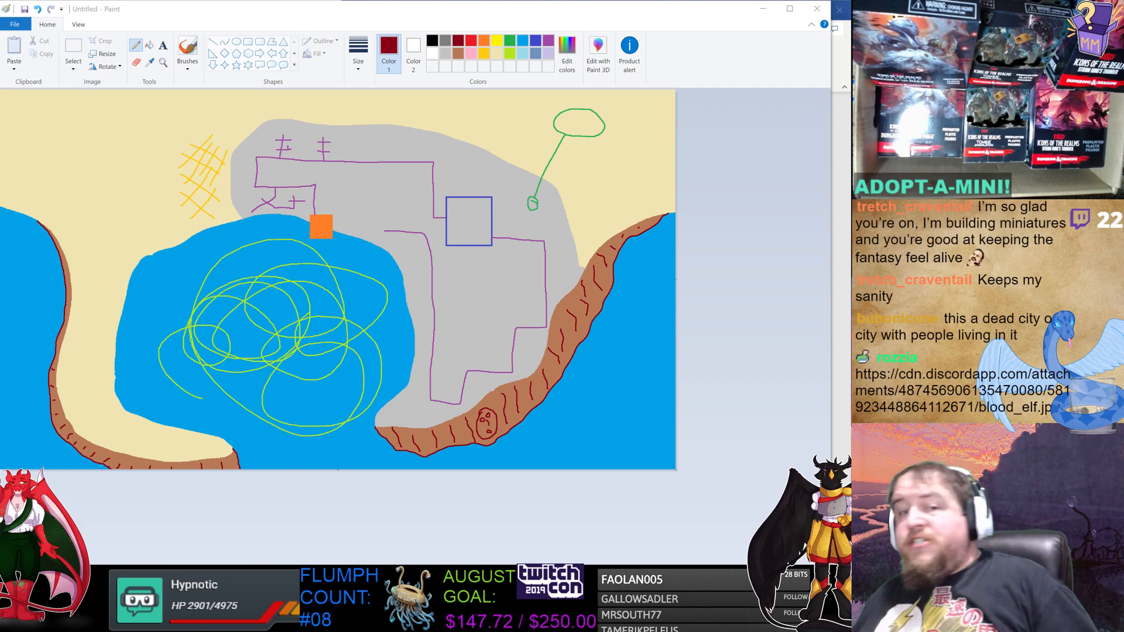
Start a new blank image without saving the current map.
left_click(17, 28)
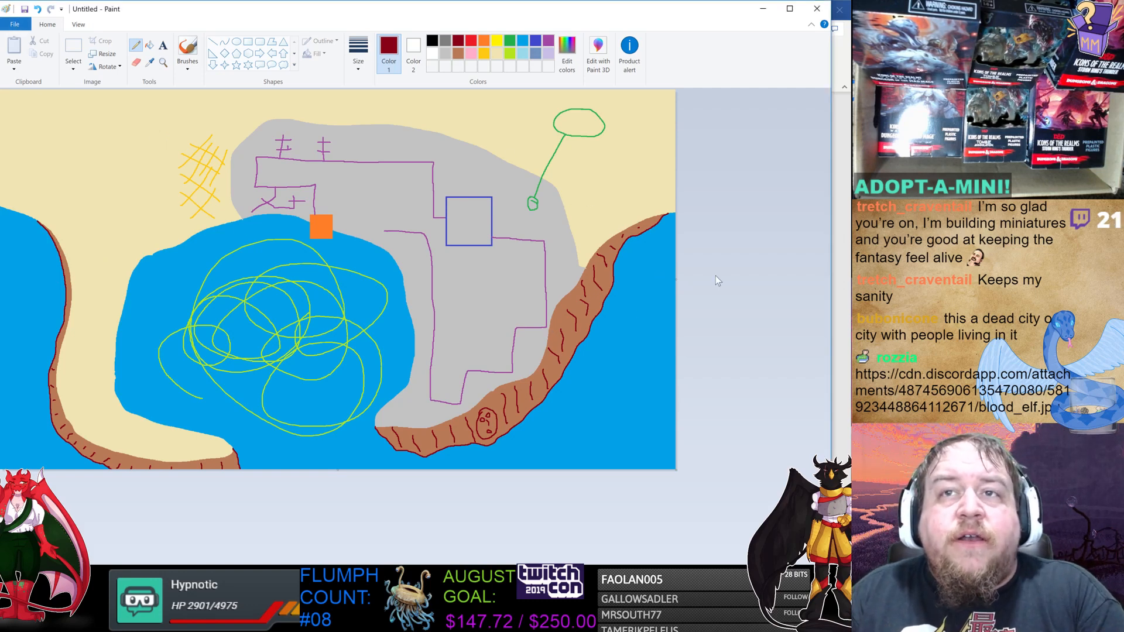
left_click(15, 24)
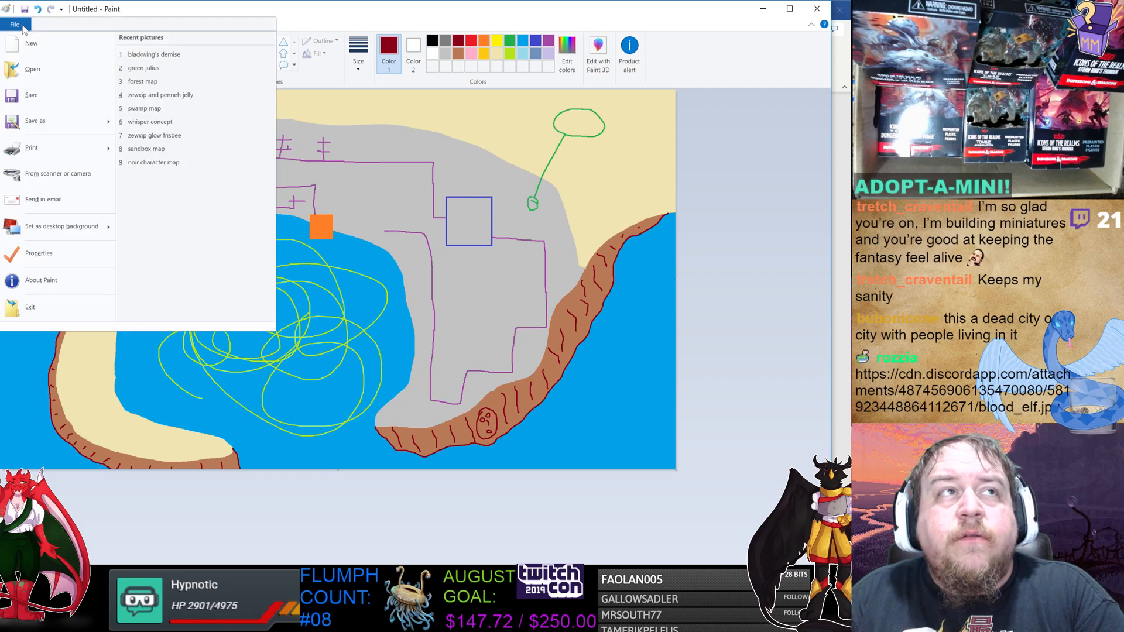
left_click(80, 52)
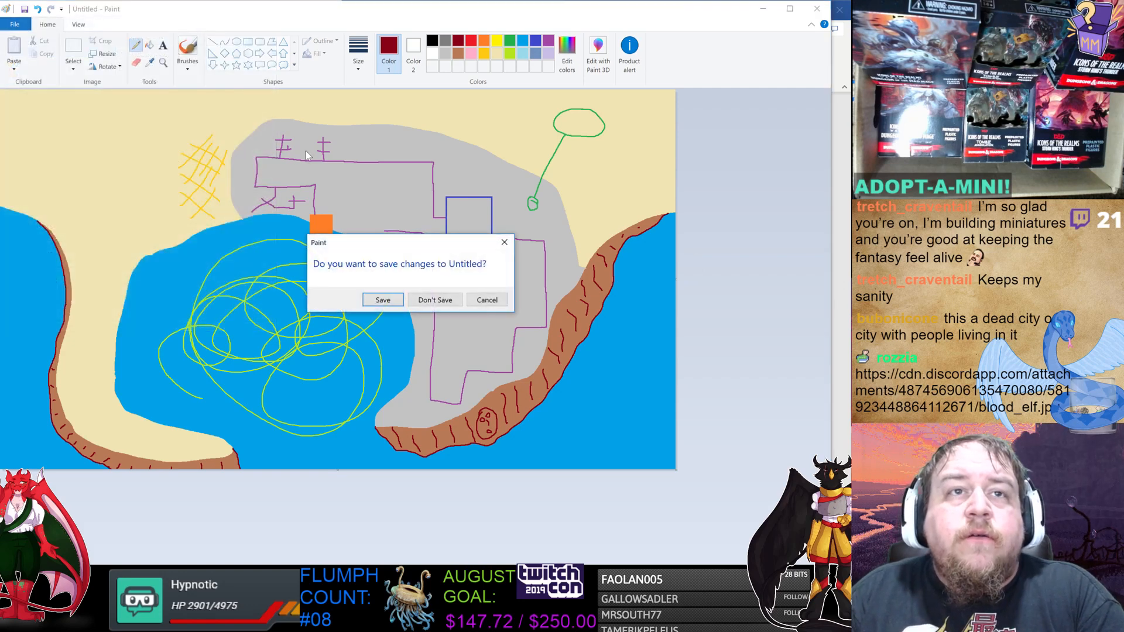
left_click(454, 303)
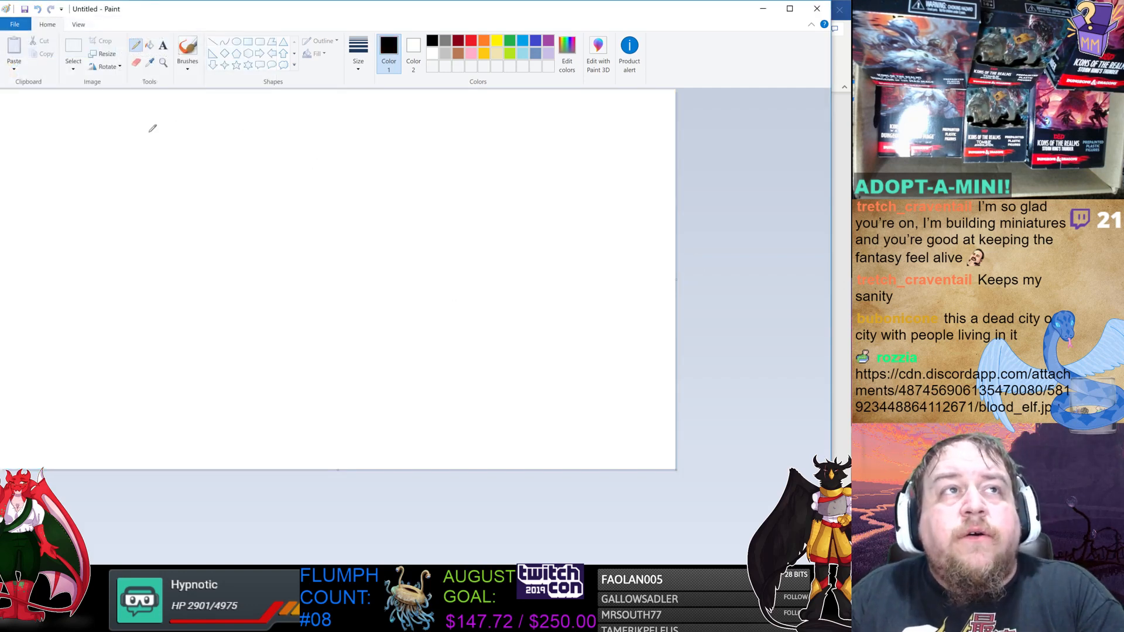
Resize the blank canvas to 150 percent and undo the resize.
left_click(15, 27)
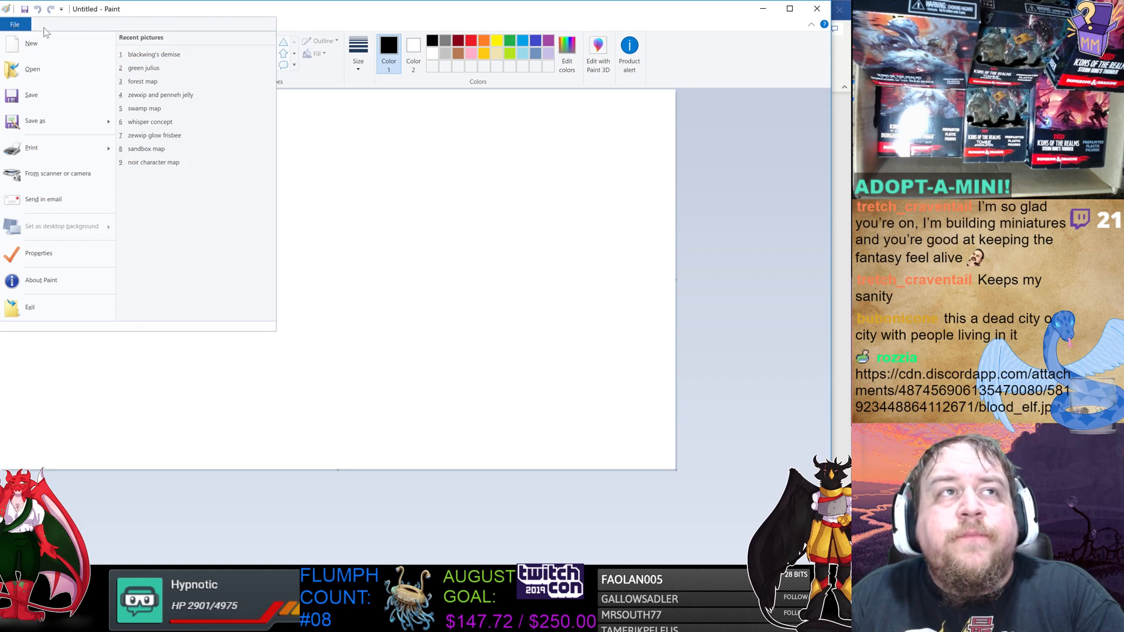
left_click(154, 10)
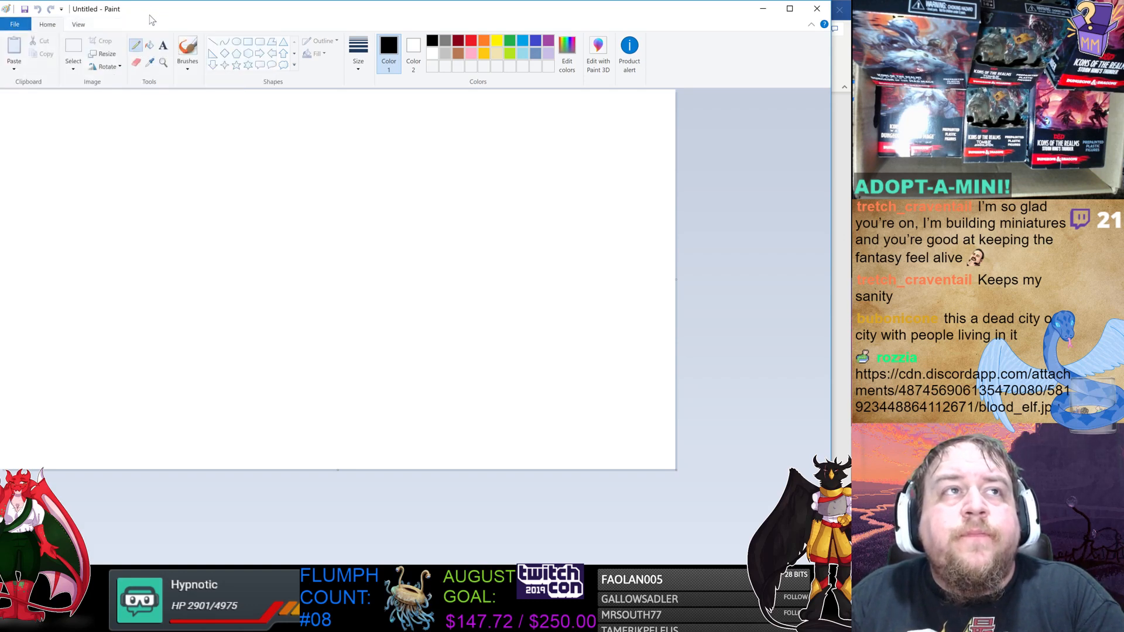
left_click(103, 56)
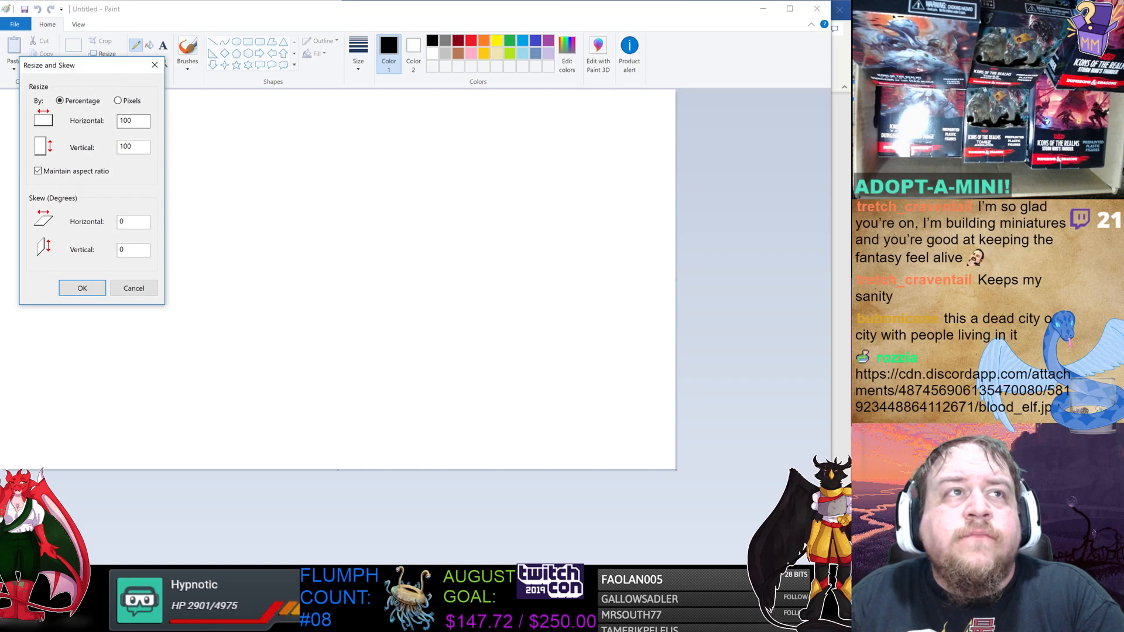
double_click(126, 121)
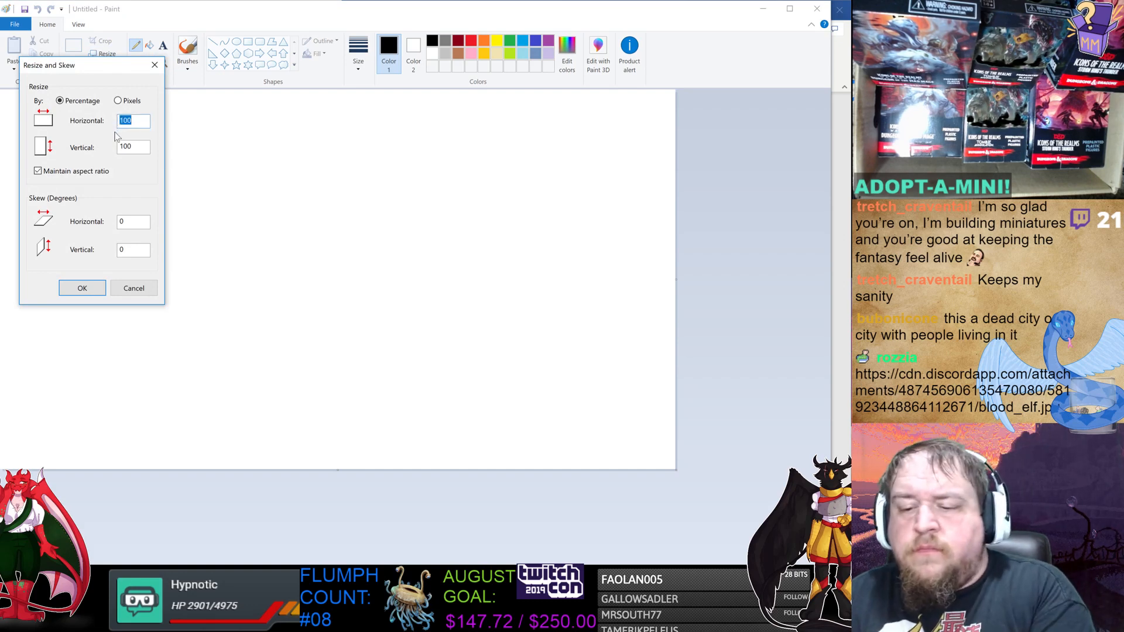
type("150")
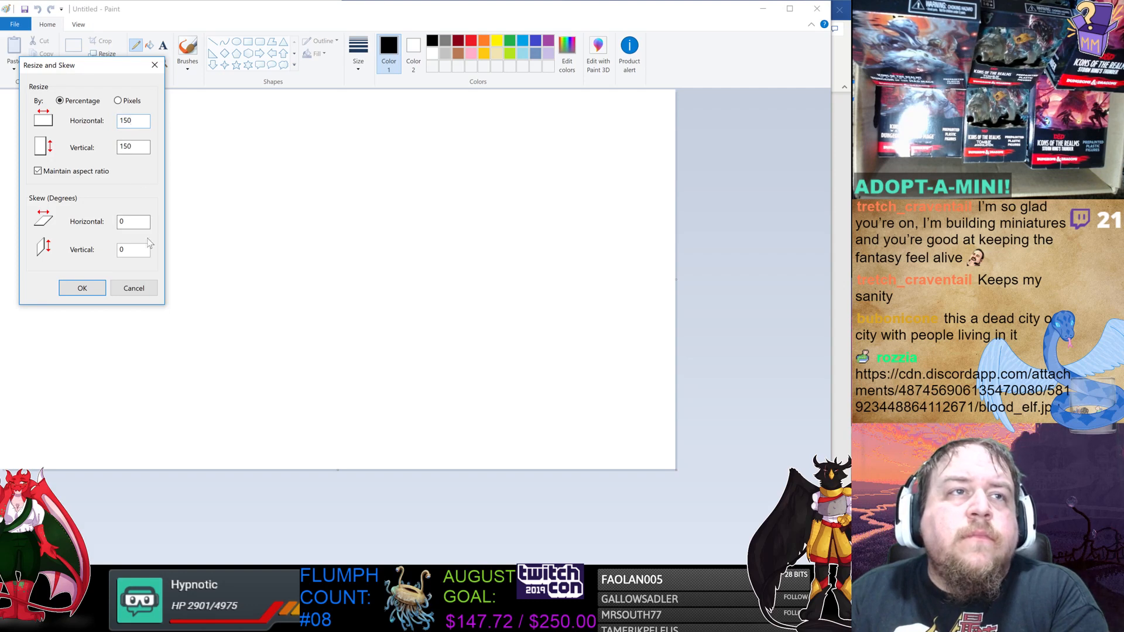
left_click(82, 288)
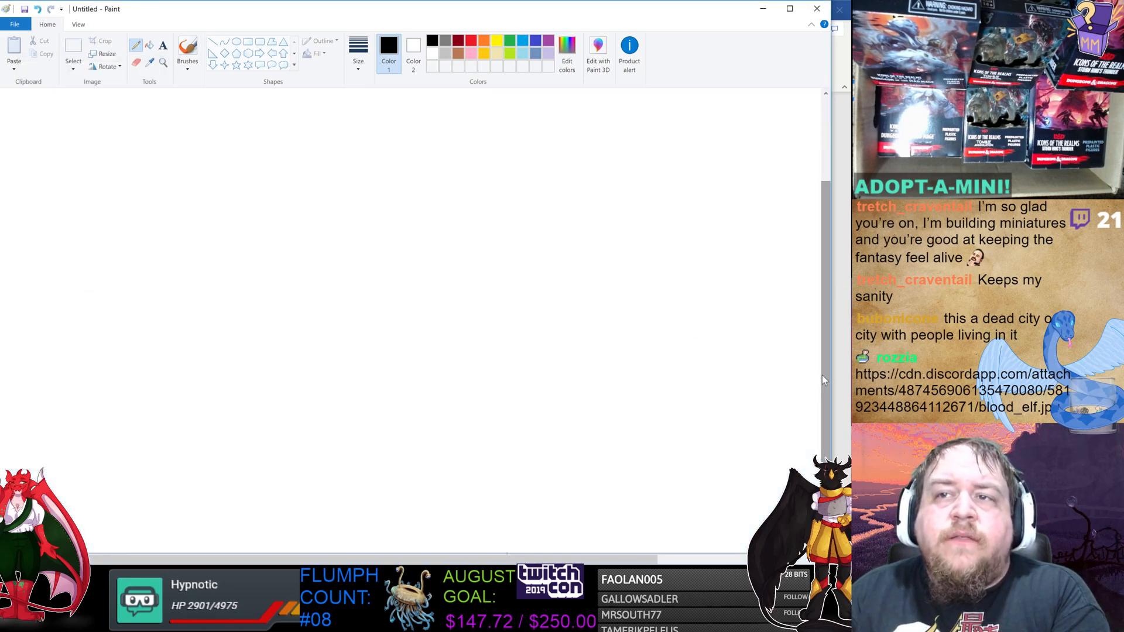
key("ctrl+z")
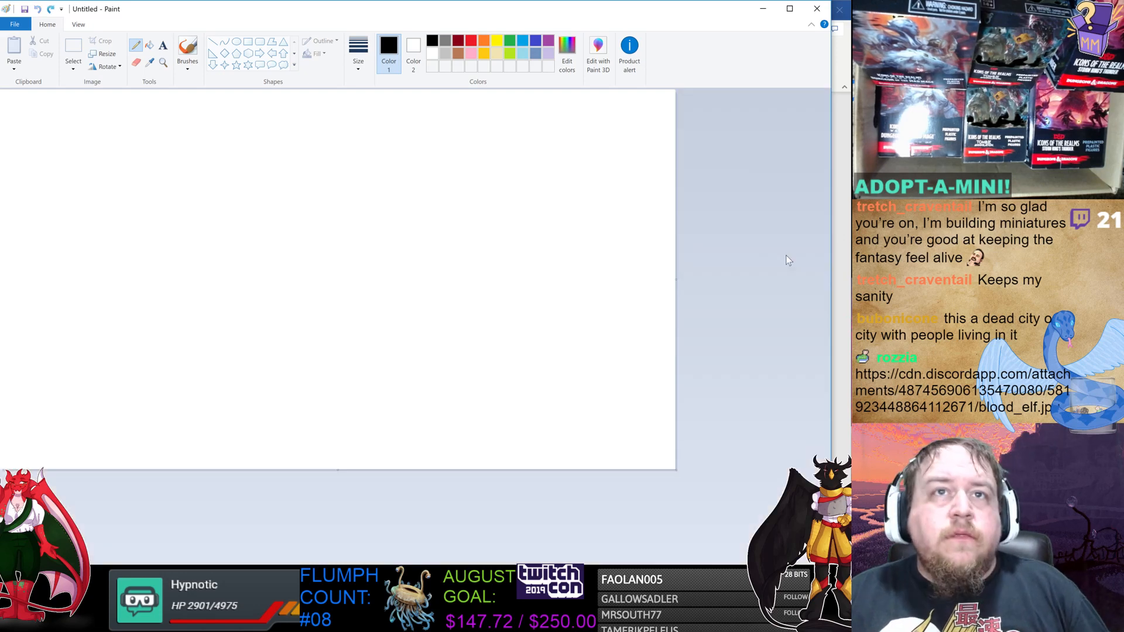
Resize the blank canvas to 120 percent.
left_click(105, 54)
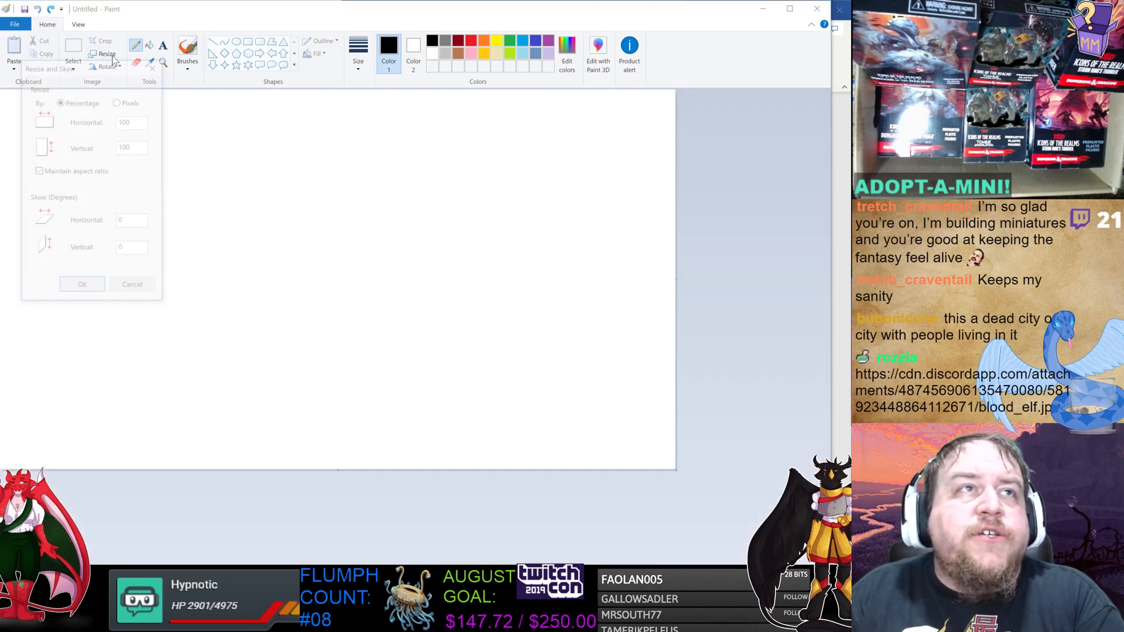
left_click_drag(135, 121, 102, 123)
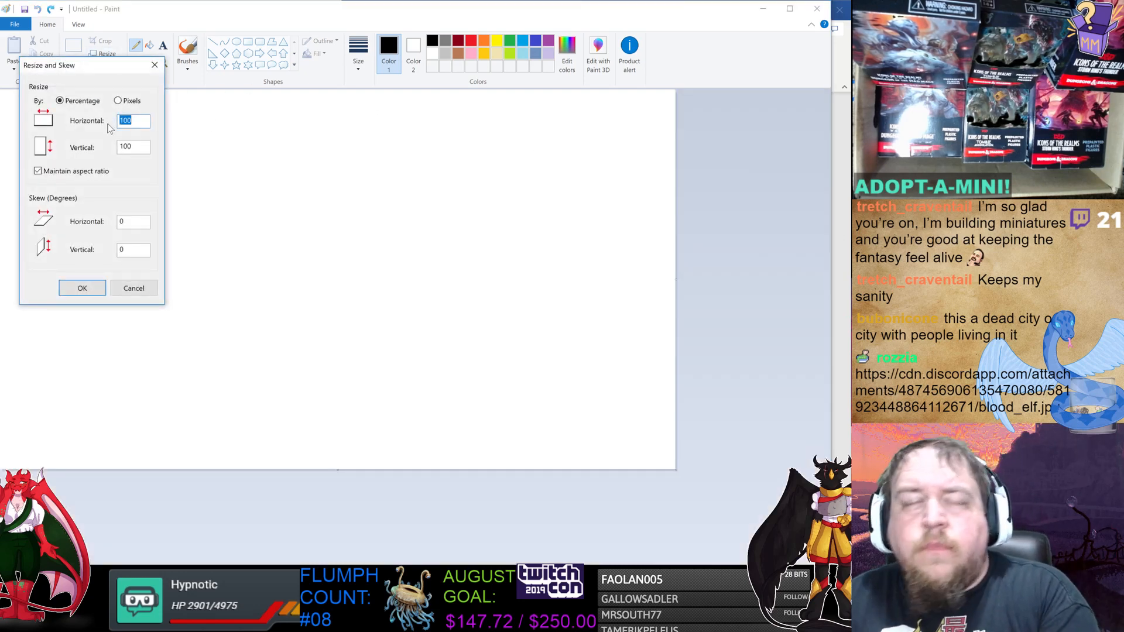
type("120")
left_click(88, 288)
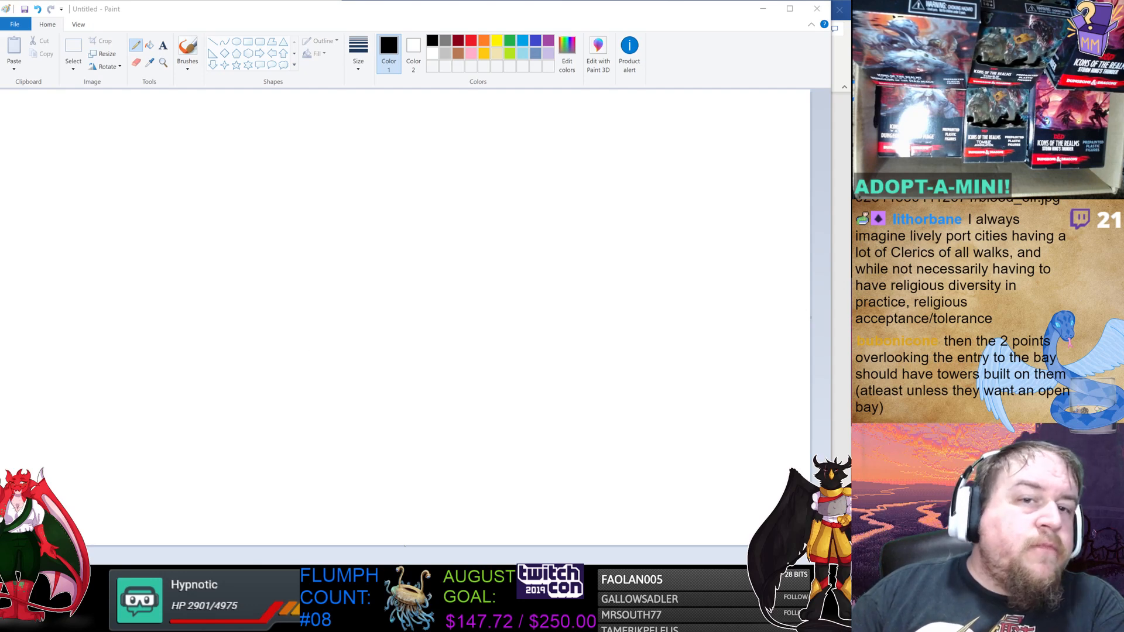
Switch to the Settlement Worksheet and review the monument, weird locale and dominant race notes.
key("alt+Tab")
left_click(595, 358)
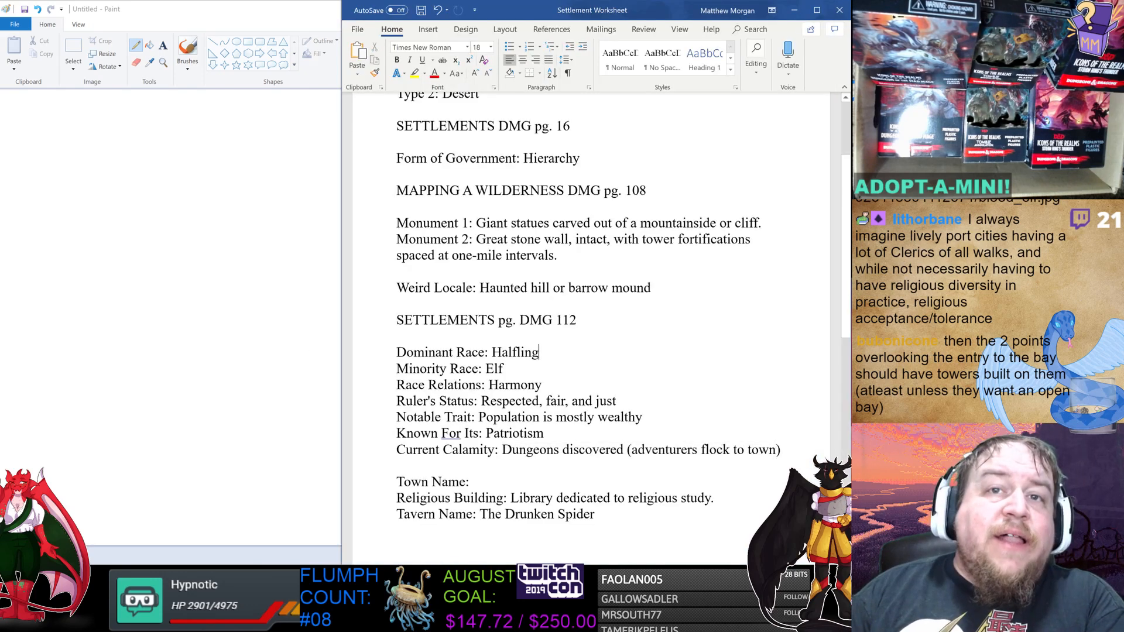
left_click_drag(476, 223, 705, 223)
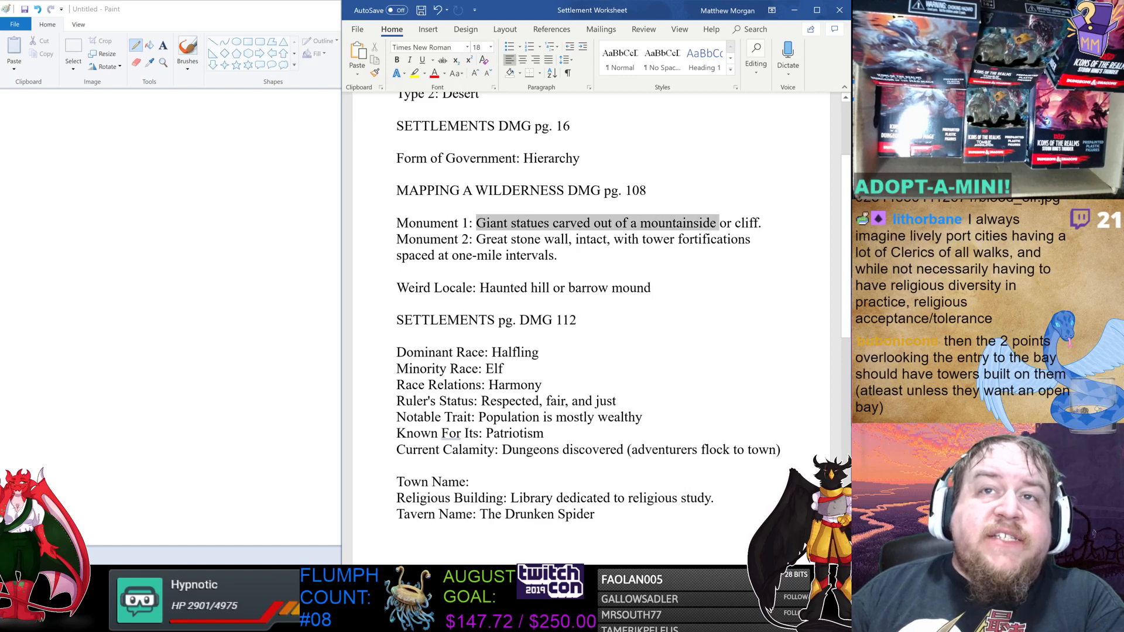
left_click(703, 223)
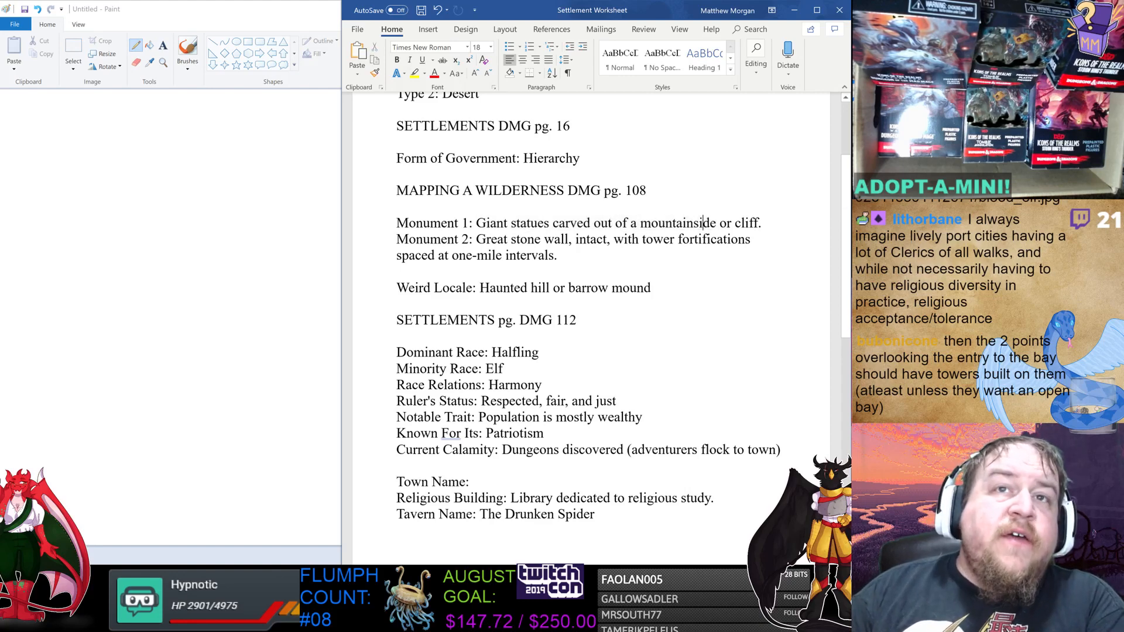
left_click_drag(476, 239, 641, 251)
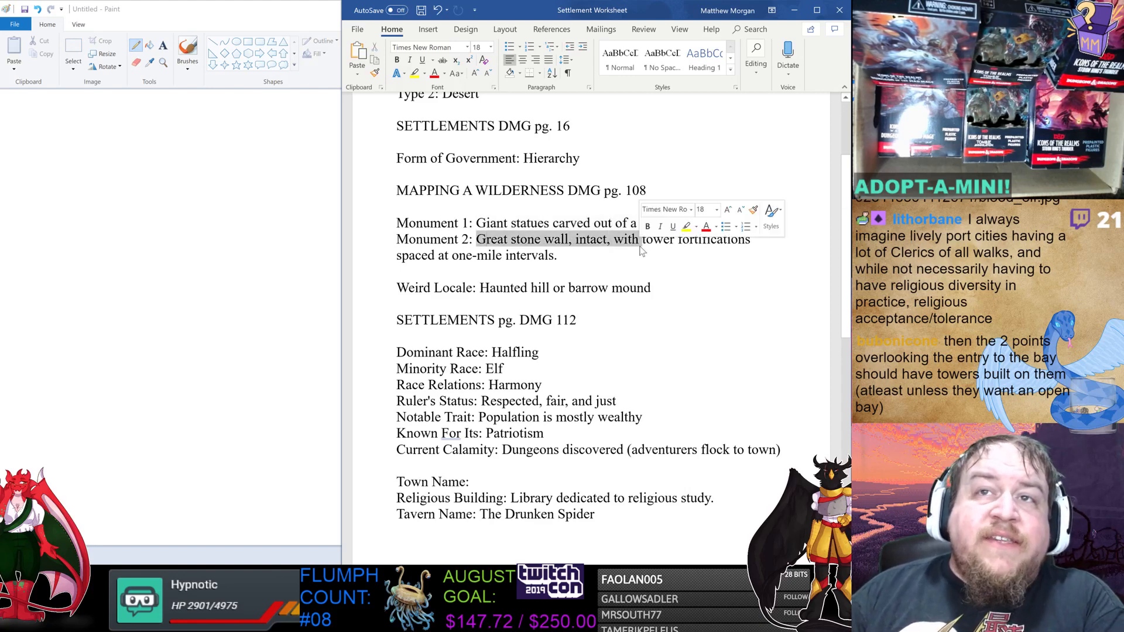
left_click_drag(408, 255, 551, 264)
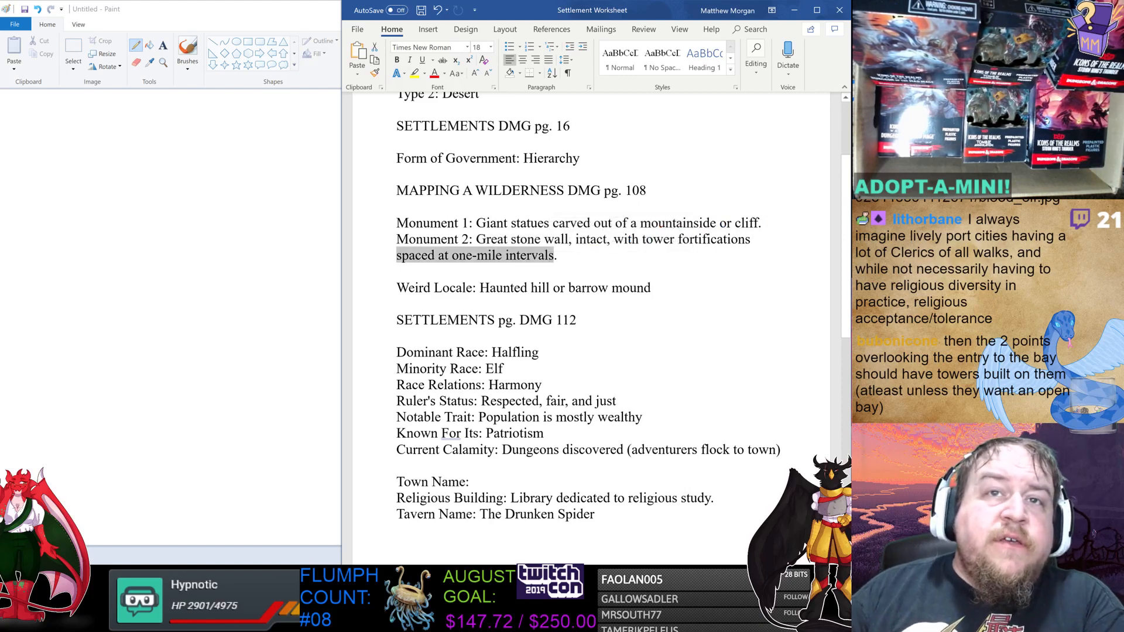
left_click_drag(480, 288, 651, 288)
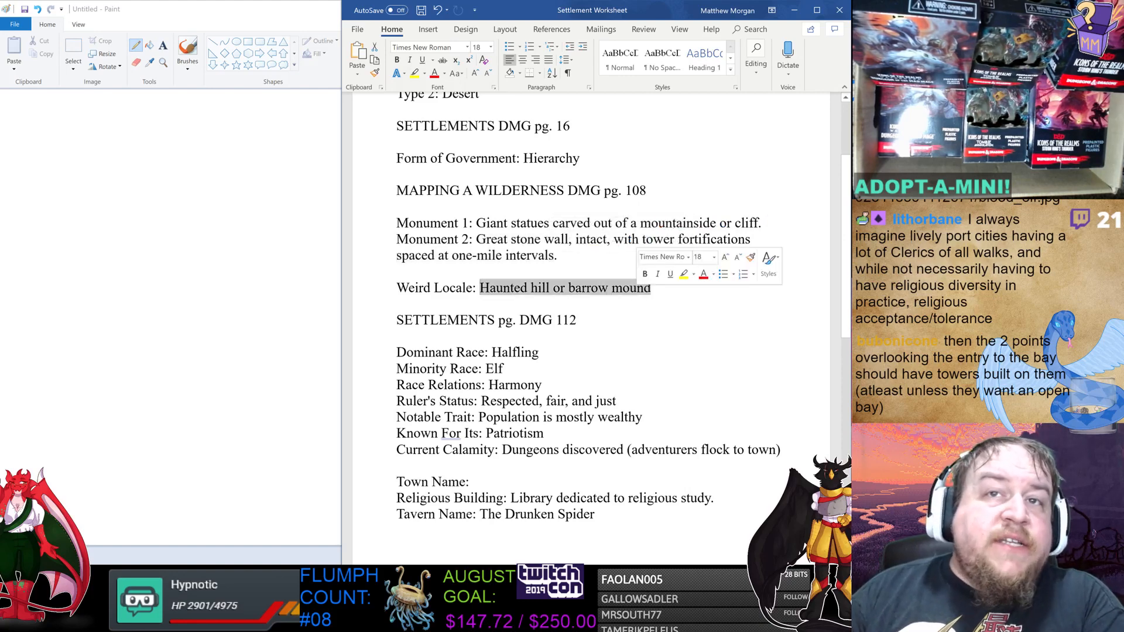
scroll(591, 328, "down", 4)
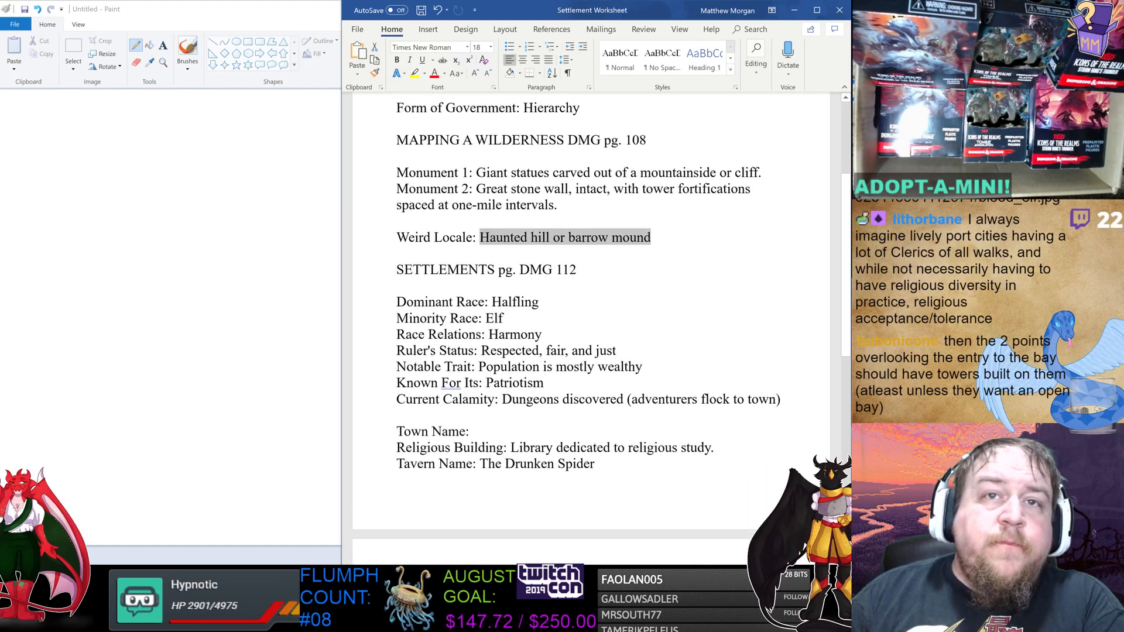
left_click(545, 273)
scroll(685, 181, "down", 2)
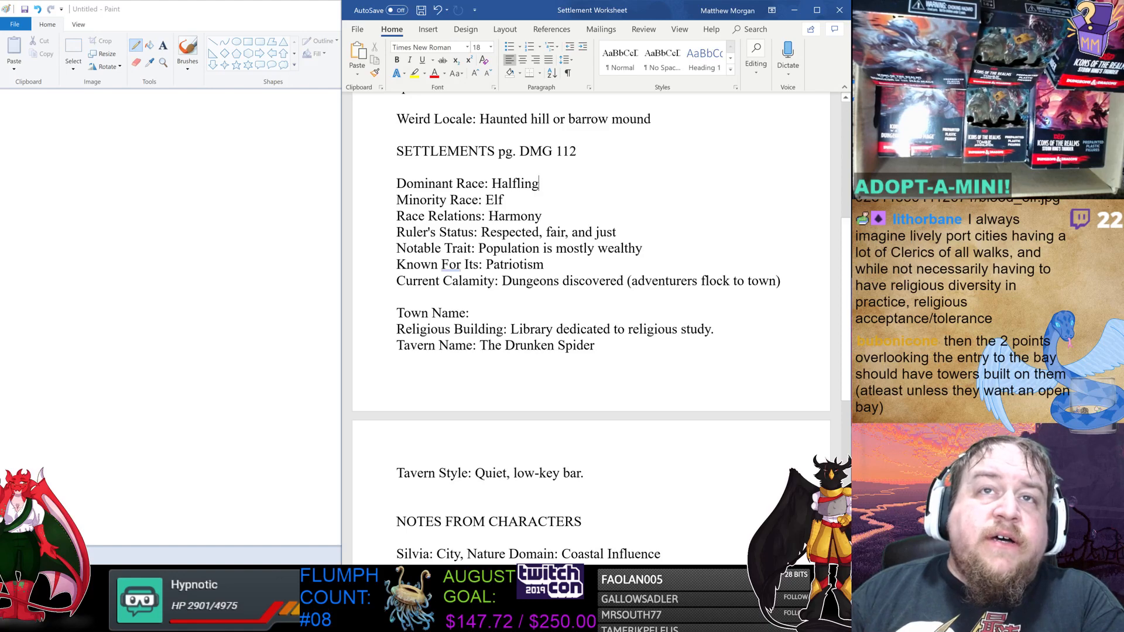
double_click(514, 183)
left_click_drag(545, 184, 536, 184)
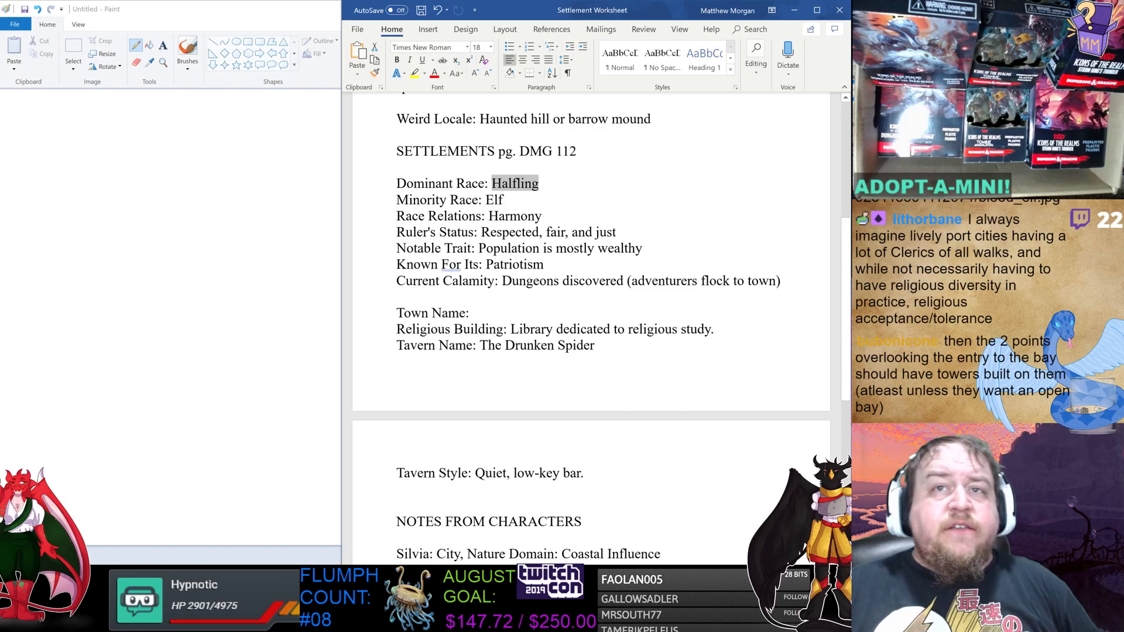
Review the current calamity and character notes, then return to the maximized Paint window.
scroll(592, 328, "down", 2)
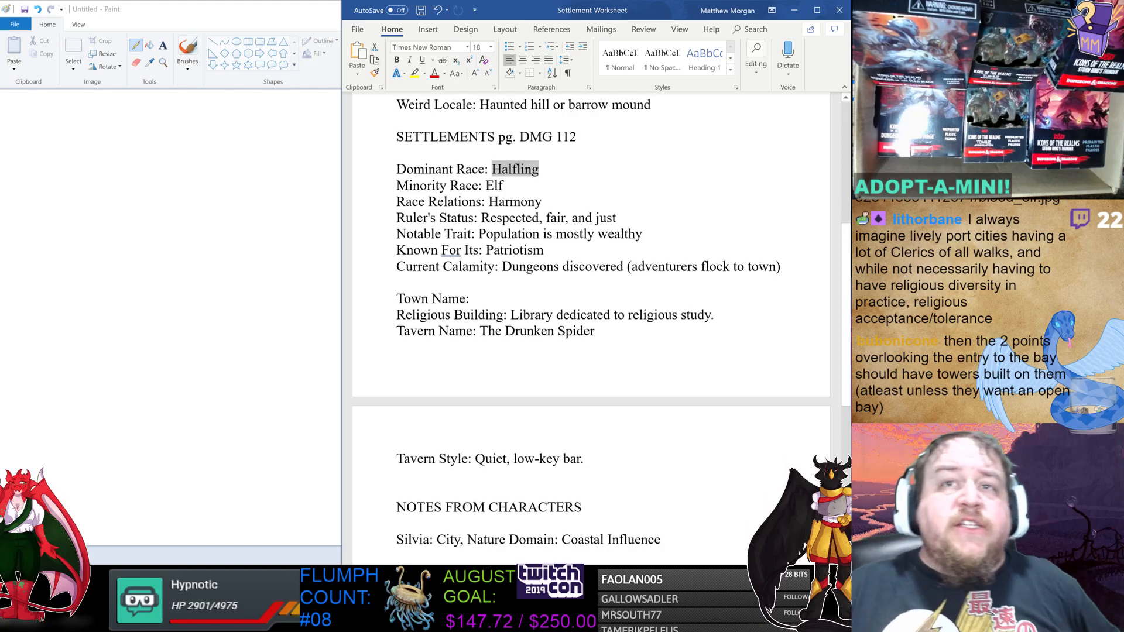
left_click(545, 208)
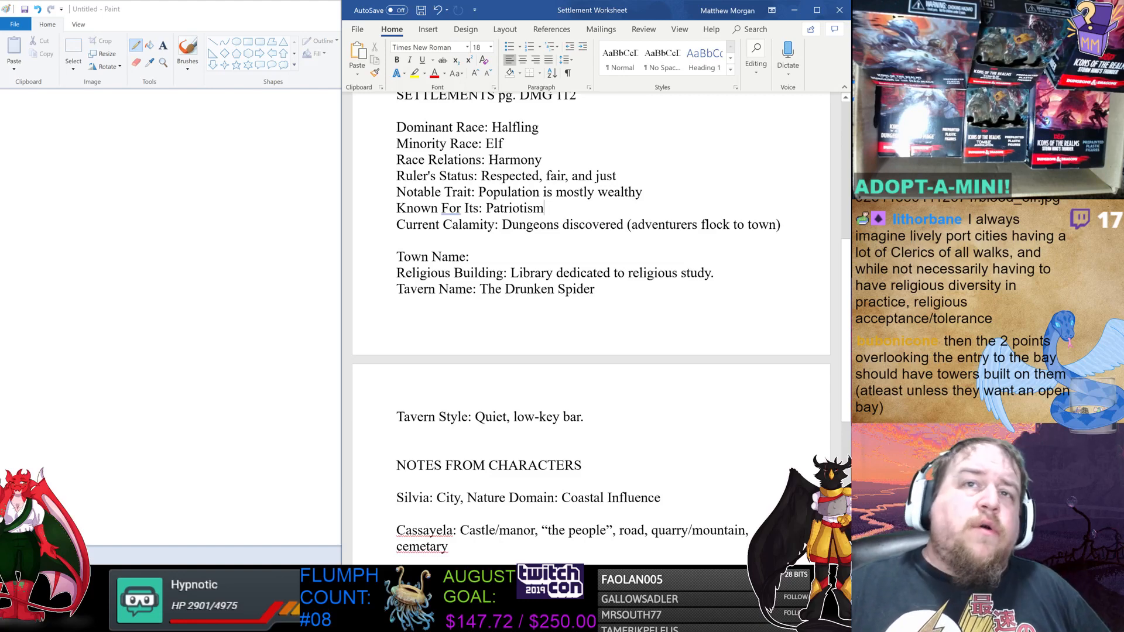
left_click_drag(501, 224, 623, 227)
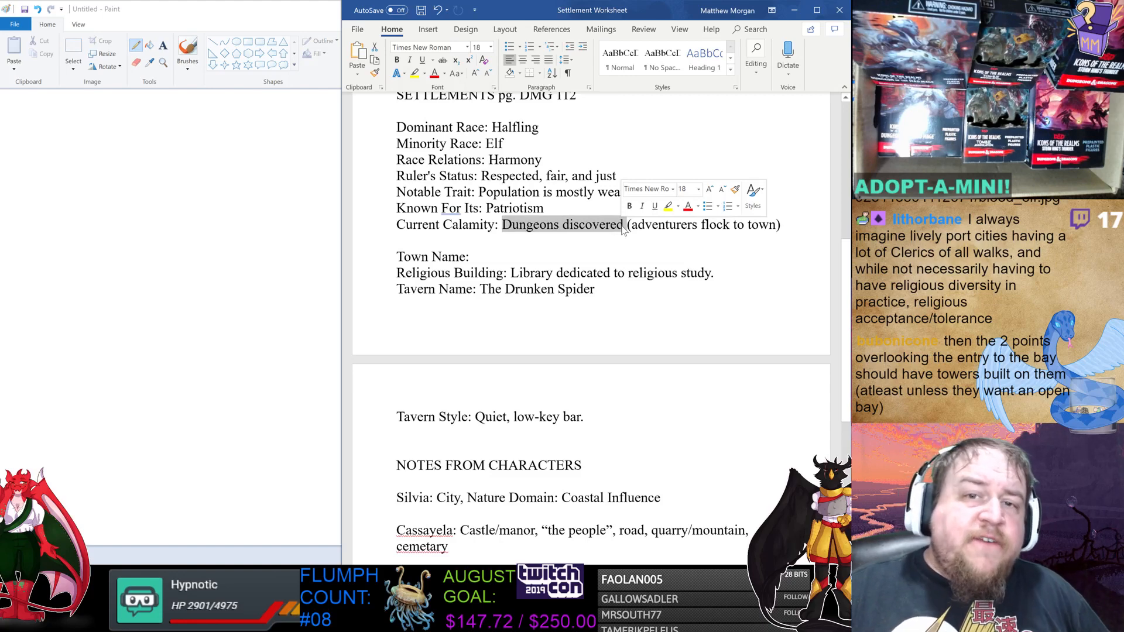
left_click(606, 224)
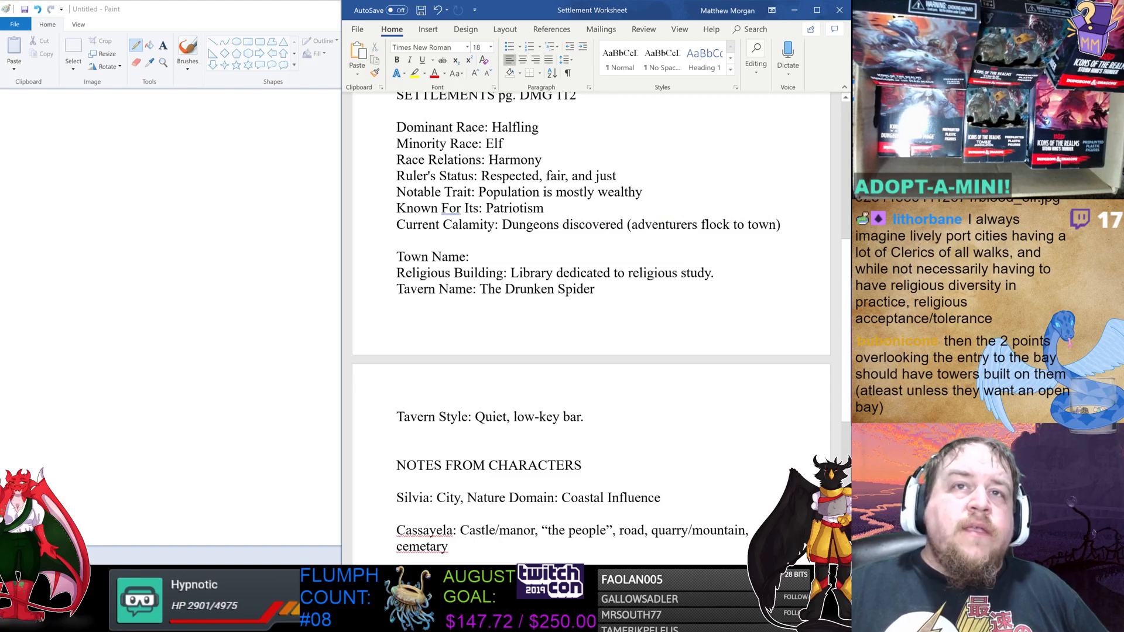
left_click_drag(502, 224, 596, 229)
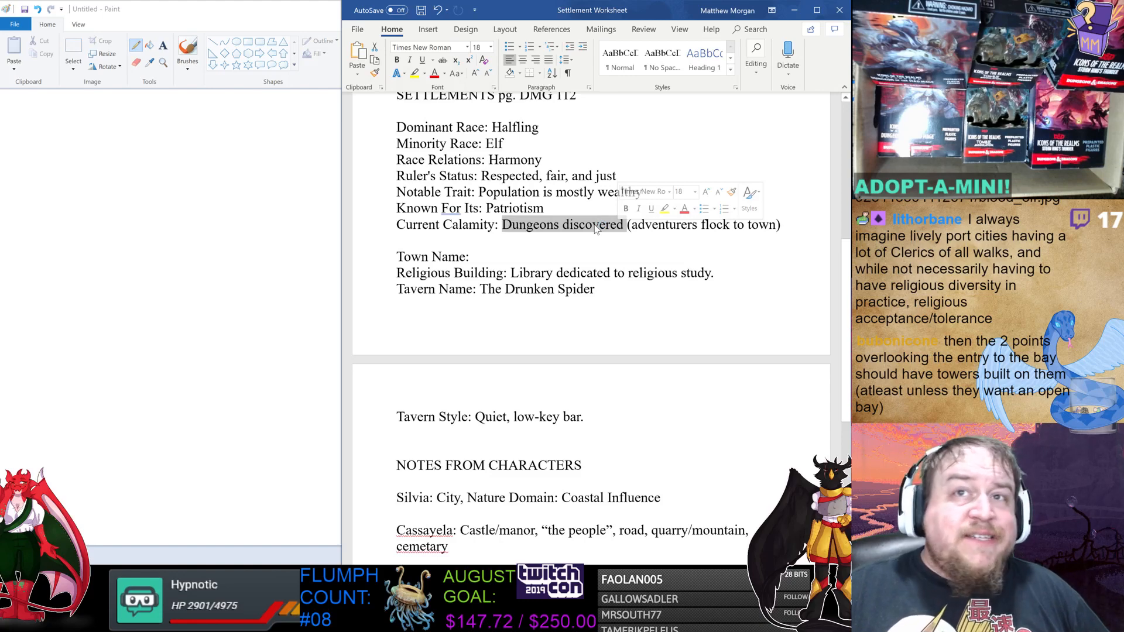
left_click(646, 225)
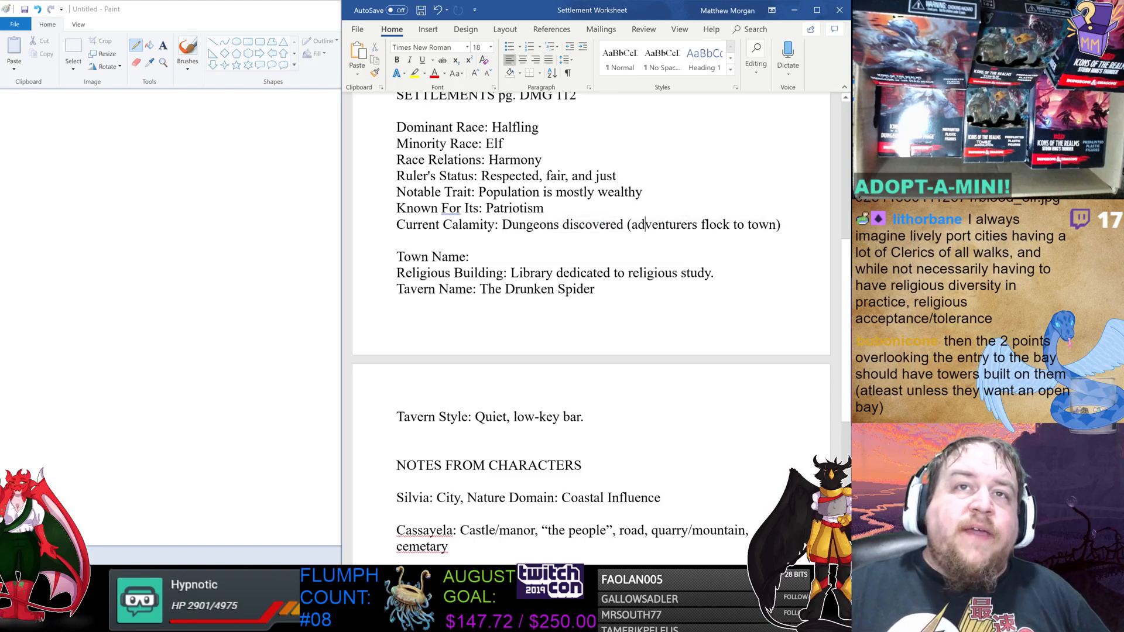
left_click_drag(501, 226, 632, 226)
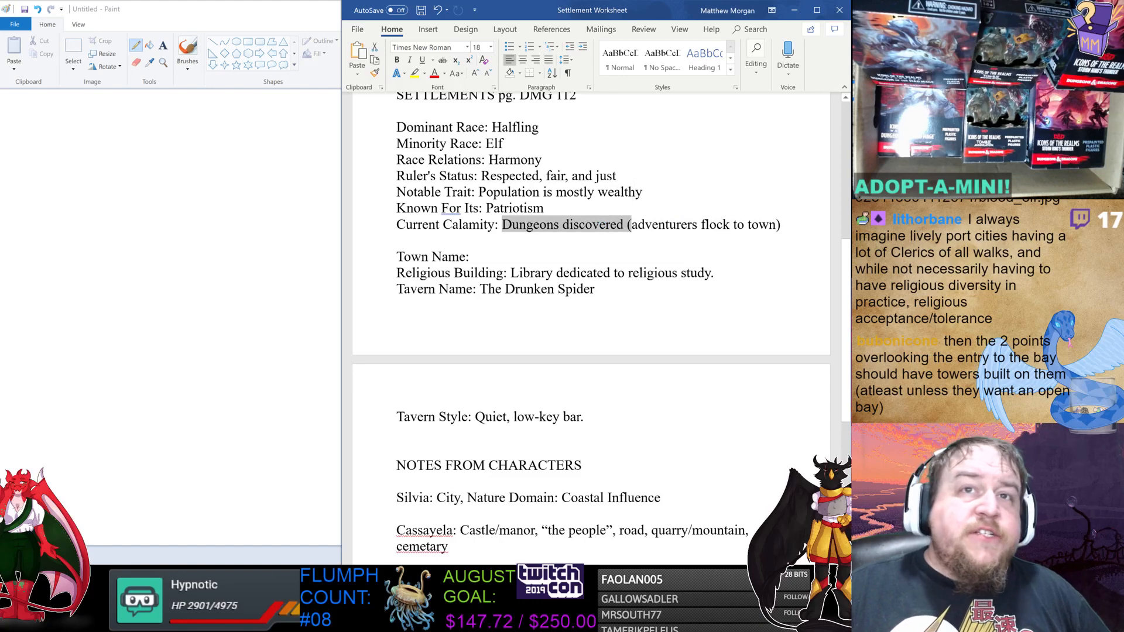
left_click(625, 272)
scroll(625, 273, "down", 3)
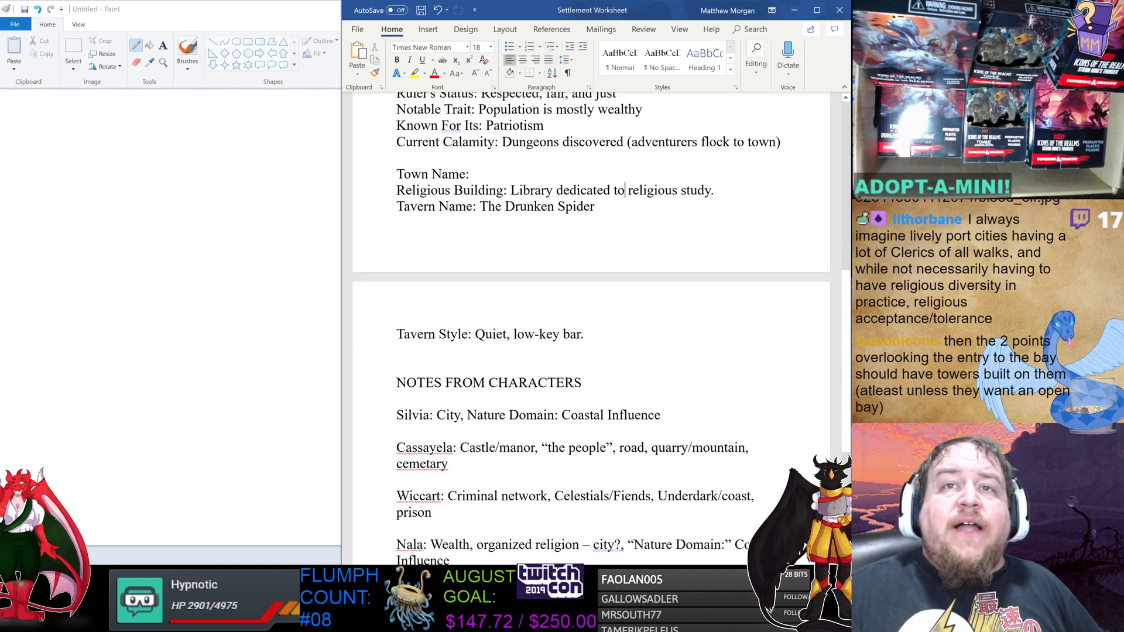
scroll(591, 327, "down", 1)
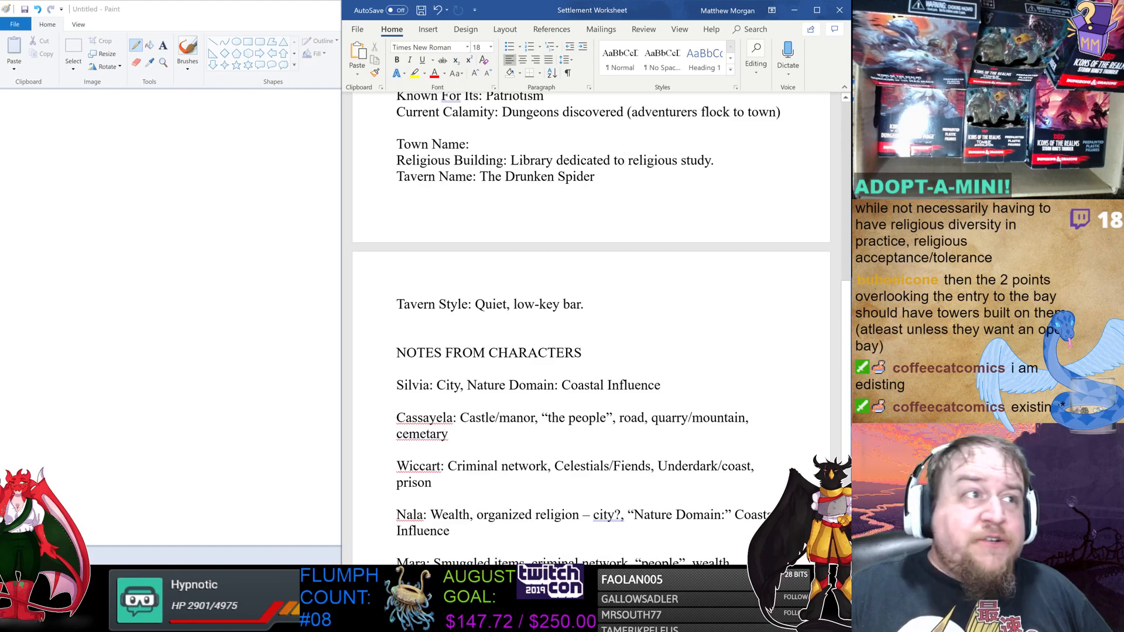
double_click(299, 10)
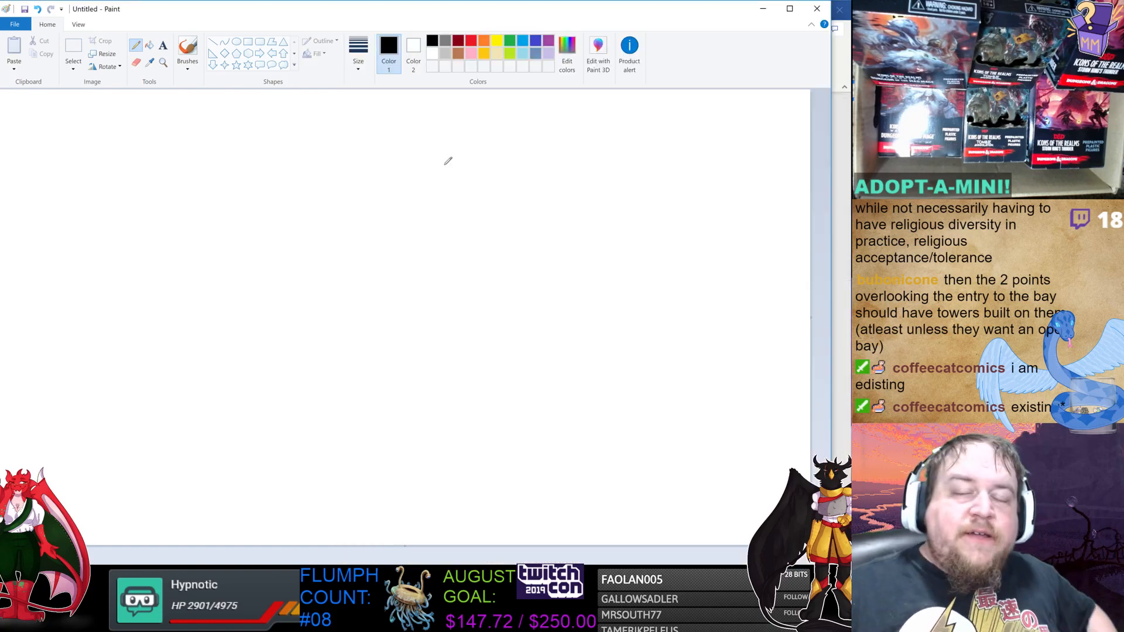
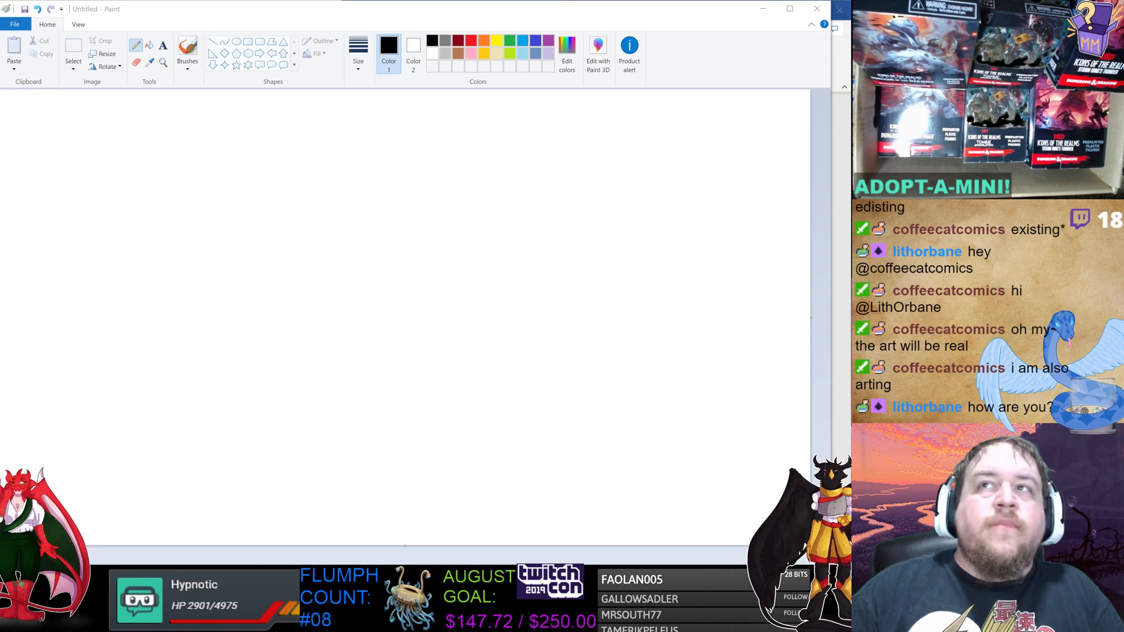
Bring the browser forward and browse seaside cliff image results, previewing several cliff photos.
mouse_move(0, 13)
left_mouse_down()
mouse_move(456, 134)
mouse_move(503, 8)
left_mouse_up()
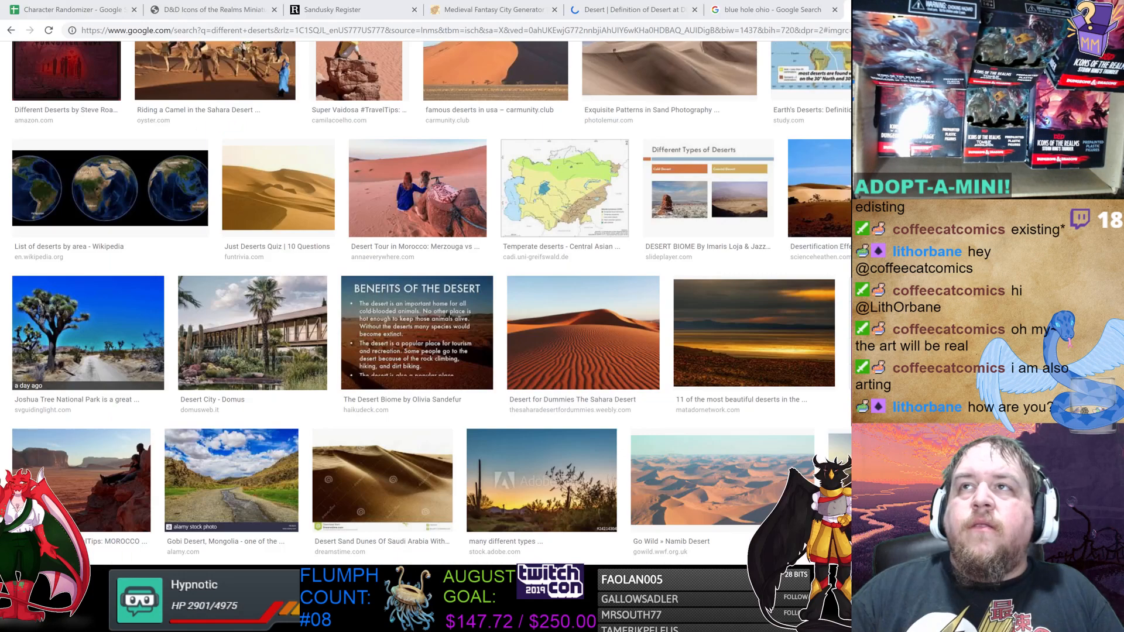
scroll(743, 238, "down", 1)
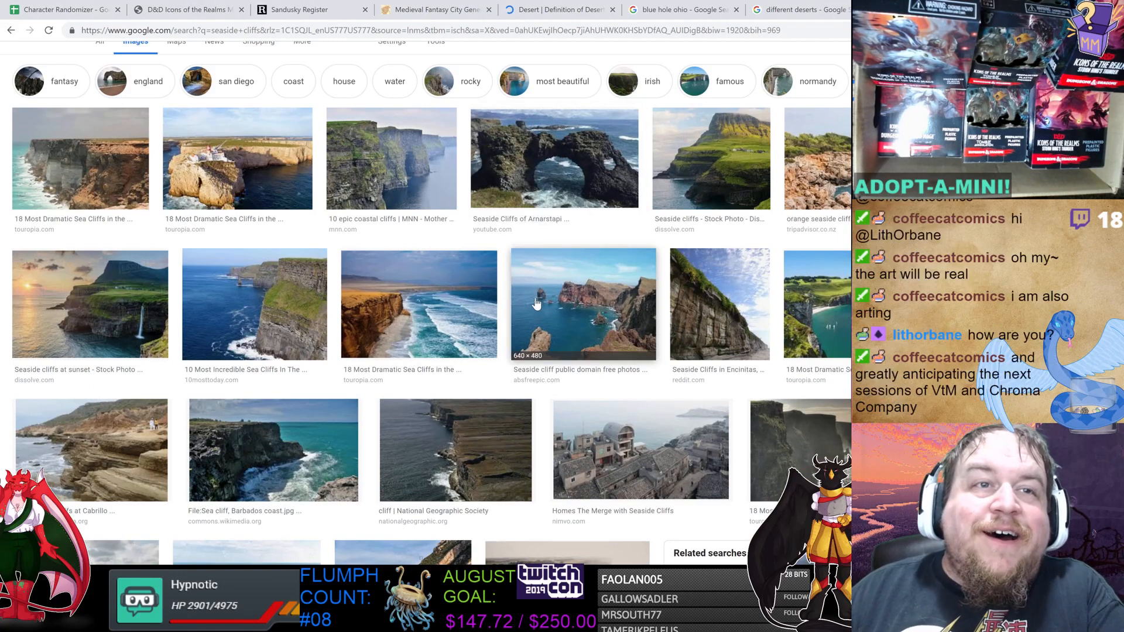
scroll(537, 319, "down", 1)
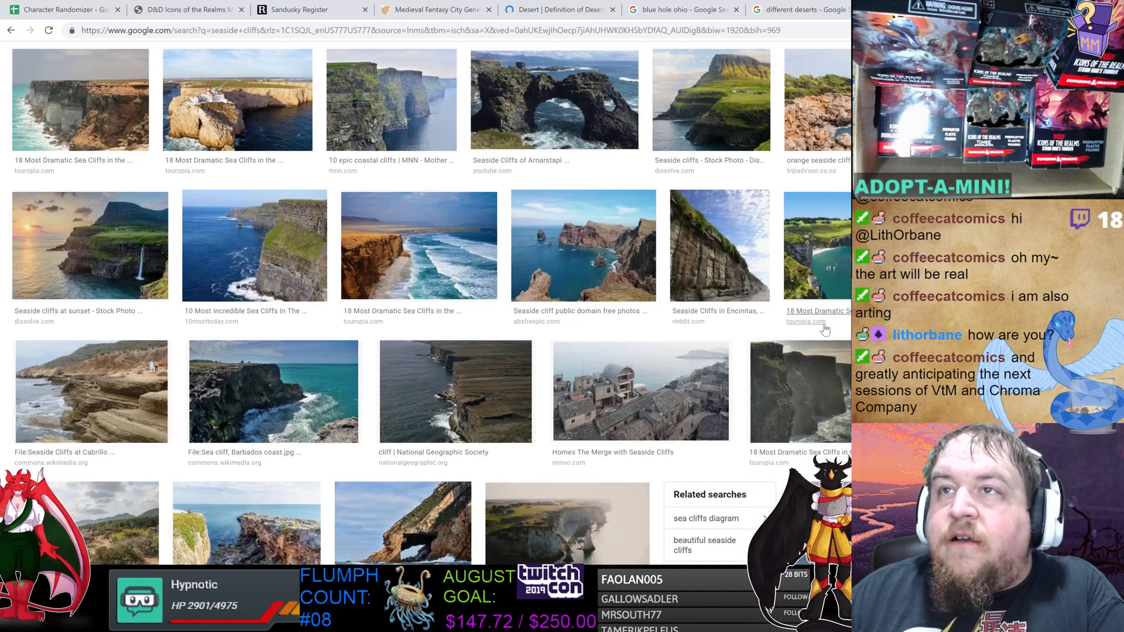
left_click(831, 259)
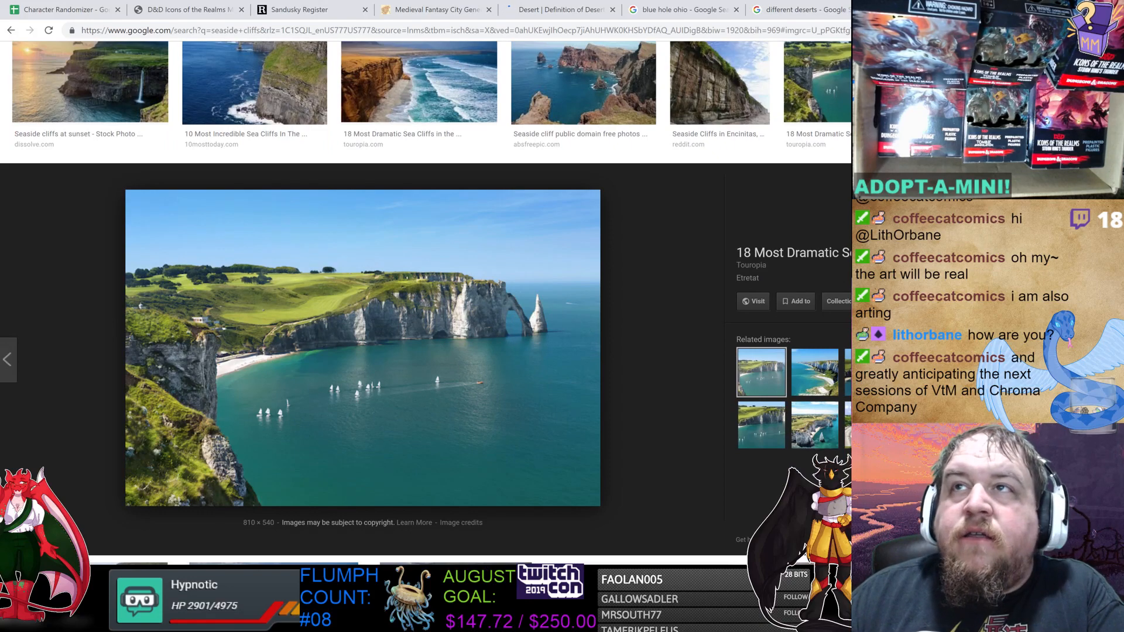
key("Escape")
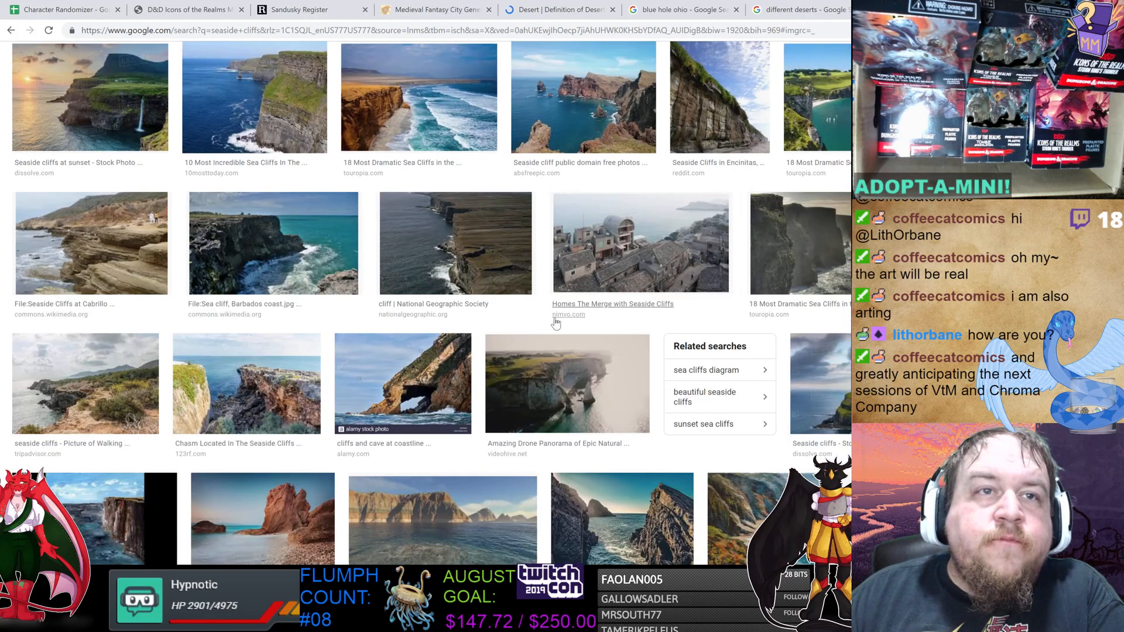
left_click(439, 249)
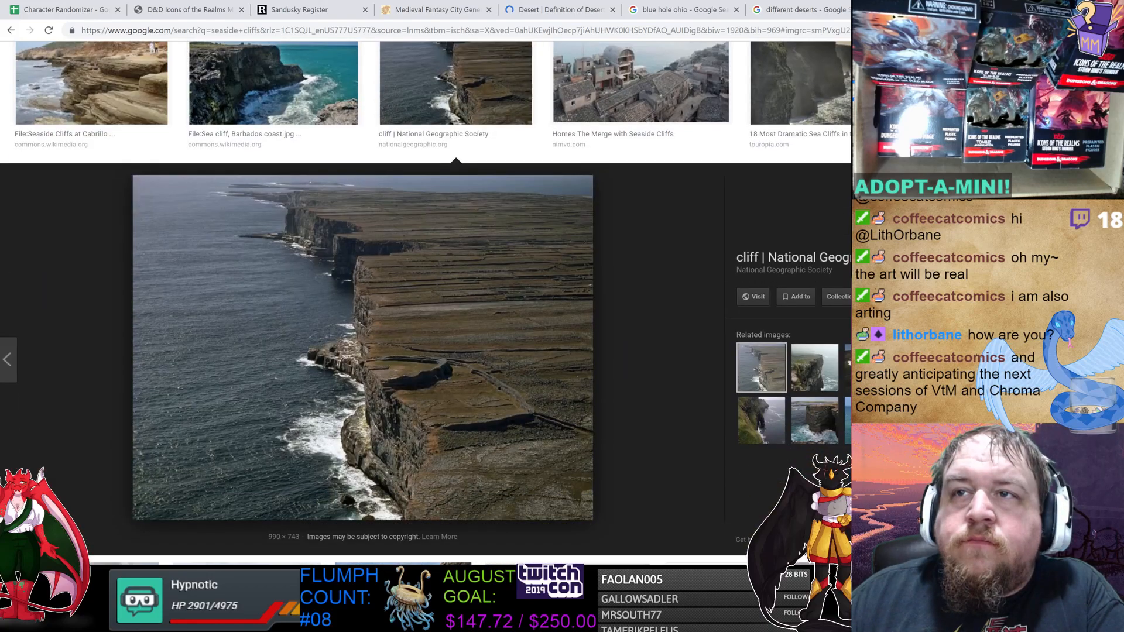
key("Escape")
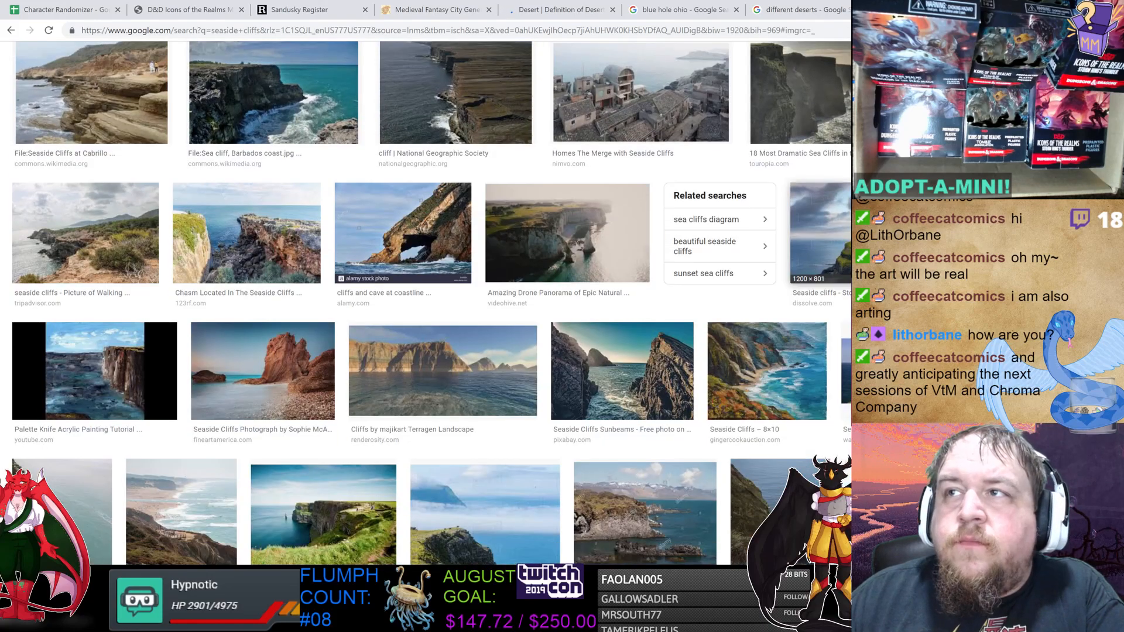
left_click(995, 234)
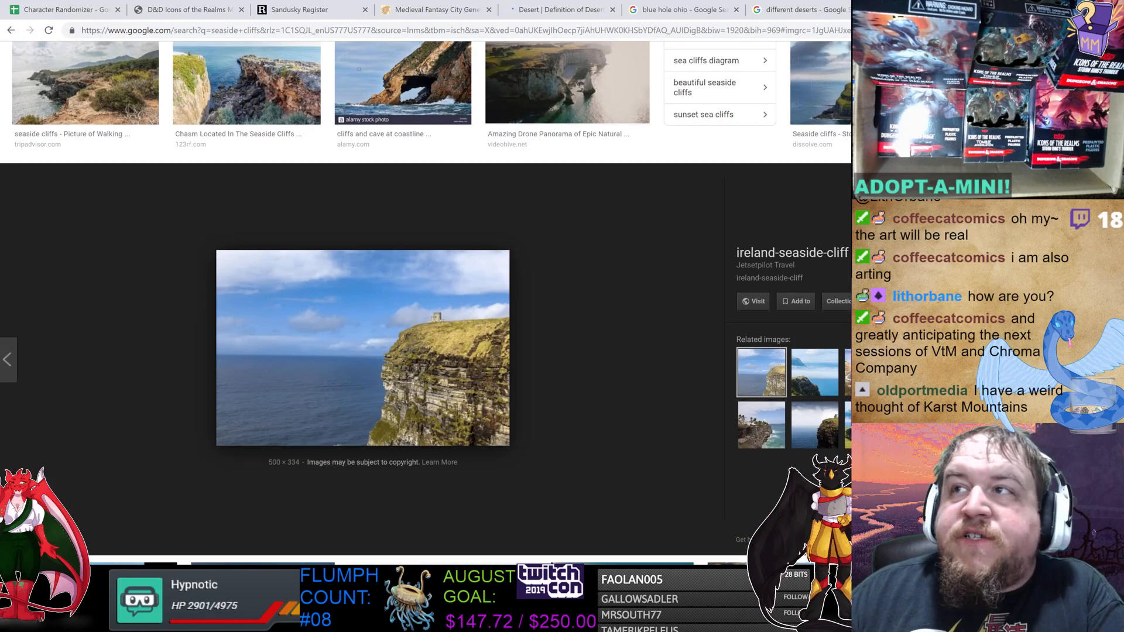
key("Escape")
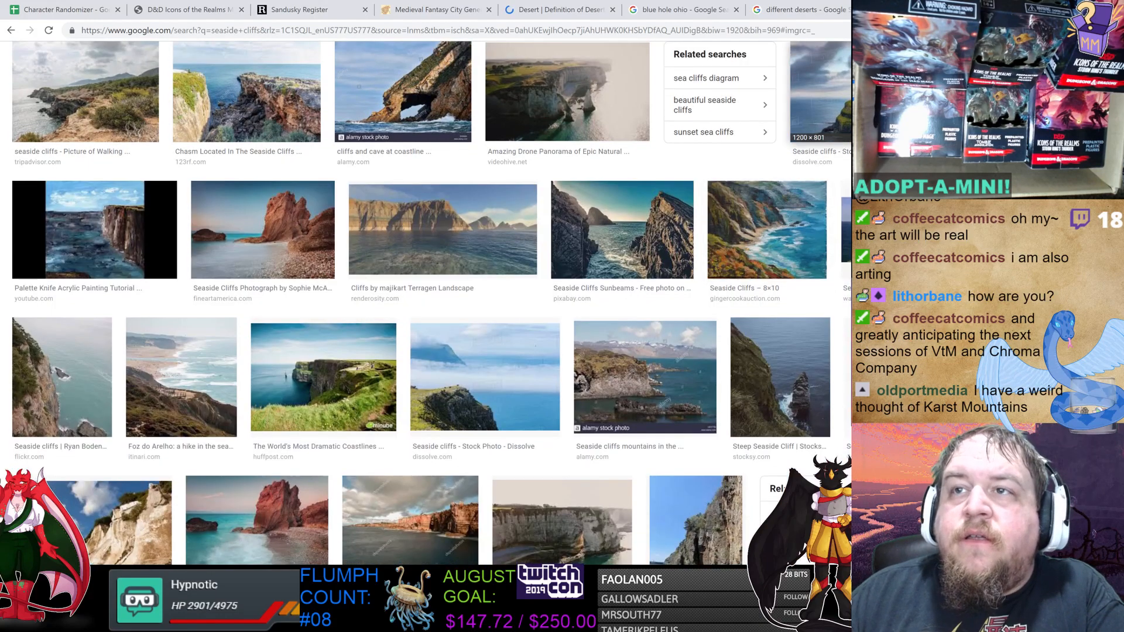
Scroll further through the seaside cliff results, previewing a cliff painting, a drone shot and an Amalfi coast town.
scroll(631, 352, "down", 3)
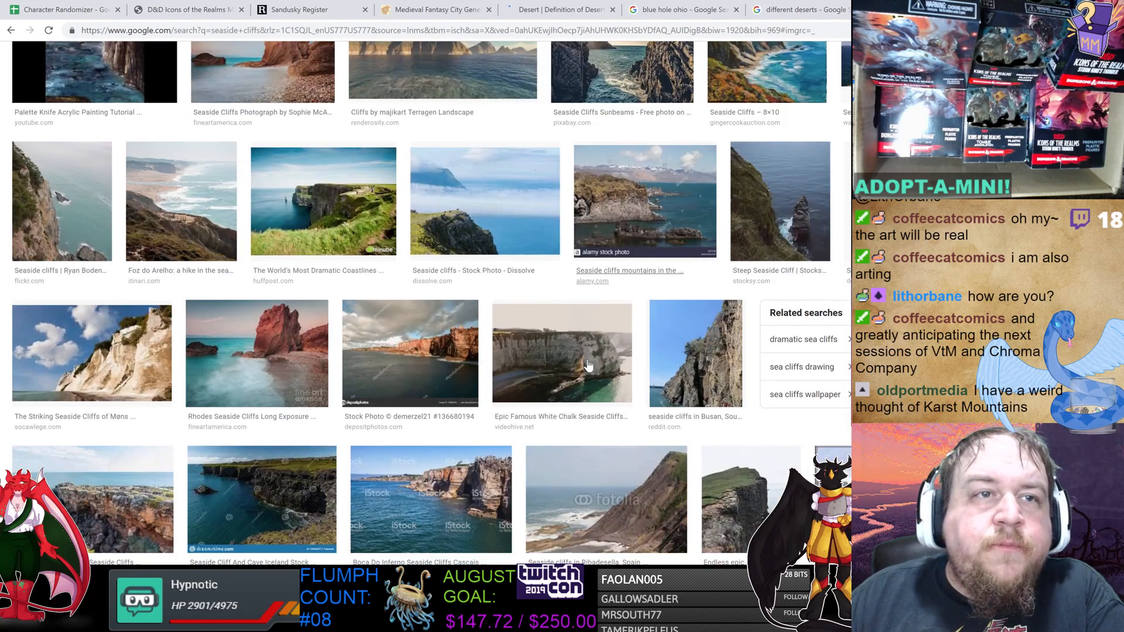
scroll(571, 387, "down", 2)
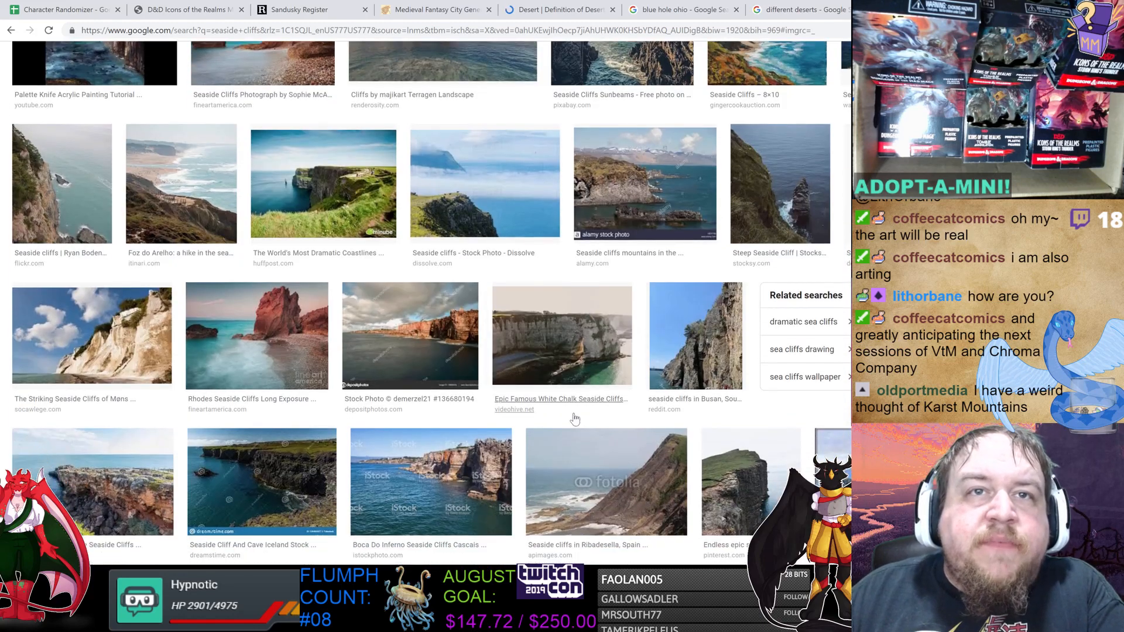
scroll(597, 367, "down", 1)
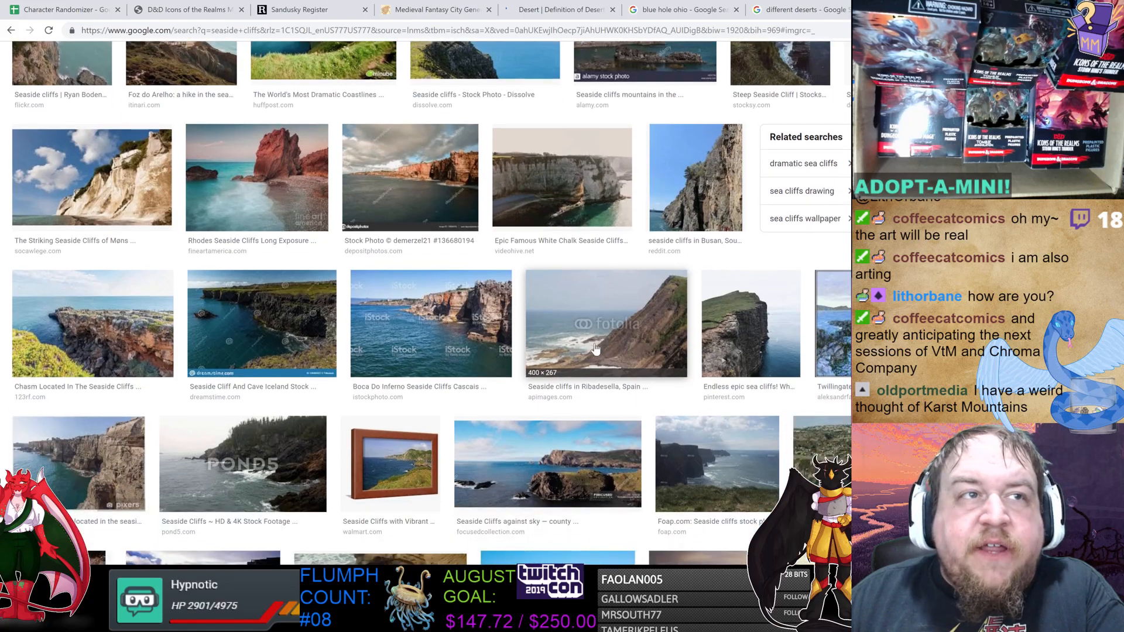
scroll(773, 323, "down", 3)
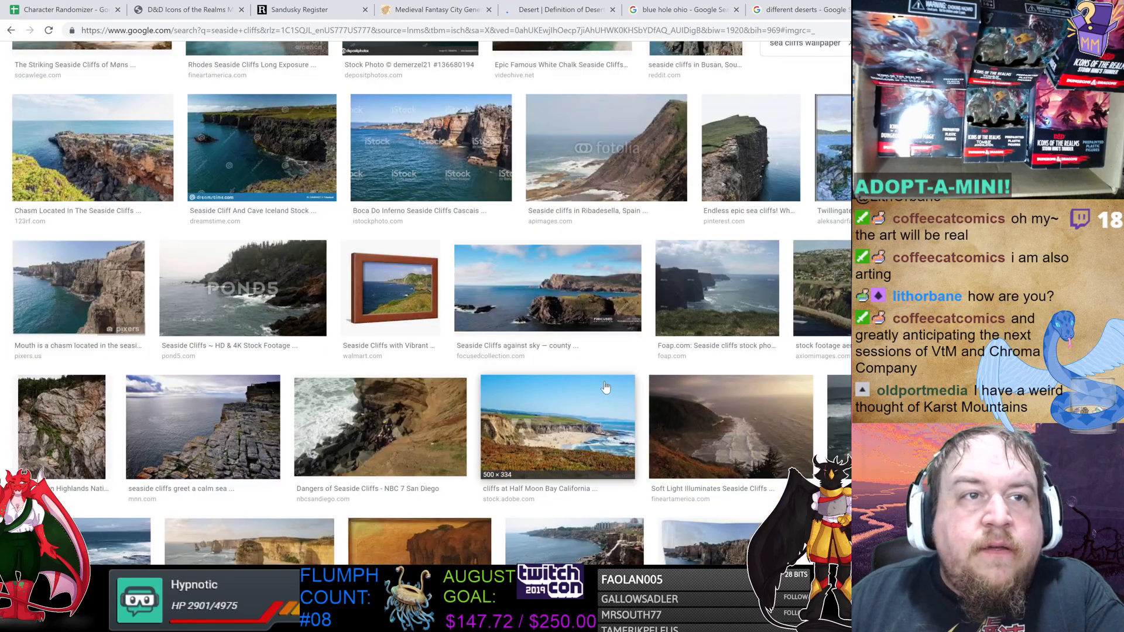
scroll(539, 401, "down", 2)
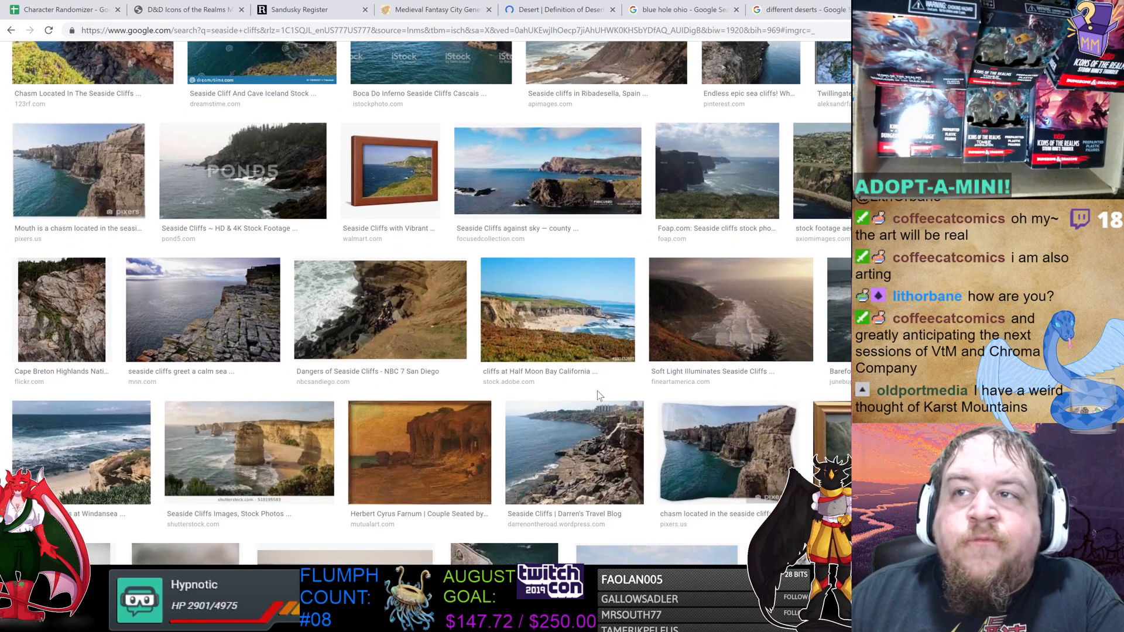
scroll(732, 378, "down", 2)
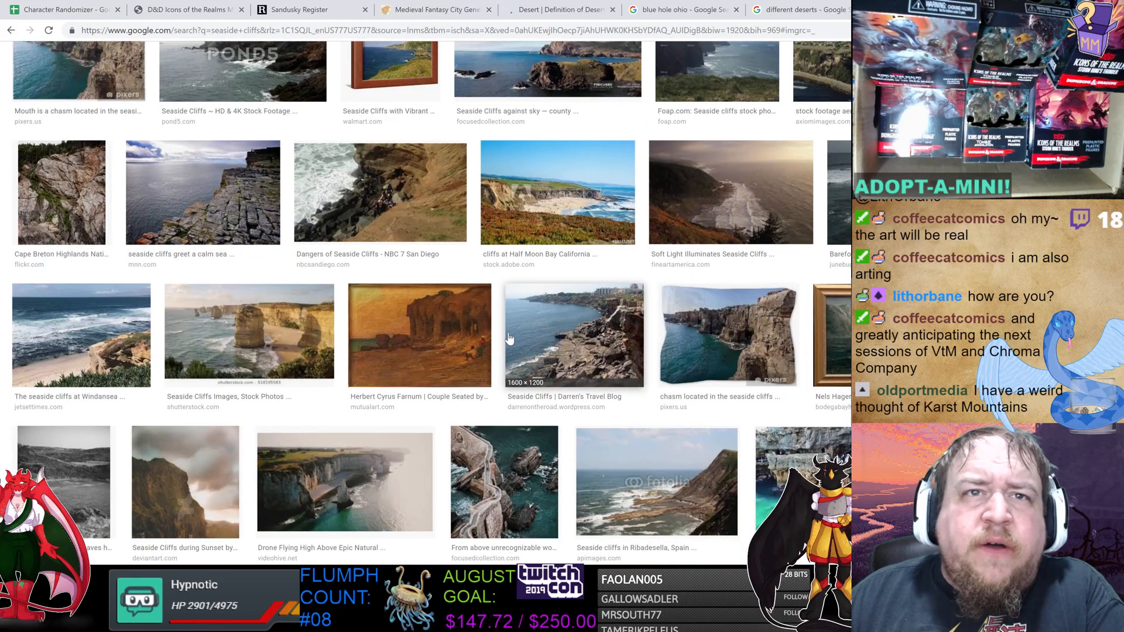
left_click(428, 329)
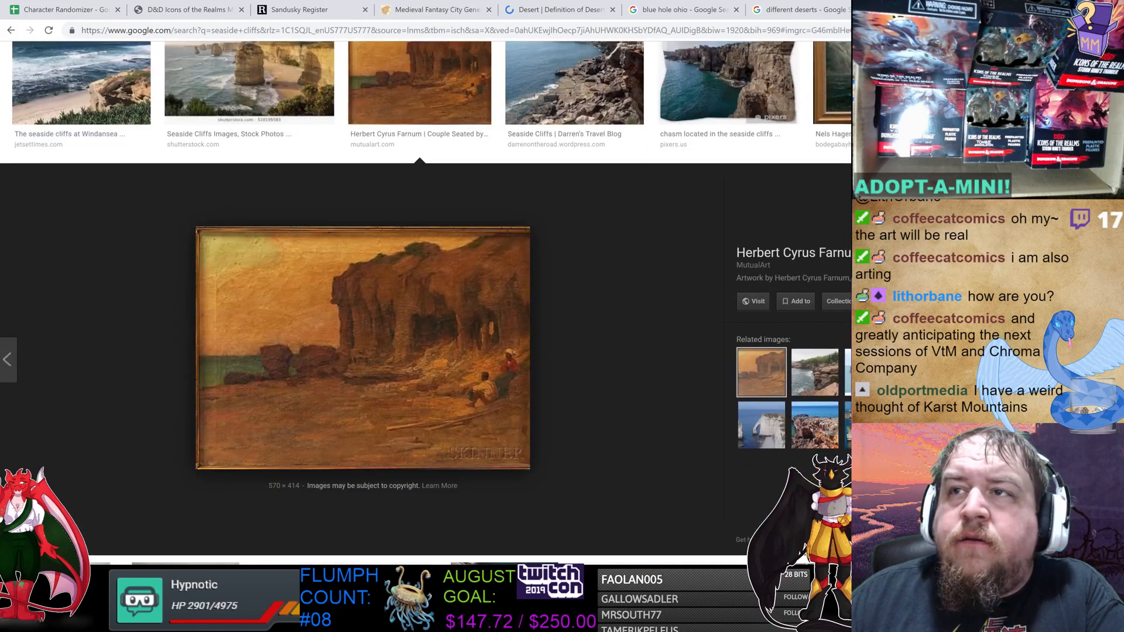
key("Escape")
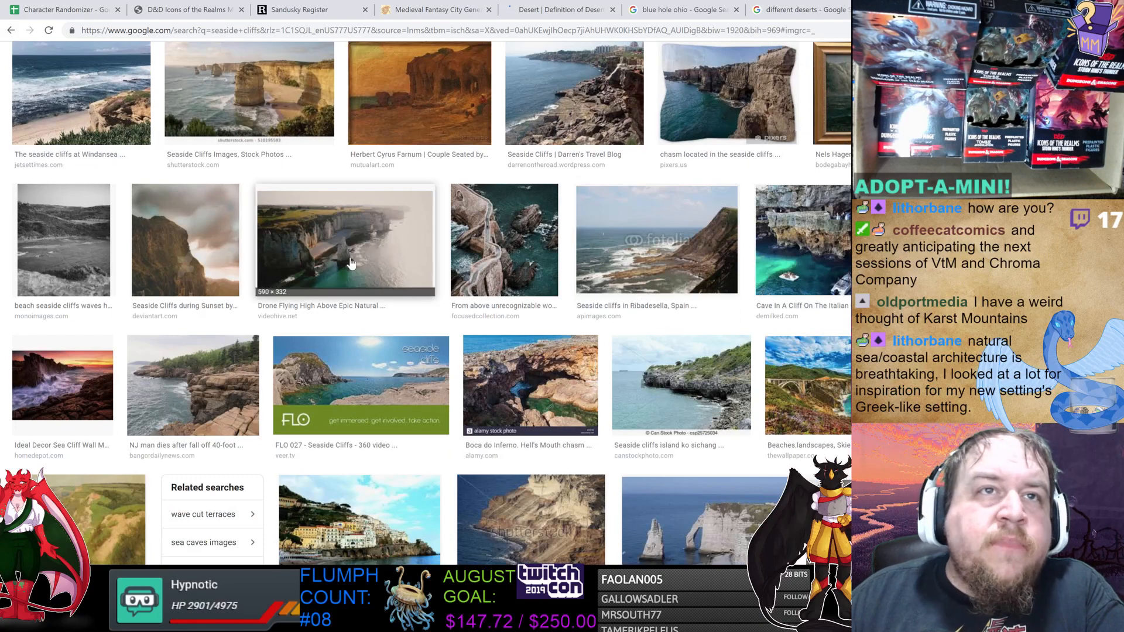
left_click(370, 248)
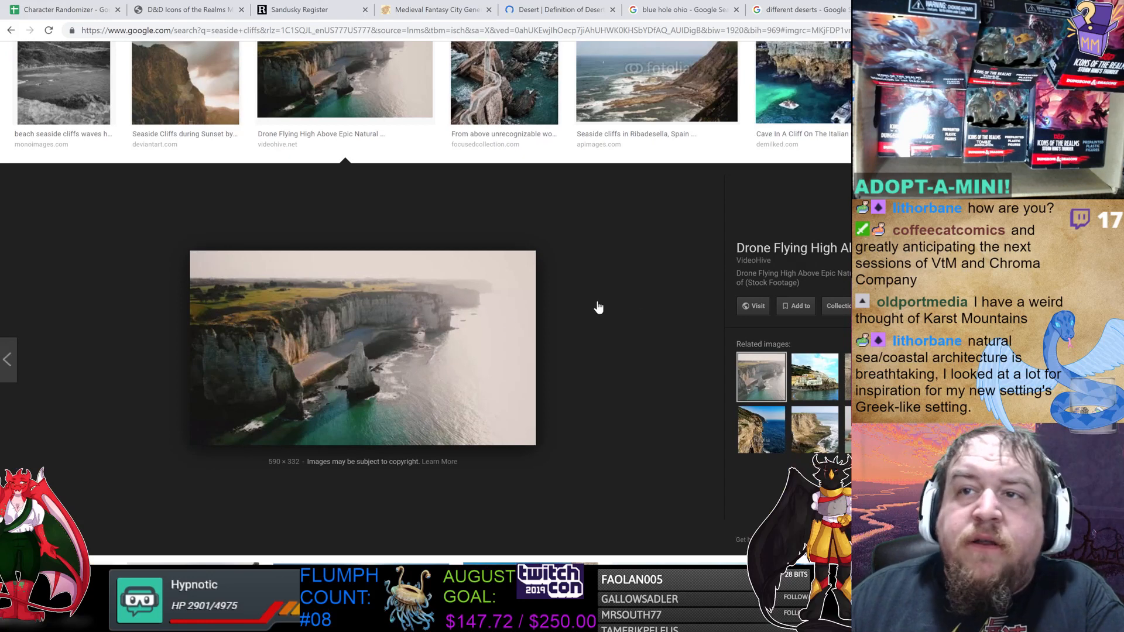
left_click(831, 384)
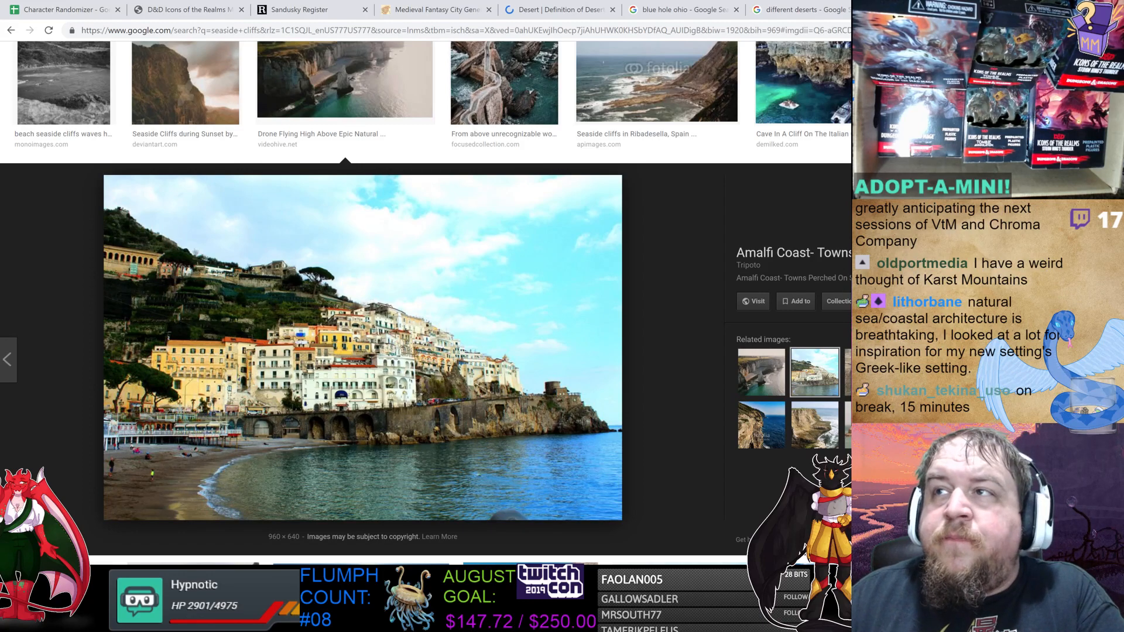
key("Escape")
Keep browsing seaside cliff images, previewing a cliffside home, a lighthouse cliff and an aerial cove.
scroll(847, 297, "down", 2)
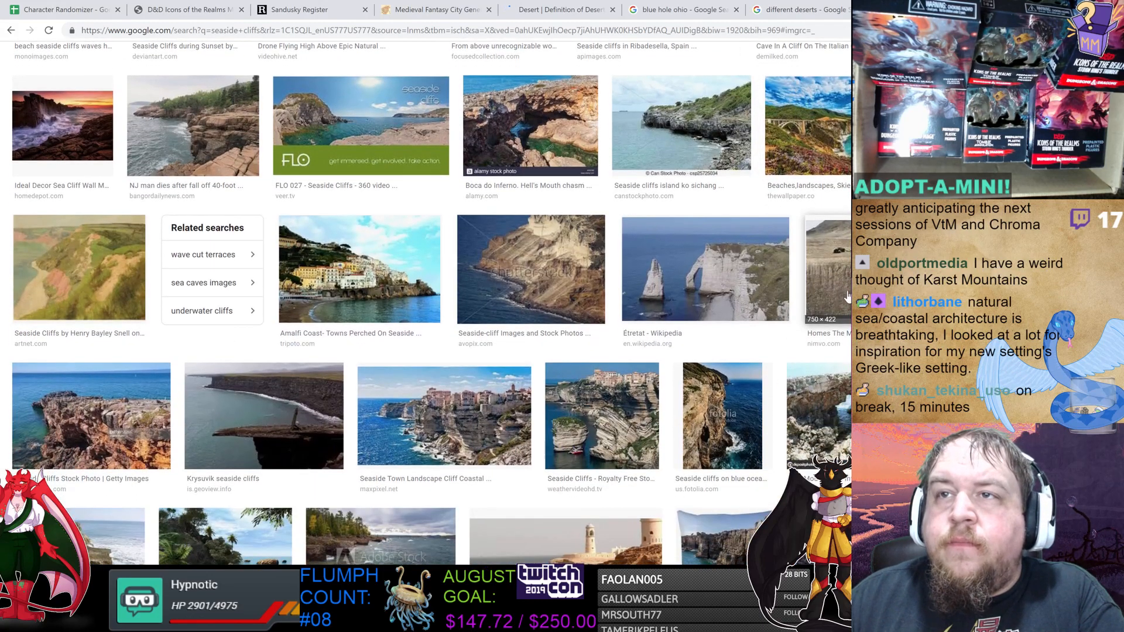
left_click(837, 276)
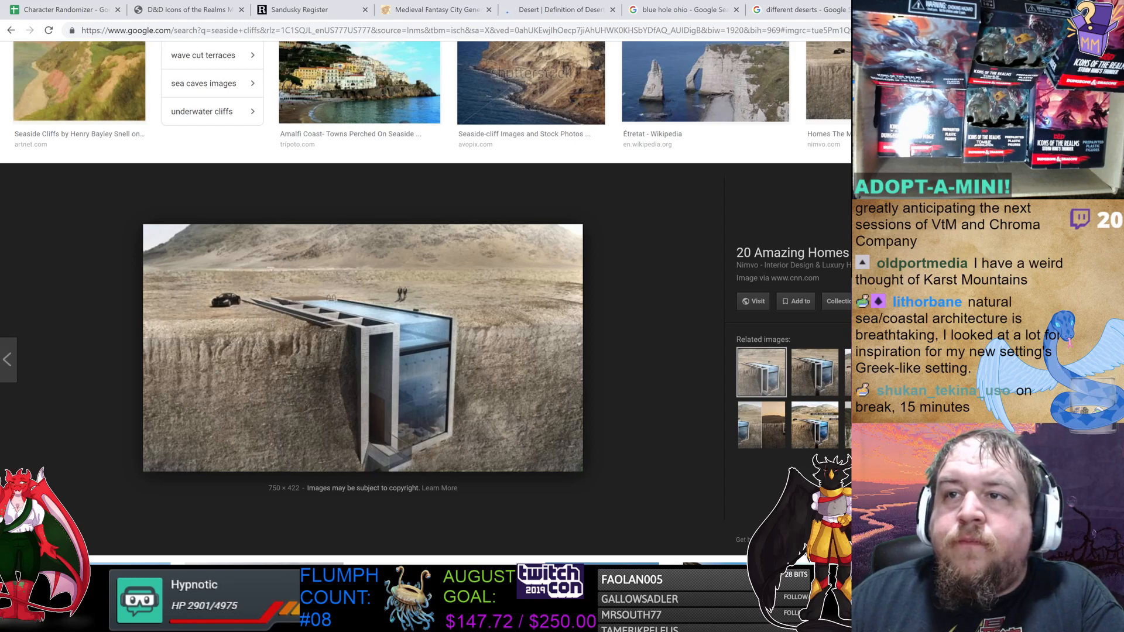
key("Escape")
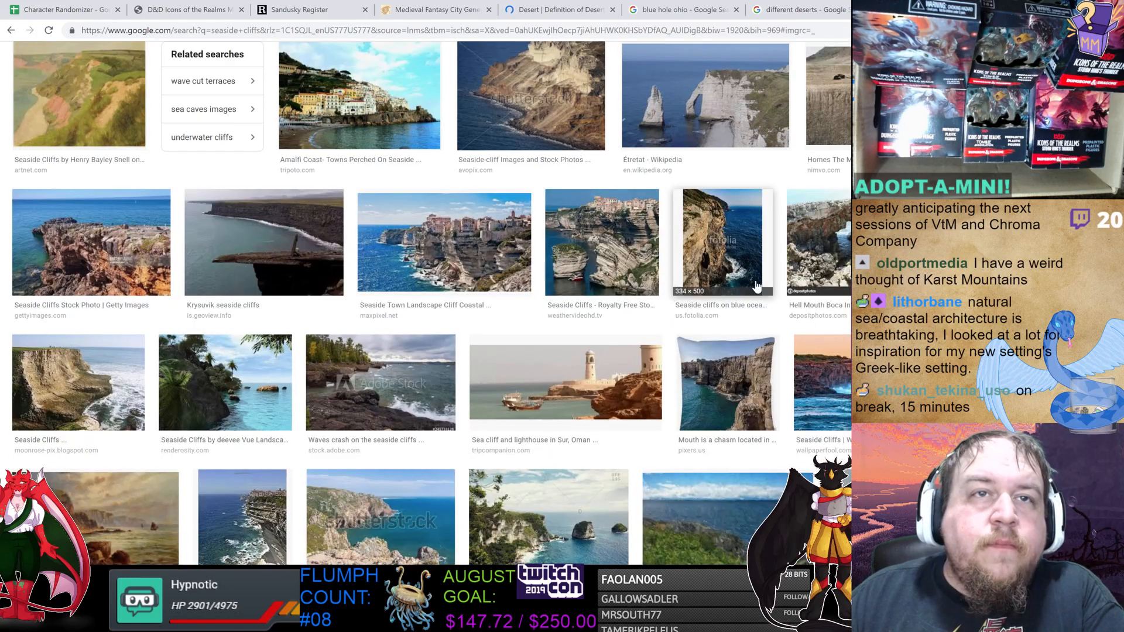
scroll(673, 286, "down", 2)
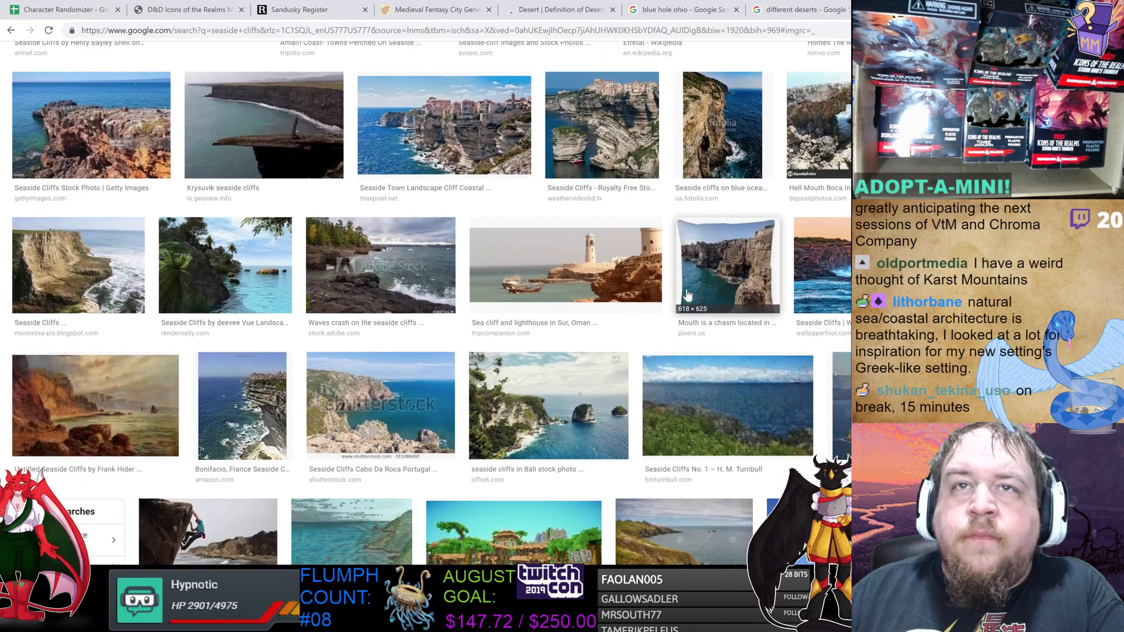
left_click(621, 274)
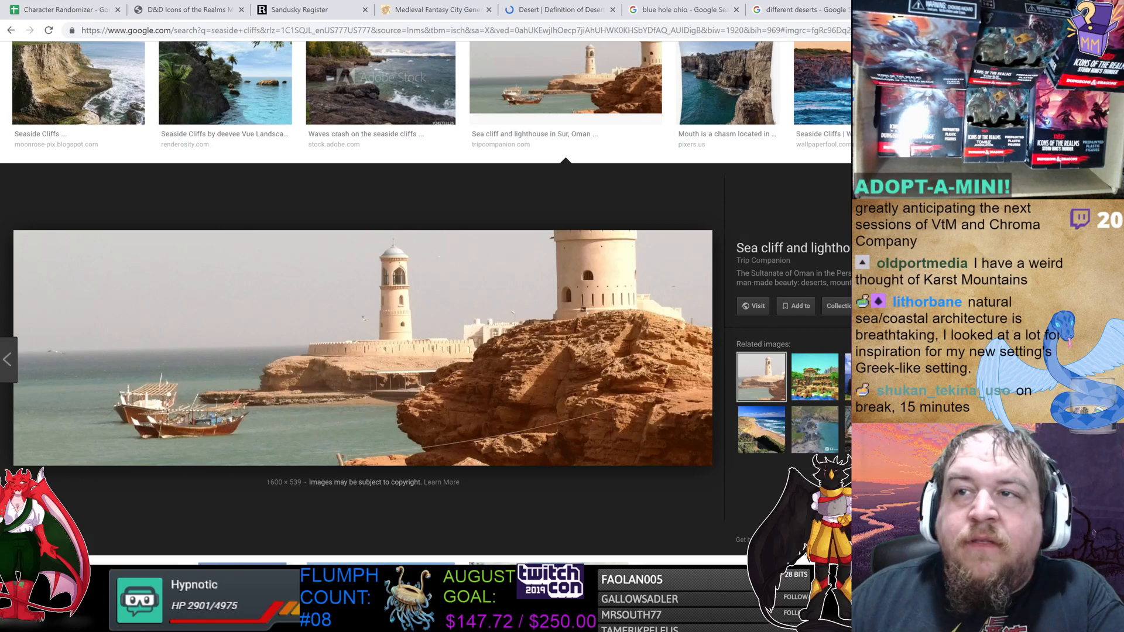
left_click(818, 433)
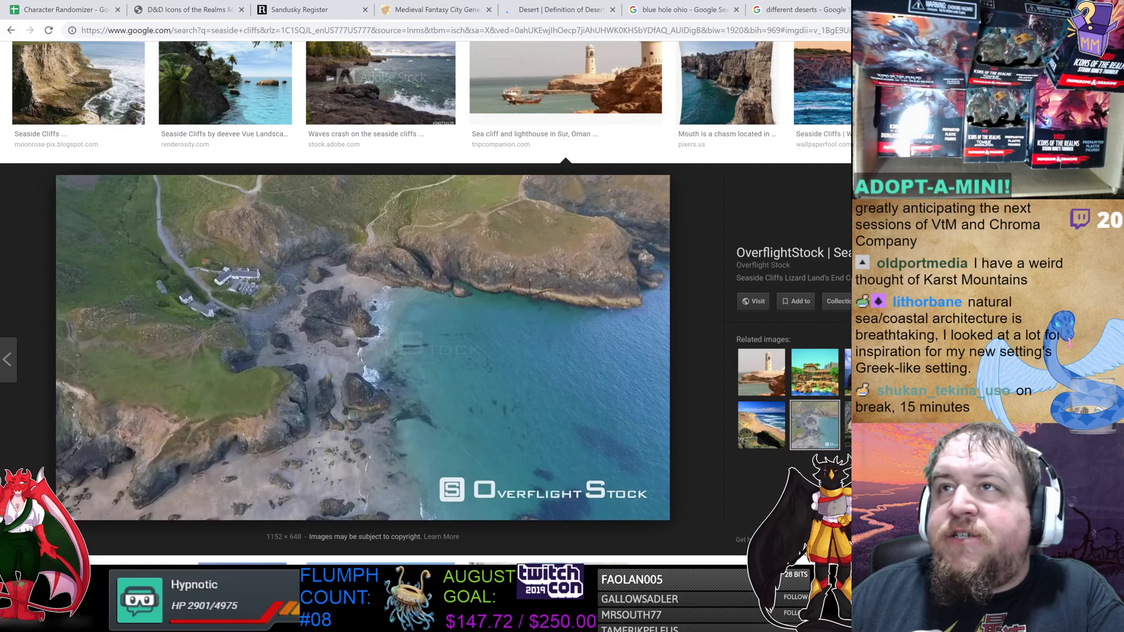
key("Escape")
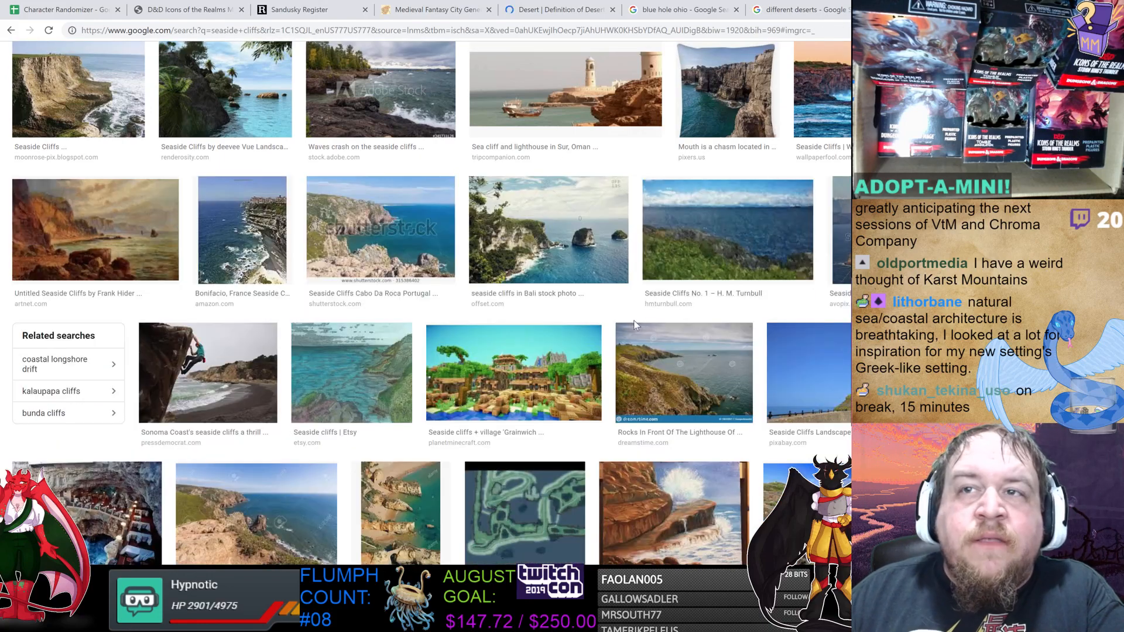
scroll(649, 342, "down", 1)
scroll(649, 343, "down", 5)
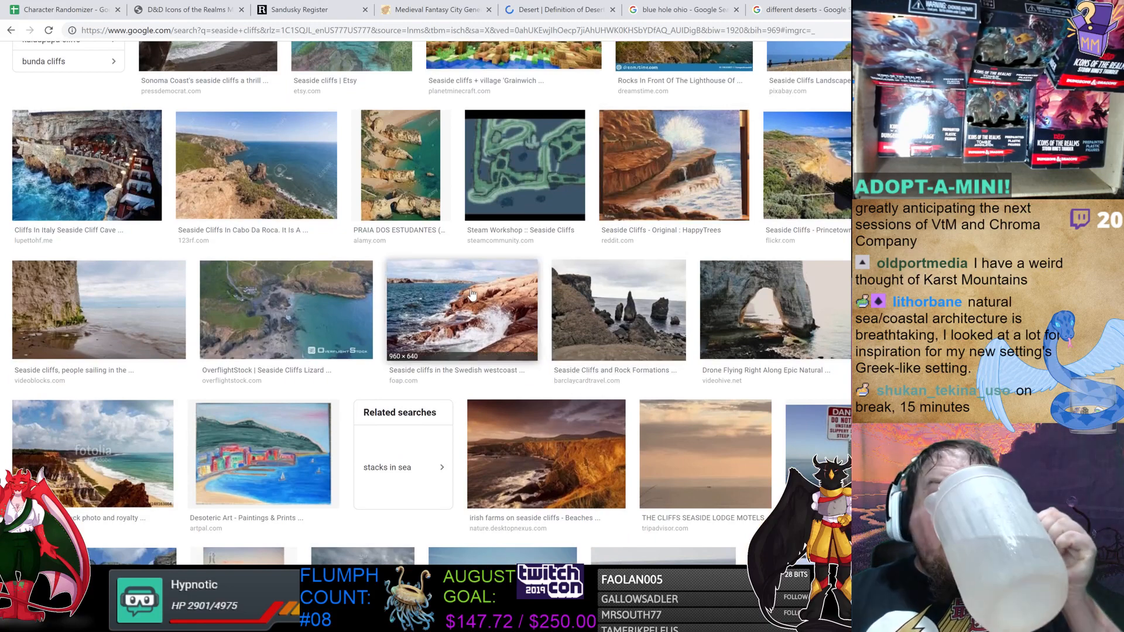
scroll(477, 295, "down", 3)
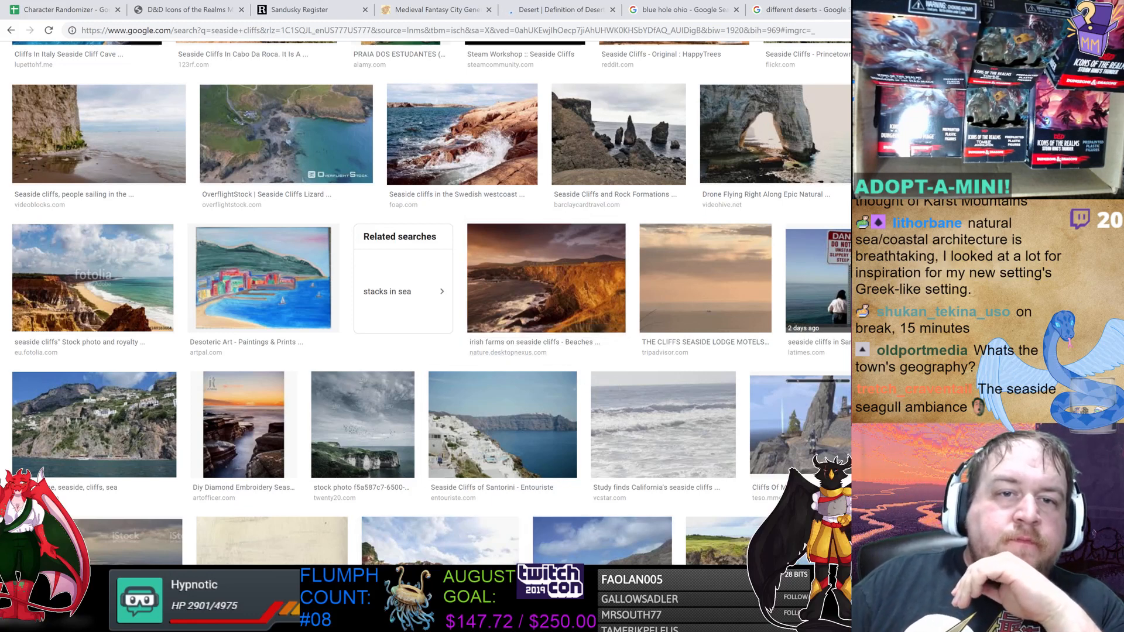
Return to Paint and draw a brown coastline winding from the canvas's top edge down and across to the lower left.
left_click(480, 620)
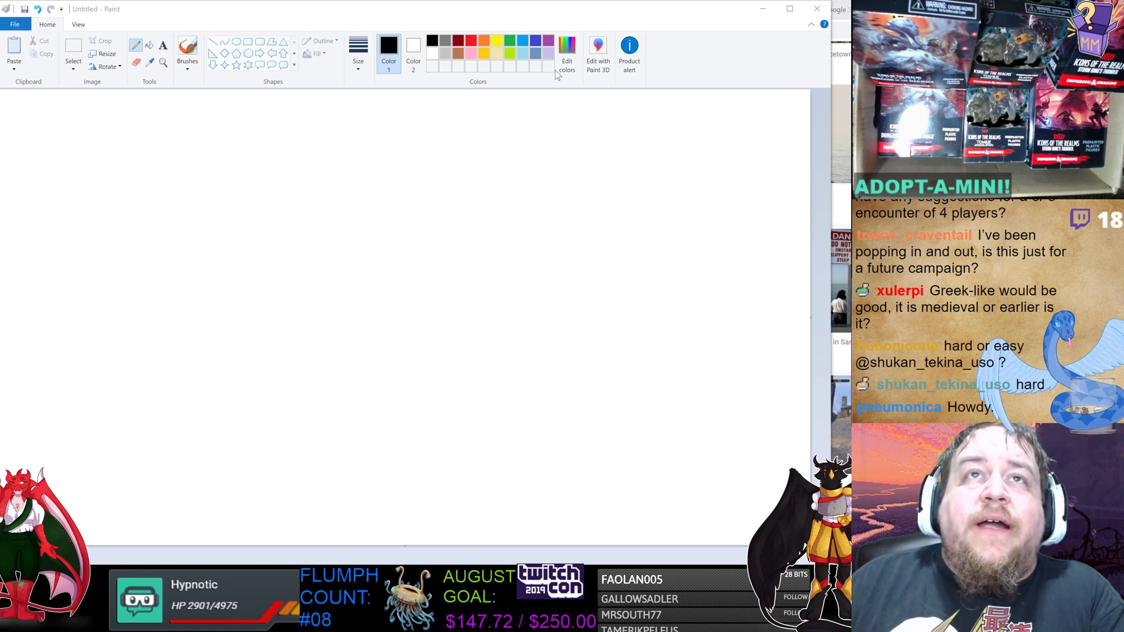
left_click(458, 55)
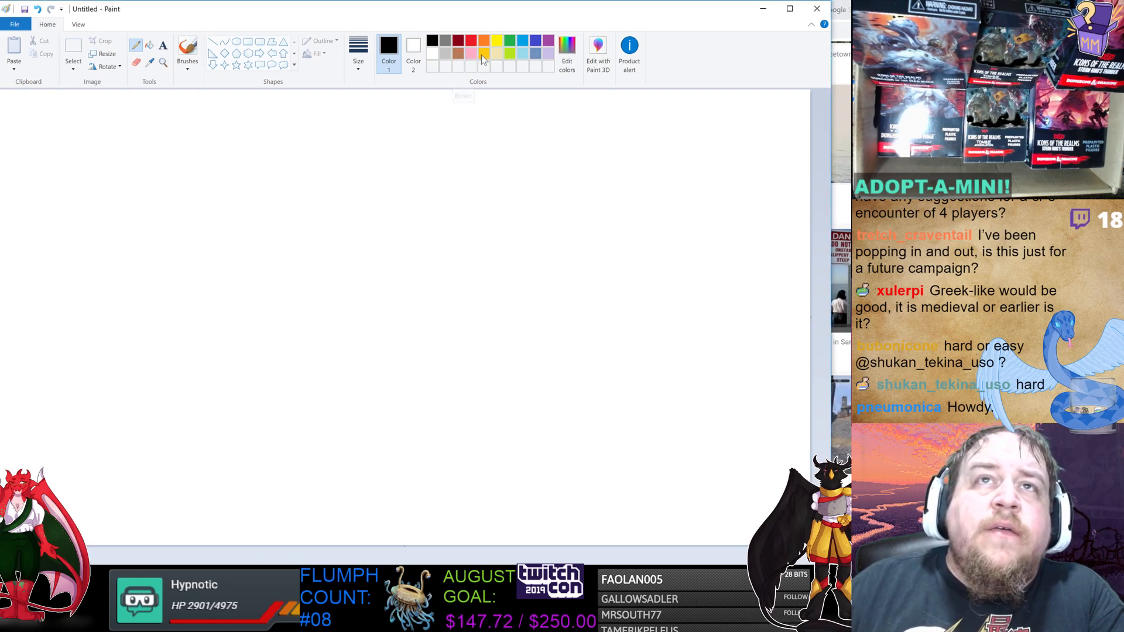
left_click(459, 56)
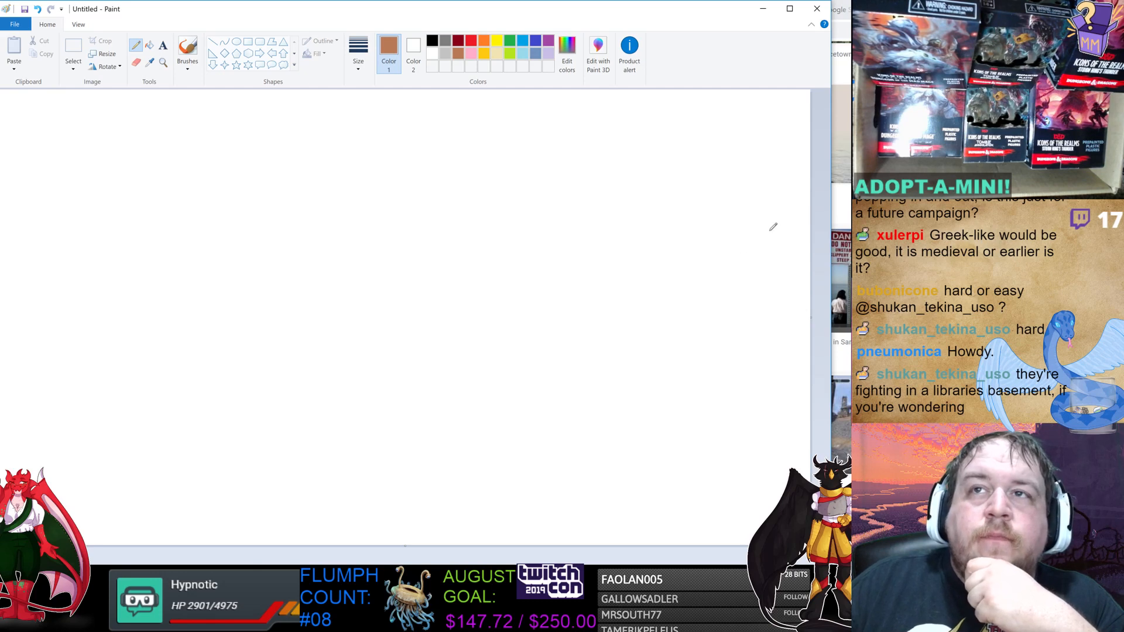
left_click_drag(729, 103, 719, 86)
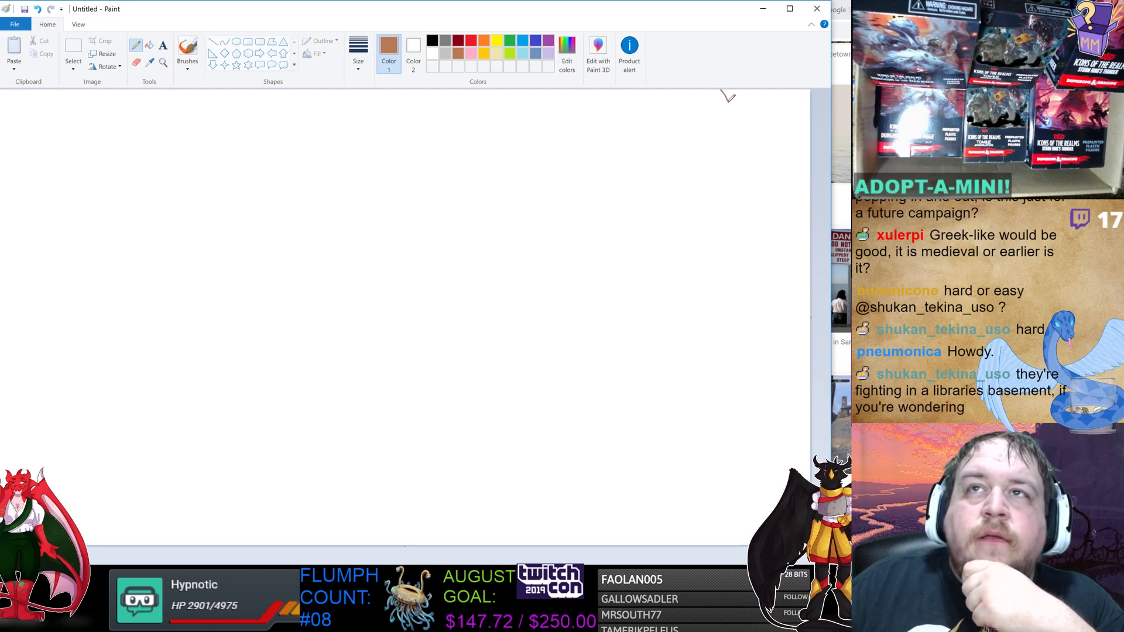
mouse_move(728, 100)
left_mouse_down()
mouse_move(732, 183)
mouse_move(754, 252)
mouse_move(735, 298)
mouse_move(704, 311)
mouse_move(693, 331)
mouse_move(712, 401)
mouse_move(670, 420)
left_mouse_up()
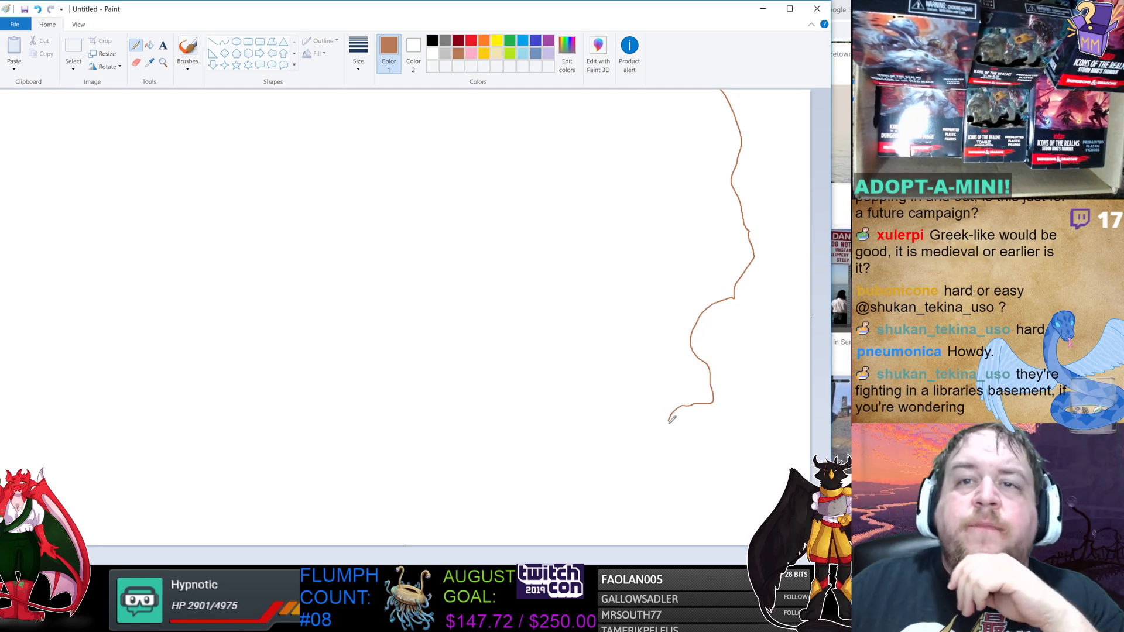
mouse_move(670, 419)
left_mouse_down()
mouse_move(593, 390)
mouse_move(558, 415)
mouse_move(533, 411)
mouse_move(469, 324)
mouse_move(423, 312)
mouse_move(390, 365)
mouse_move(378, 453)
mouse_move(389, 471)
mouse_move(422, 474)
mouse_move(508, 461)
mouse_move(514, 485)
mouse_move(449, 512)
mouse_move(365, 517)
mouse_move(335, 491)
left_mouse_up()
Draw a short stroke below the coastline and undo it.
mouse_move(543, 522)
left_mouse_down()
mouse_move(524, 489)
mouse_move(537, 500)
left_mouse_up()
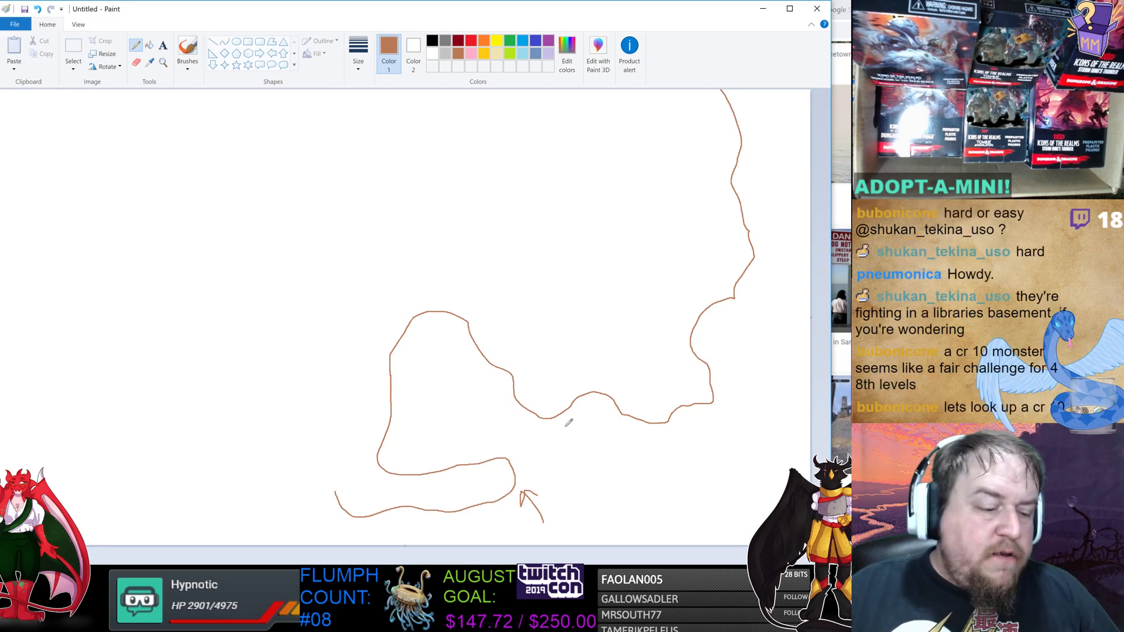
key("ctrl+z")
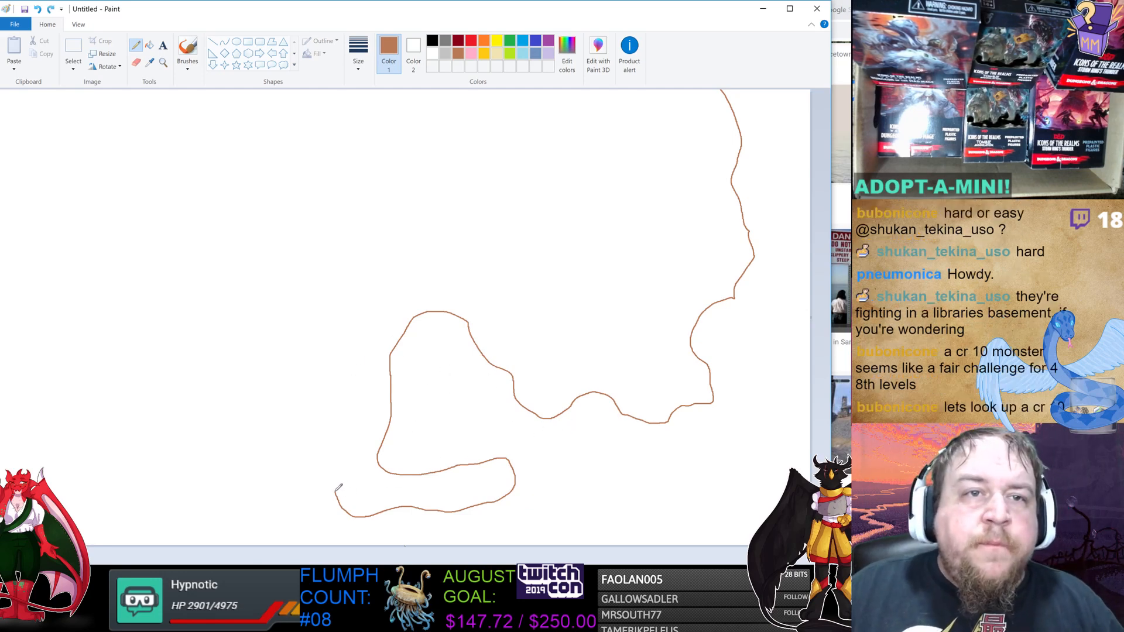
Extend the coastline to the canvas's left edge and trace a second parallel line inside it to form a cliff band.
mouse_move(336, 492)
left_mouse_down()
mouse_move(325, 471)
mouse_move(274, 472)
mouse_move(243, 452)
mouse_move(237, 414)
mouse_move(265, 441)
mouse_move(304, 431)
mouse_move(319, 402)
mouse_move(317, 357)
mouse_move(256, 339)
mouse_move(197, 349)
mouse_move(141, 459)
mouse_move(56, 495)
left_mouse_up()
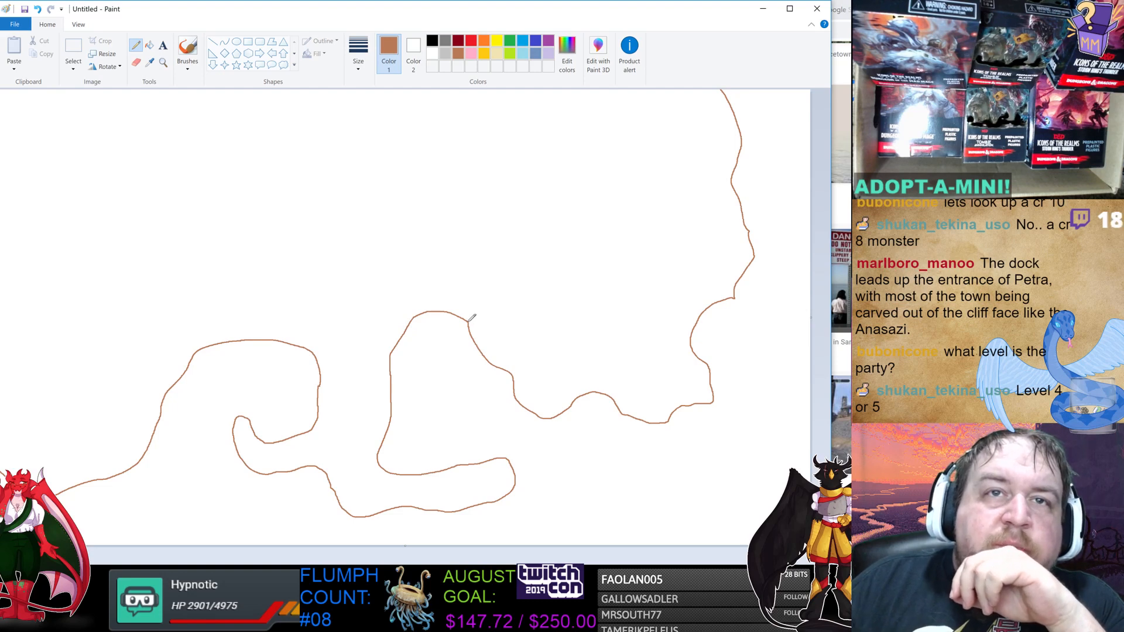
mouse_move(470, 321)
left_mouse_down()
mouse_move(559, 390)
mouse_move(617, 378)
mouse_move(643, 401)
mouse_move(707, 393)
mouse_move(683, 317)
mouse_move(741, 261)
mouse_move(719, 186)
mouse_move(731, 157)
left_mouse_up()
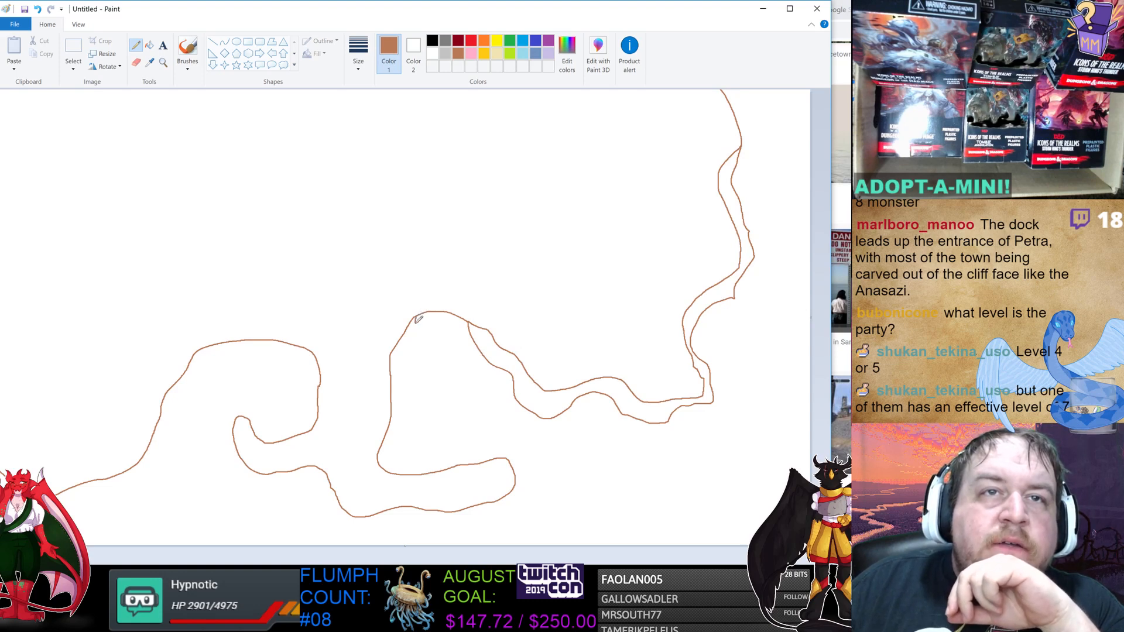
mouse_move(415, 322)
left_mouse_down()
mouse_move(402, 461)
mouse_move(507, 454)
mouse_move(522, 463)
mouse_move(523, 497)
mouse_move(453, 519)
mouse_move(331, 517)
mouse_move(311, 495)
mouse_move(250, 475)
mouse_move(232, 454)
mouse_move(237, 420)
left_mouse_up()
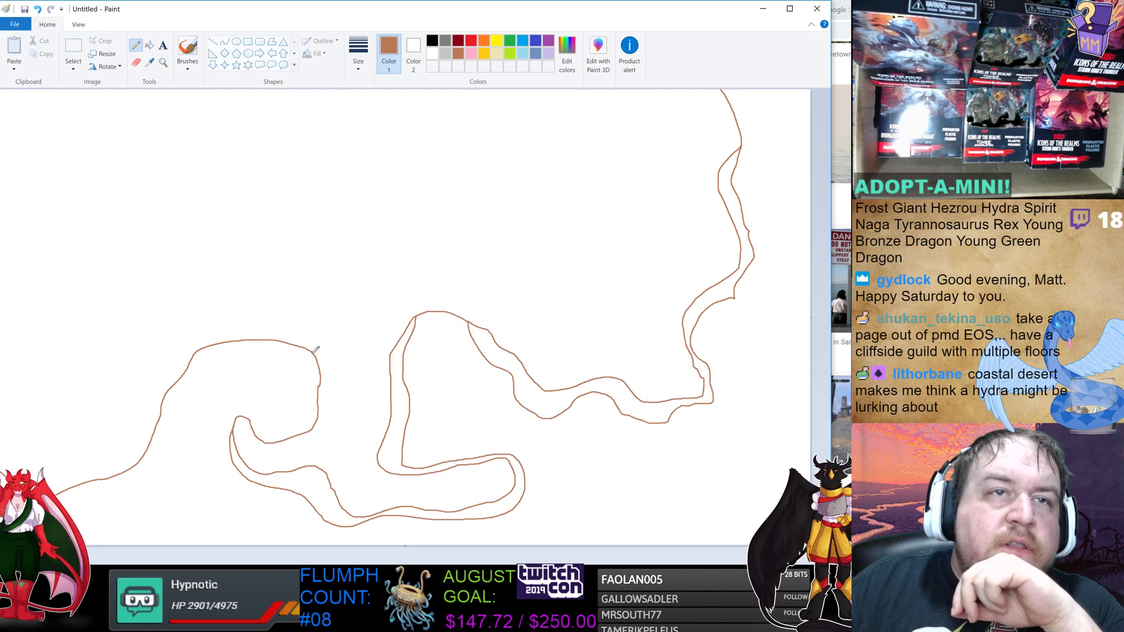
mouse_move(299, 345)
left_mouse_down()
mouse_move(208, 366)
mouse_move(153, 479)
mouse_move(71, 521)
left_mouse_up()
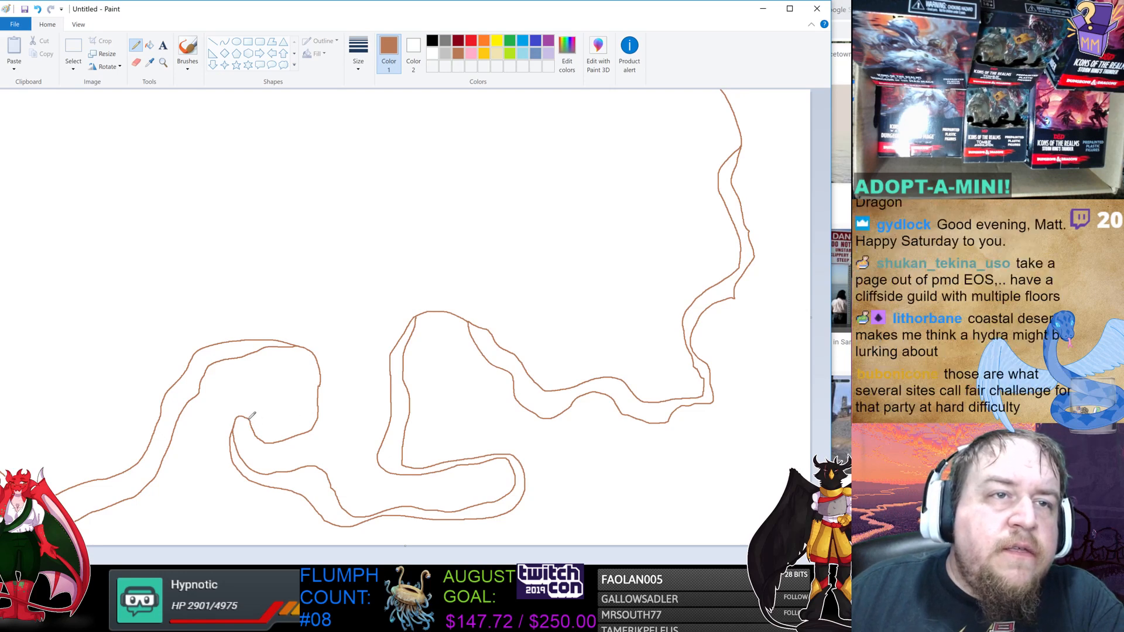
mouse_move(251, 418)
left_mouse_down()
mouse_move(275, 433)
mouse_move(303, 425)
mouse_move(319, 368)
left_mouse_up()
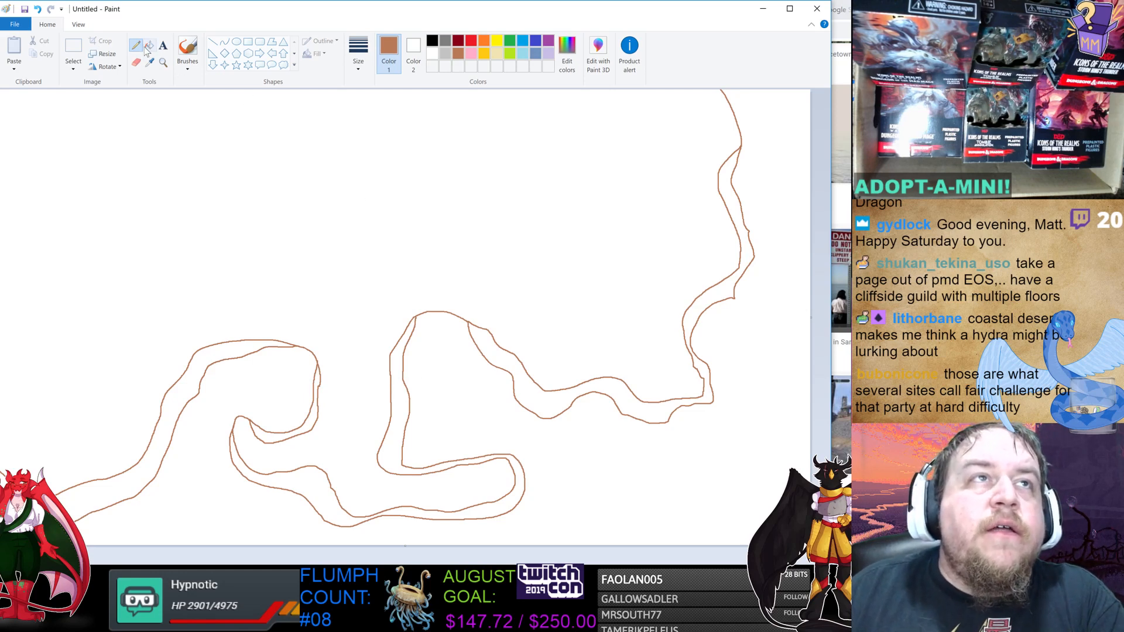
Open the band's ends at the left and middle peninsula tips by filling their connecting lines white.
left_click(433, 53)
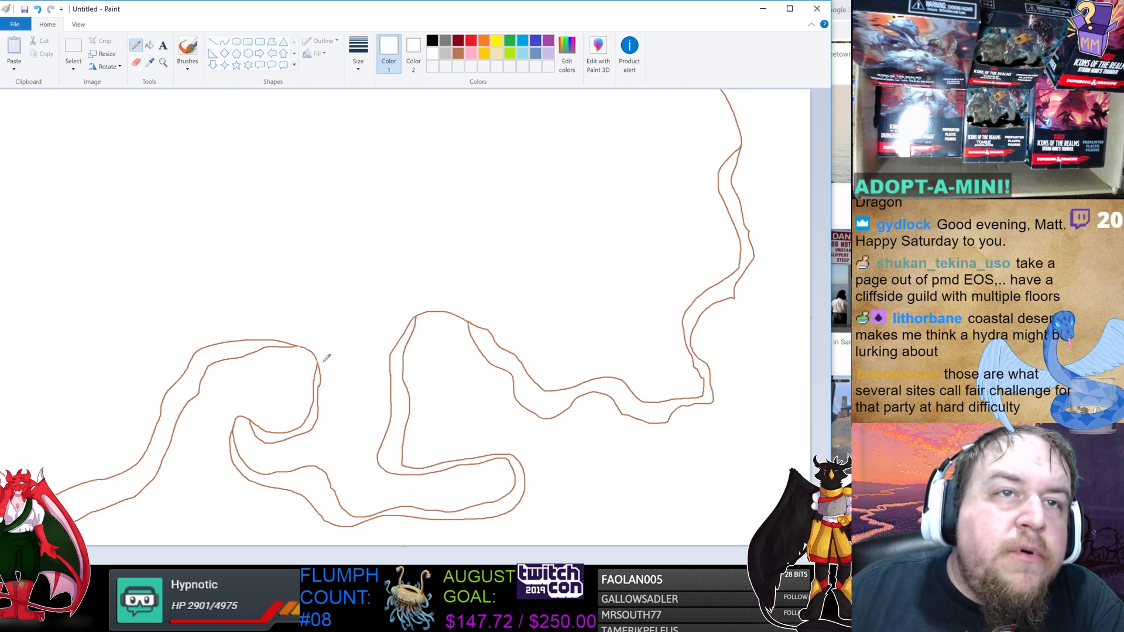
left_click(150, 45)
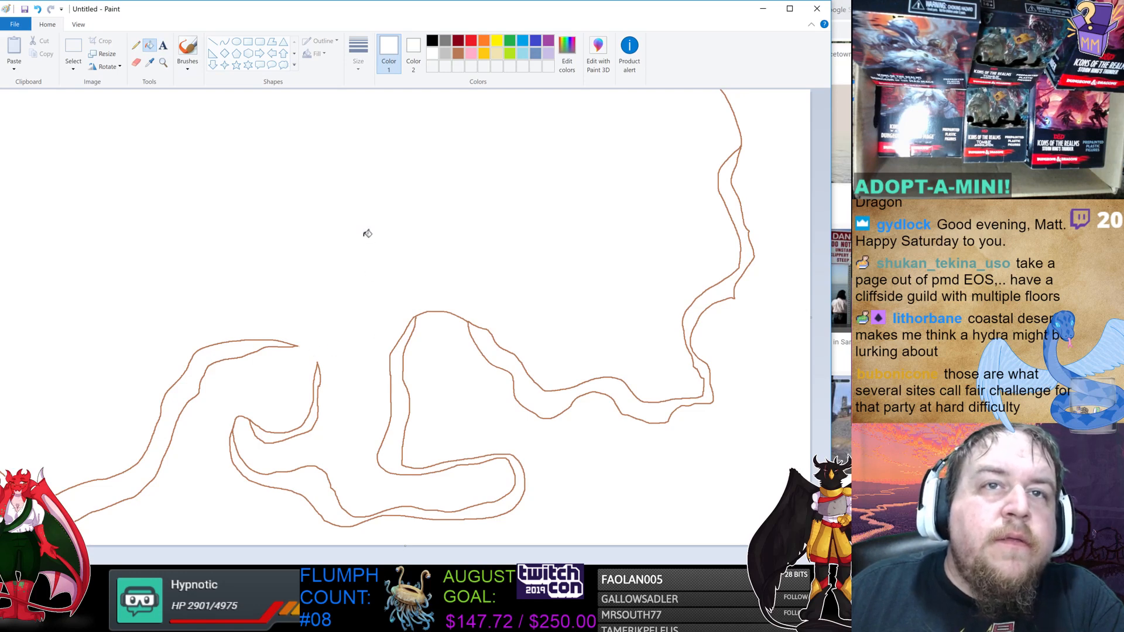
left_click(136, 46)
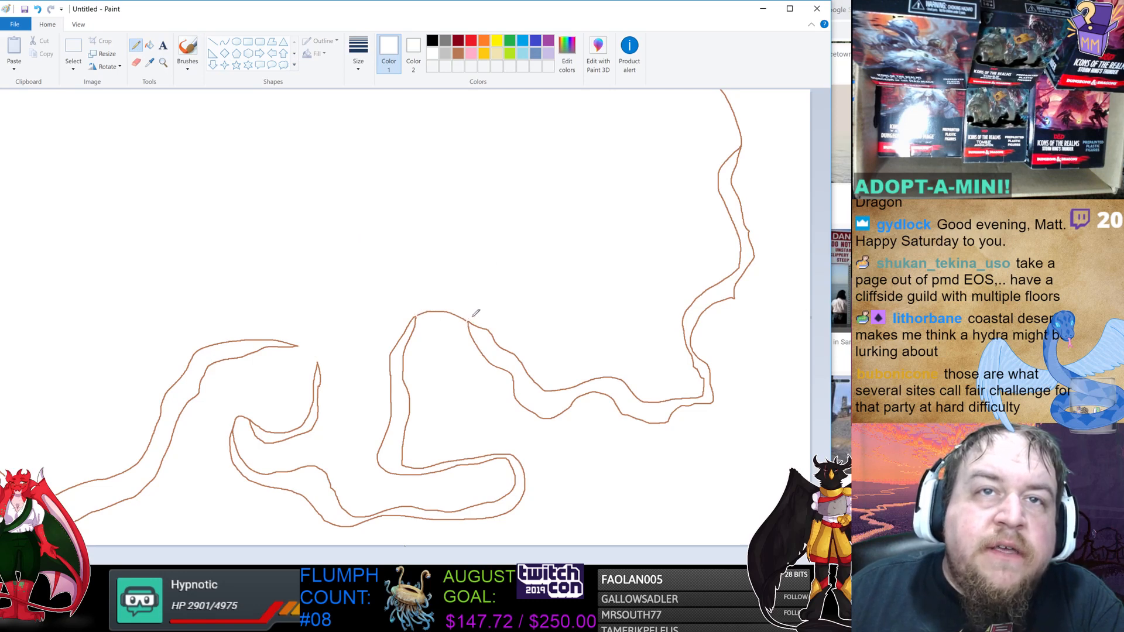
left_click(149, 47)
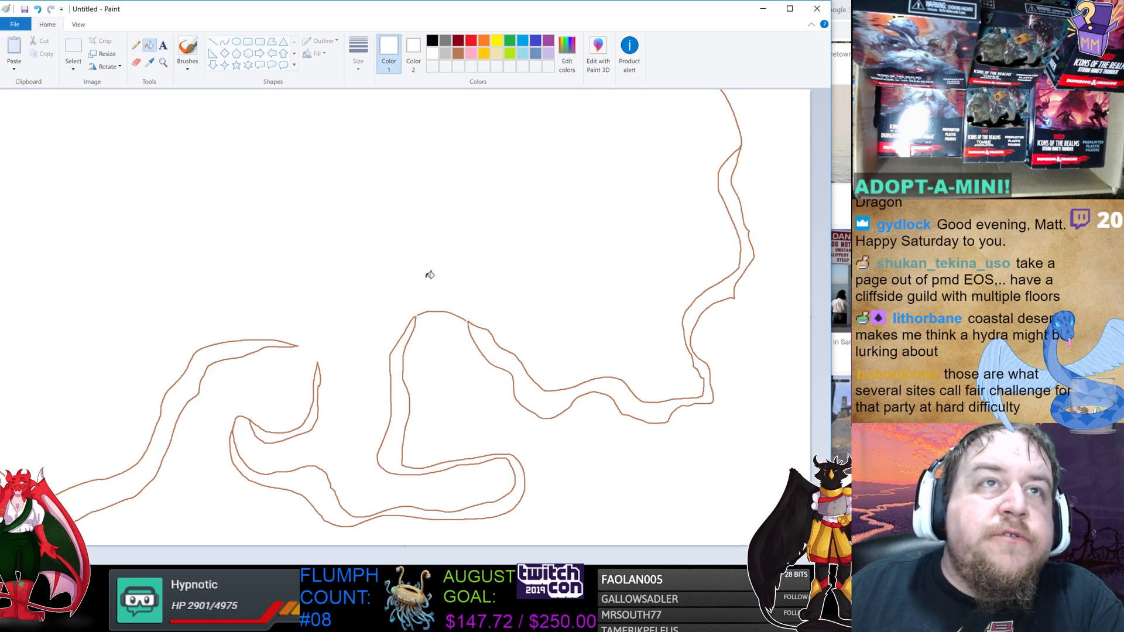
left_click(455, 311)
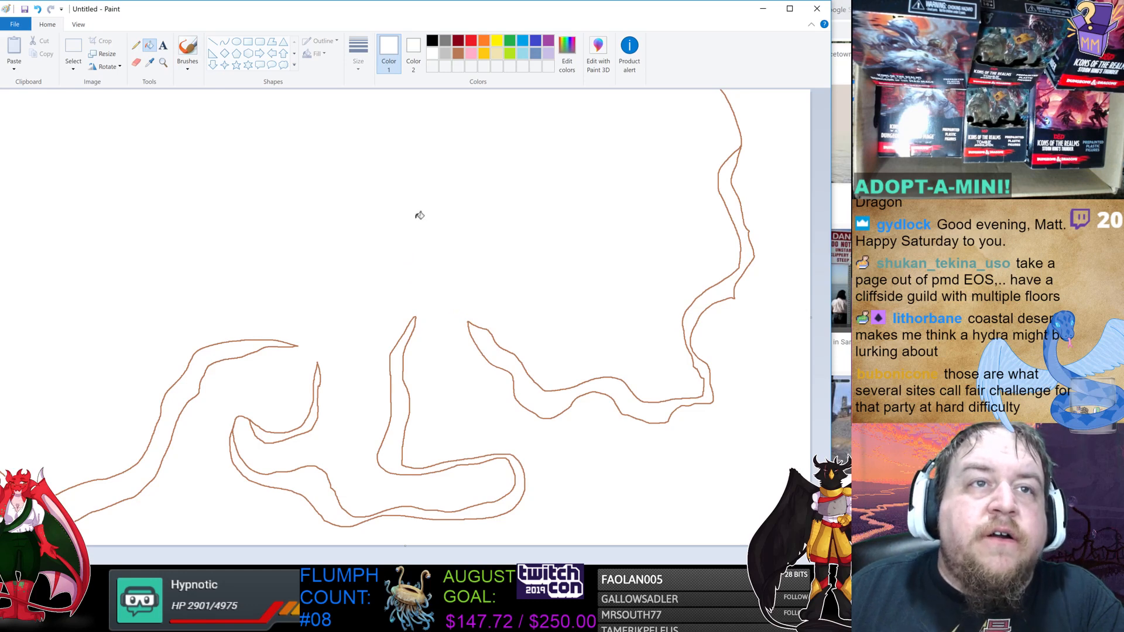
Draw sand-coloured beach outlines at both peninsula tips and fill the left tip's beach with sand colour.
left_click(497, 53)
left_click(136, 45)
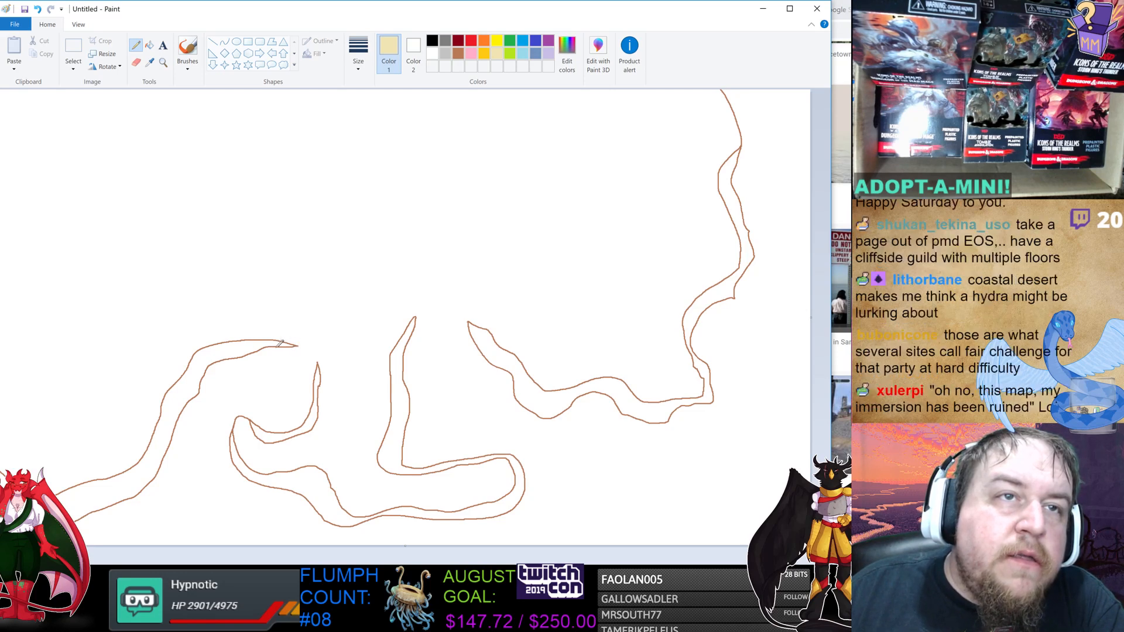
left_click_drag(280, 355, 292, 363)
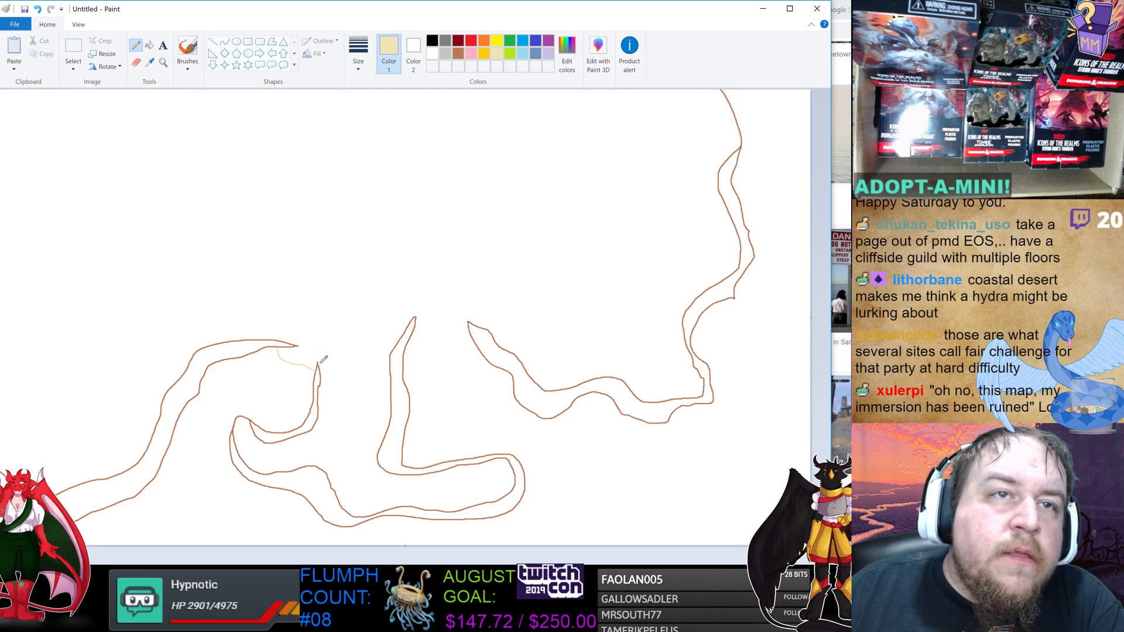
left_click_drag(320, 349, 319, 337)
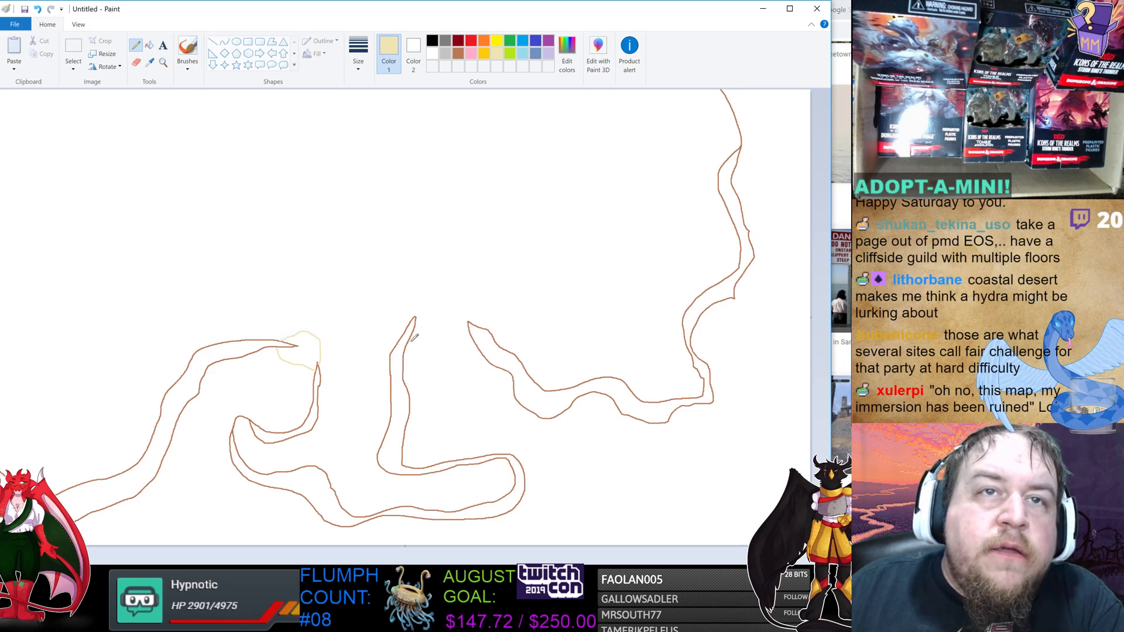
left_click_drag(412, 341, 448, 343)
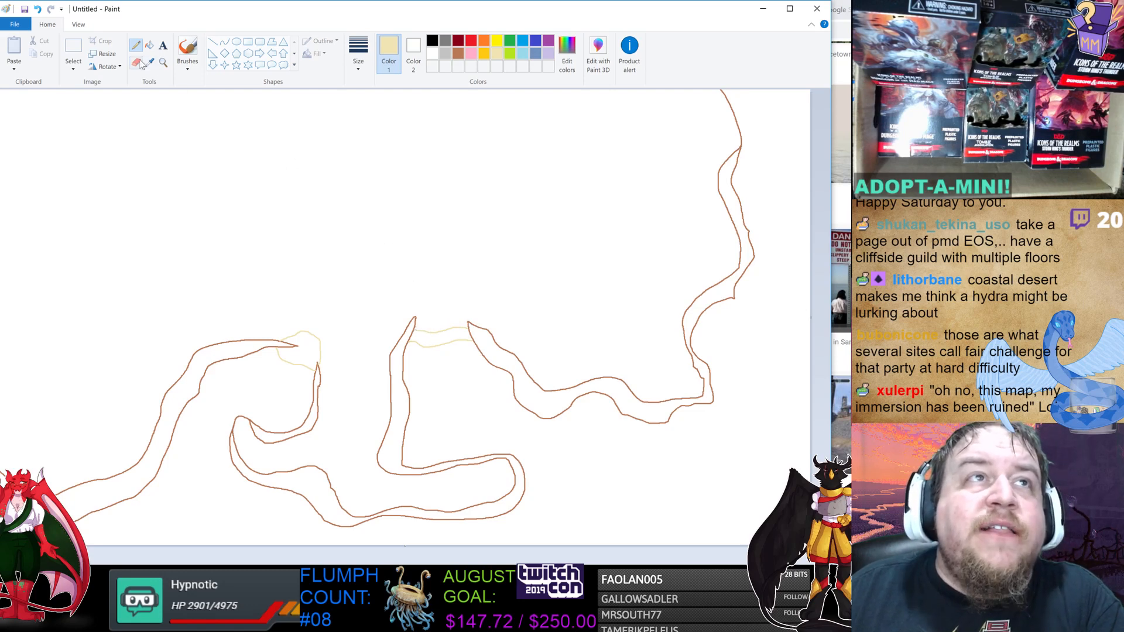
left_click(149, 45)
left_click(301, 348)
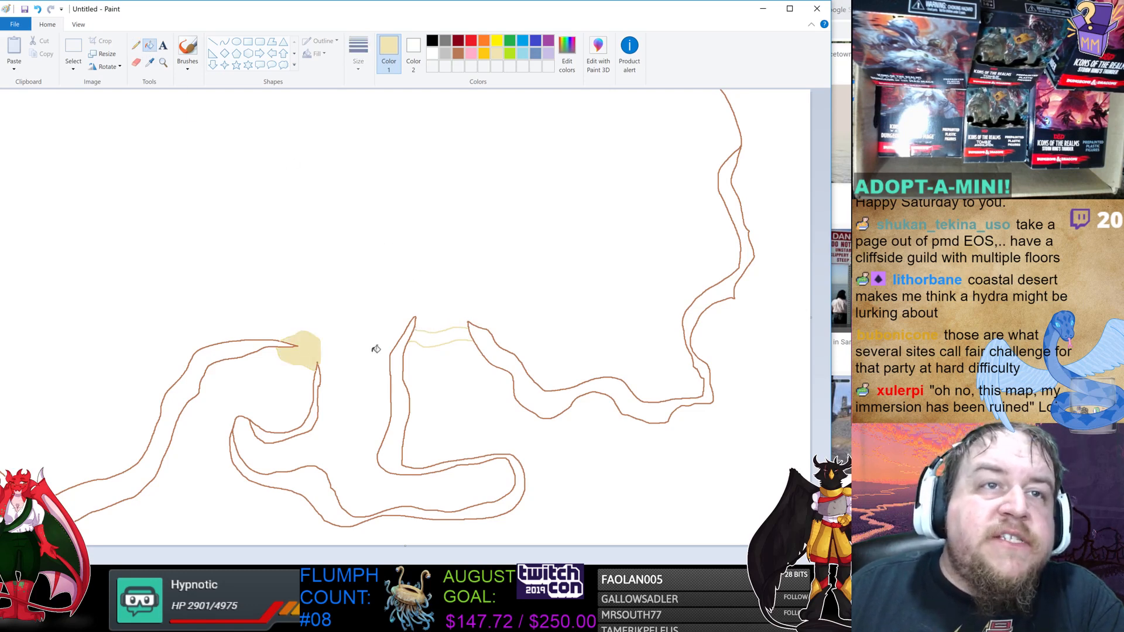
Try to fill the middle peninsula's beach with sand colour and undo the fill.
left_click(439, 339)
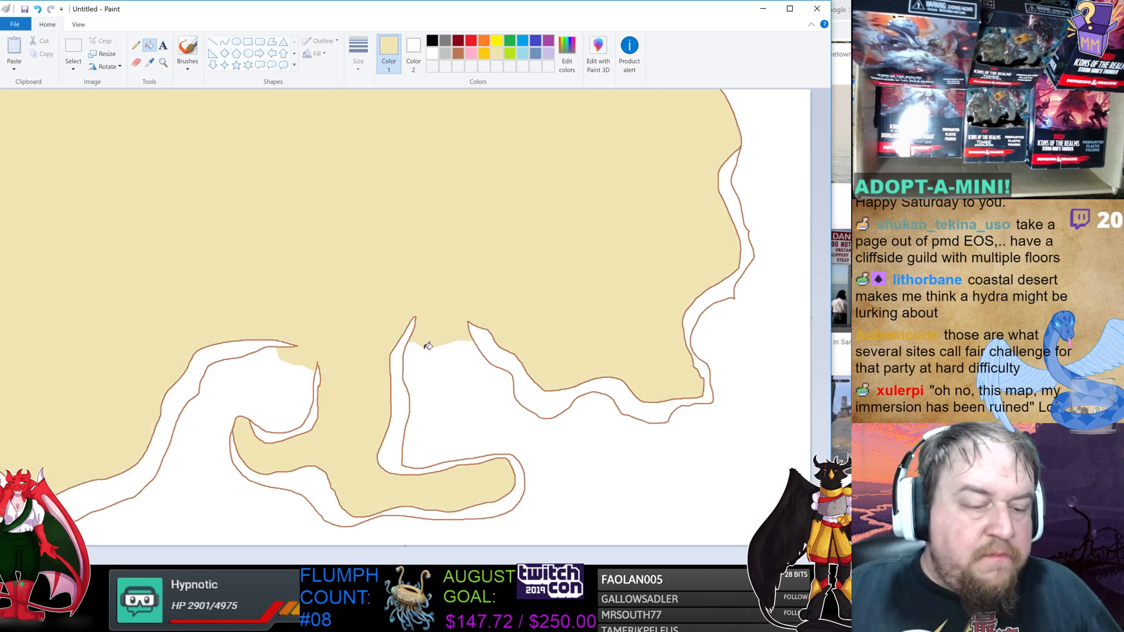
key("ctrl+z")
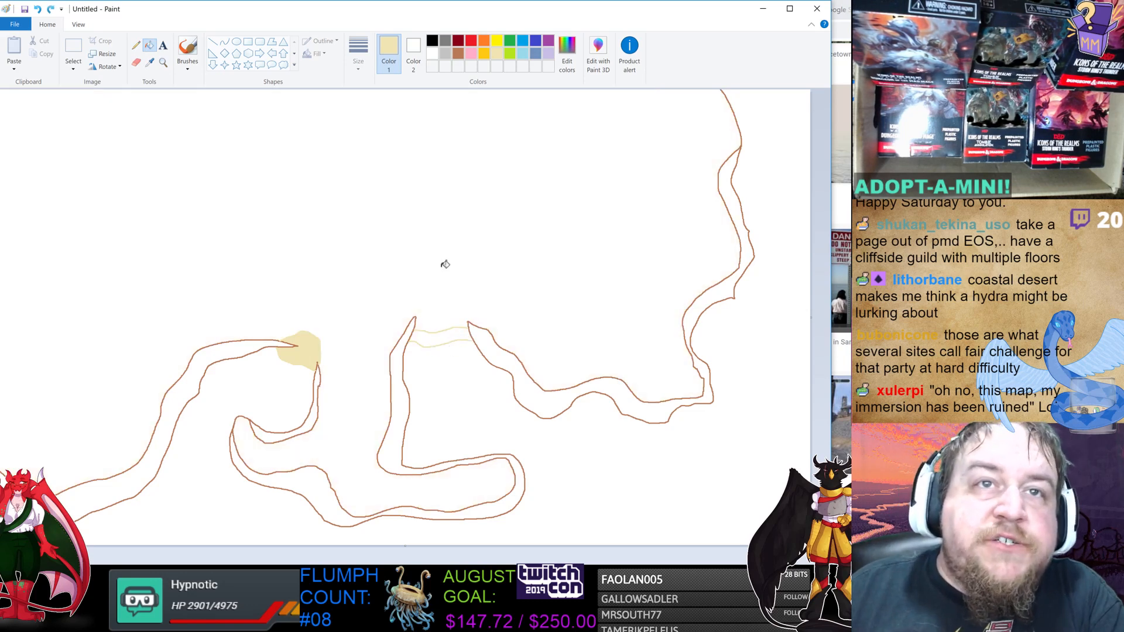
Fill the beach at the middle peninsula's tip with sand colour.
left_click(136, 45)
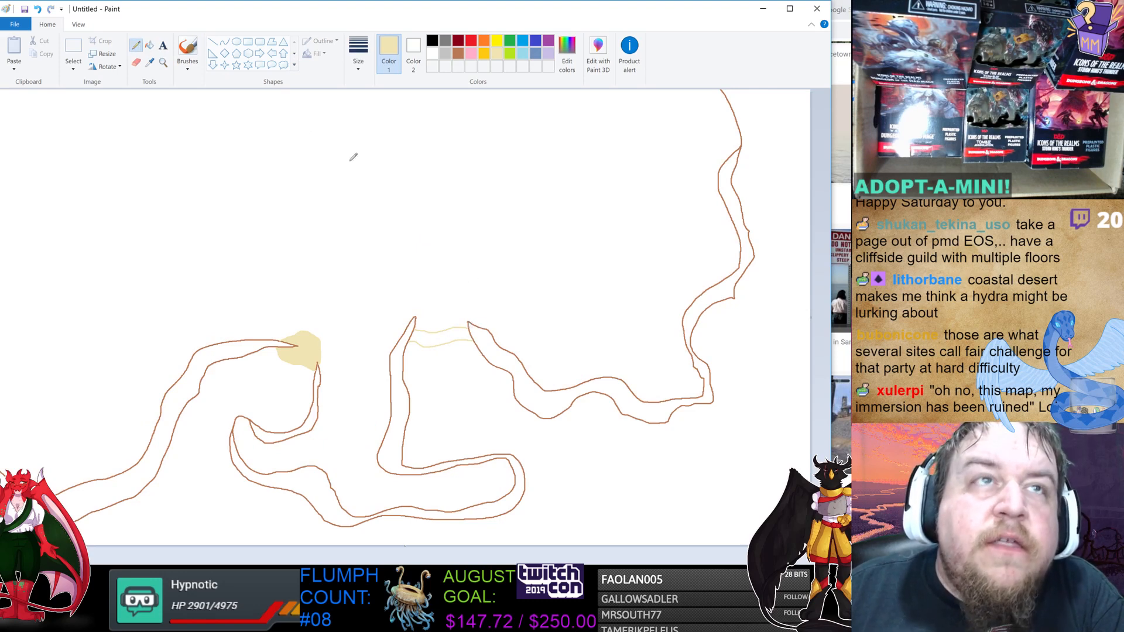
left_click(150, 45)
left_click(442, 333)
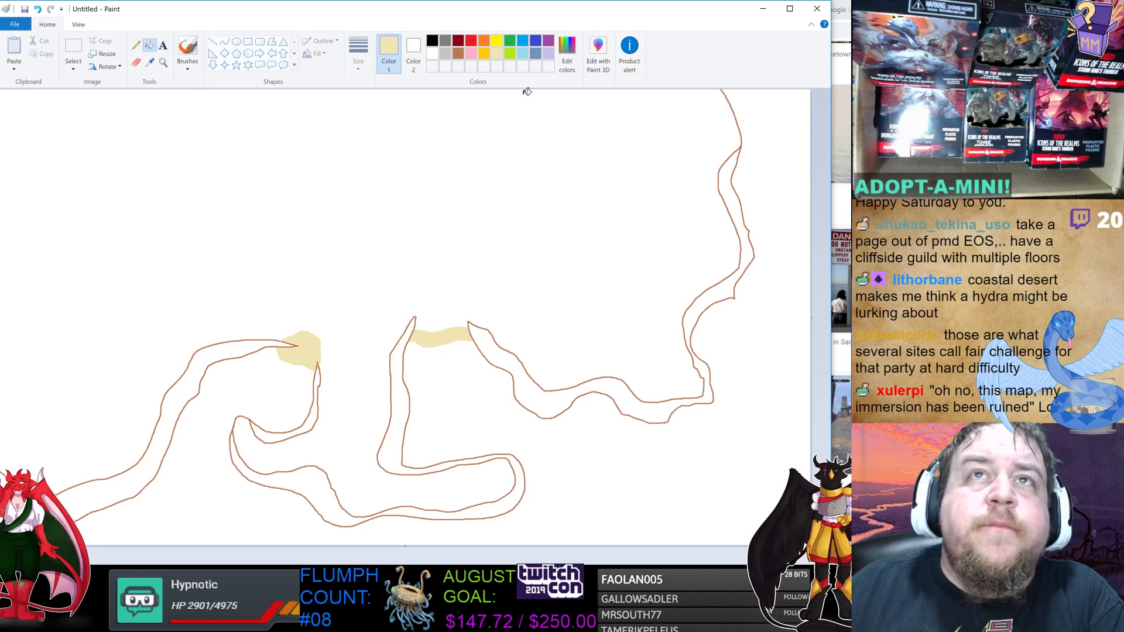
Fill the sea area with blue.
left_click(521, 41)
left_click(758, 419)
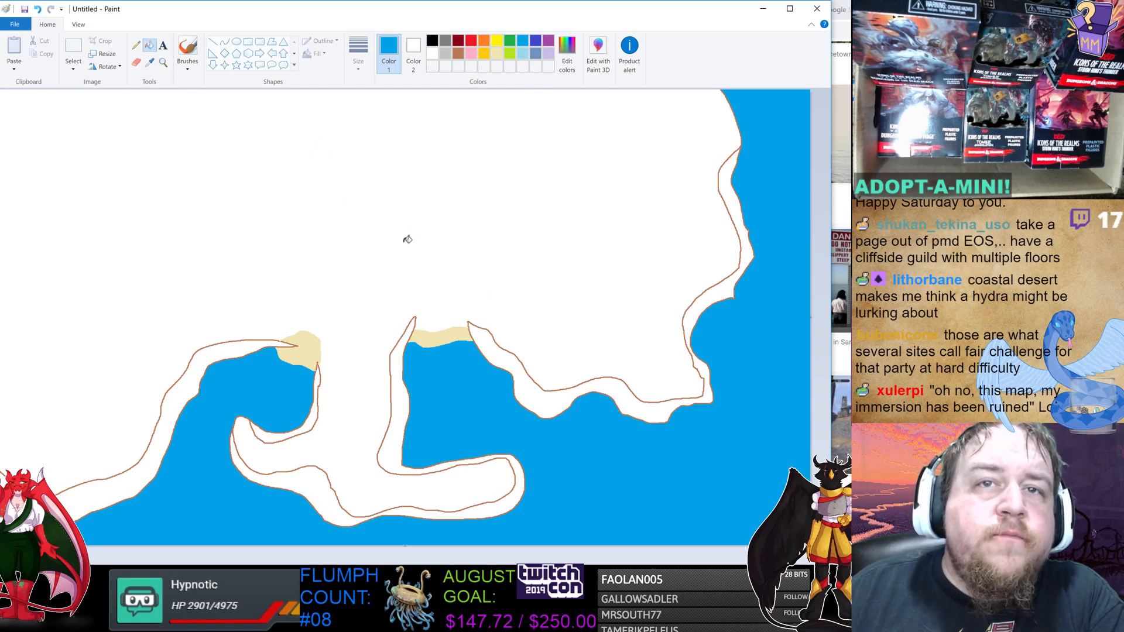
Recolour all the coastline and cliff outlines dark red.
left_click(460, 40)
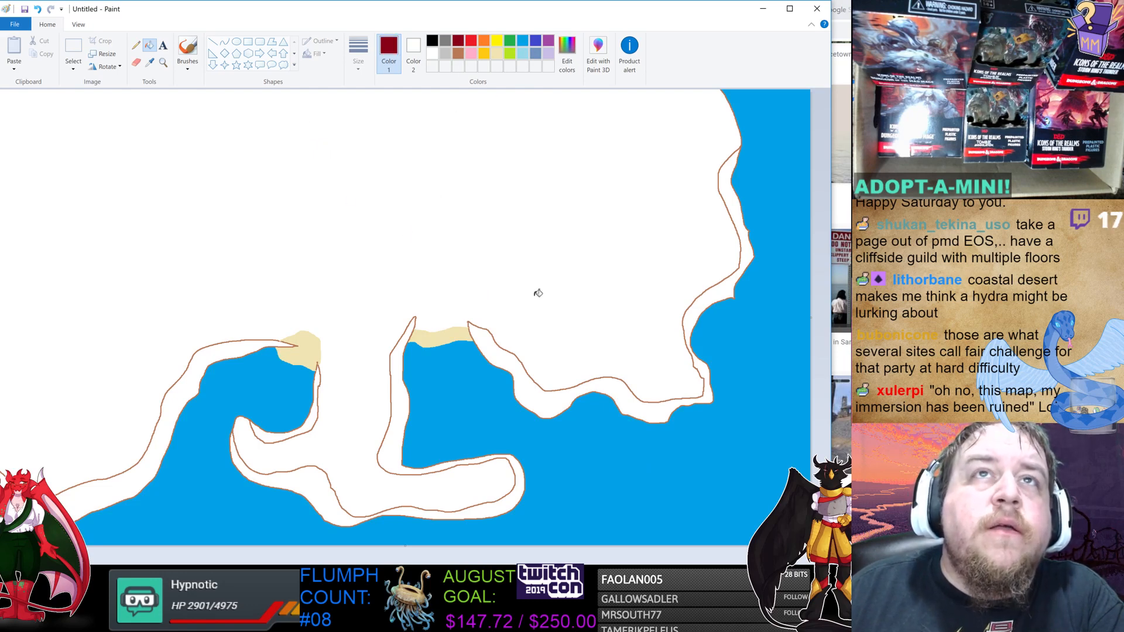
left_click(523, 358)
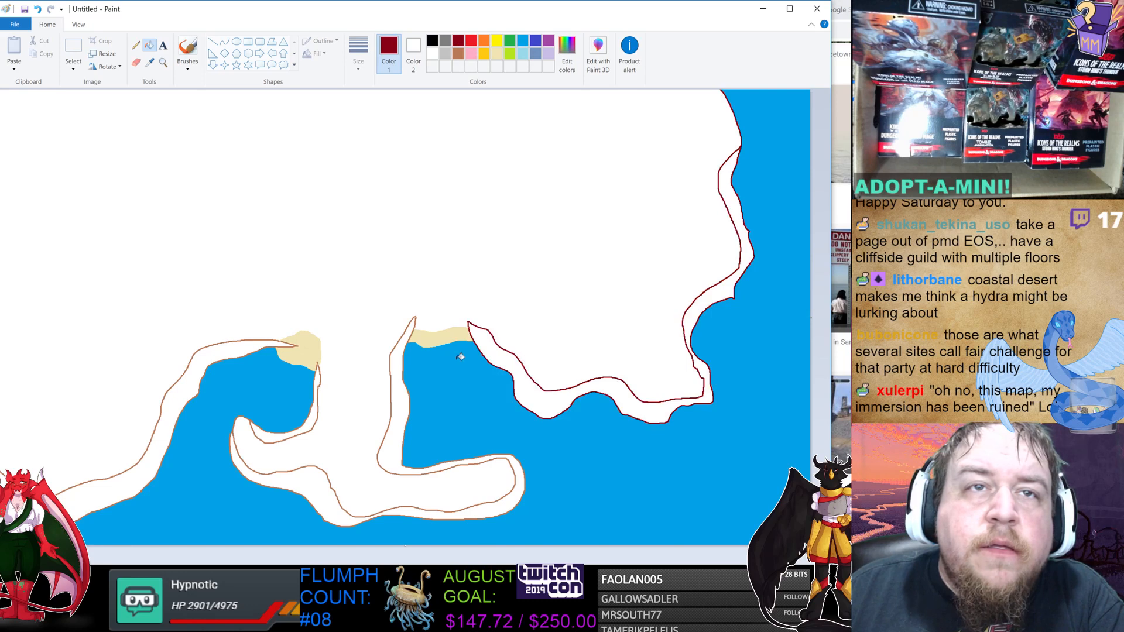
left_click(398, 354)
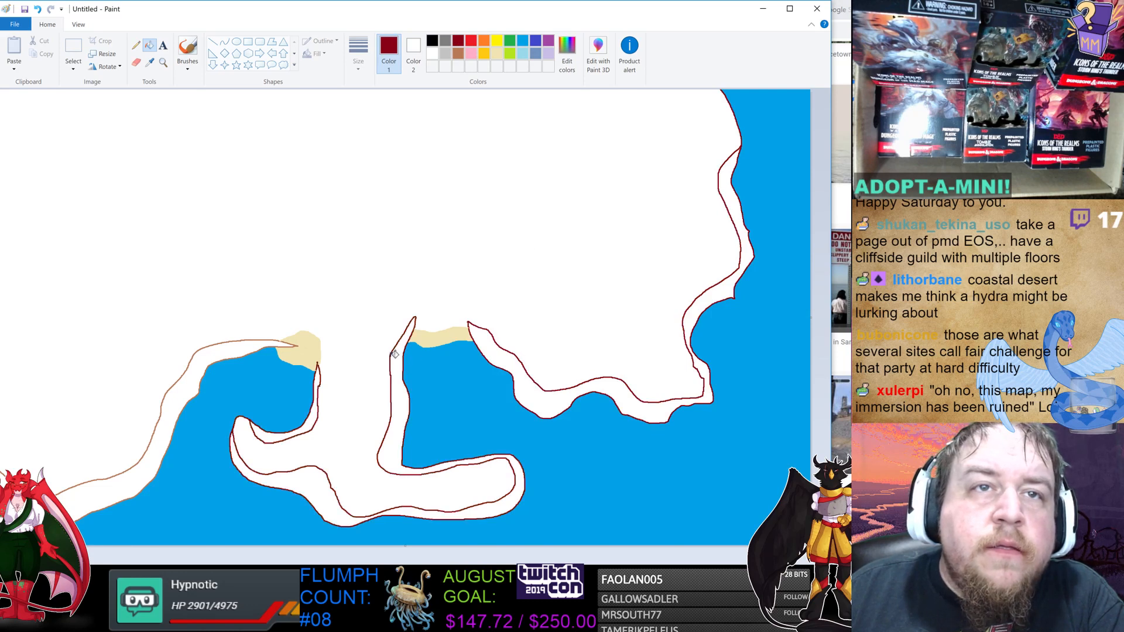
left_click(265, 338)
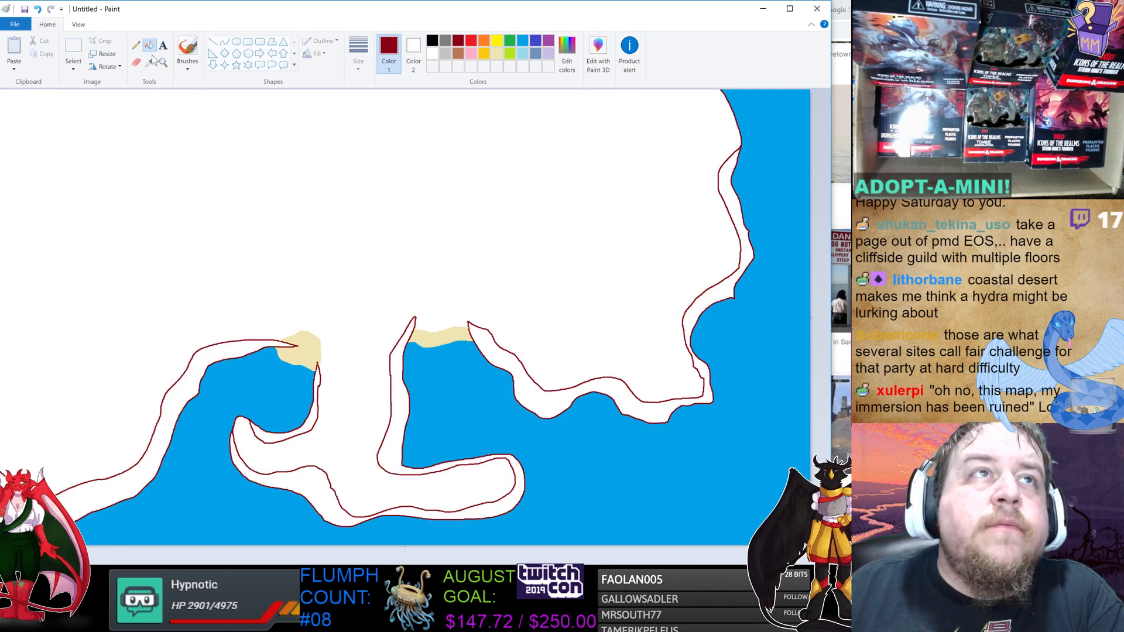
Fill each cliff band between the double outlines with brown.
left_click(459, 53)
left_click(515, 362)
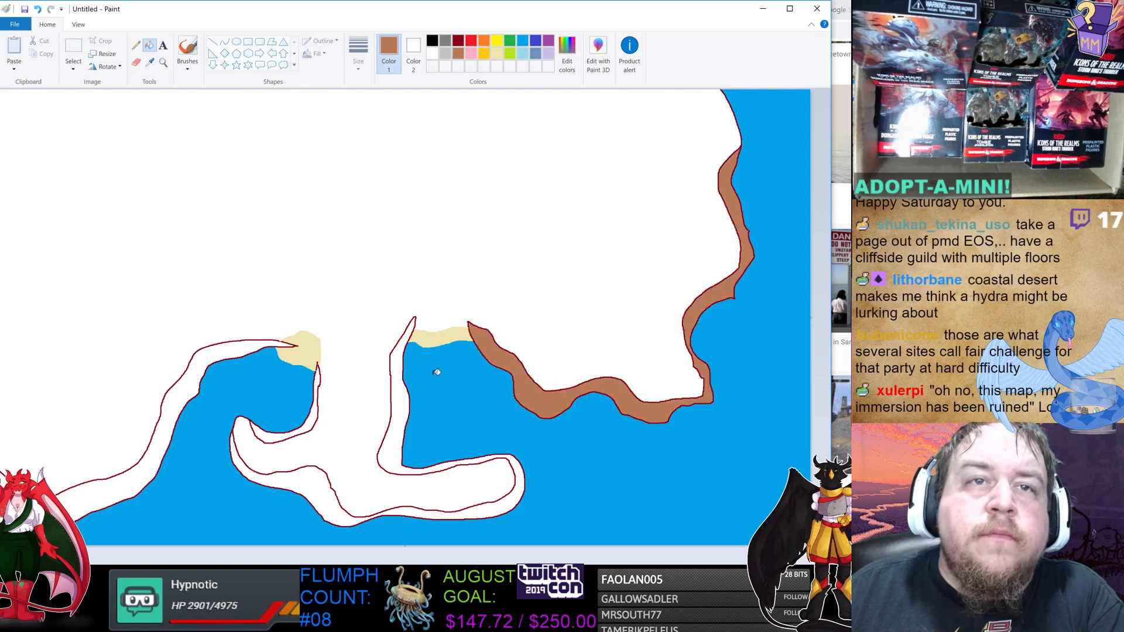
left_click(404, 394)
left_click(286, 432)
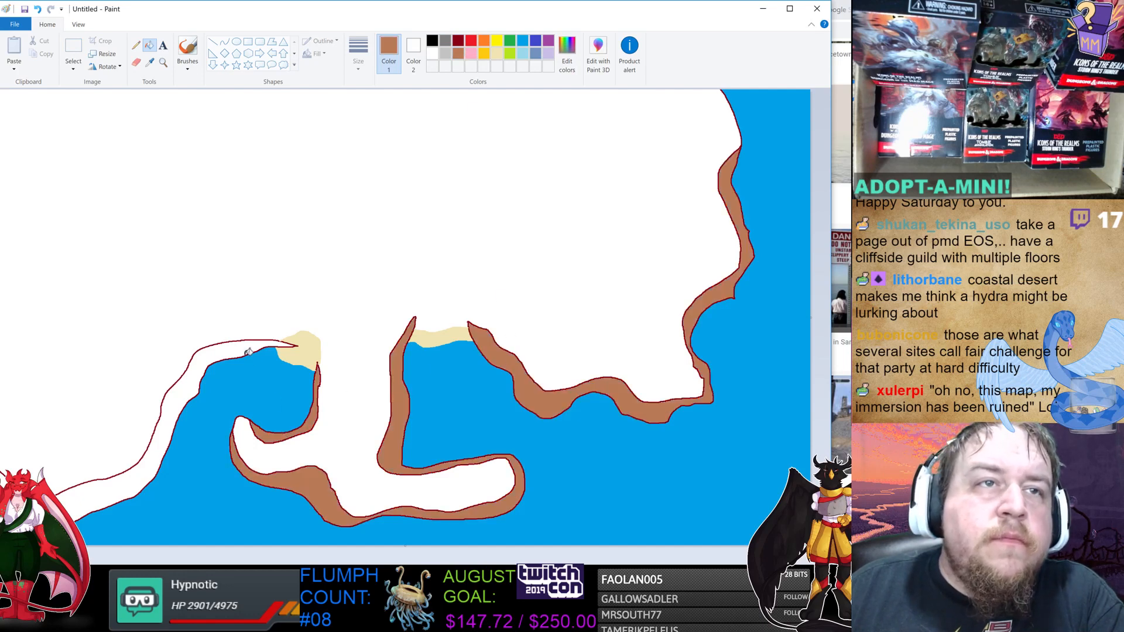
left_click(244, 347)
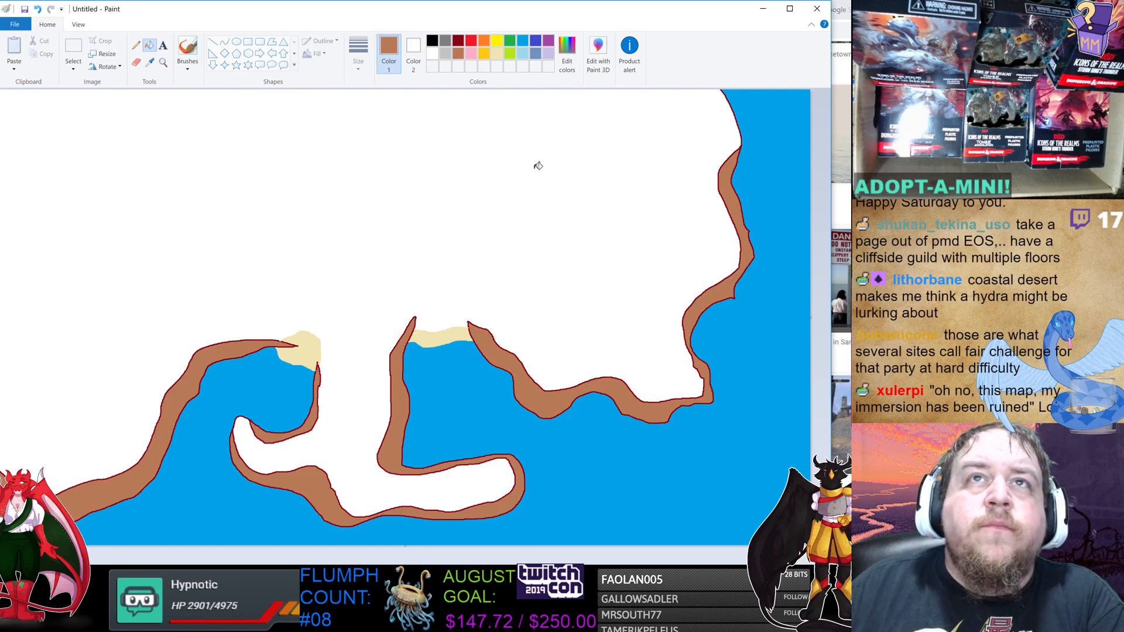
Draw a wavy yellow line across the land from the top edge to the left edge.
left_click(496, 41)
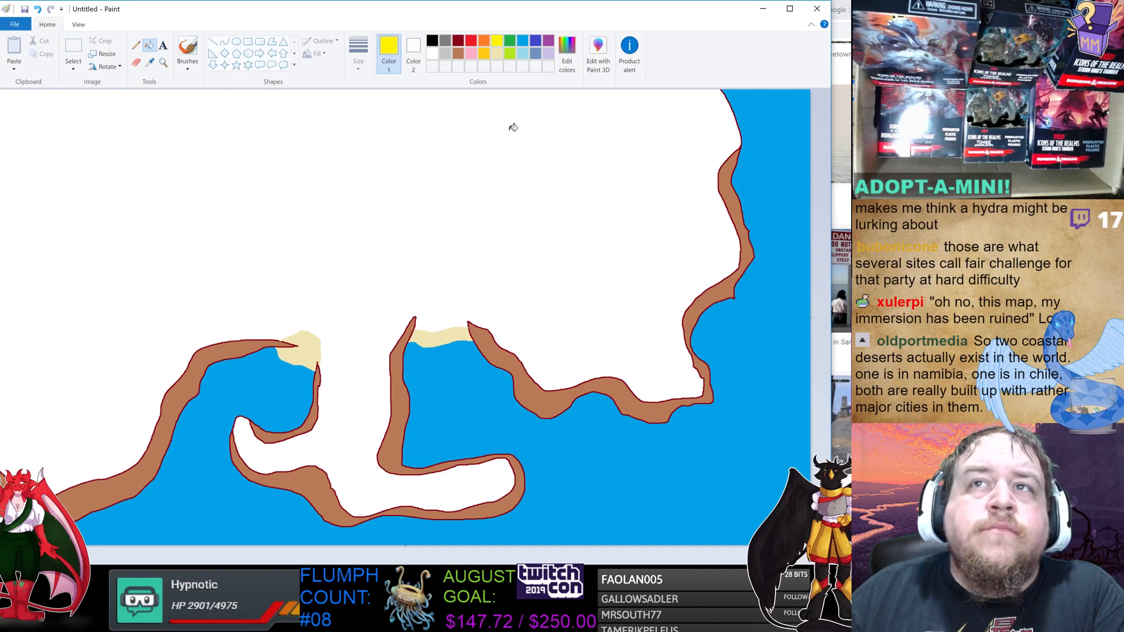
left_click(135, 45)
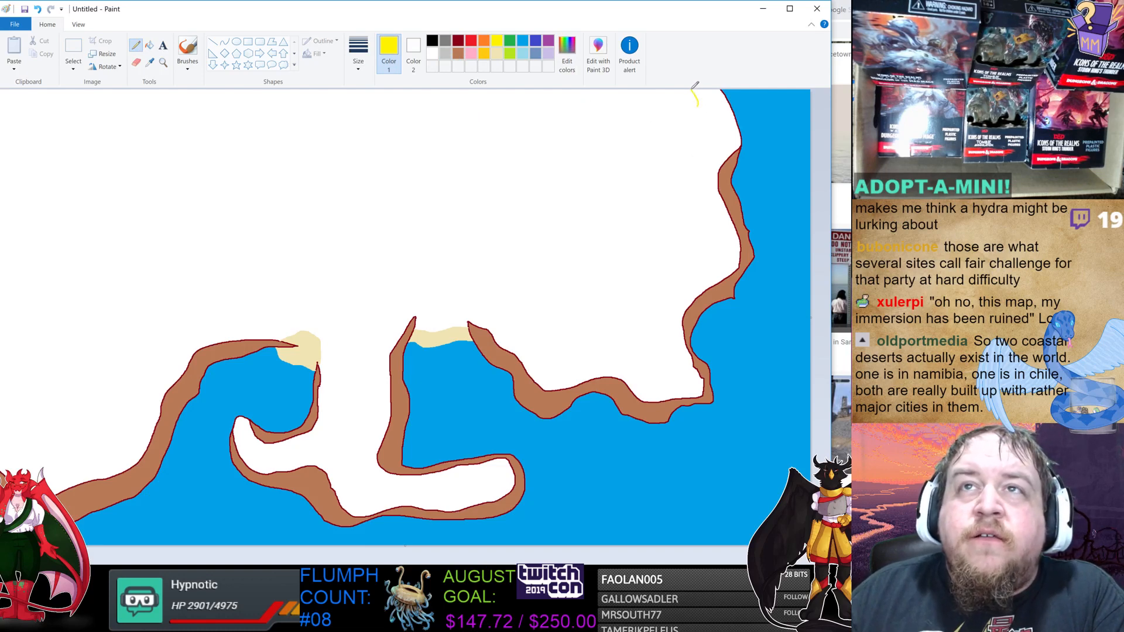
mouse_move(691, 89)
left_mouse_down()
mouse_move(695, 169)
mouse_move(723, 247)
mouse_move(641, 305)
mouse_move(600, 307)
mouse_move(551, 278)
mouse_move(495, 296)
mouse_move(410, 290)
mouse_move(361, 312)
mouse_move(251, 301)
mouse_move(178, 340)
mouse_move(114, 309)
mouse_move(53, 304)
left_mouse_up()
left_click_drag(31, 308, 0, 308)
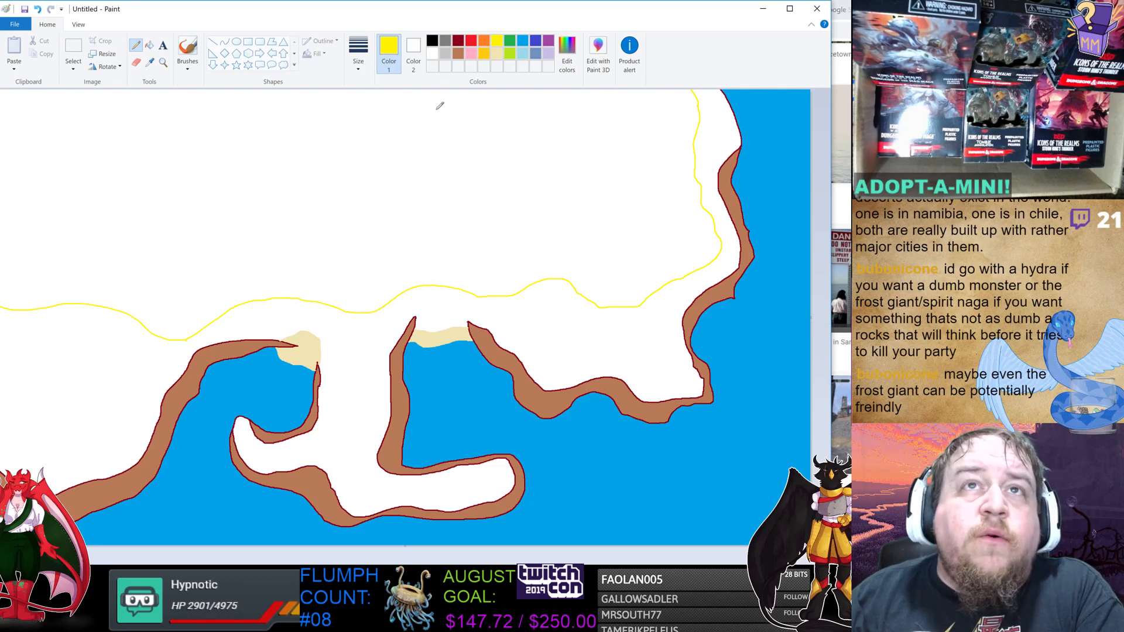
Fill the coastal strip below the yellow line with sand colour and the inland area above it with yellow.
left_click(149, 46)
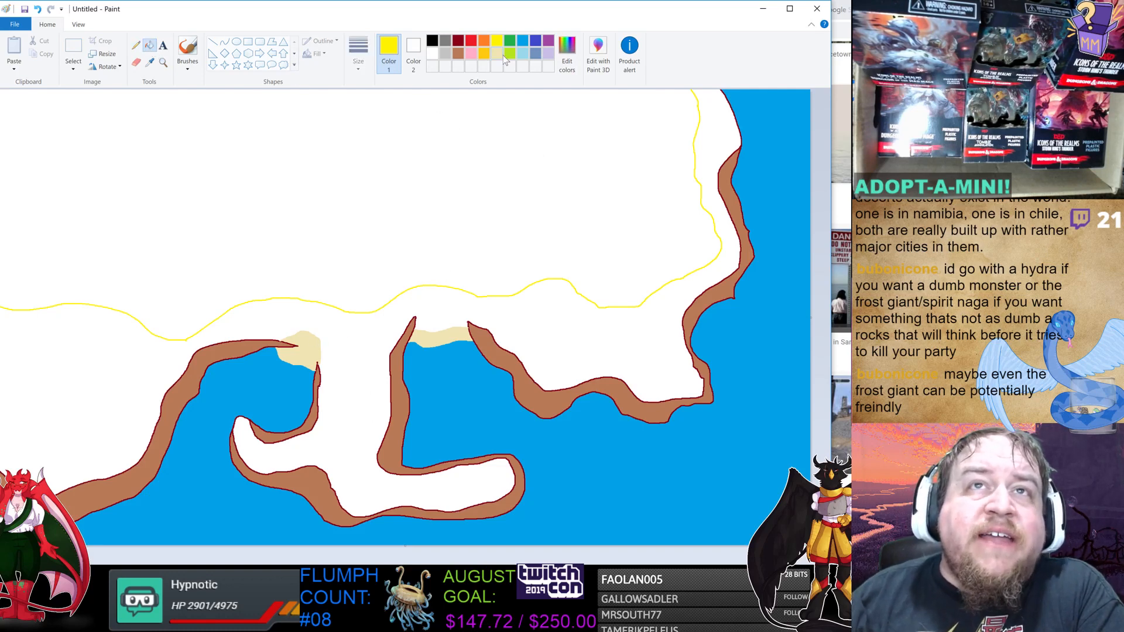
left_click(499, 54)
left_click(542, 337)
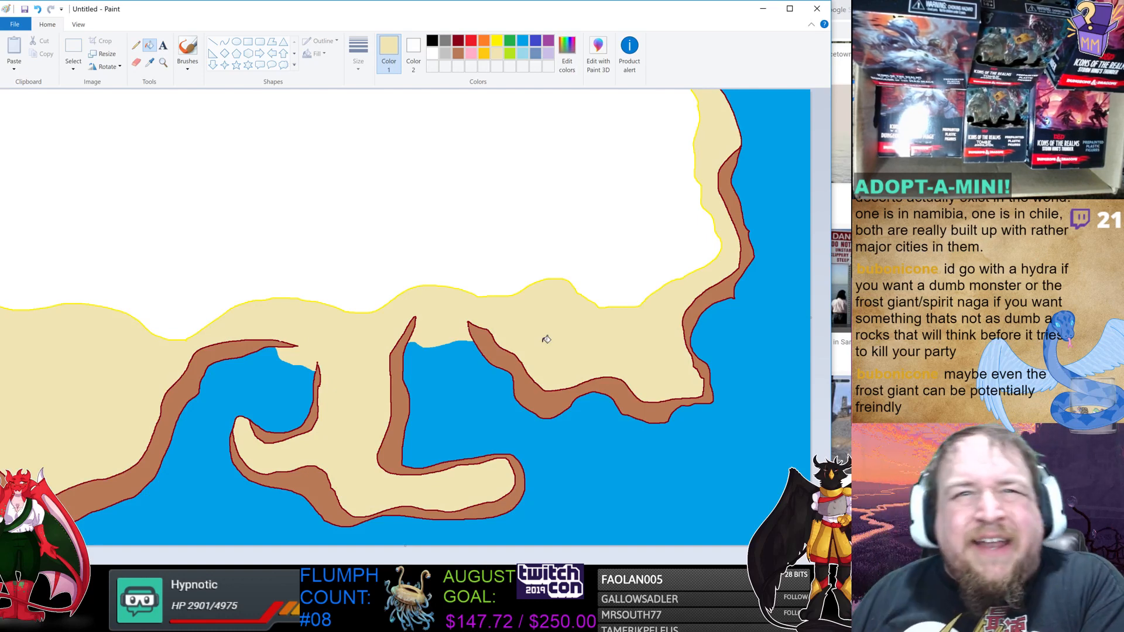
left_click(497, 41)
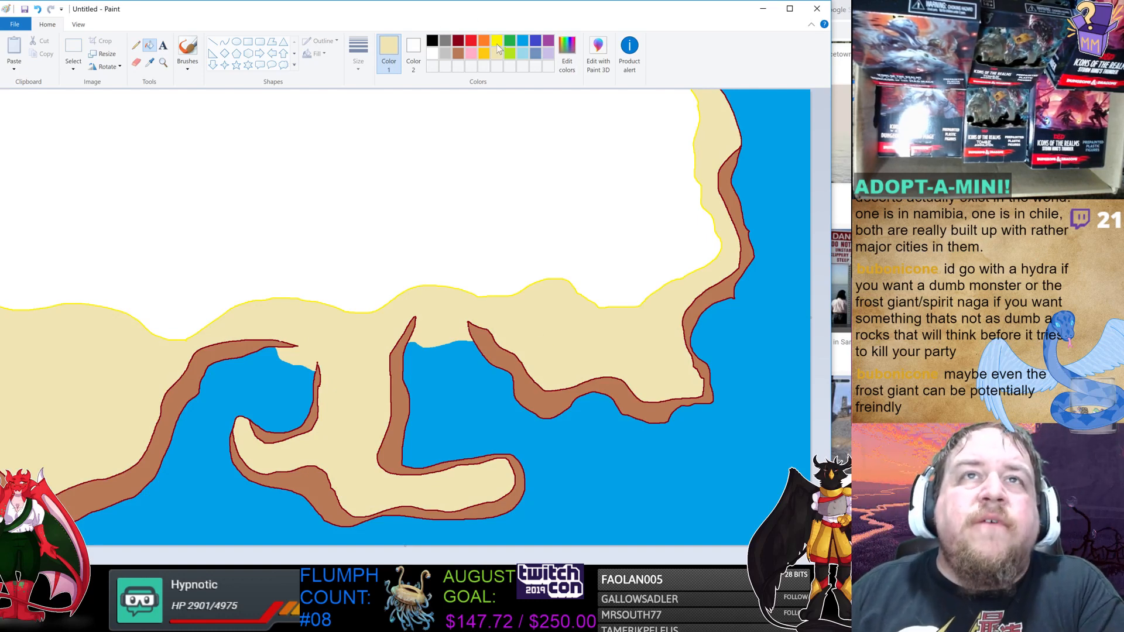
left_click(497, 185)
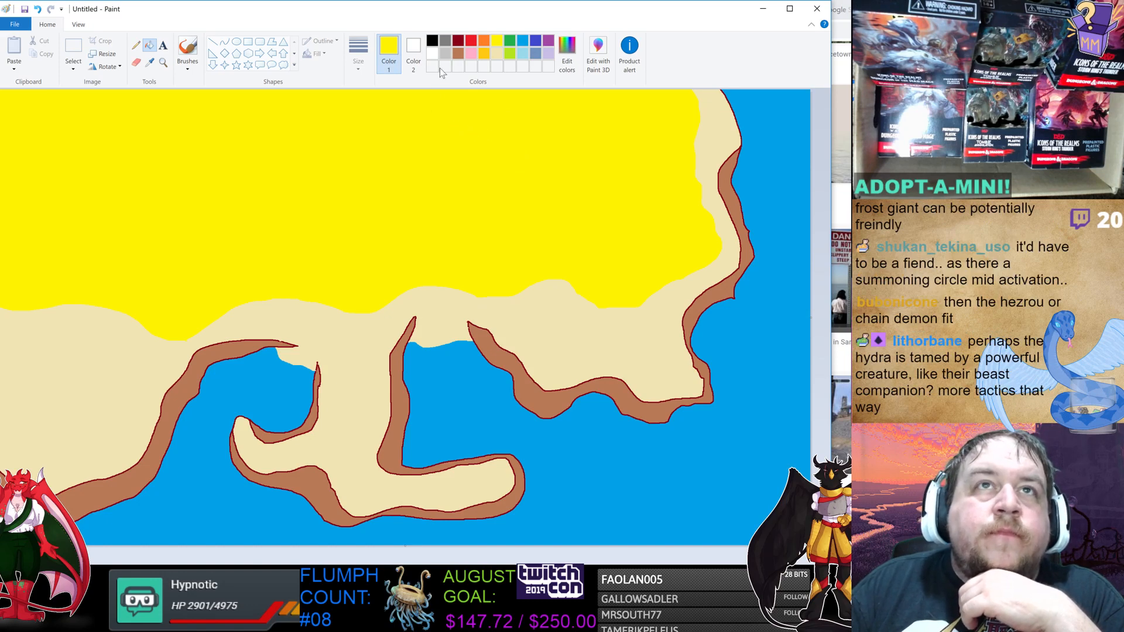
Try adding dark red pencil strata lines along the eastern cliff band, then undo both strokes.
left_click(458, 40)
left_click(136, 46)
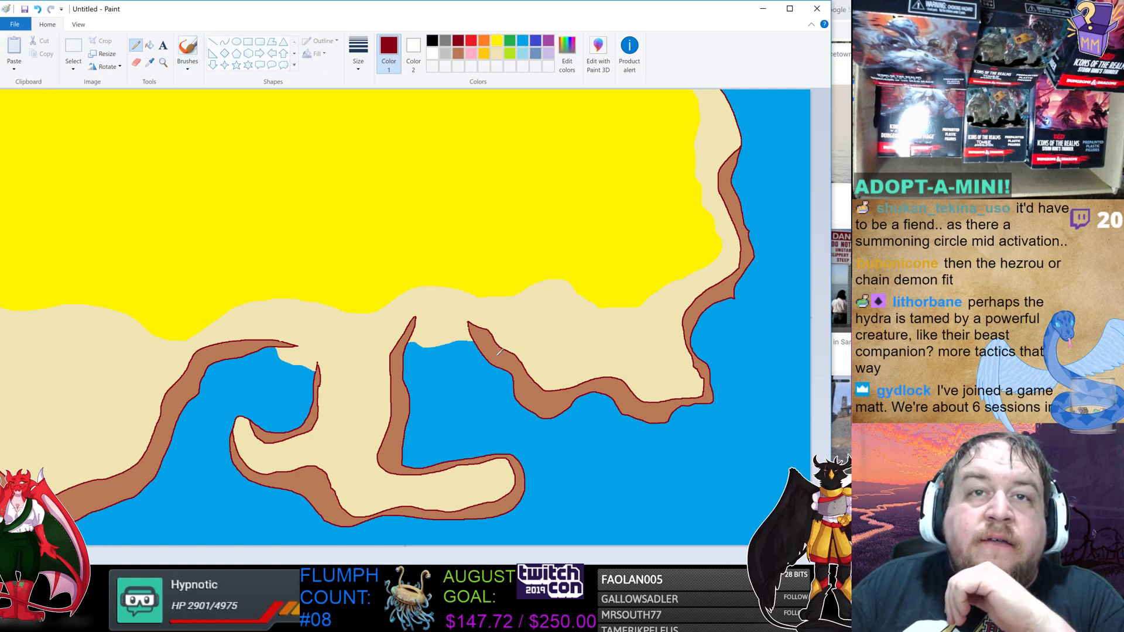
mouse_move(486, 341)
left_mouse_down()
mouse_move(537, 404)
mouse_move(617, 391)
mouse_move(642, 416)
mouse_move(701, 396)
mouse_move(710, 381)
left_mouse_up()
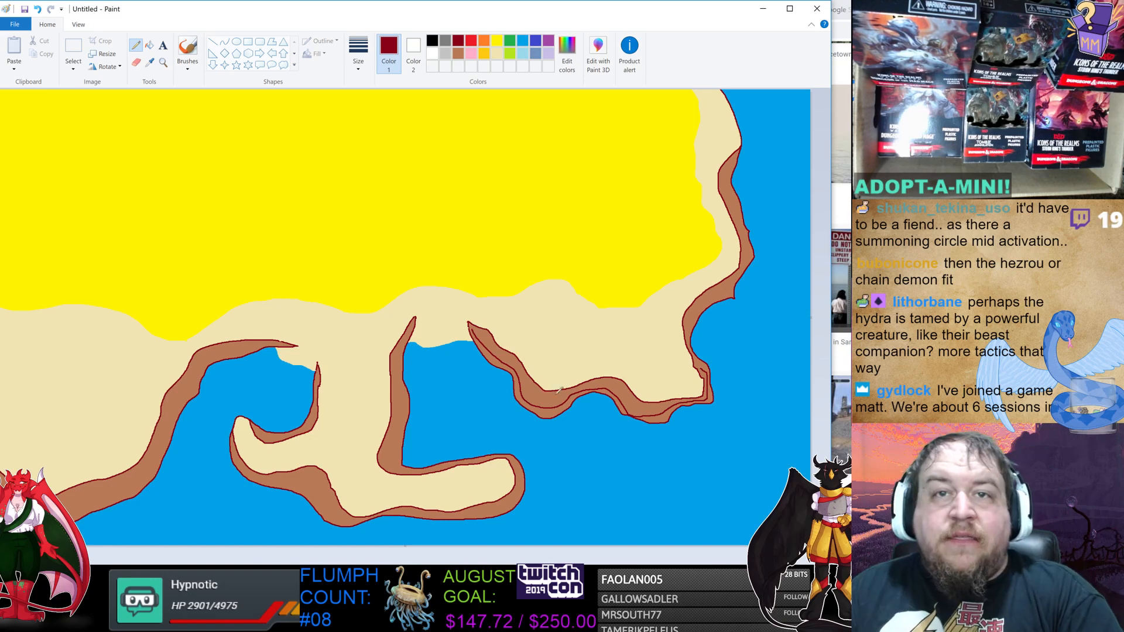
mouse_move(524, 366)
left_mouse_down()
mouse_move(556, 400)
mouse_move(611, 382)
mouse_move(657, 403)
left_mouse_up()
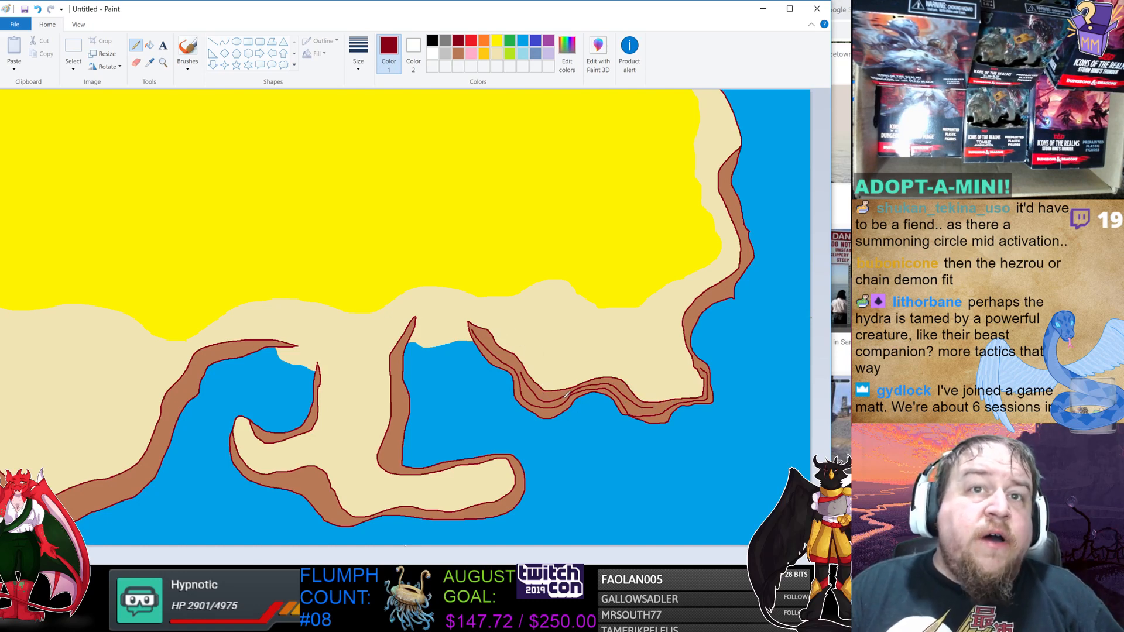
key("ctrl+z")
key("ctrl+z")
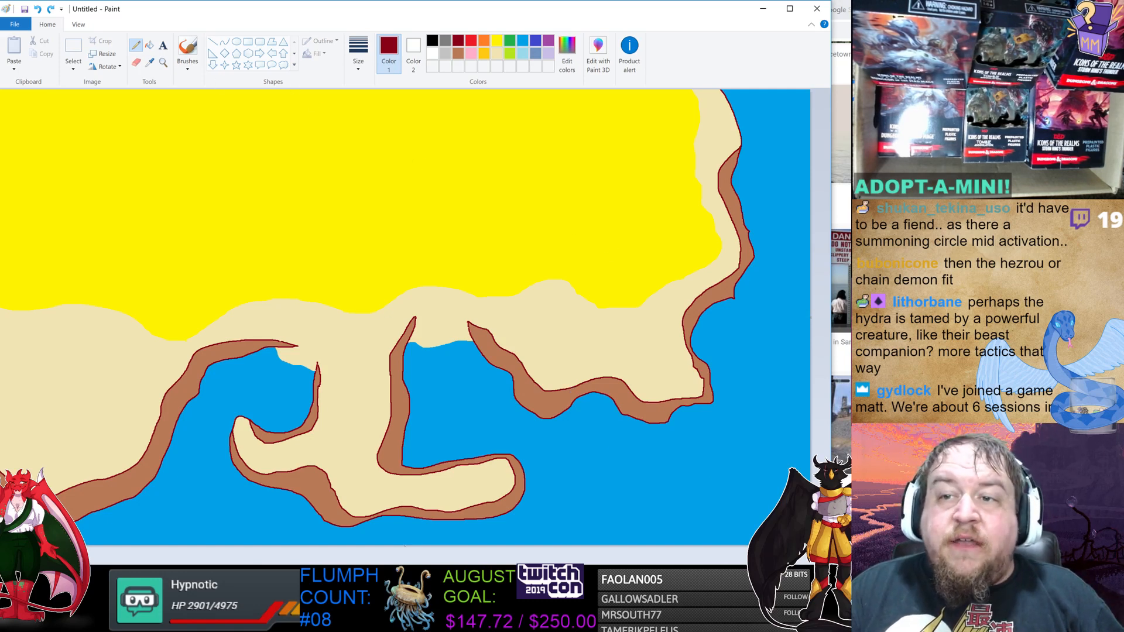
Switch to the thinnest pencil size and draw dark red strata lines along the lower cliff band of the curving headland.
scroll(409, 292, "up", 1)
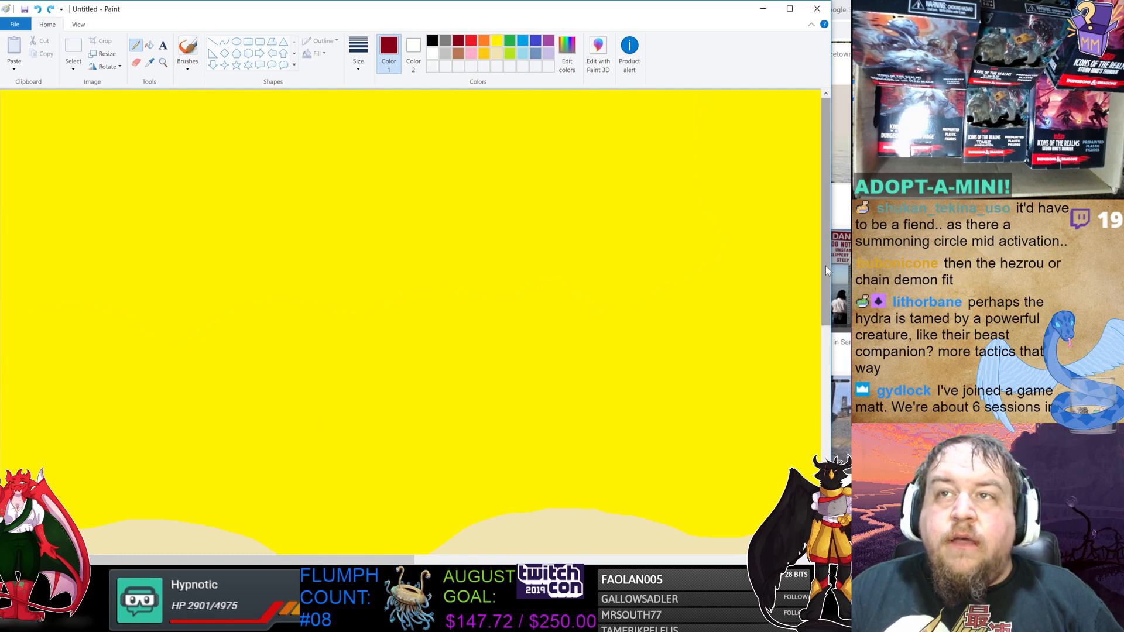
left_click_drag(825, 265, 826, 468)
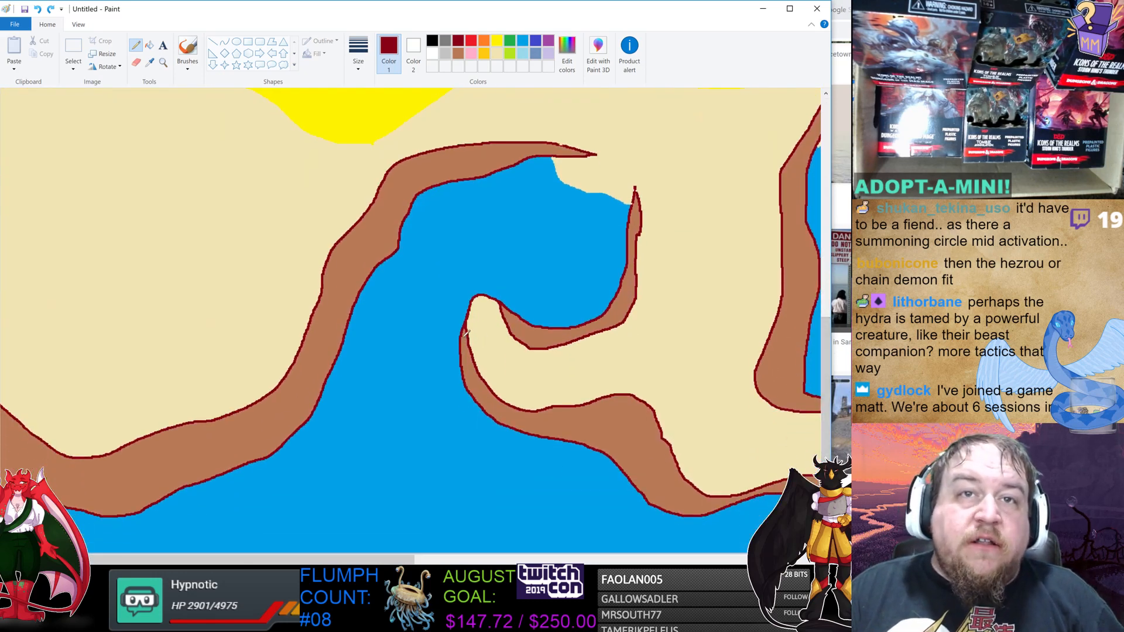
left_click_drag(465, 332, 469, 353)
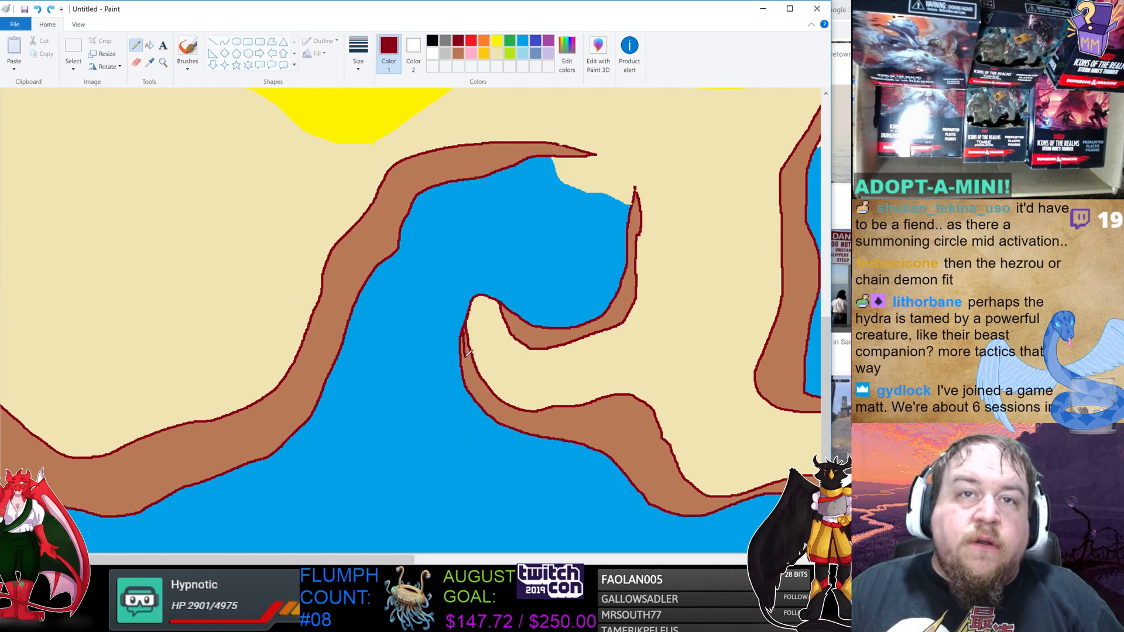
key("ctrl+z")
left_click(353, 61)
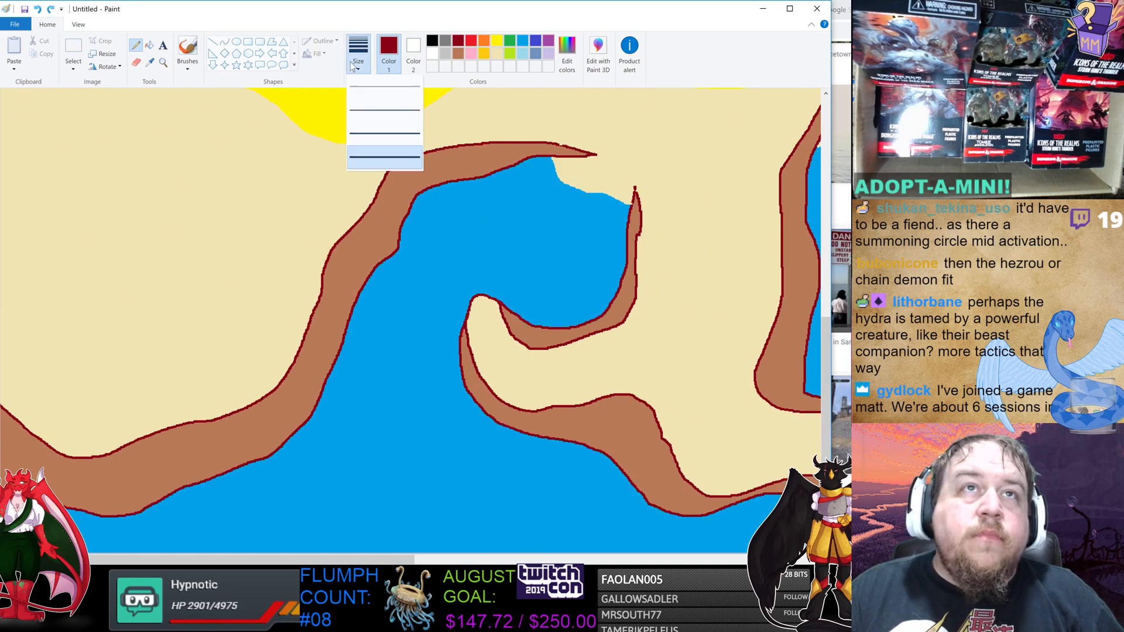
left_click(437, 149)
mouse_move(466, 326)
left_mouse_down()
mouse_move(469, 364)
mouse_move(505, 413)
mouse_move(625, 453)
mouse_move(679, 507)
mouse_move(738, 495)
left_mouse_up()
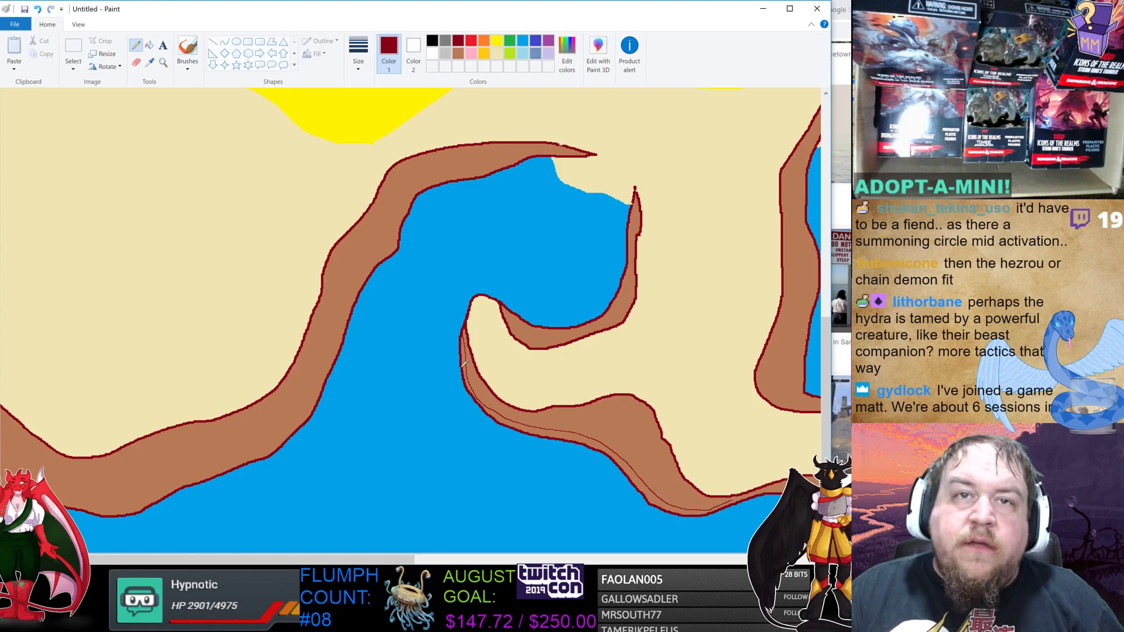
mouse_move(469, 346)
left_mouse_down()
mouse_move(499, 402)
mouse_move(594, 429)
mouse_move(671, 496)
mouse_move(722, 500)
left_mouse_up()
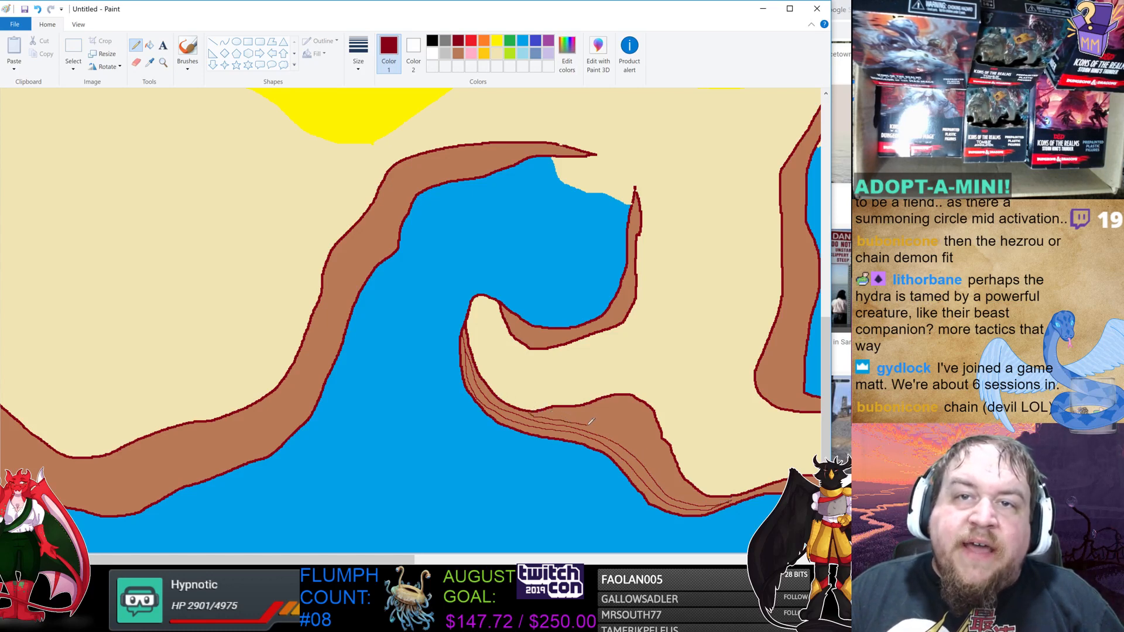
mouse_move(626, 442)
left_mouse_down()
mouse_move(677, 491)
mouse_move(726, 500)
left_mouse_up()
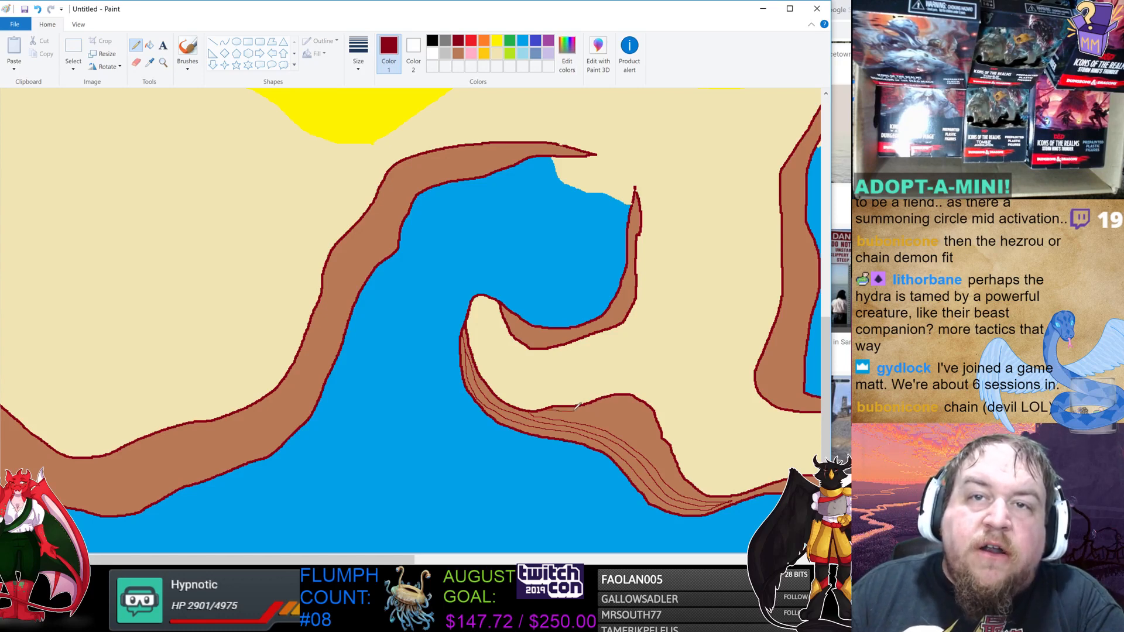
mouse_move(587, 405)
left_mouse_down()
mouse_move(647, 436)
mouse_move(708, 495)
left_mouse_up()
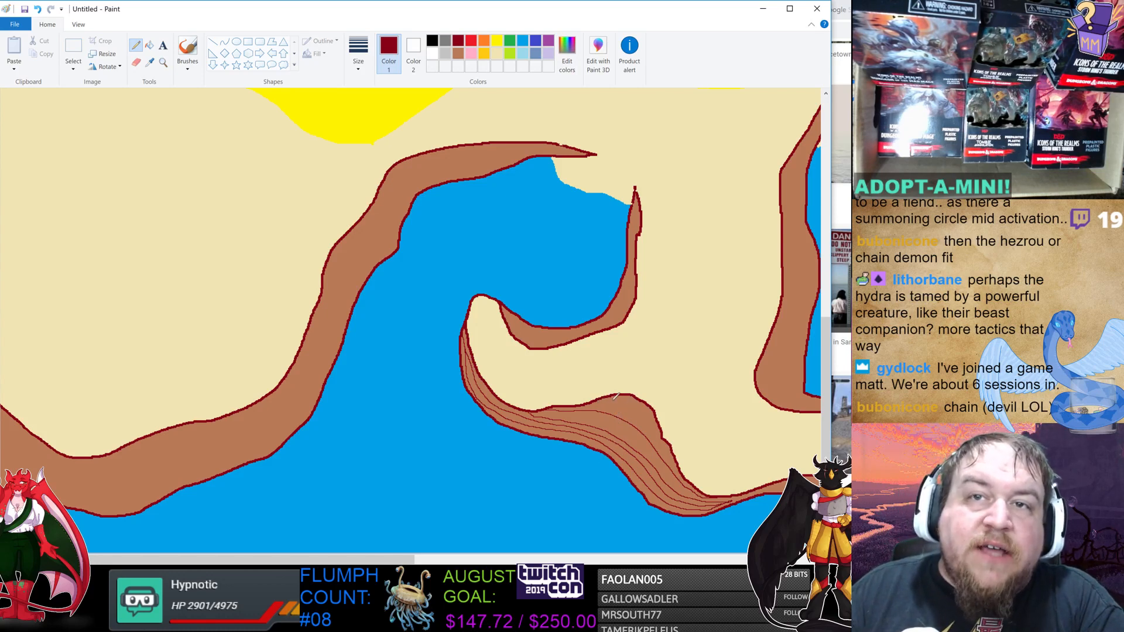
left_click_drag(608, 394, 662, 419)
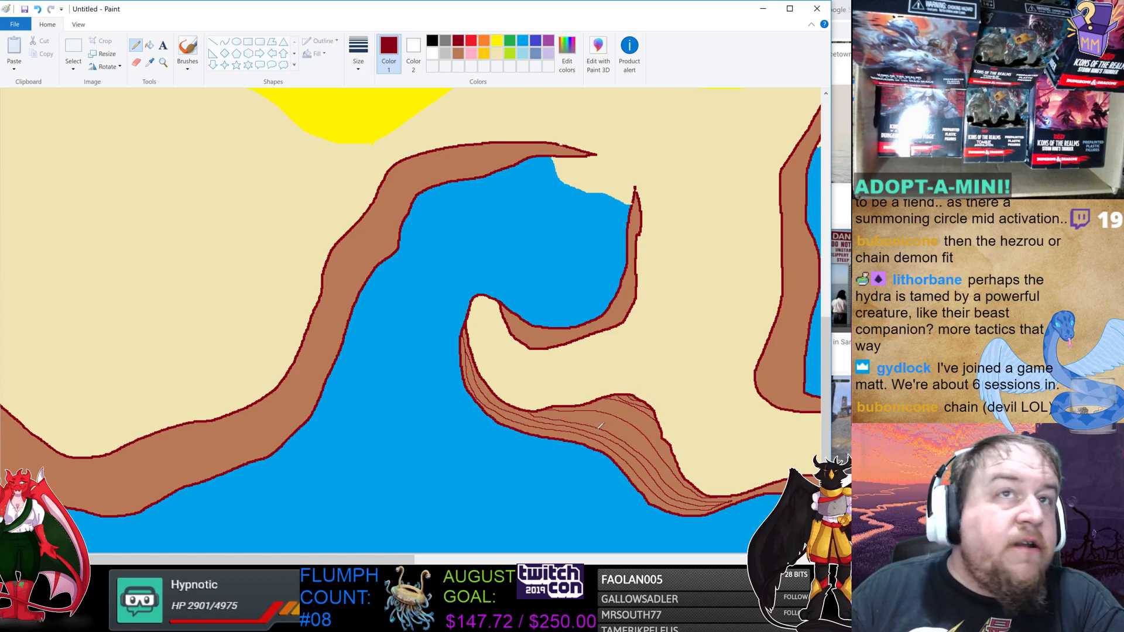
Add dark red strata lines to the inner curled cliff band at the headland's tip.
scroll(410, 317, "down", 2, "ctrl")
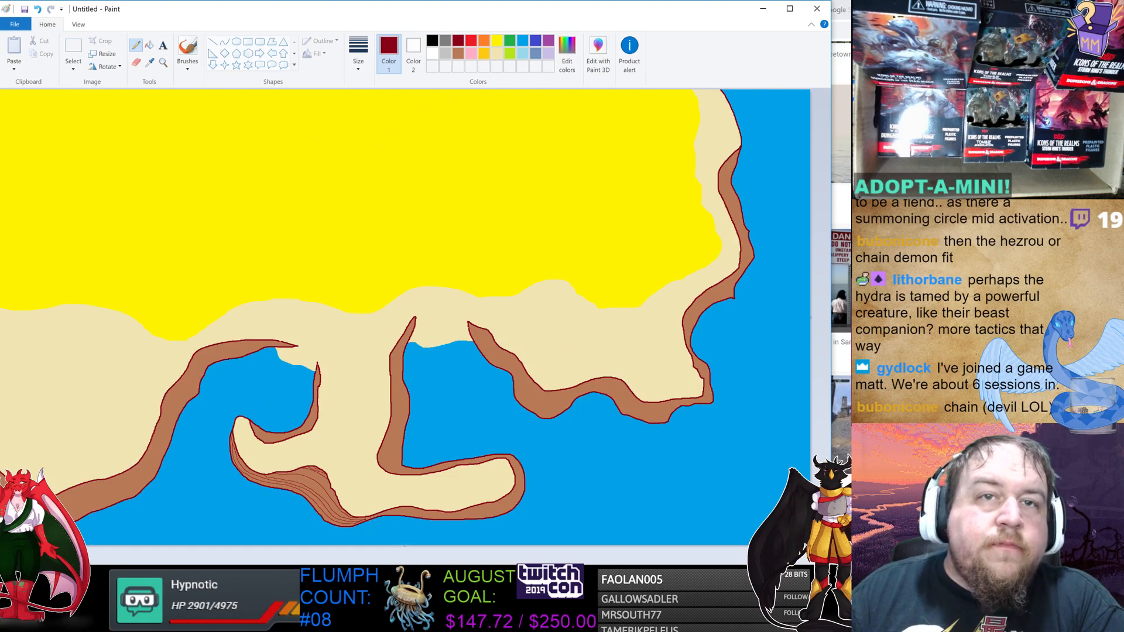
scroll(410, 316, "up", 1, "ctrl")
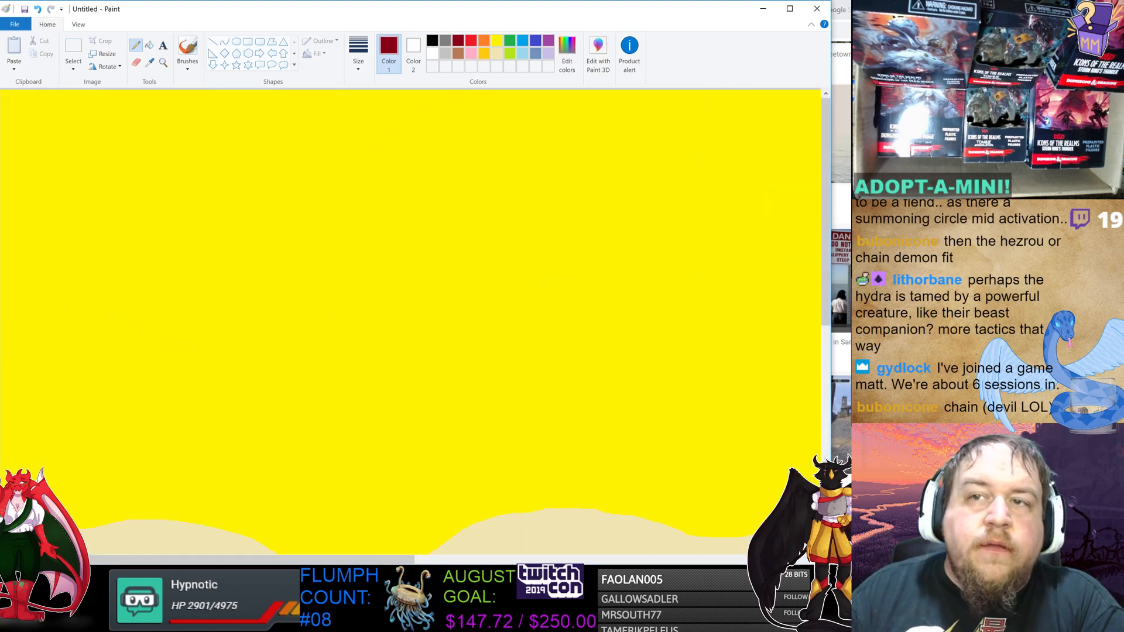
left_click_drag(824, 298, 811, 499)
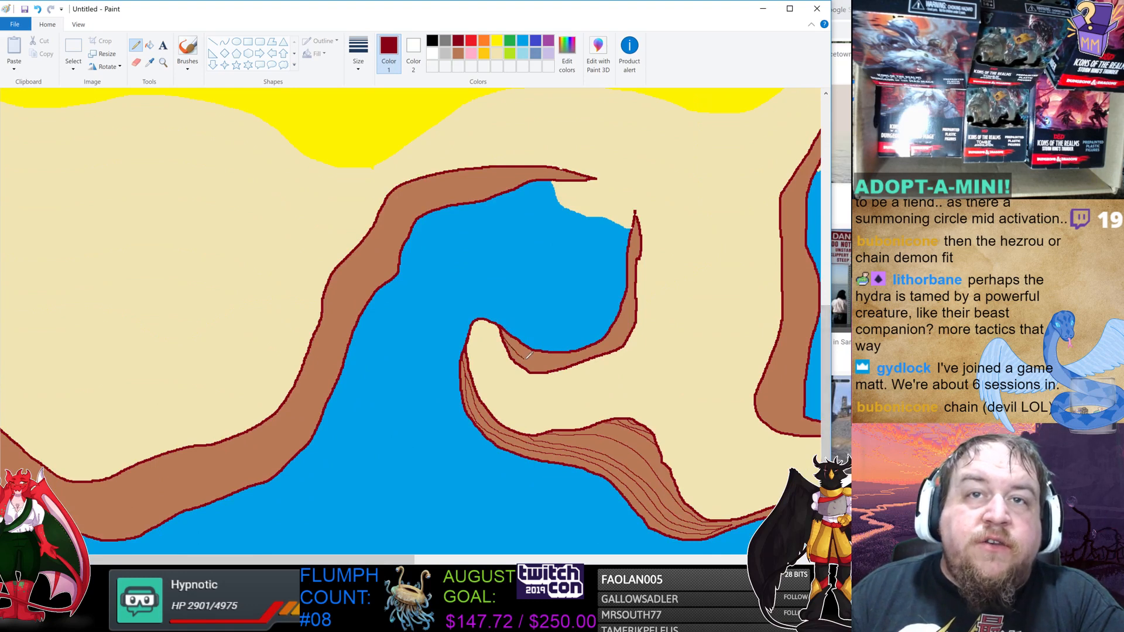
left_click_drag(558, 361, 588, 353)
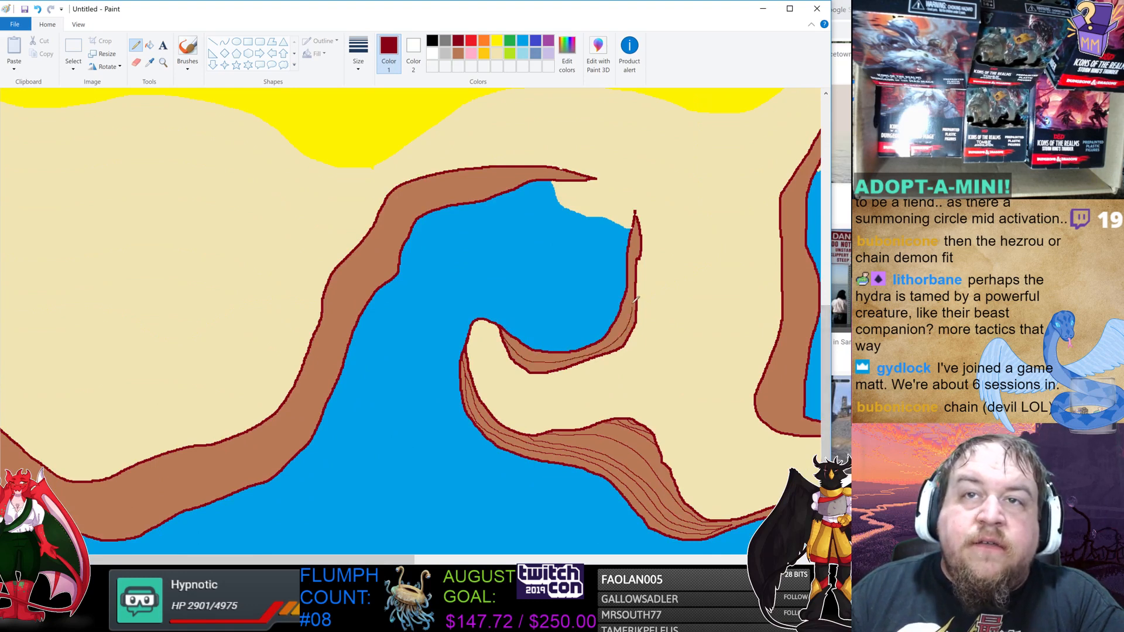
left_click_drag(637, 299, 641, 232)
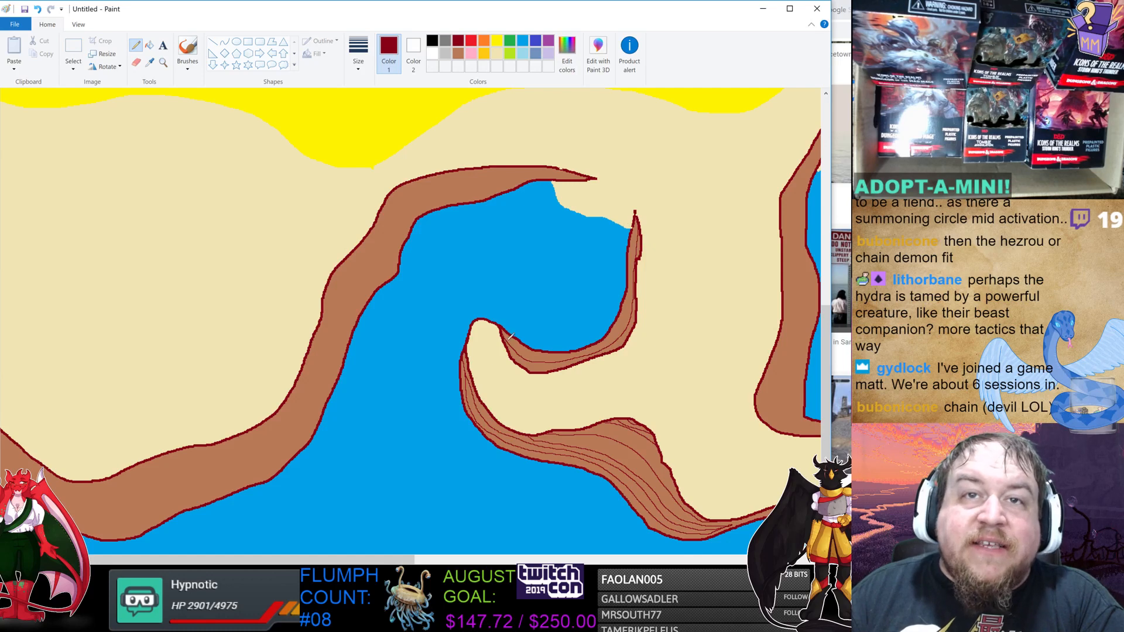
mouse_move(504, 331)
left_mouse_down()
mouse_move(555, 355)
mouse_move(599, 346)
mouse_move(627, 312)
mouse_move(634, 218)
left_mouse_up()
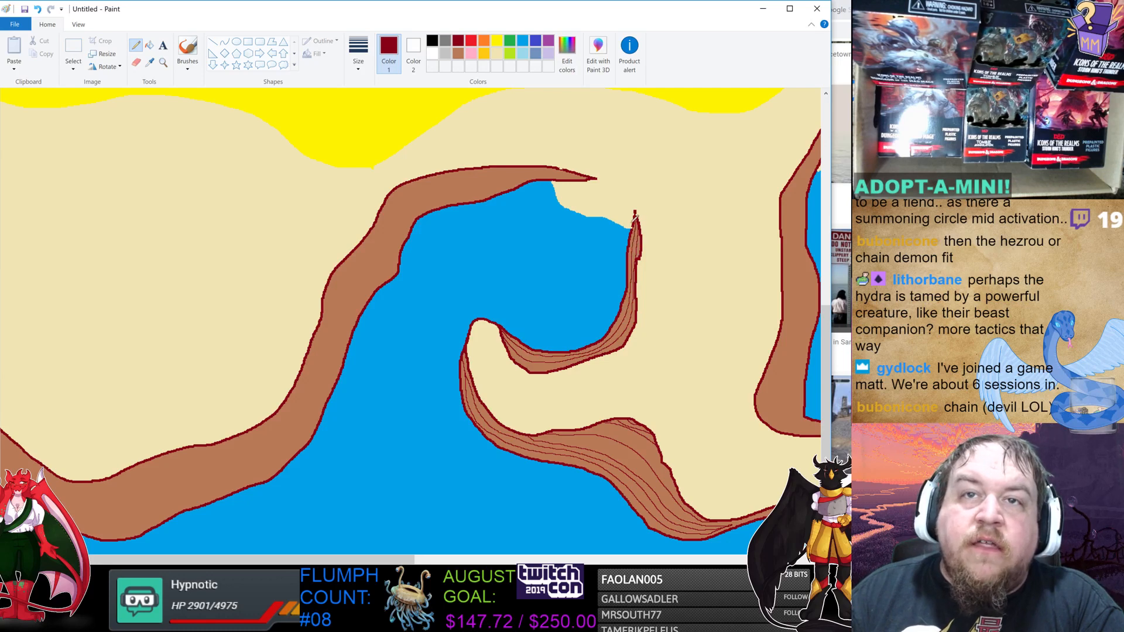
left_click_drag(518, 358, 536, 365)
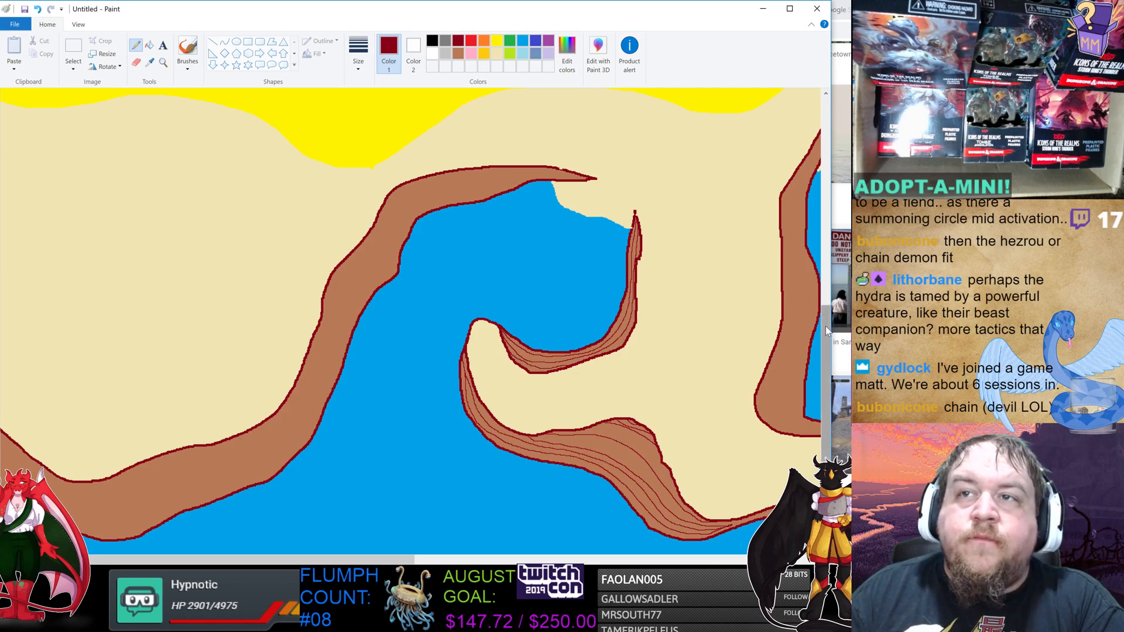
mouse_move(825, 325)
left_mouse_down()
mouse_move(822, 377)
mouse_move(826, 358)
left_mouse_up()
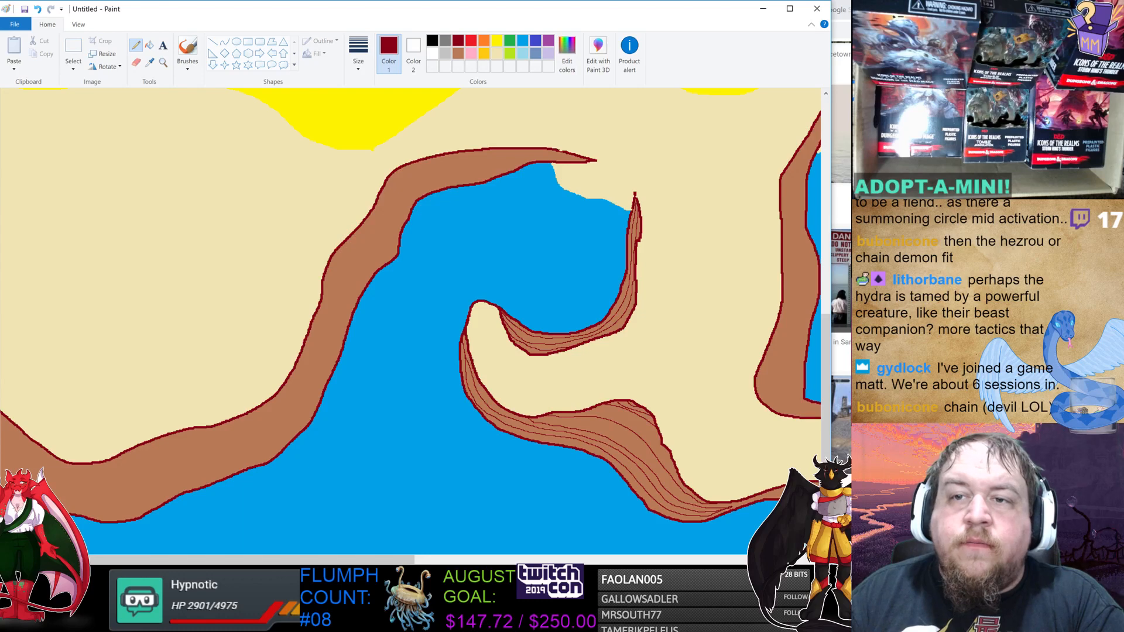
Try drawing contour rings on the sandy peninsula, then undo them.
scroll(556, 359, "down", 3, "ctrl")
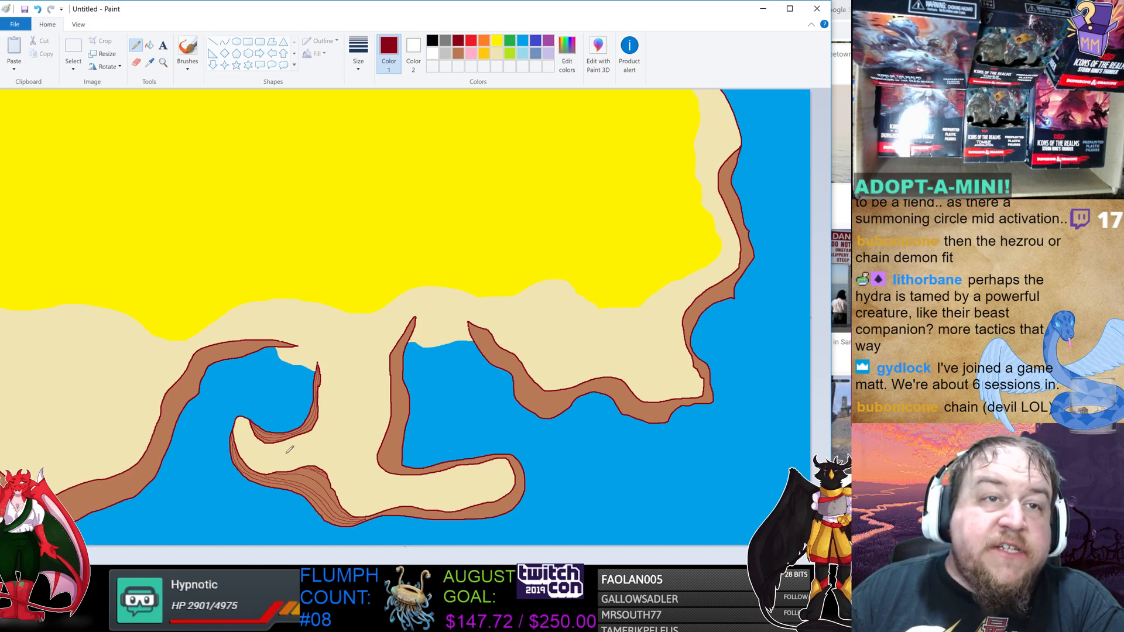
mouse_move(286, 453)
left_mouse_down()
mouse_move(280, 445)
mouse_move(273, 458)
mouse_move(290, 464)
mouse_move(304, 447)
mouse_move(288, 445)
mouse_move(270, 468)
mouse_move(315, 456)
mouse_move(324, 436)
mouse_move(299, 434)
left_mouse_up()
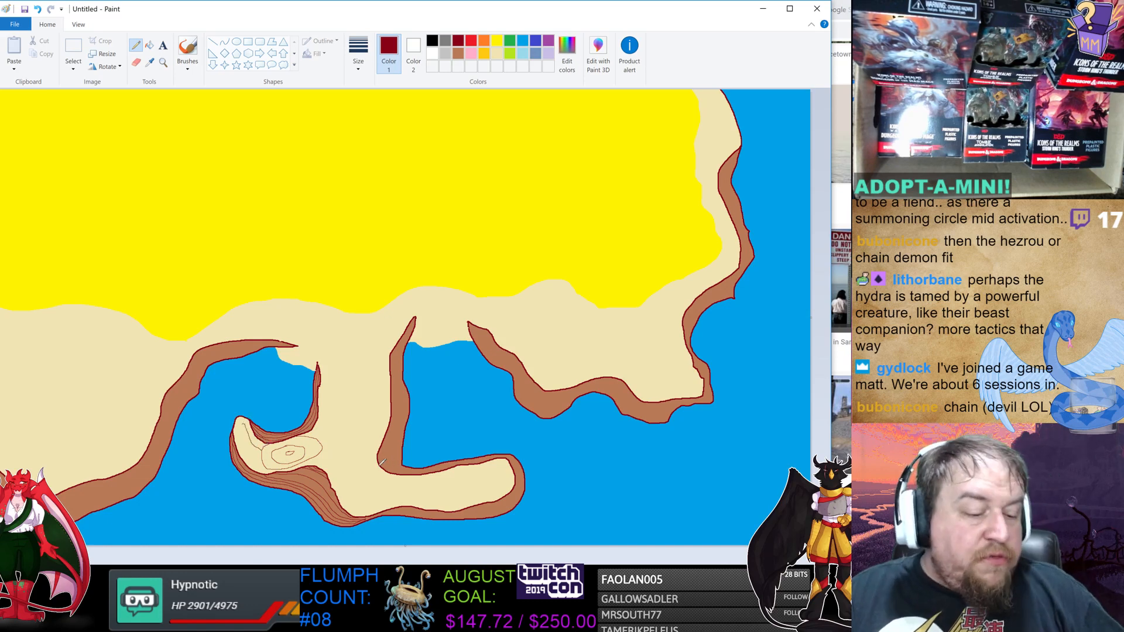
key("ctrl+z")
key("ctrl+z")
key("ctrl+z")
key("ctrl+z")
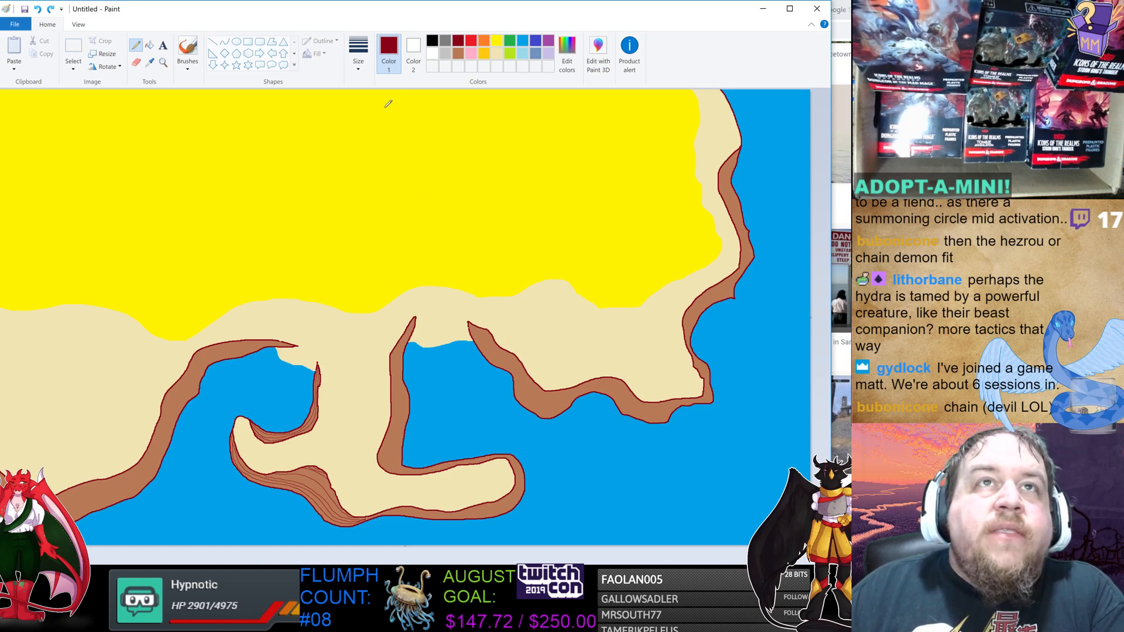
Outline an area at the neck between the two bays in grey and fill it grey.
left_click(446, 53)
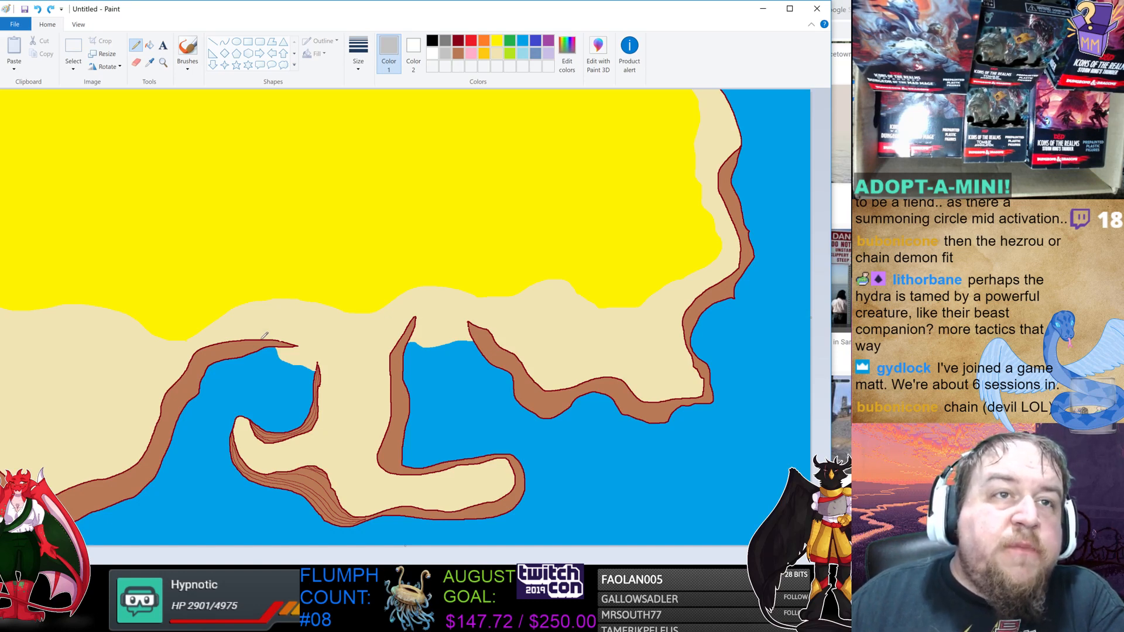
mouse_move(261, 339)
left_mouse_down()
mouse_move(352, 332)
mouse_move(421, 298)
mouse_move(452, 301)
mouse_move(485, 326)
left_mouse_up()
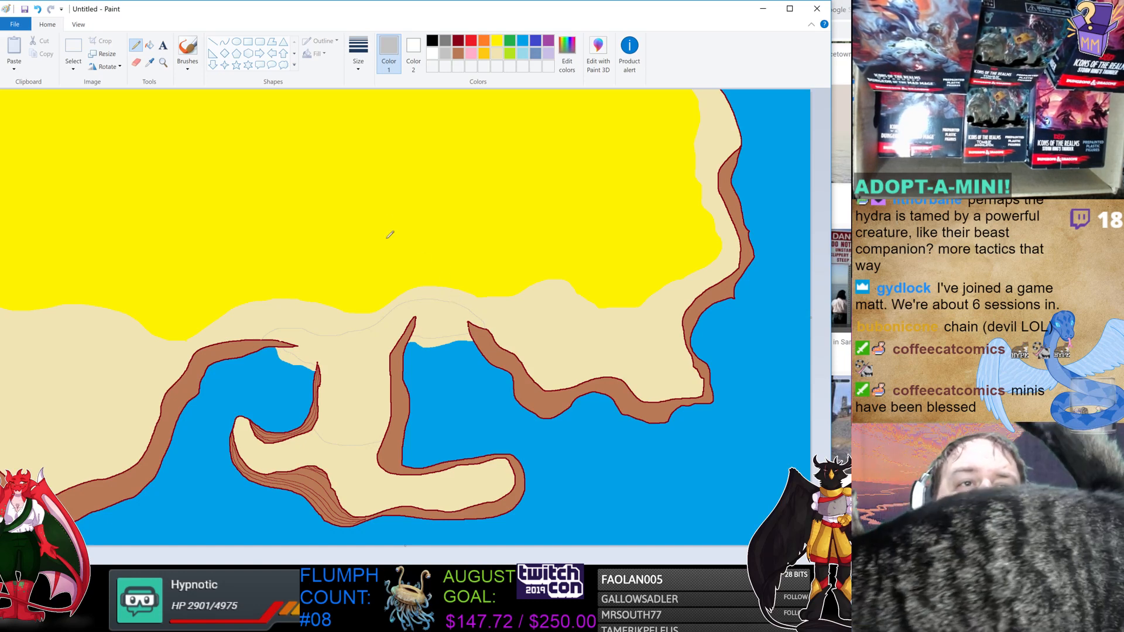
left_click(149, 45)
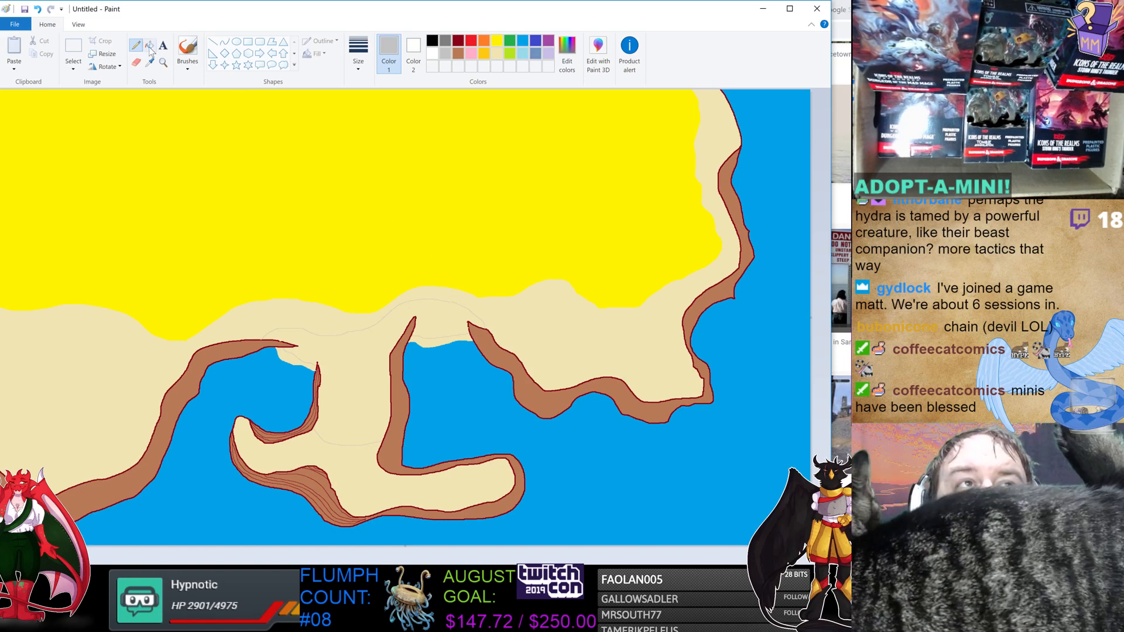
left_click(364, 353)
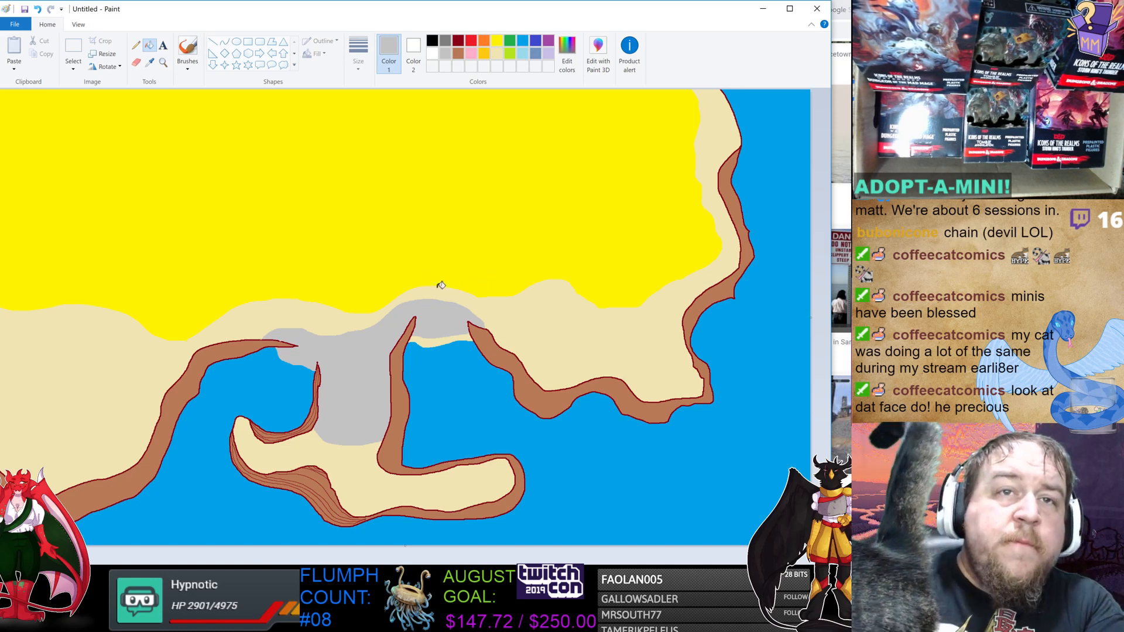
Fill the small patch at the grey area's left edge with sand colour.
left_click(496, 52)
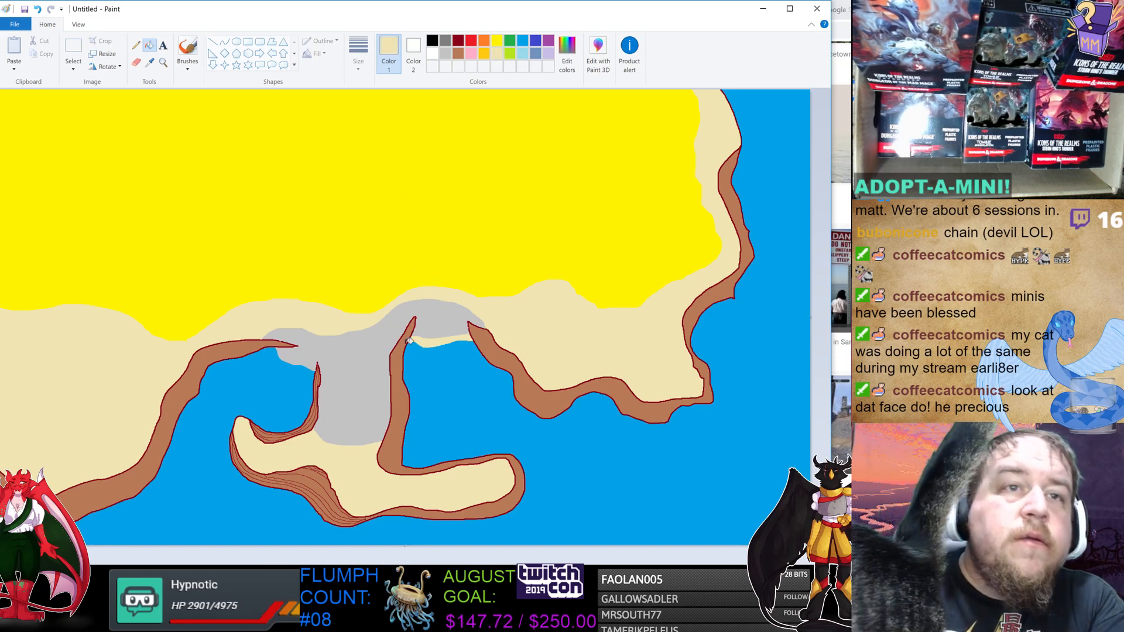
left_click(136, 45)
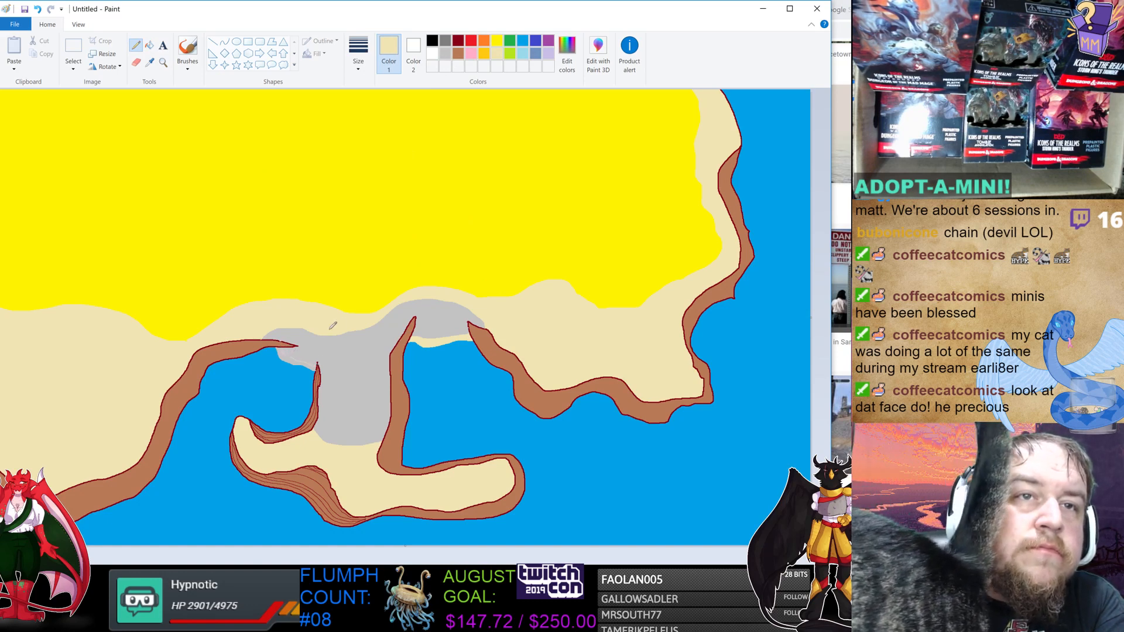
left_click(150, 45)
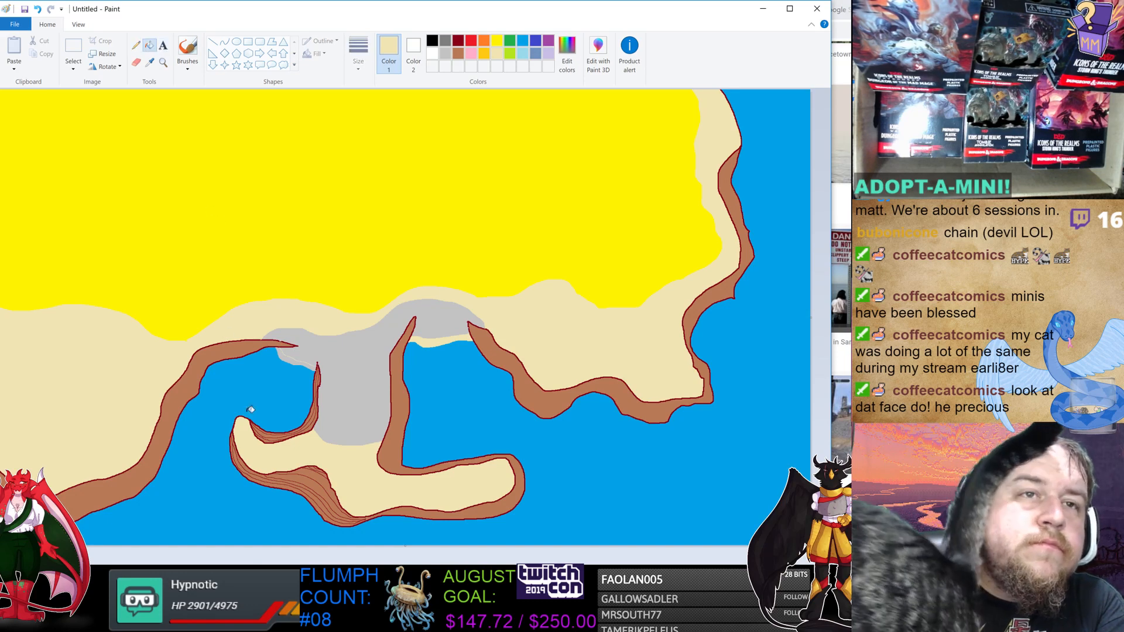
left_click(290, 352)
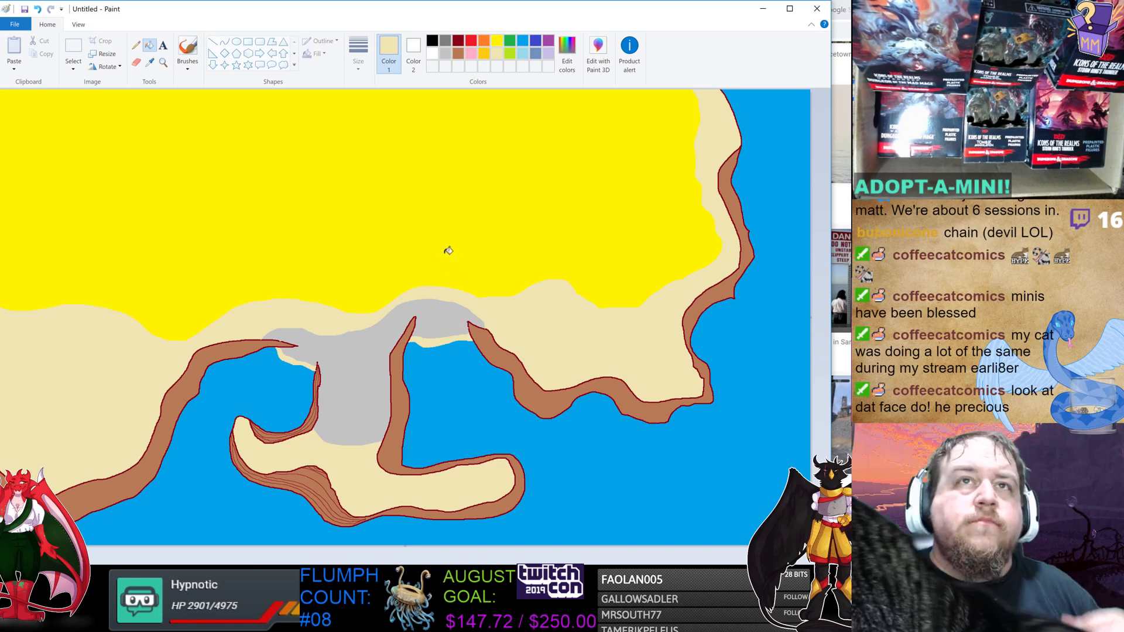
Draw small grey rectangular piers jutting from the grey area into the bay and fill them grey.
left_click(446, 54)
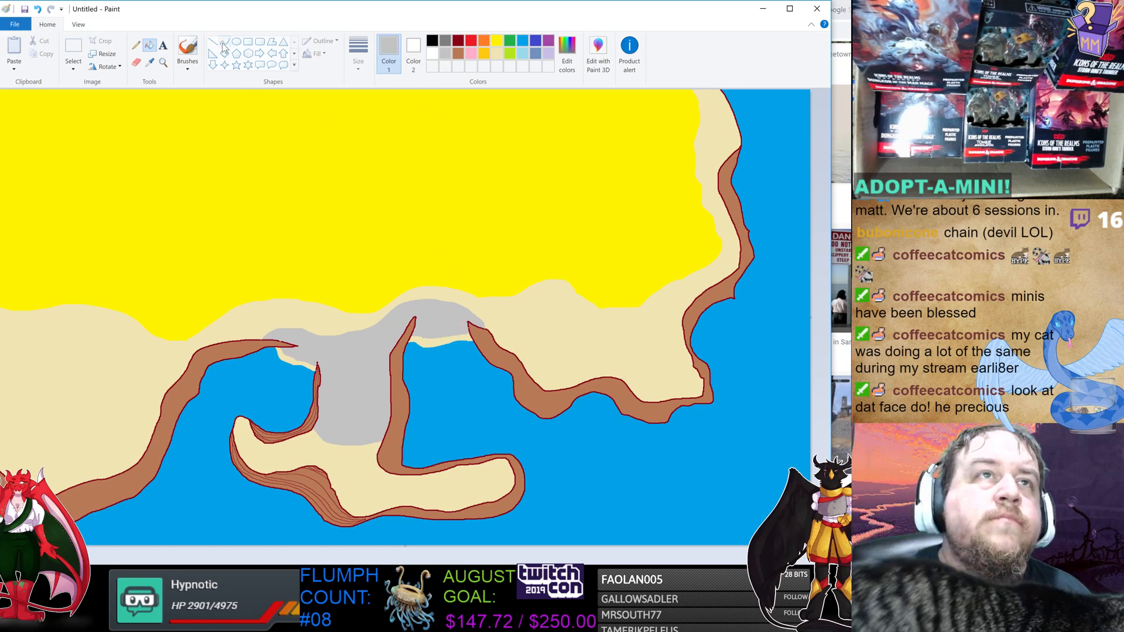
left_click(249, 41)
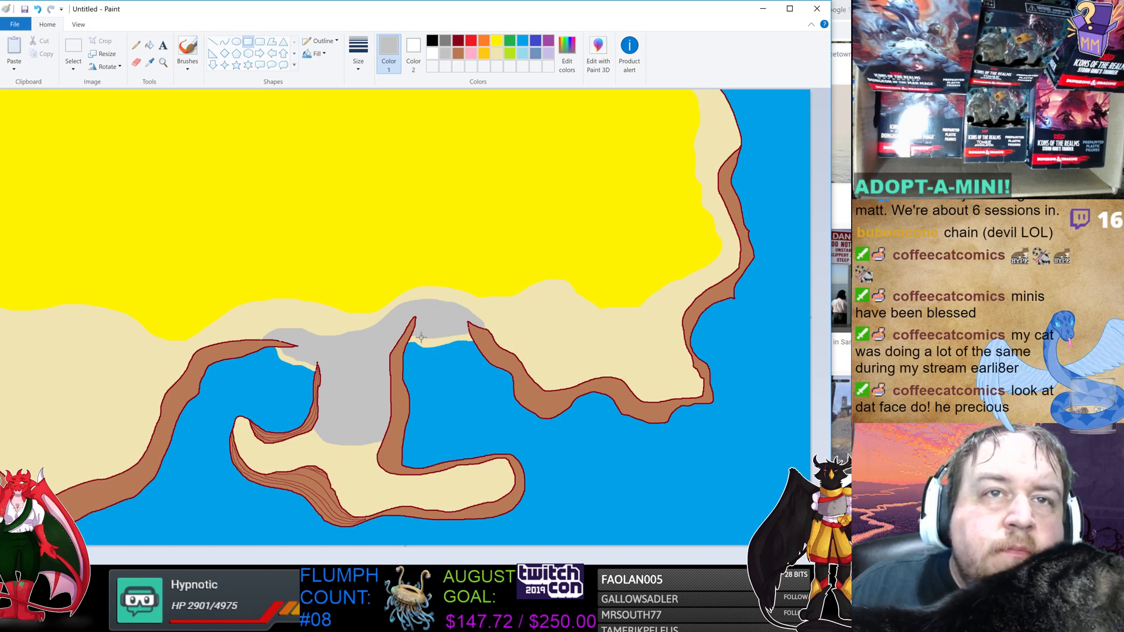
mouse_move(420, 337)
left_mouse_down()
mouse_move(423, 361)
mouse_move(451, 344)
left_mouse_up()
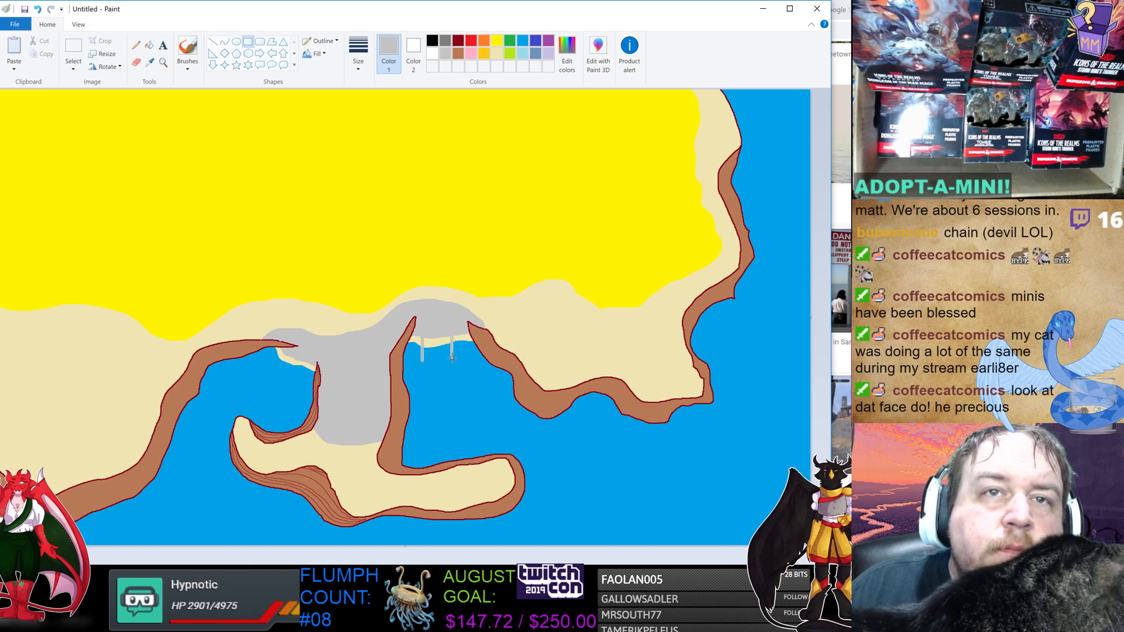
left_click_drag(453, 359, 455, 361)
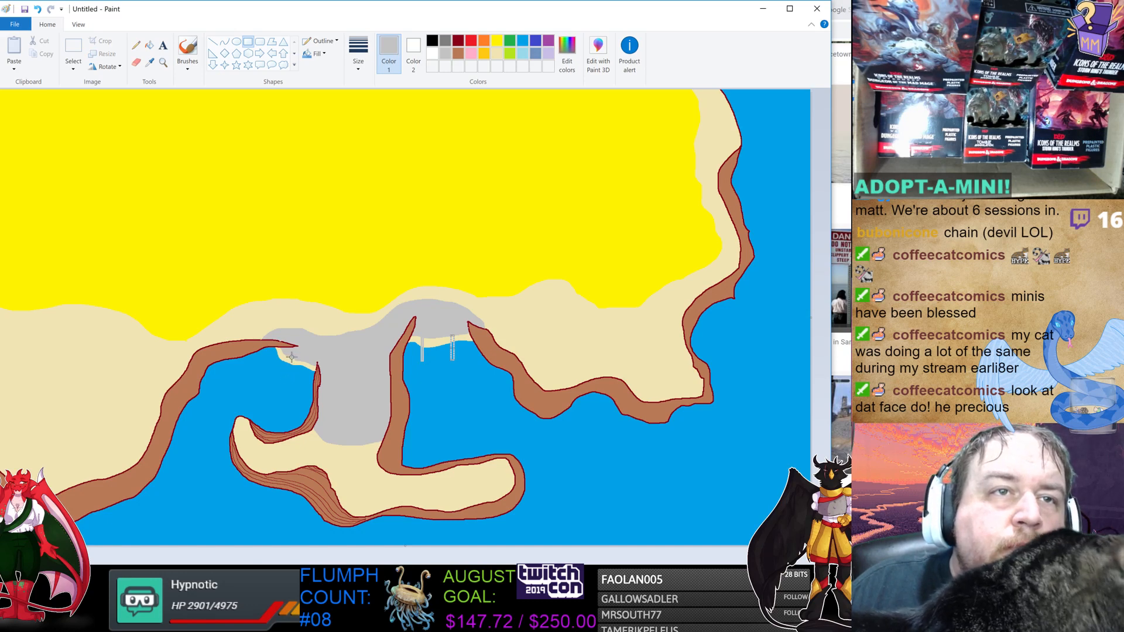
left_click_drag(291, 352, 294, 382)
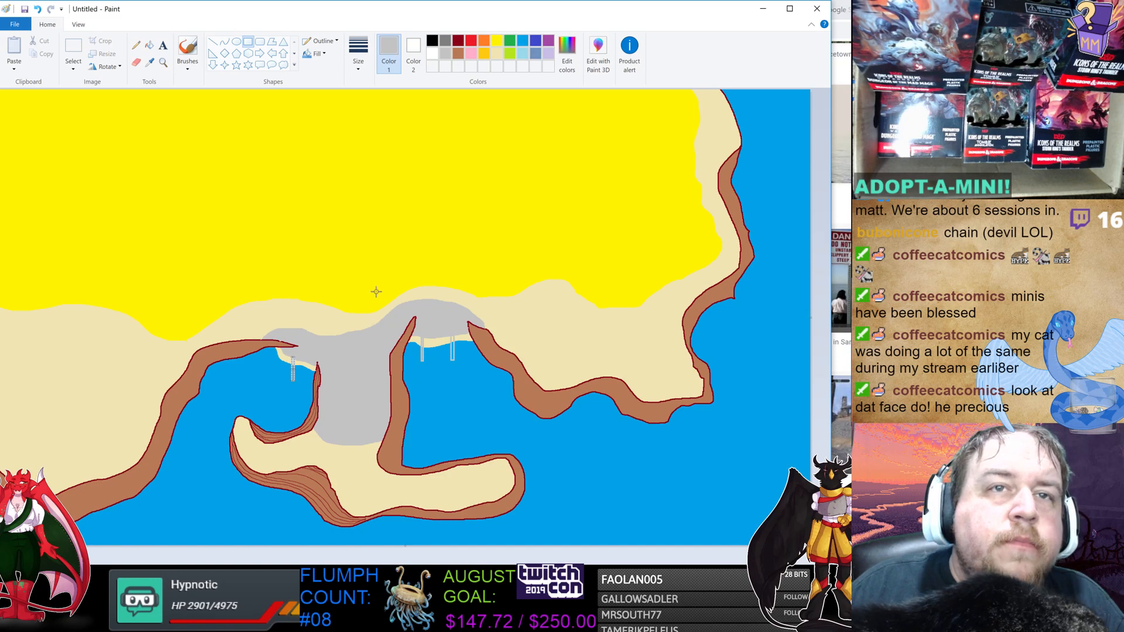
left_click(149, 45)
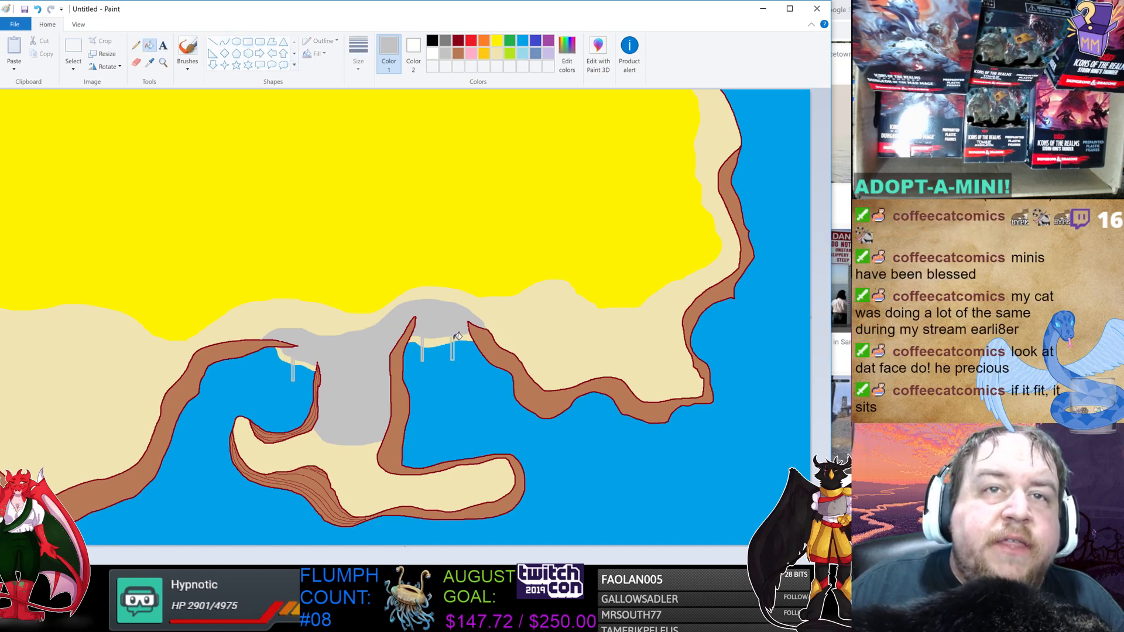
left_click(452, 349)
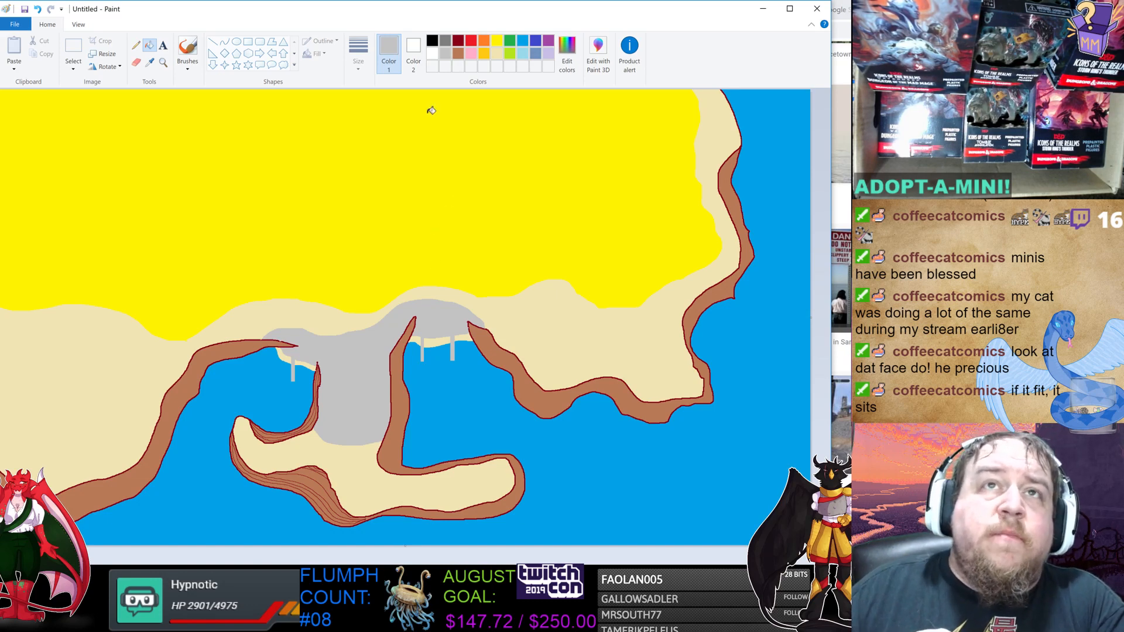
Outline a lavender blob in the yellow desert and fill it lavender.
left_click(550, 54)
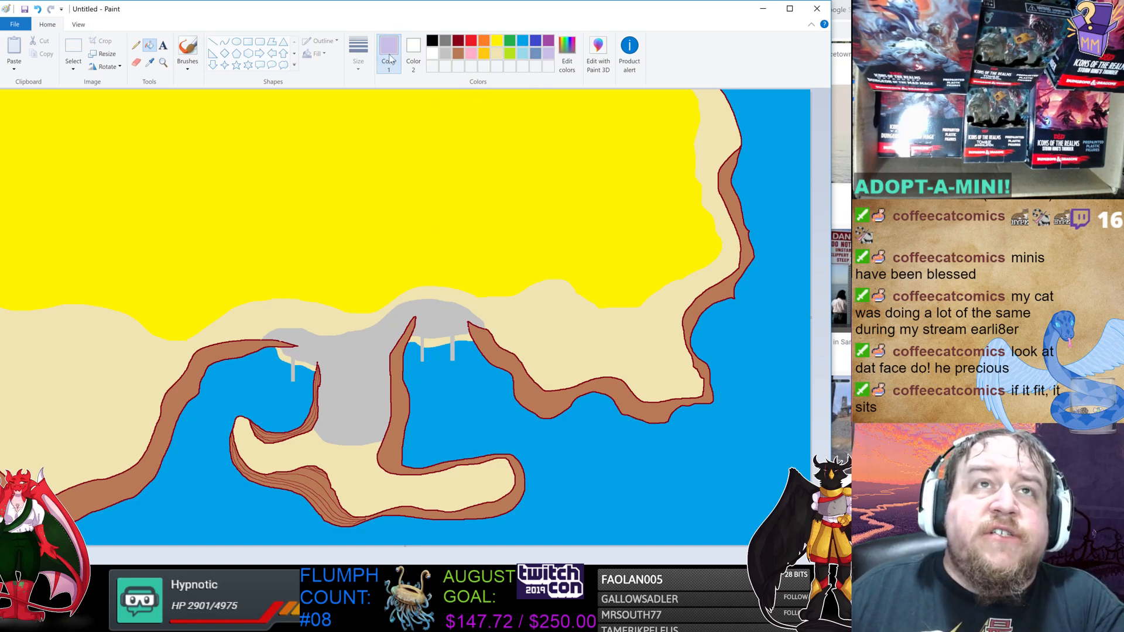
left_click(136, 47)
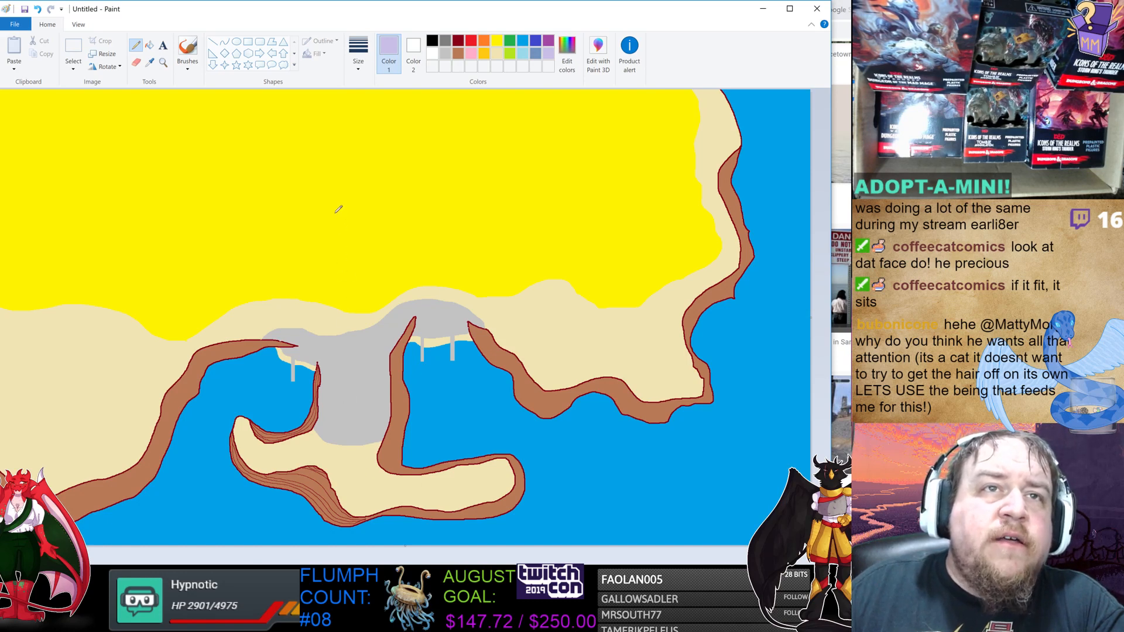
mouse_move(283, 194)
left_mouse_down()
mouse_move(283, 214)
mouse_move(322, 229)
mouse_move(403, 204)
mouse_move(410, 185)
mouse_move(363, 157)
mouse_move(328, 164)
left_mouse_up()
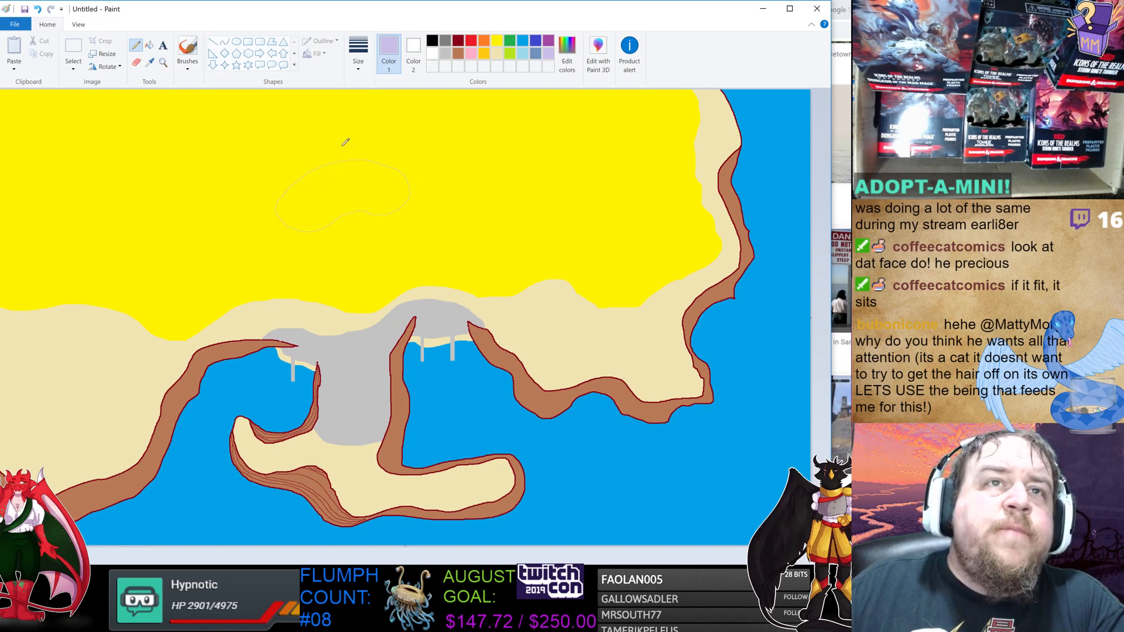
left_click(149, 45)
left_click(349, 188)
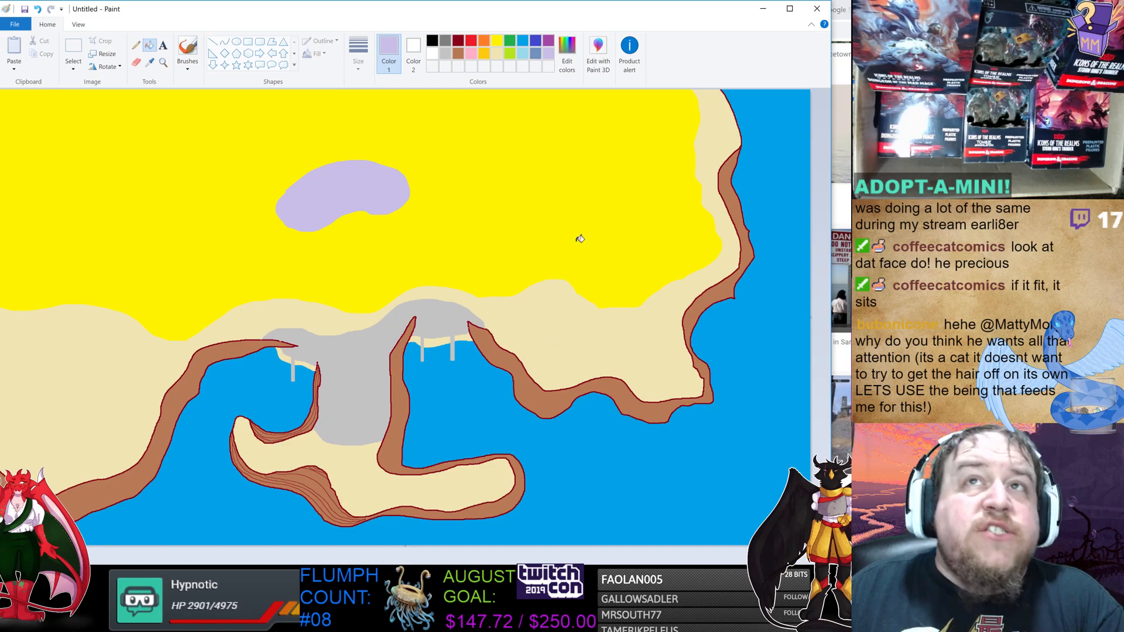
Switch to the browser to read the dictionary definition of desert, then return to Paint.
left_click(848, 50)
left_click(560, 10)
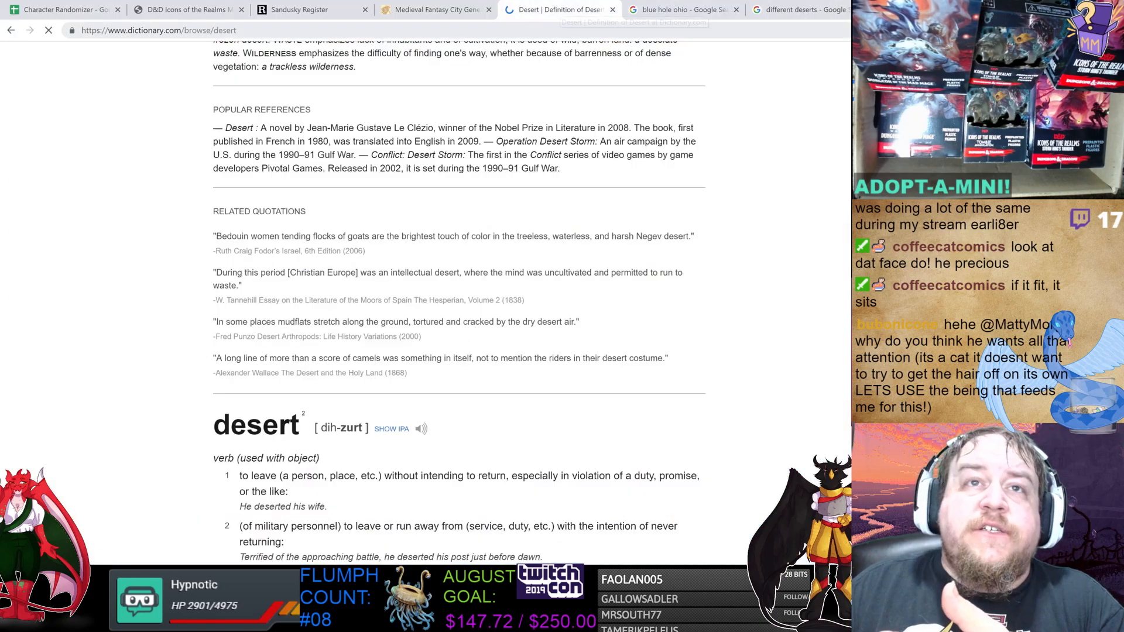
scroll(416, 243, "up", 12)
scroll(417, 244, "up", 4)
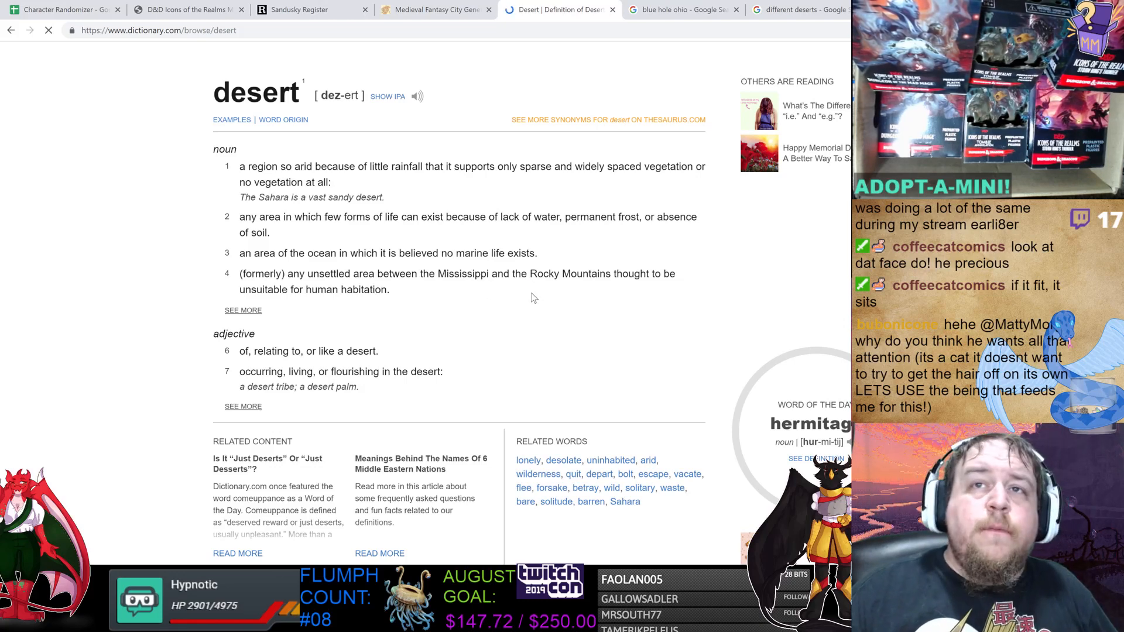
key("alt+Tab")
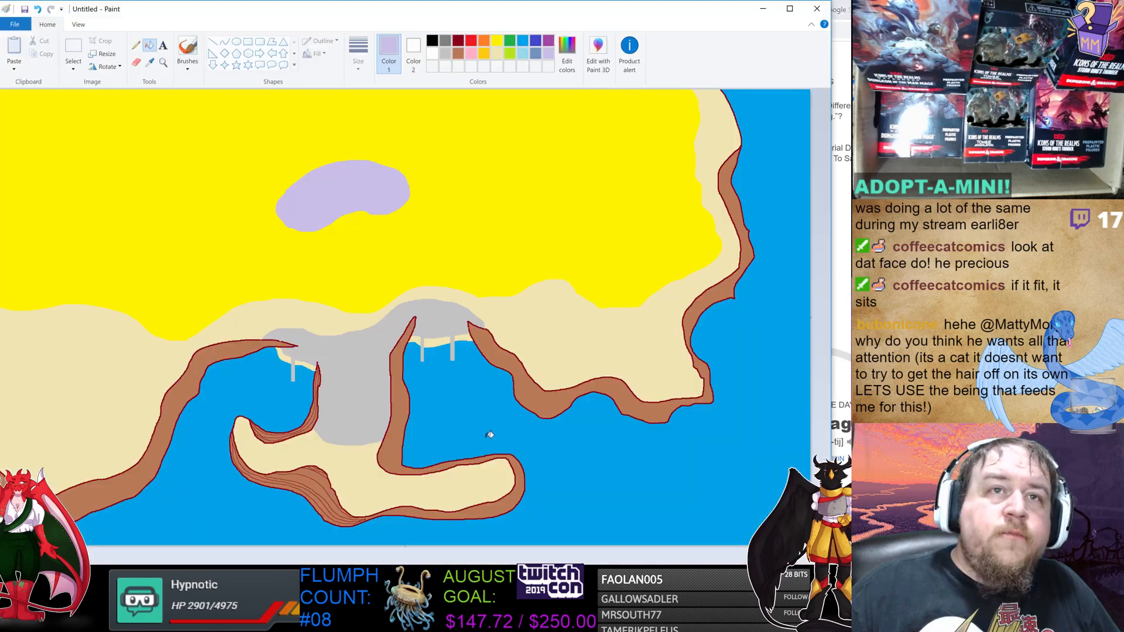
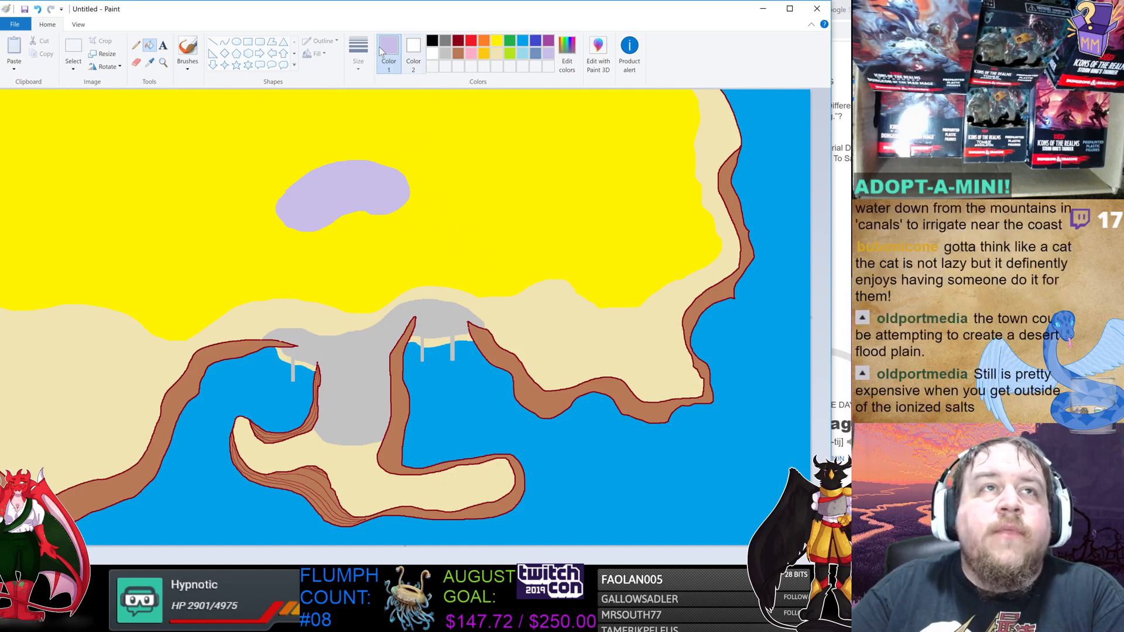
Draw three thick blue double-line canals running from the grey town up to the lavender blob in the desert.
left_click(535, 41)
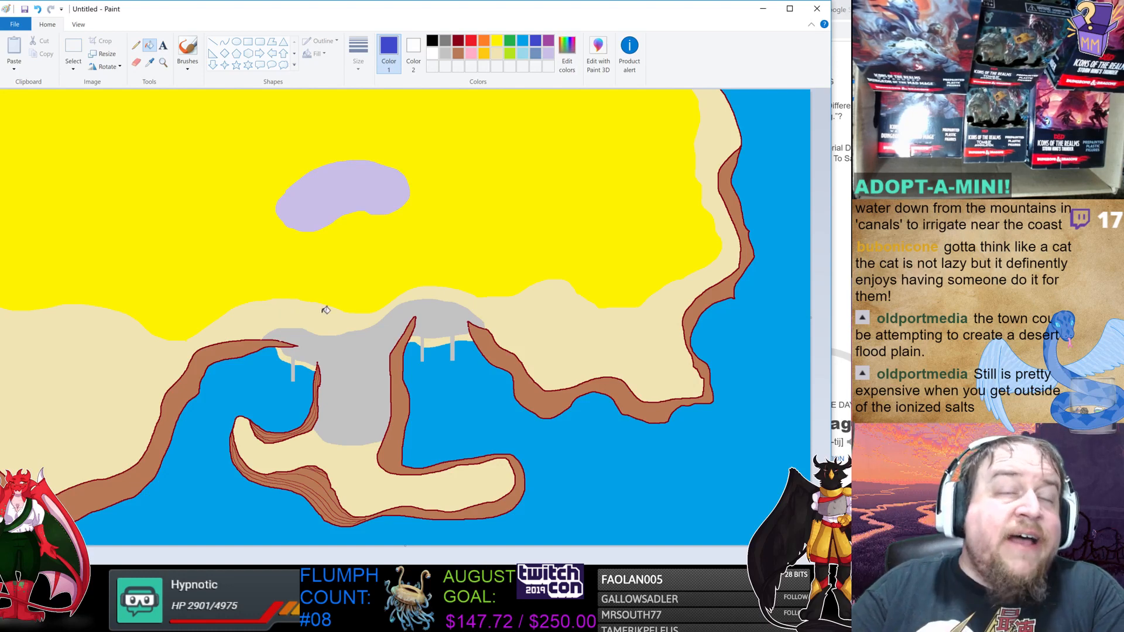
left_click(135, 46)
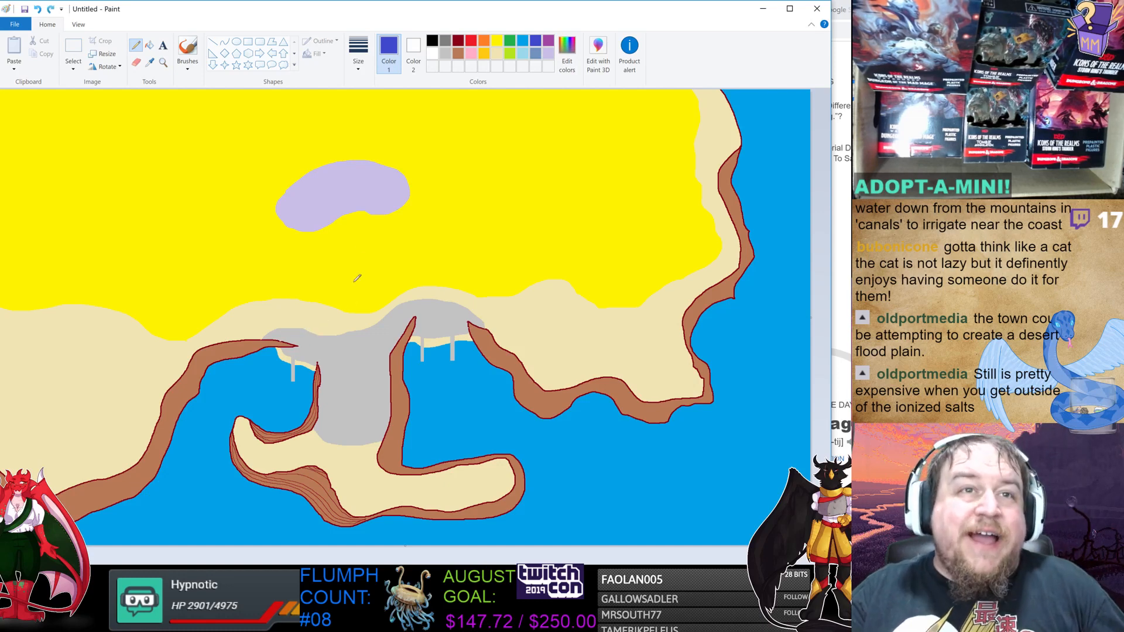
left_click(359, 65)
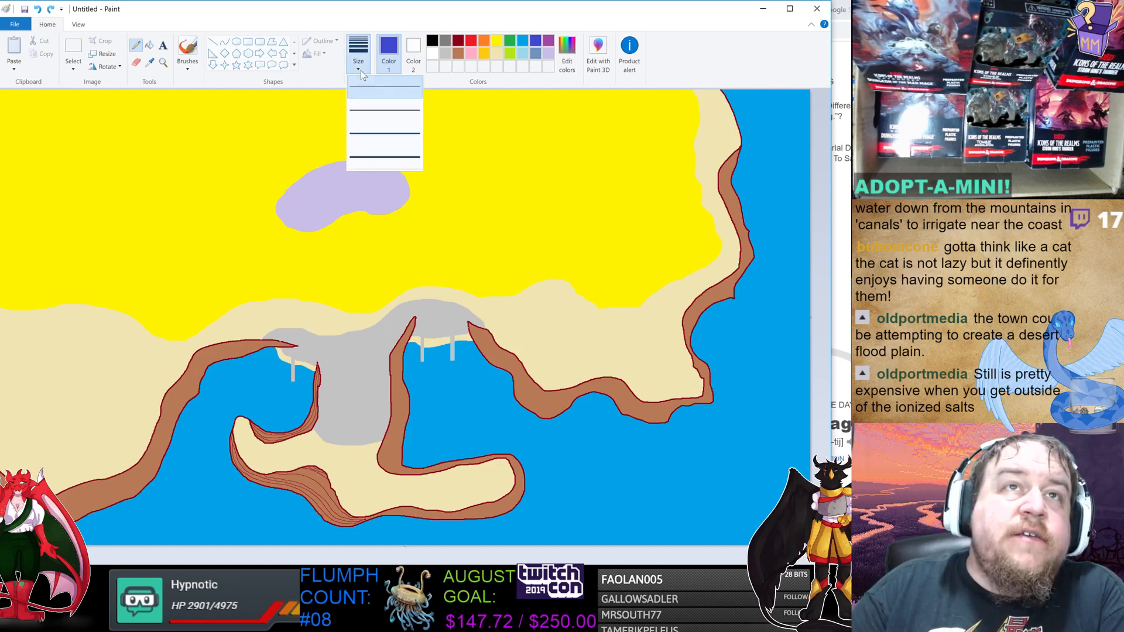
left_click(403, 152)
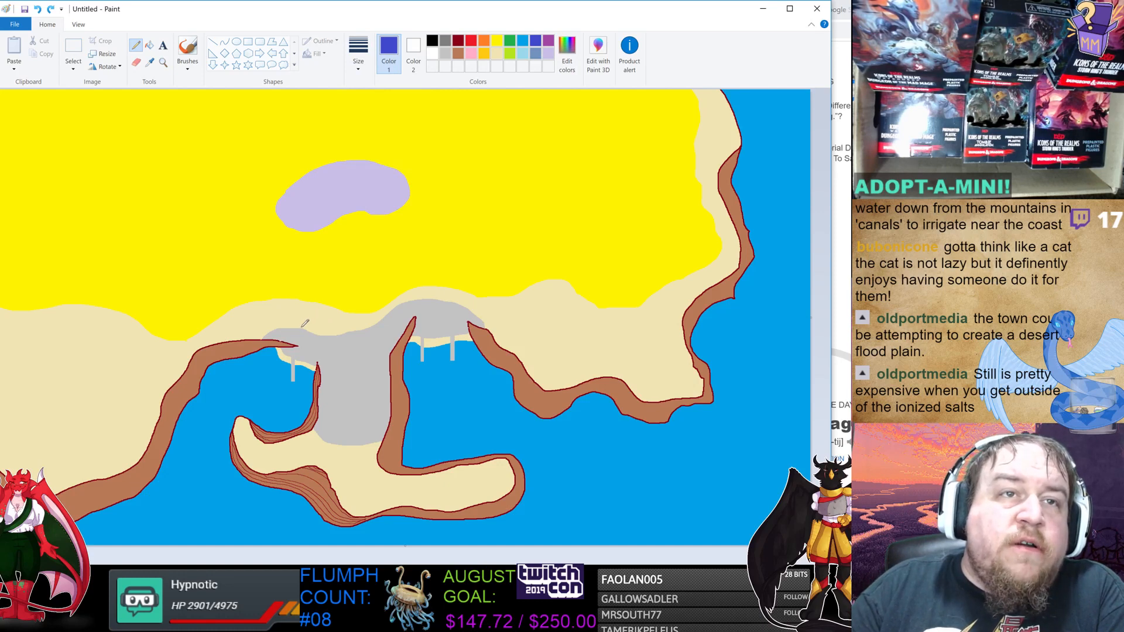
mouse_move(303, 327)
left_mouse_down()
mouse_move(324, 267)
mouse_move(318, 229)
left_mouse_up()
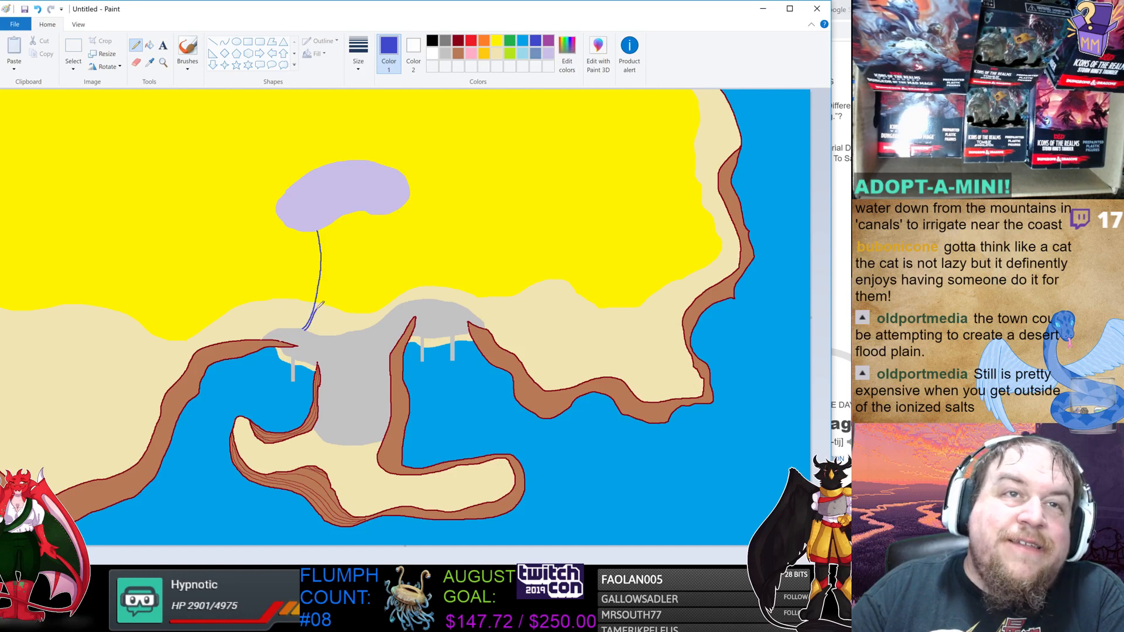
left_click_drag(316, 312, 321, 230)
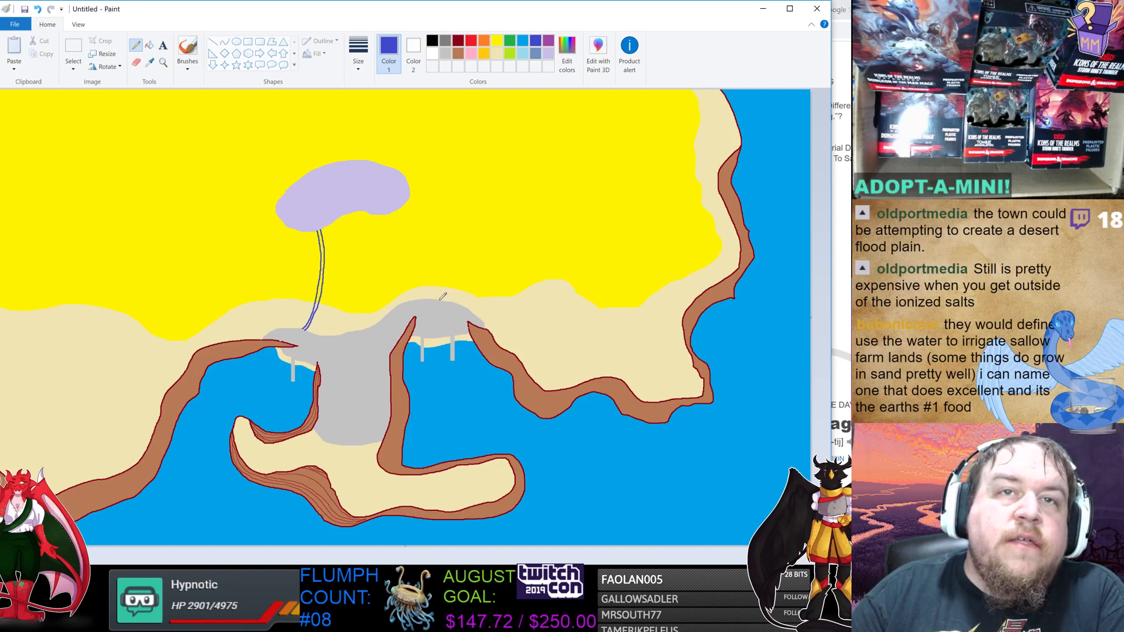
mouse_move(445, 288)
left_mouse_down()
mouse_move(450, 255)
mouse_move(397, 220)
left_mouse_up()
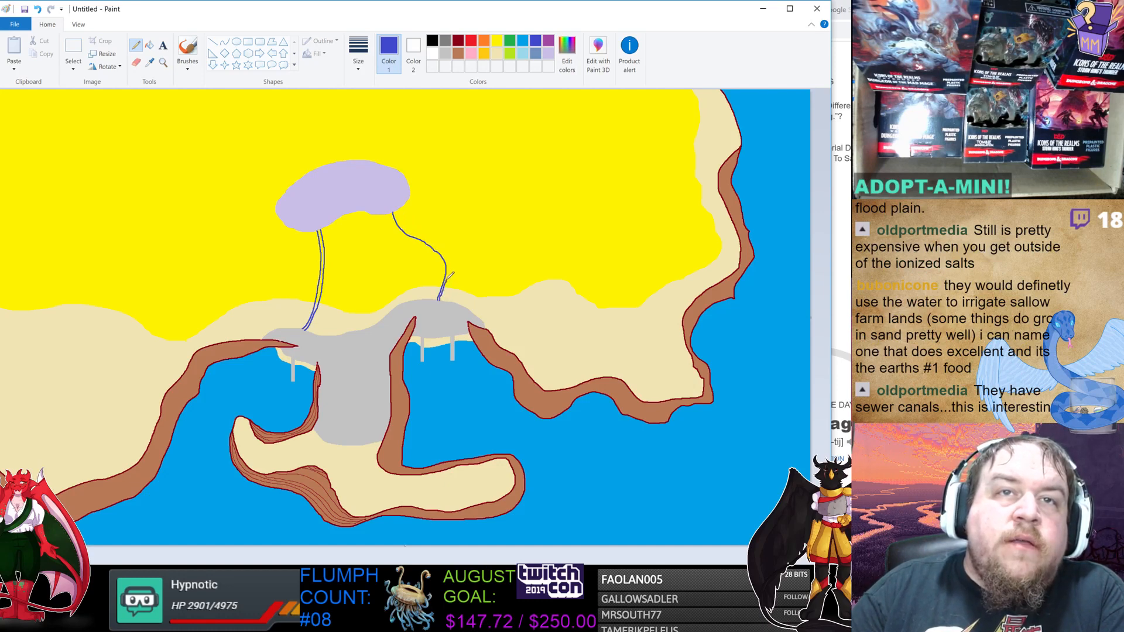
left_click_drag(449, 270, 399, 214)
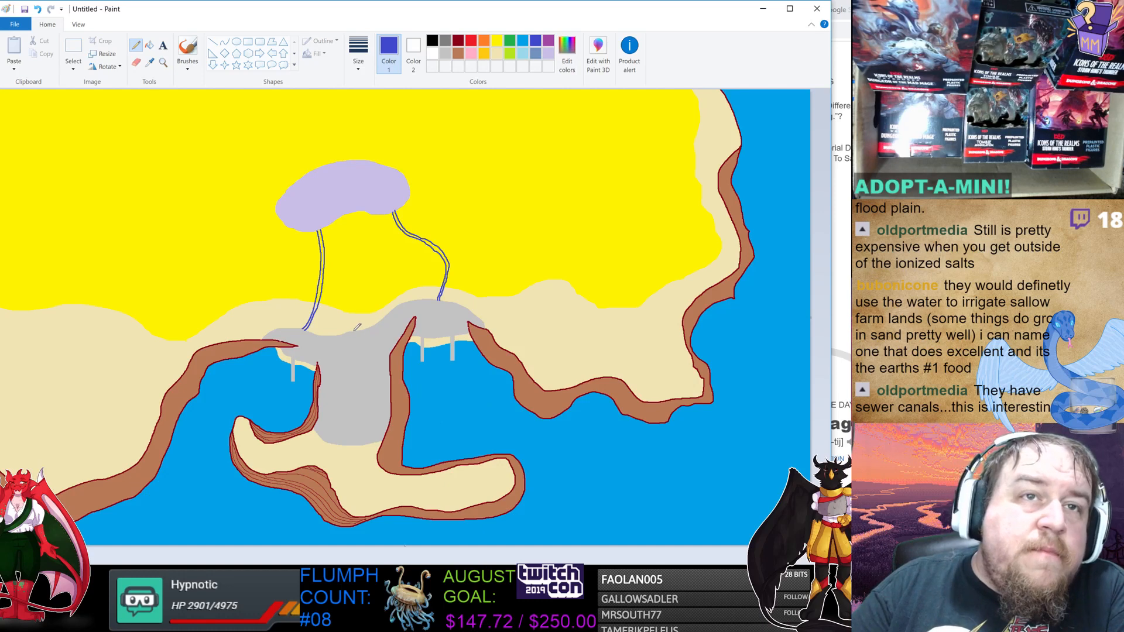
left_click_drag(355, 330, 344, 215)
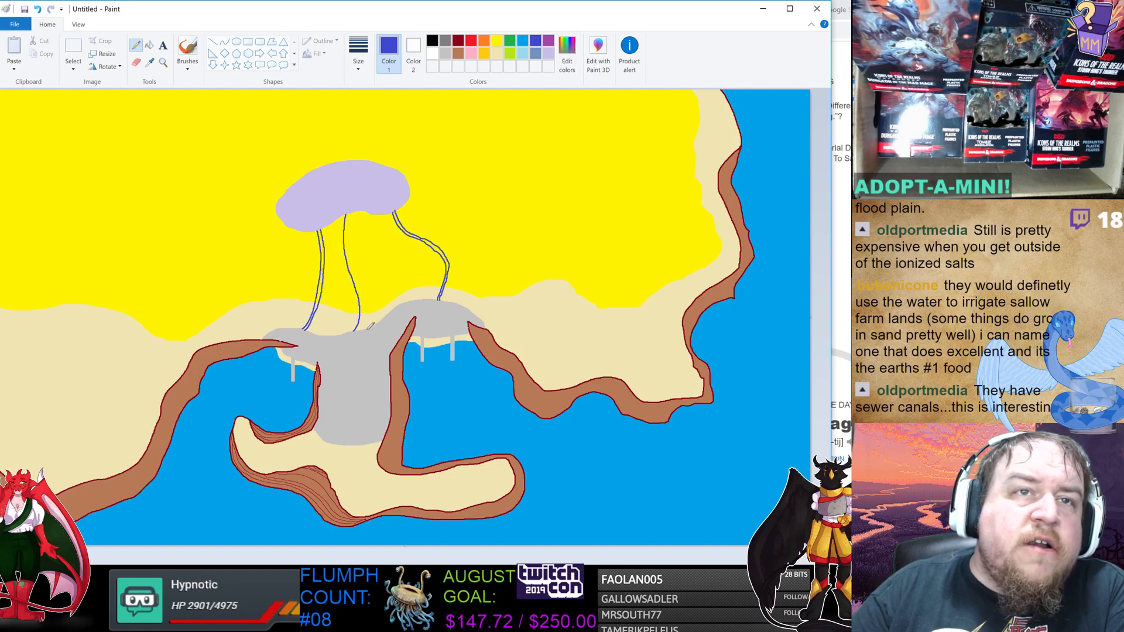
left_click_drag(361, 322, 351, 218)
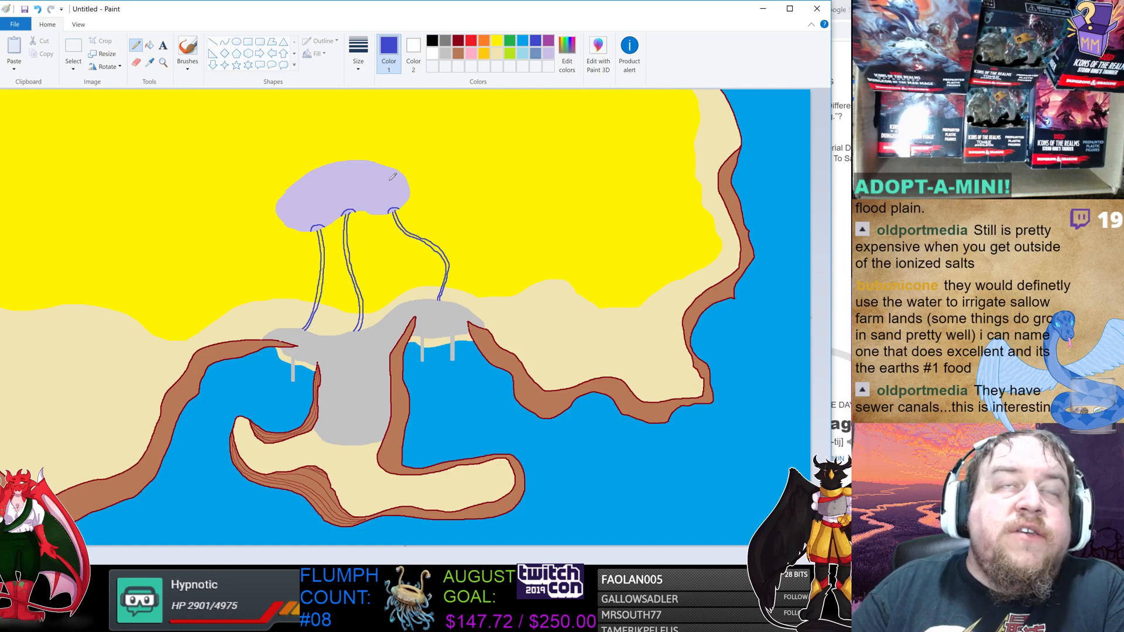
Fill the canals and their rounded ends at the lavender blob with blue.
left_click(150, 45)
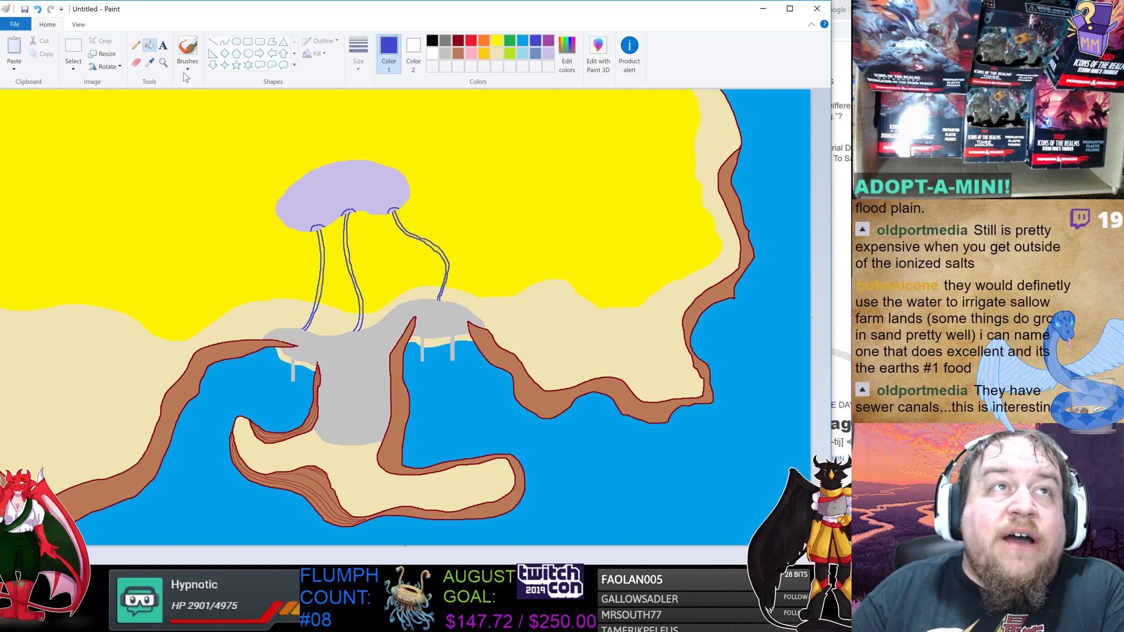
left_click(349, 212)
left_click(394, 210)
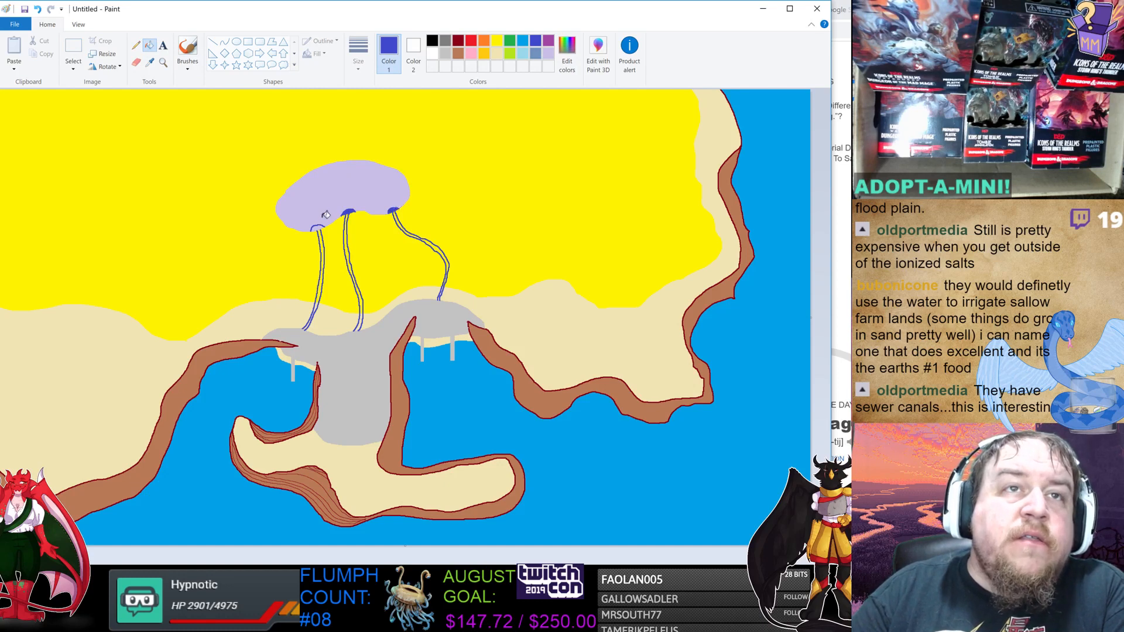
left_click(318, 228)
left_click(322, 232)
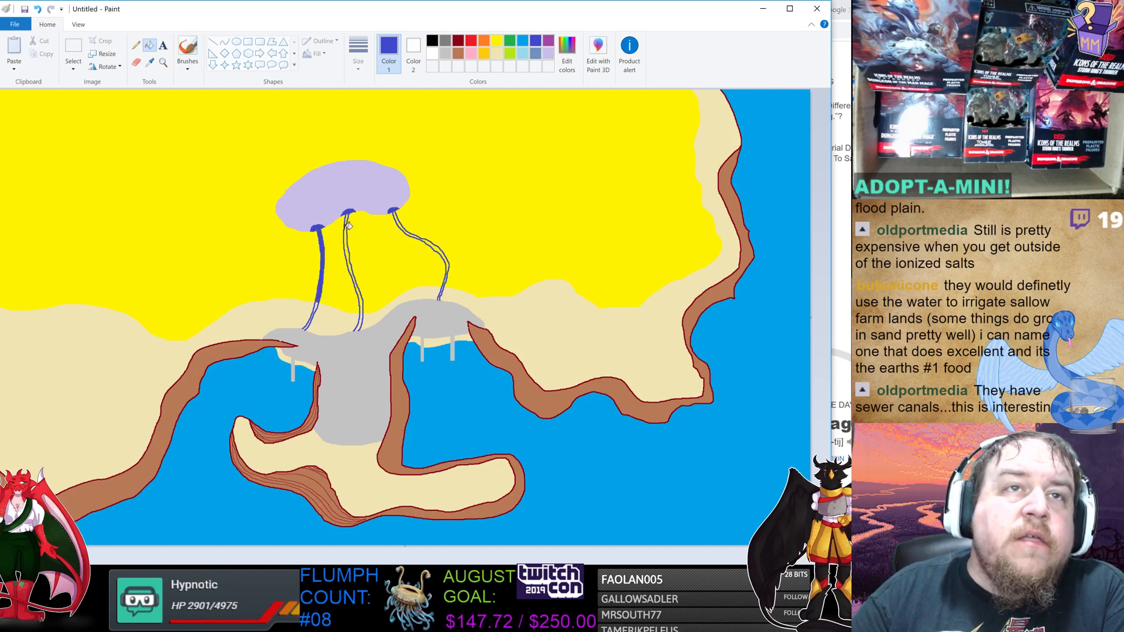
left_click(348, 227)
left_click(405, 225)
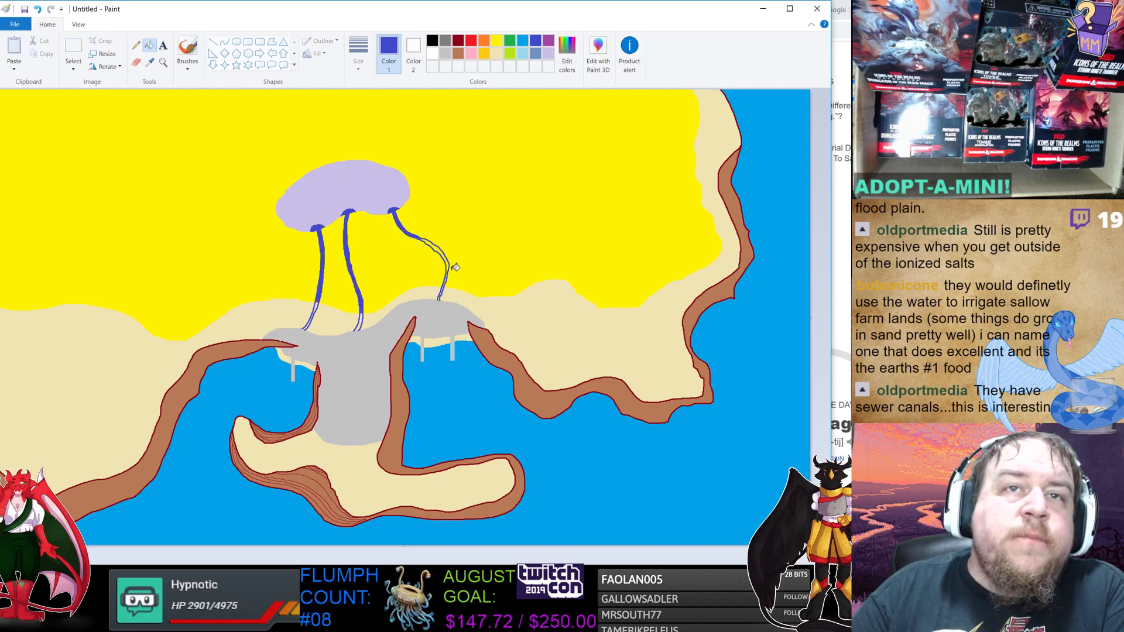
left_click(447, 256)
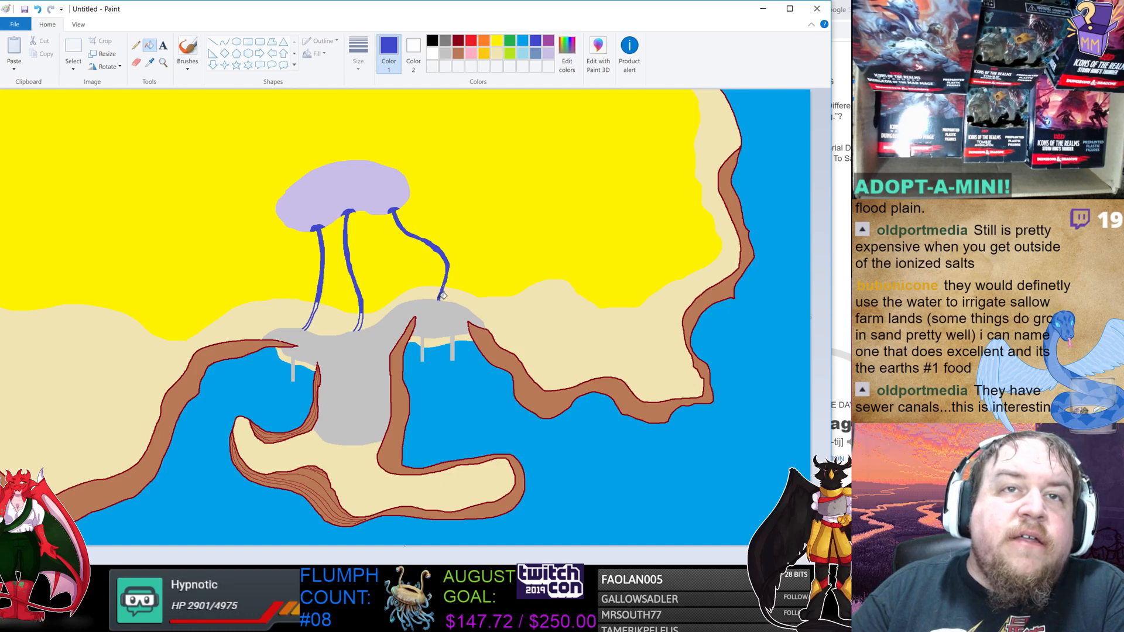
left_click(360, 321)
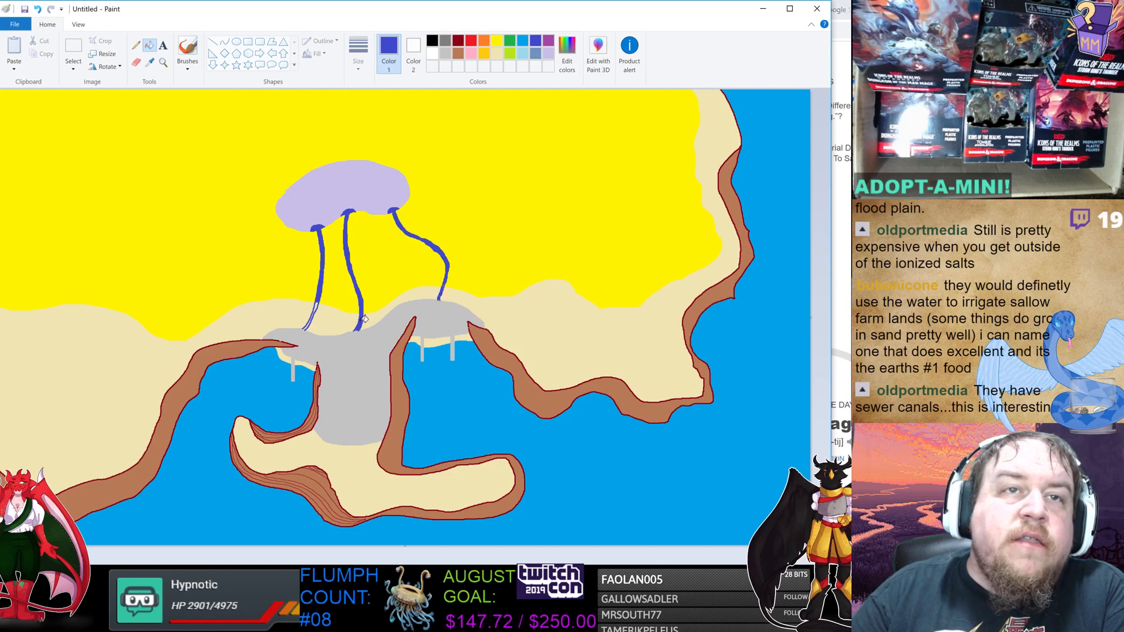
left_click(321, 304)
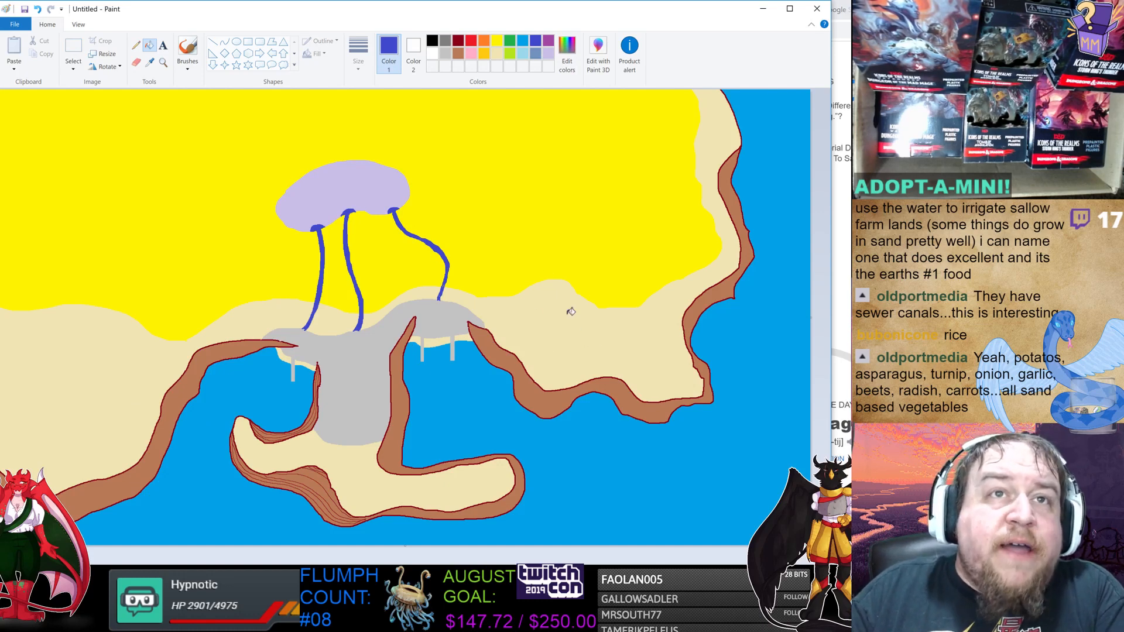
Outline a light green border around the lavender blob and the upper canals.
left_click(510, 54)
left_click(136, 45)
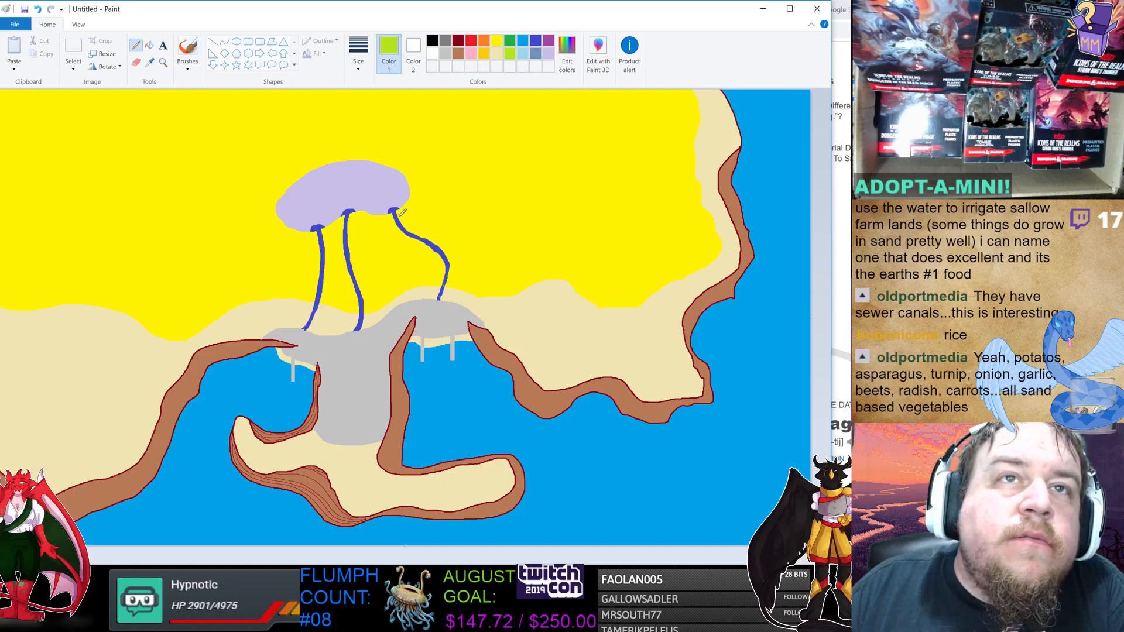
mouse_move(405, 219)
left_mouse_down()
mouse_move(420, 186)
mouse_move(406, 166)
mouse_move(359, 148)
mouse_move(280, 180)
mouse_move(249, 231)
mouse_move(273, 252)
mouse_move(315, 250)
mouse_move(318, 286)
left_mouse_up()
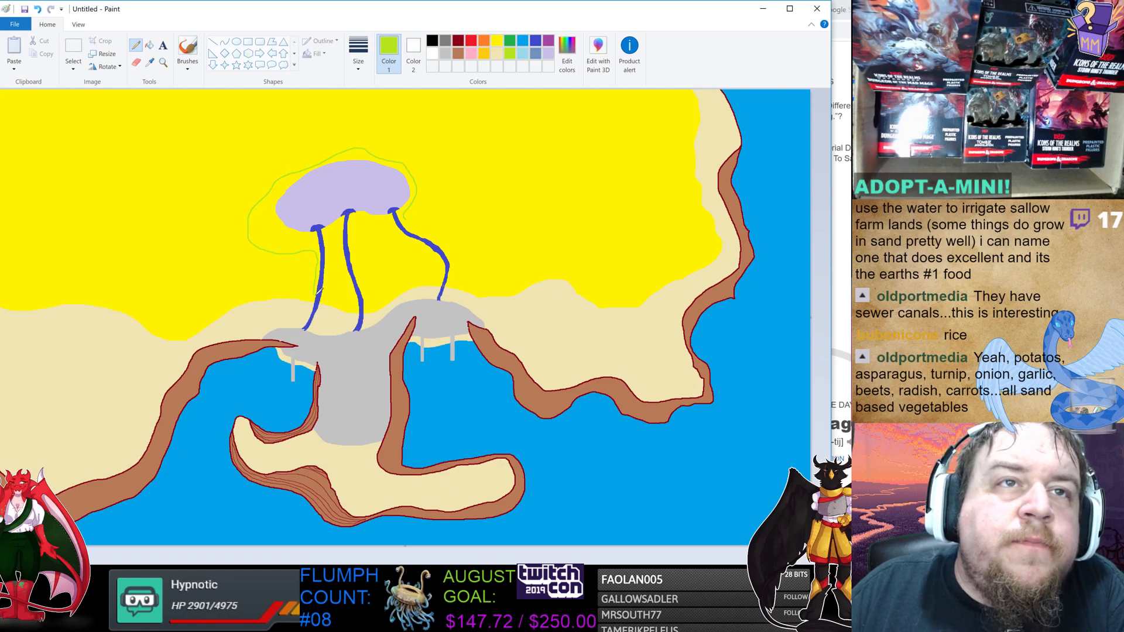
mouse_move(324, 289)
left_mouse_down()
mouse_move(341, 228)
mouse_move(359, 296)
left_mouse_up()
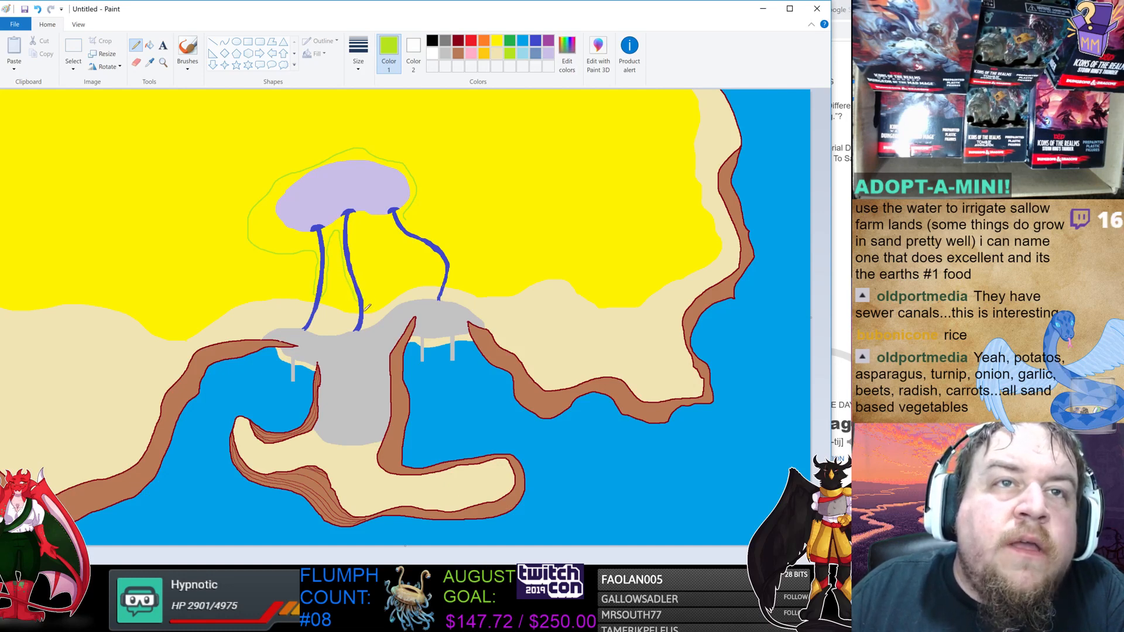
mouse_move(368, 305)
left_mouse_down()
mouse_move(360, 222)
mouse_move(382, 225)
mouse_move(452, 280)
left_mouse_up()
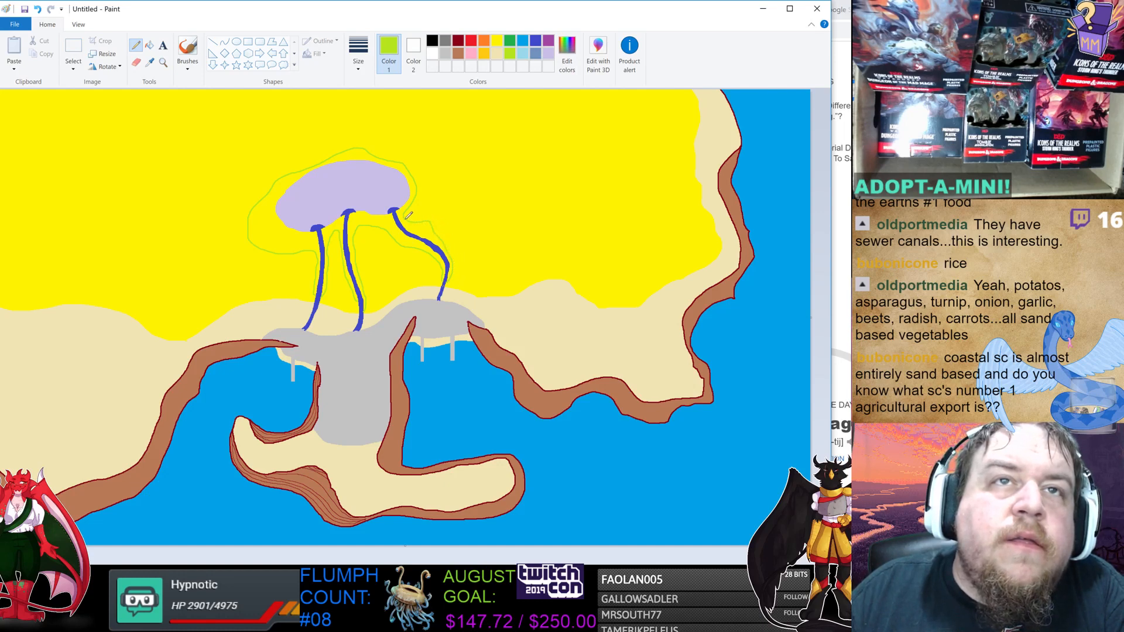
Fill the bordered area around the blob and between the canals with light green, undoing one stray fill.
left_click(149, 45)
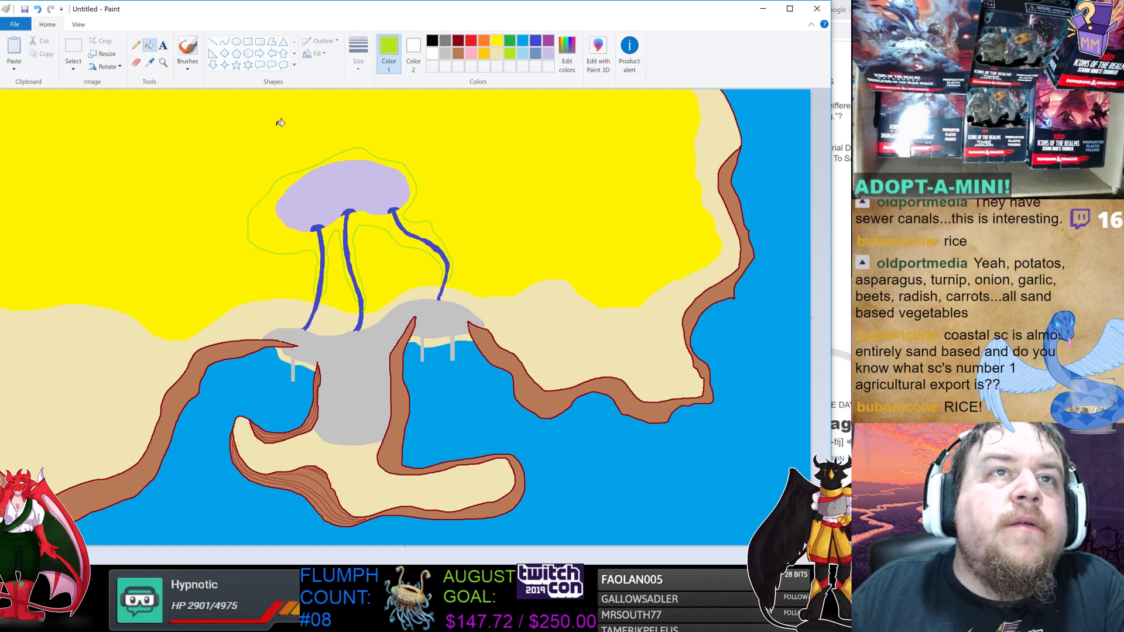
left_click(363, 153)
left_click(378, 216)
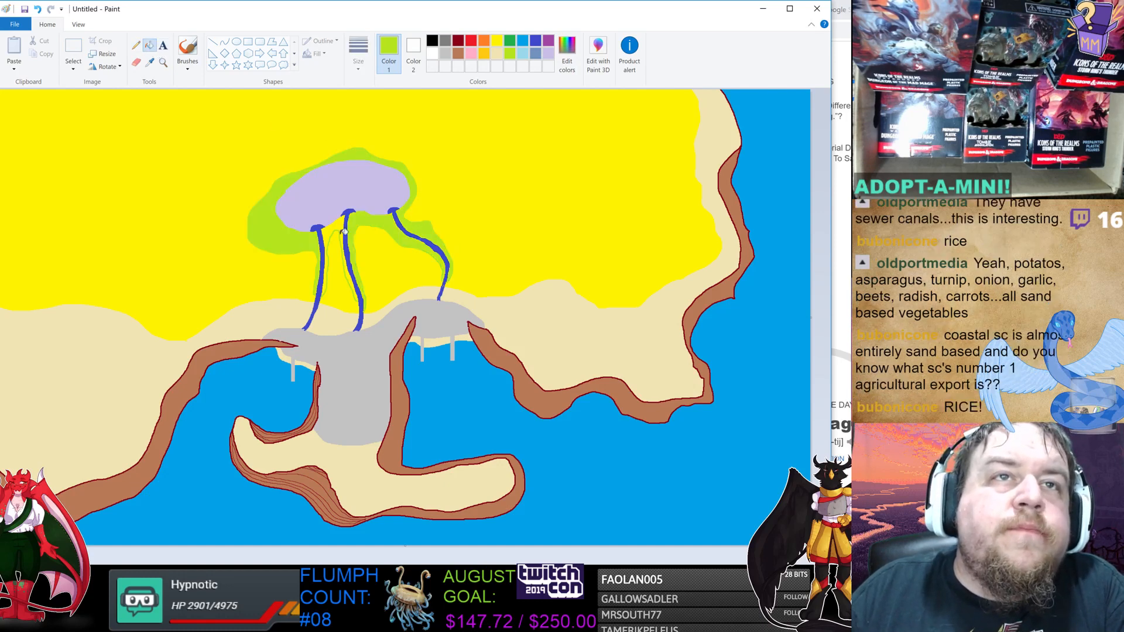
left_click(341, 230)
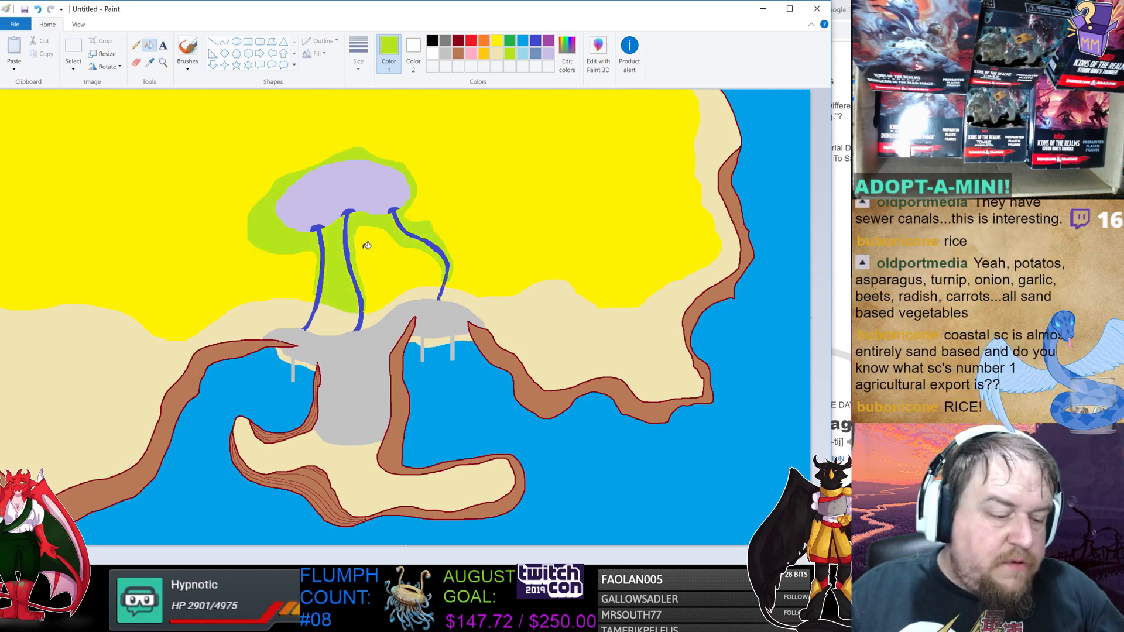
key("ctrl+z")
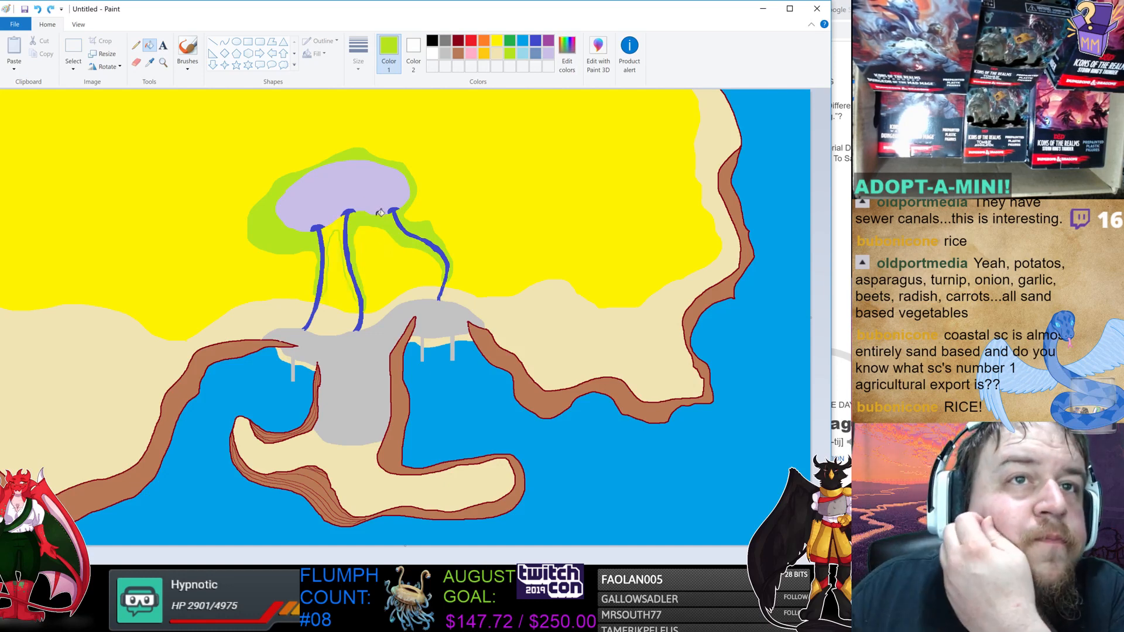
left_click(136, 46)
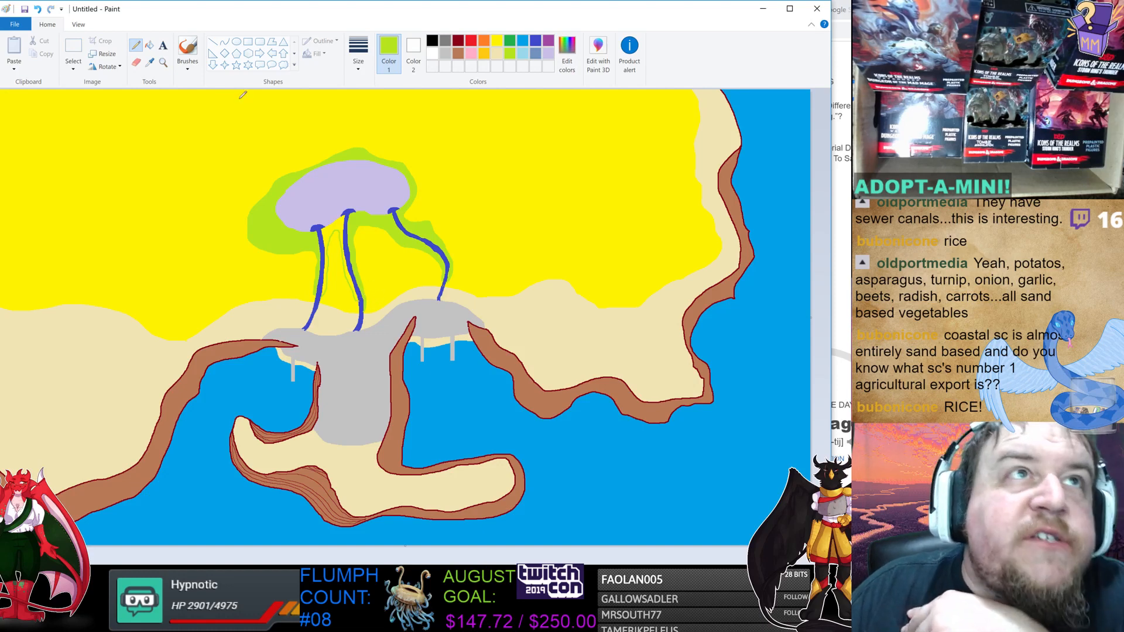
left_click(149, 45)
left_click(332, 230)
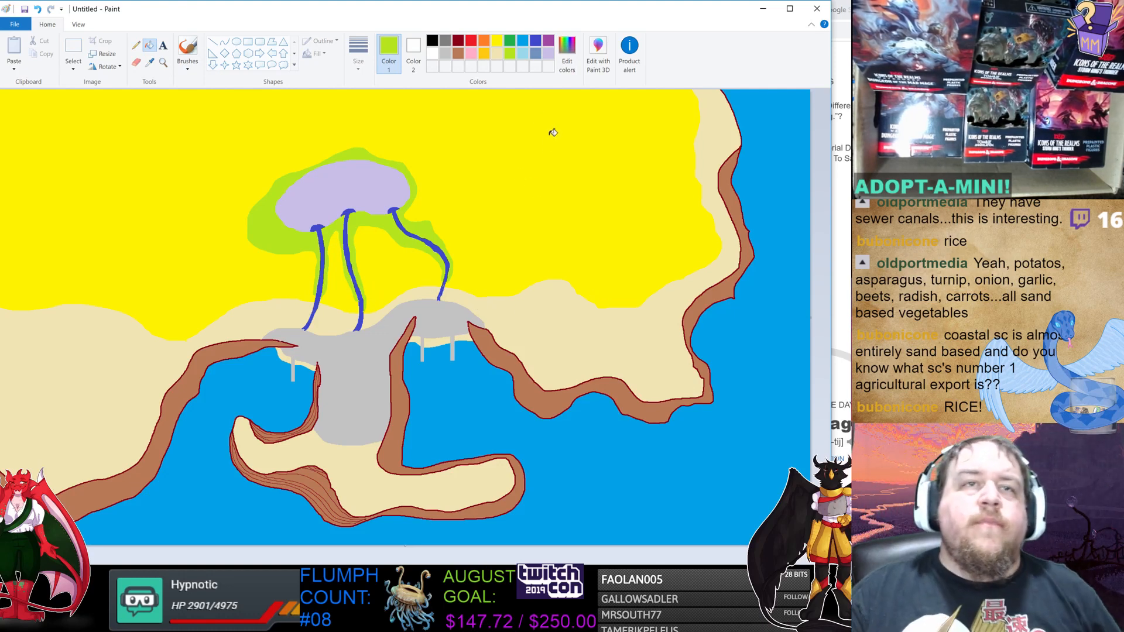
Draw small purple crop sprigs scattered across the lavender blob.
left_click(549, 41)
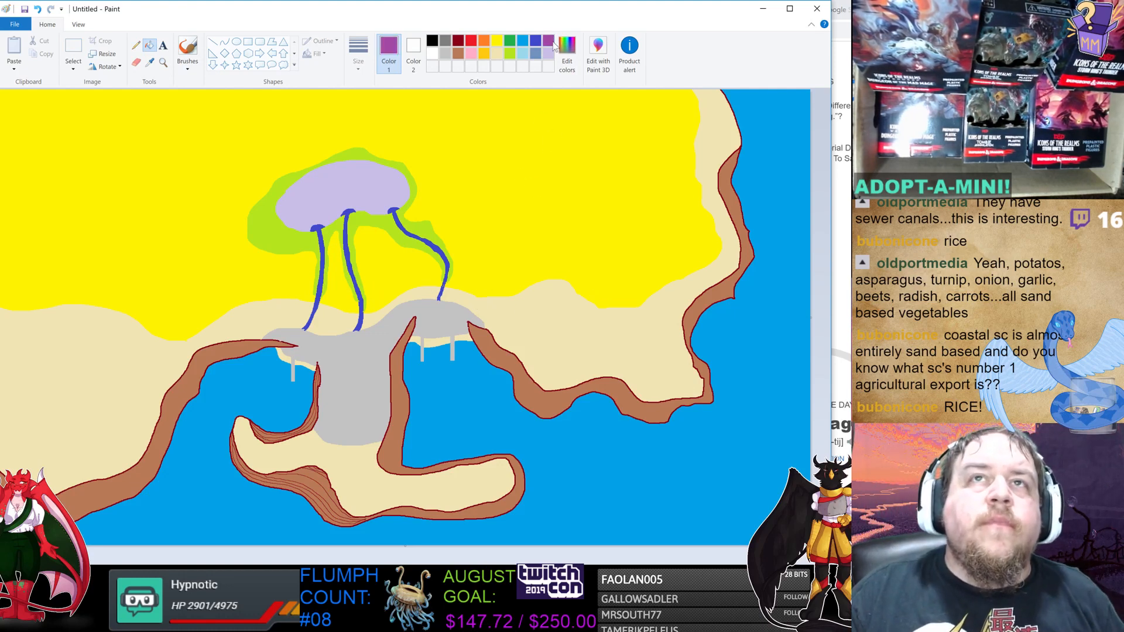
left_click(136, 45)
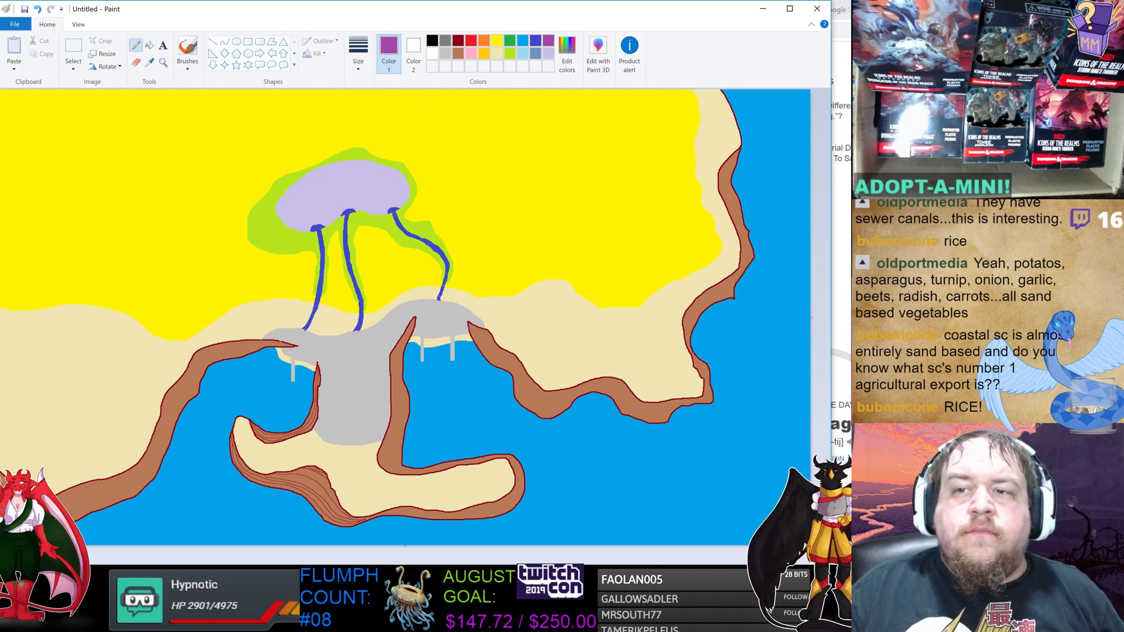
scroll(587, 389, "up", 1)
mouse_move(598, 318)
left_mouse_down()
mouse_move(629, 318)
mouse_move(604, 315)
mouse_move(678, 294)
mouse_move(661, 281)
mouse_move(668, 289)
mouse_move(652, 290)
left_mouse_up()
mouse_move(717, 302)
left_mouse_down()
mouse_move(755, 296)
mouse_move(719, 300)
mouse_move(726, 284)
mouse_move(787, 267)
mouse_move(753, 255)
left_mouse_up()
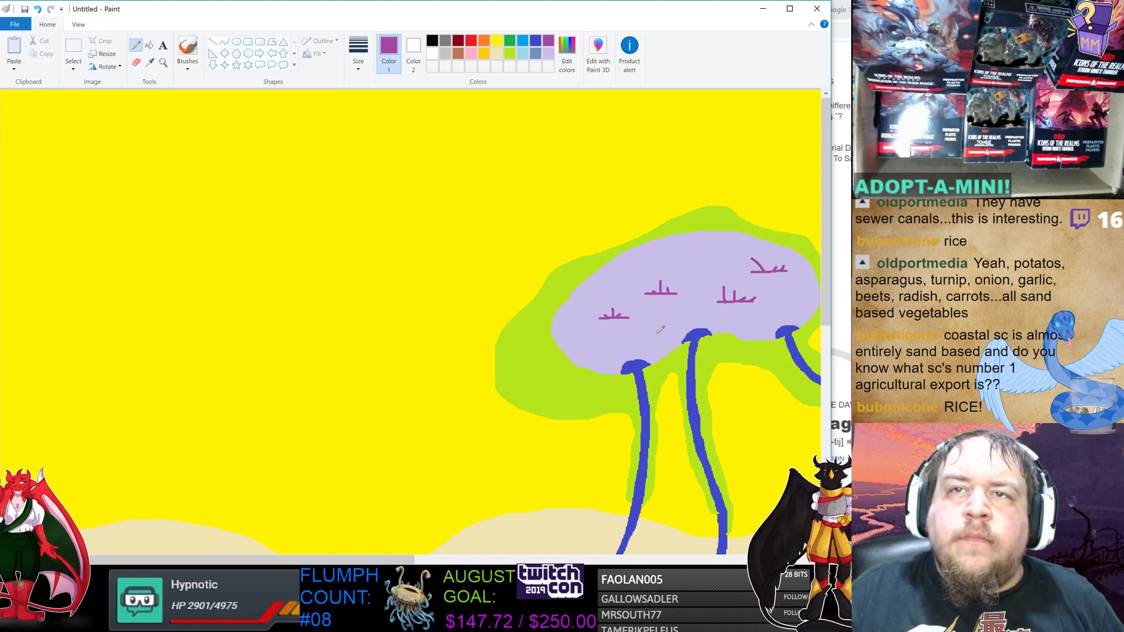
mouse_move(617, 342)
left_mouse_down()
mouse_move(655, 340)
mouse_move(624, 341)
mouse_move(634, 334)
left_mouse_up()
mouse_move(681, 268)
left_mouse_down()
mouse_move(721, 267)
mouse_move(694, 267)
left_mouse_up()
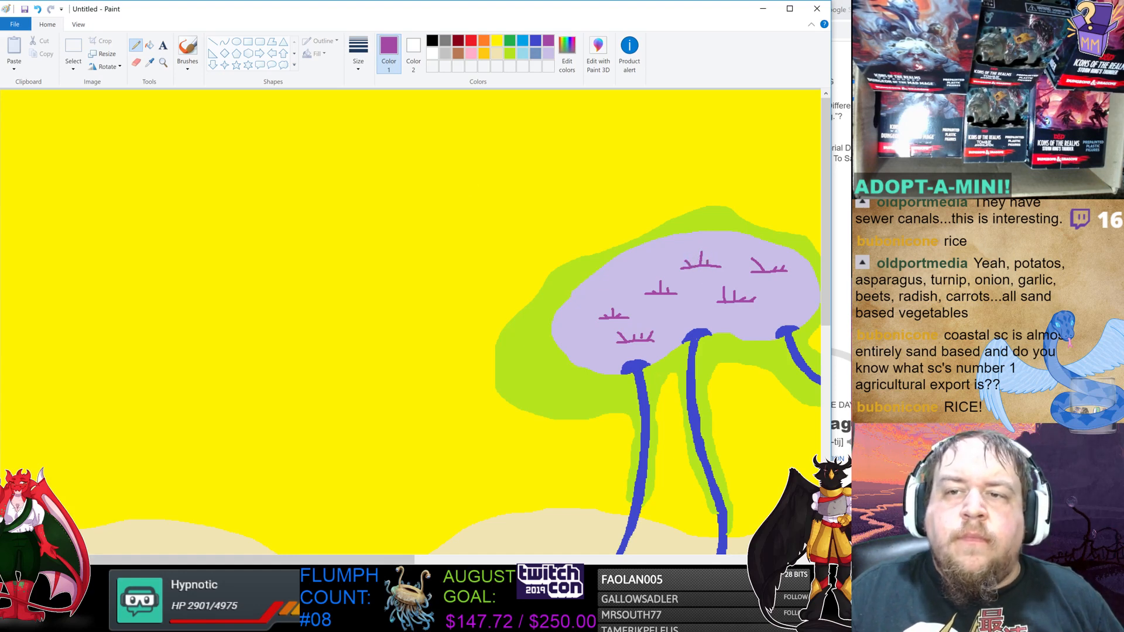
left_click(749, 572)
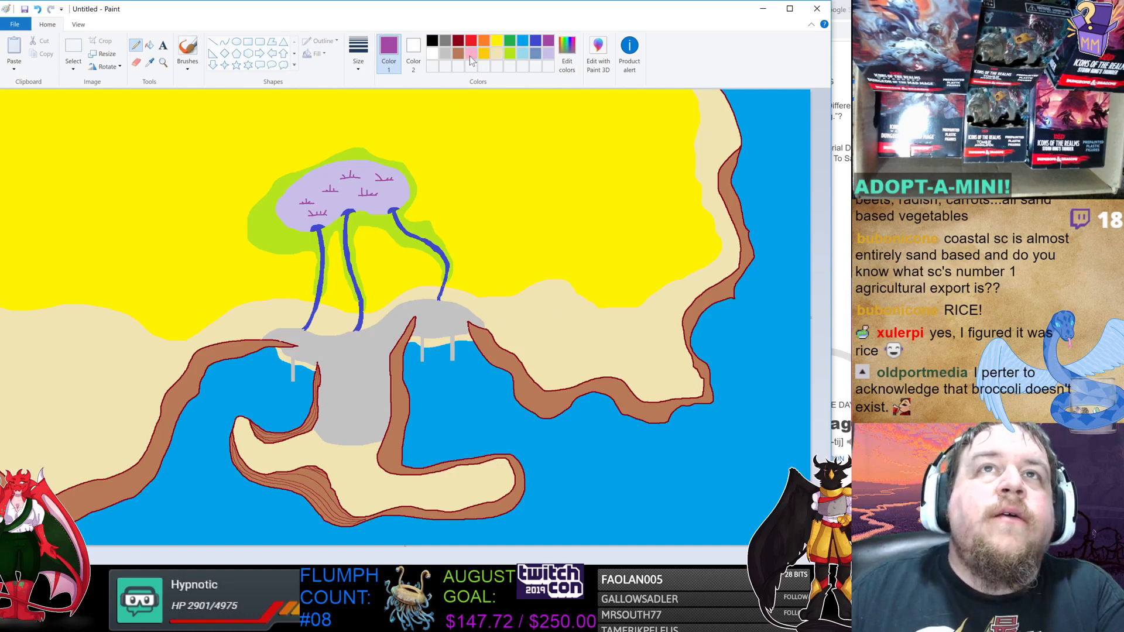
Switch to the browser showing the dictionary definition of desert.
left_click(484, 41)
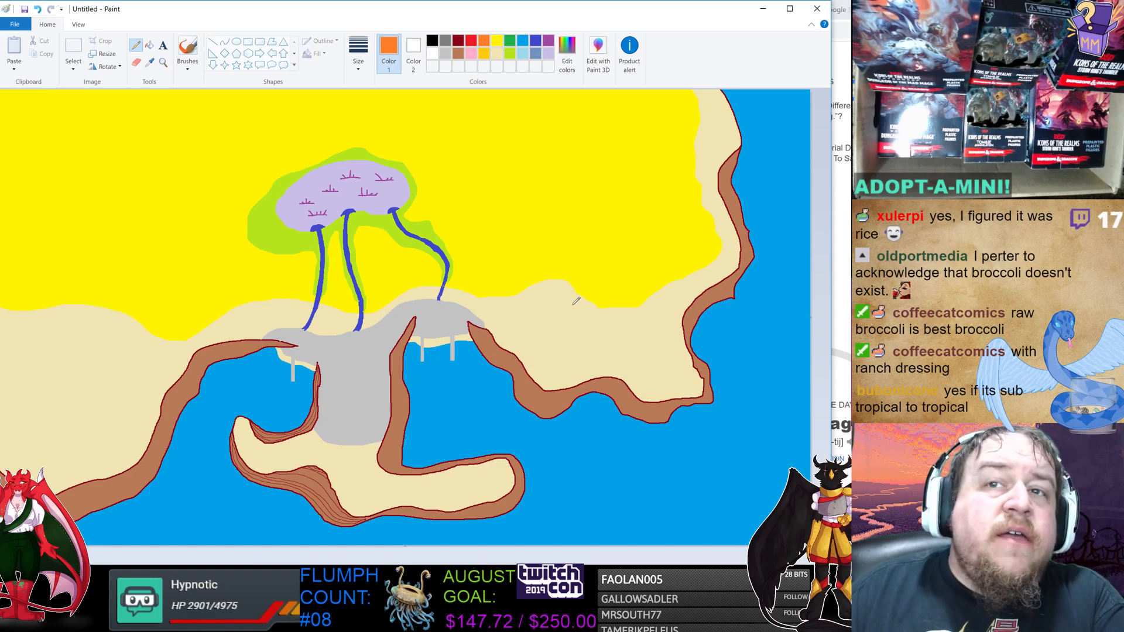
left_click(510, 39)
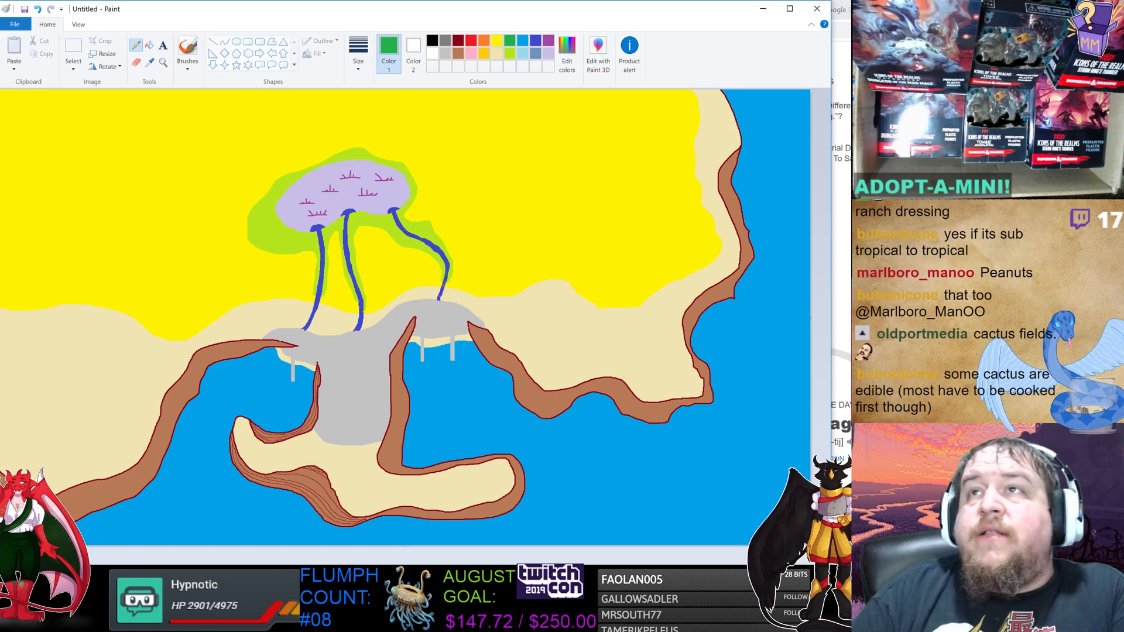
key("alt+Tab")
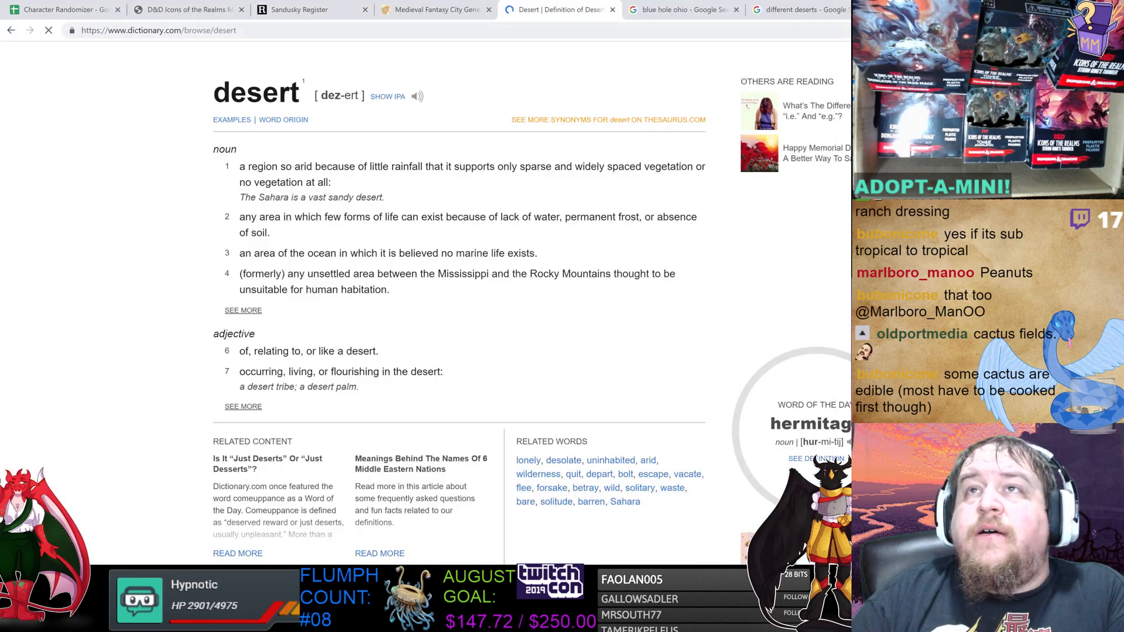
Open the desert image search results and view the Living Desert reference image.
left_click(799, 10)
scroll(557, 287, "down", 8)
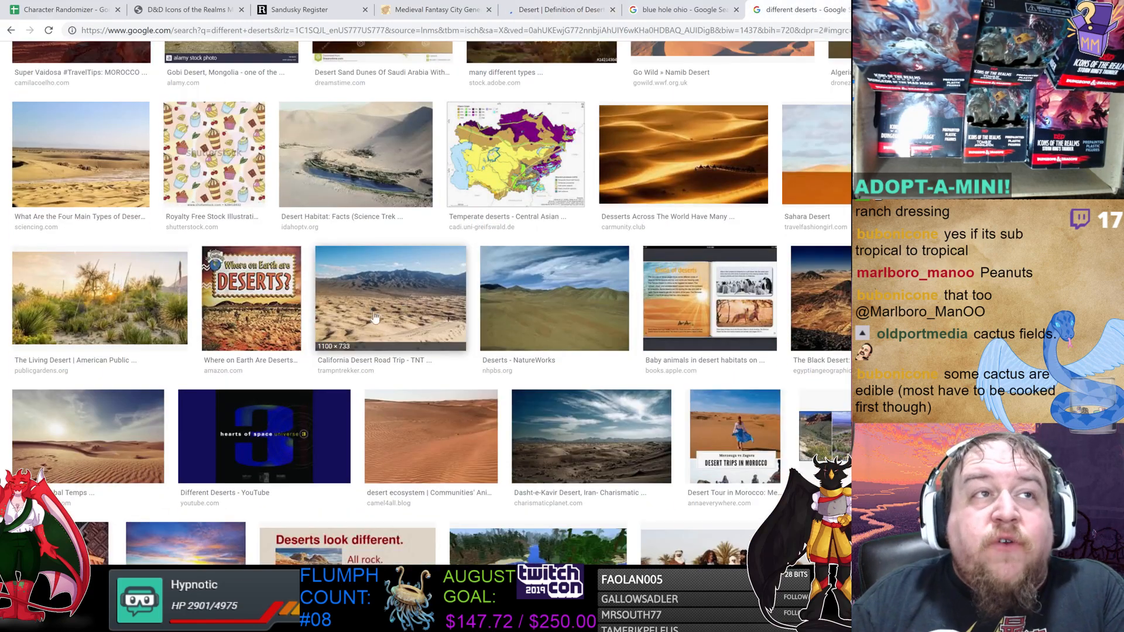
scroll(328, 311, "down", 1)
left_click(117, 293)
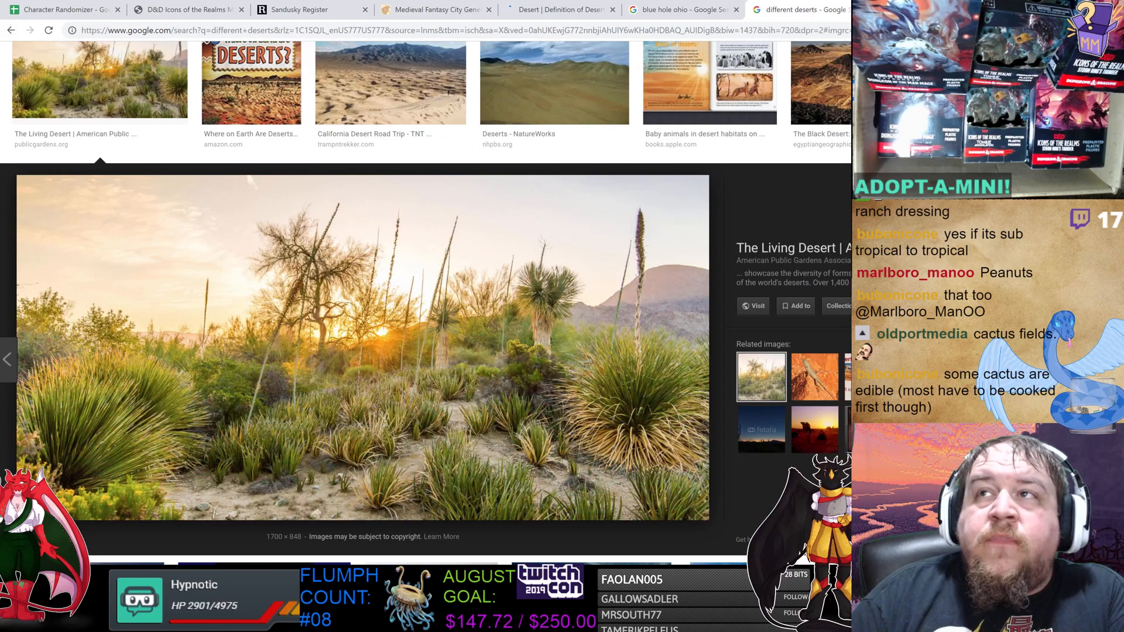
left_click(1103, 183)
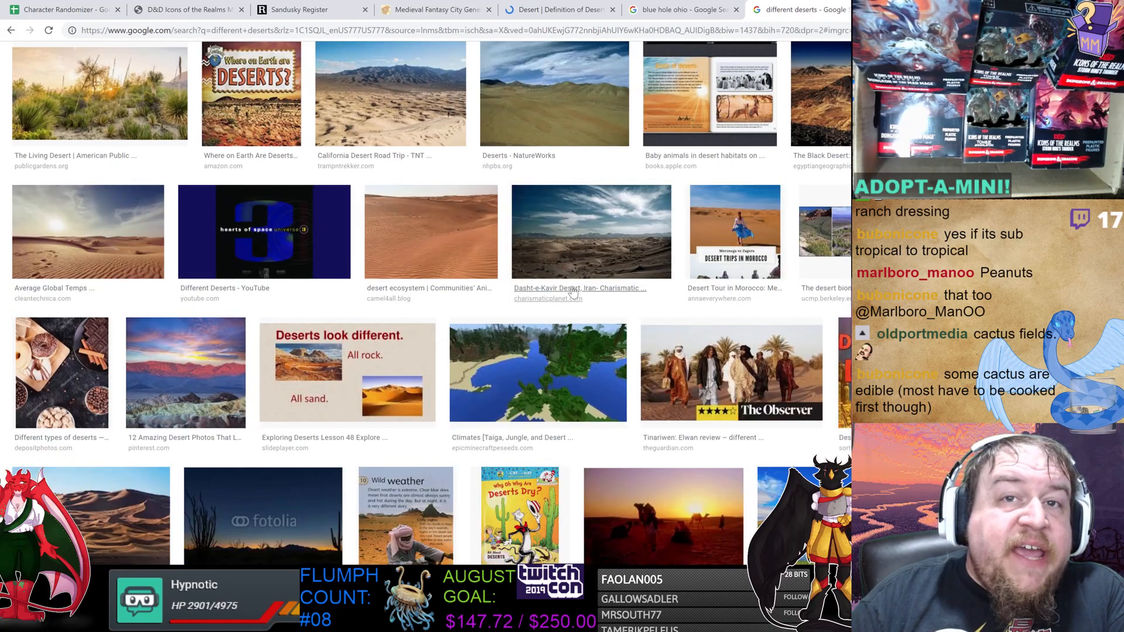
Browse the desert oasis images and their related images for reference.
scroll(515, 300, "up", 2)
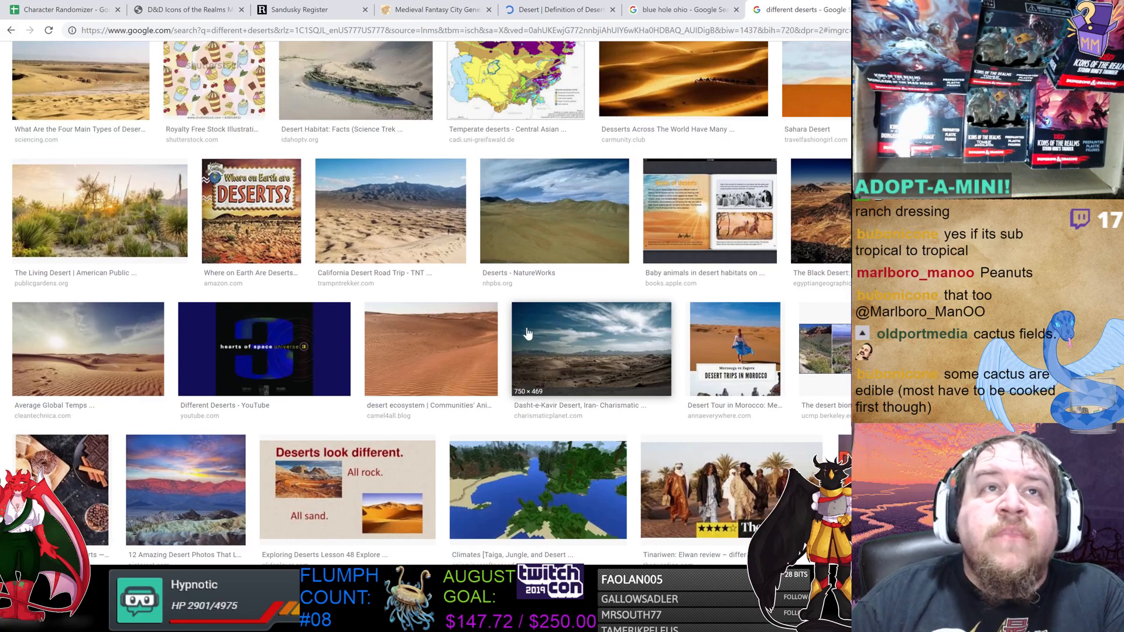
scroll(527, 333, "up", 2)
left_click(379, 216)
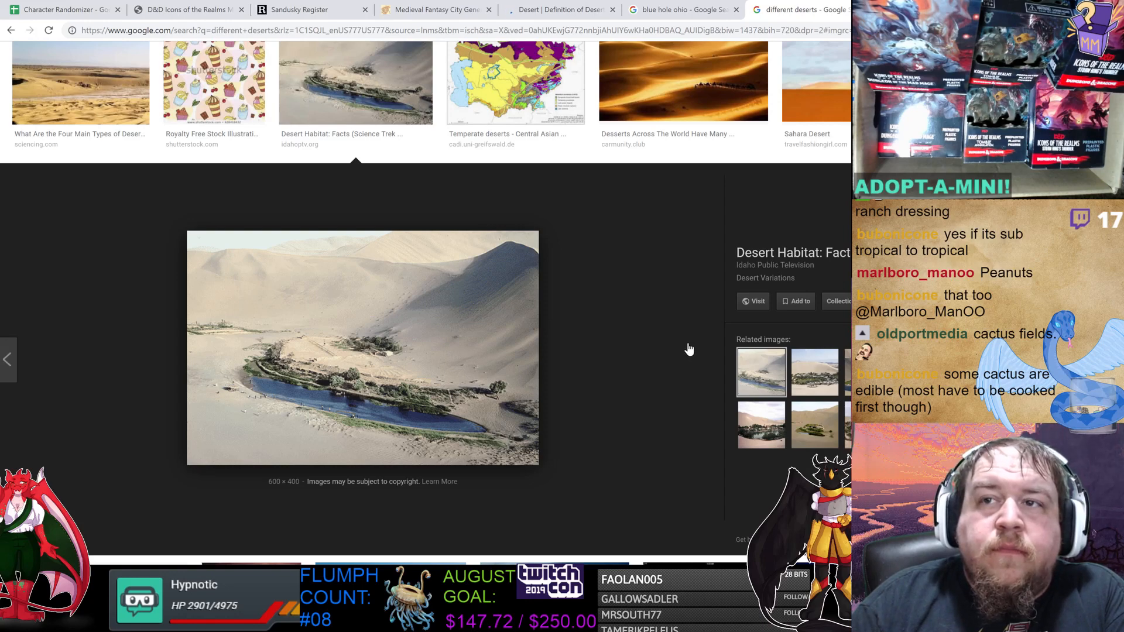
left_click(814, 371)
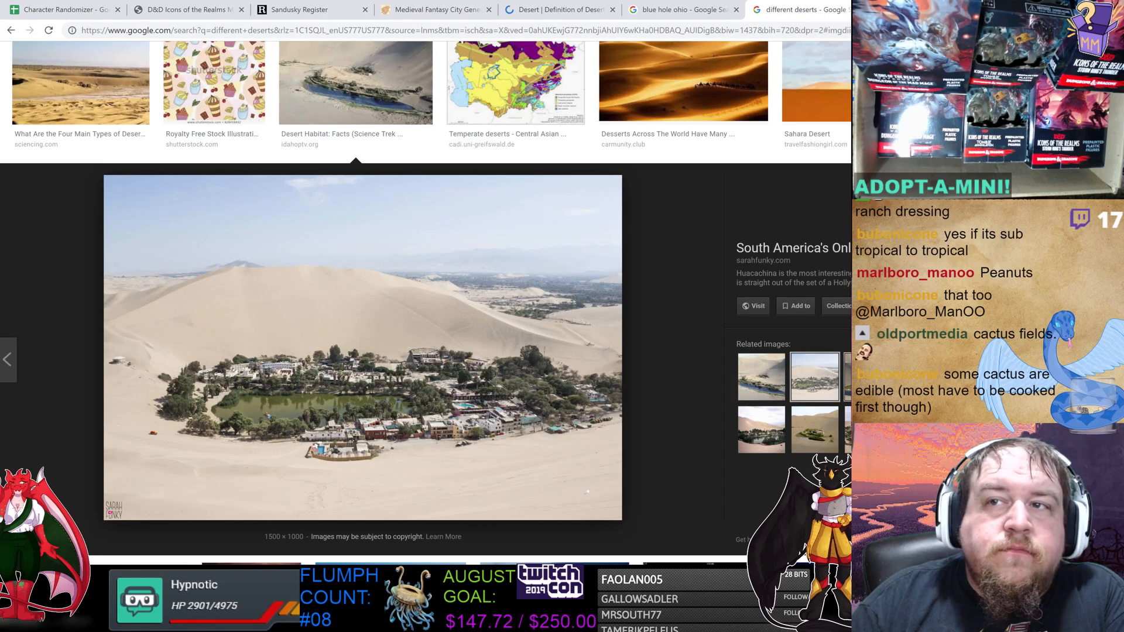
left_click(867, 377)
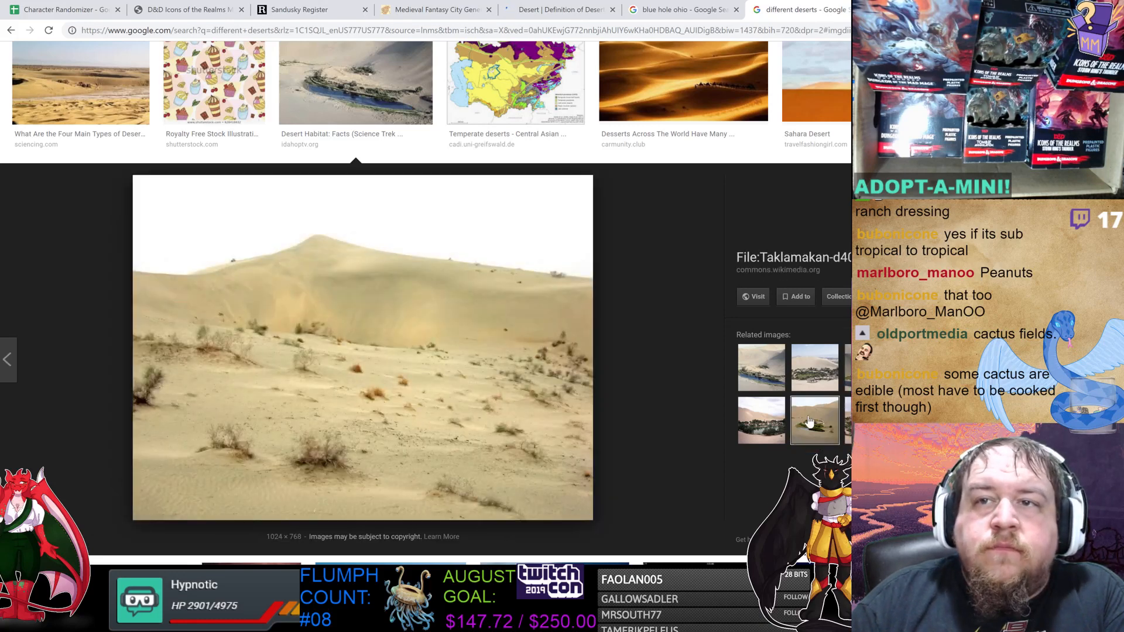
left_click(770, 426)
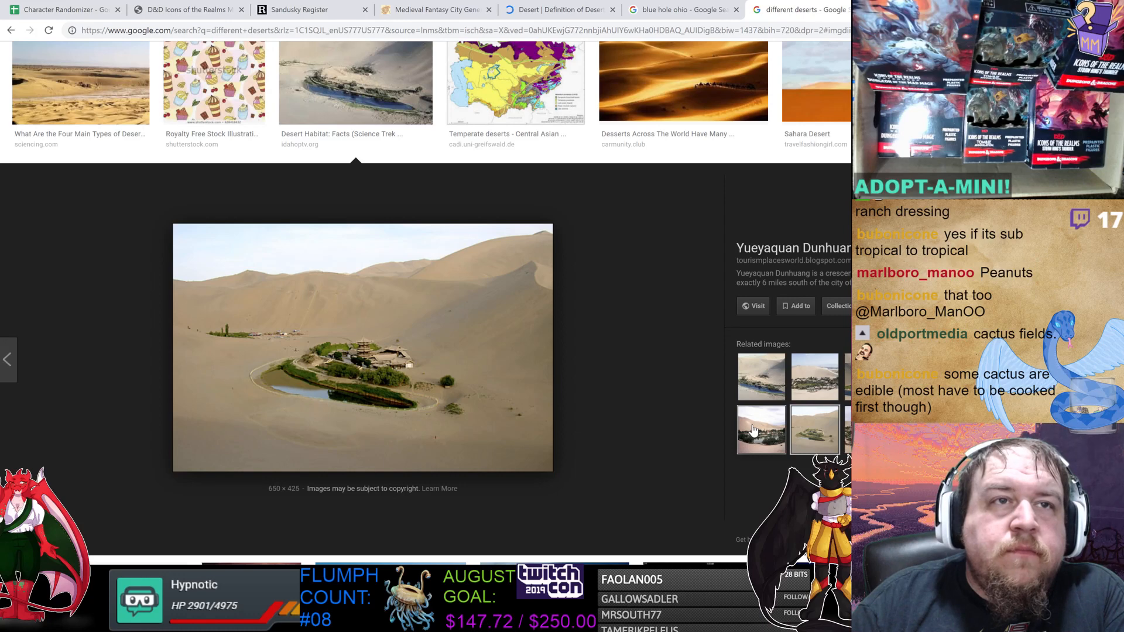
left_click(753, 430)
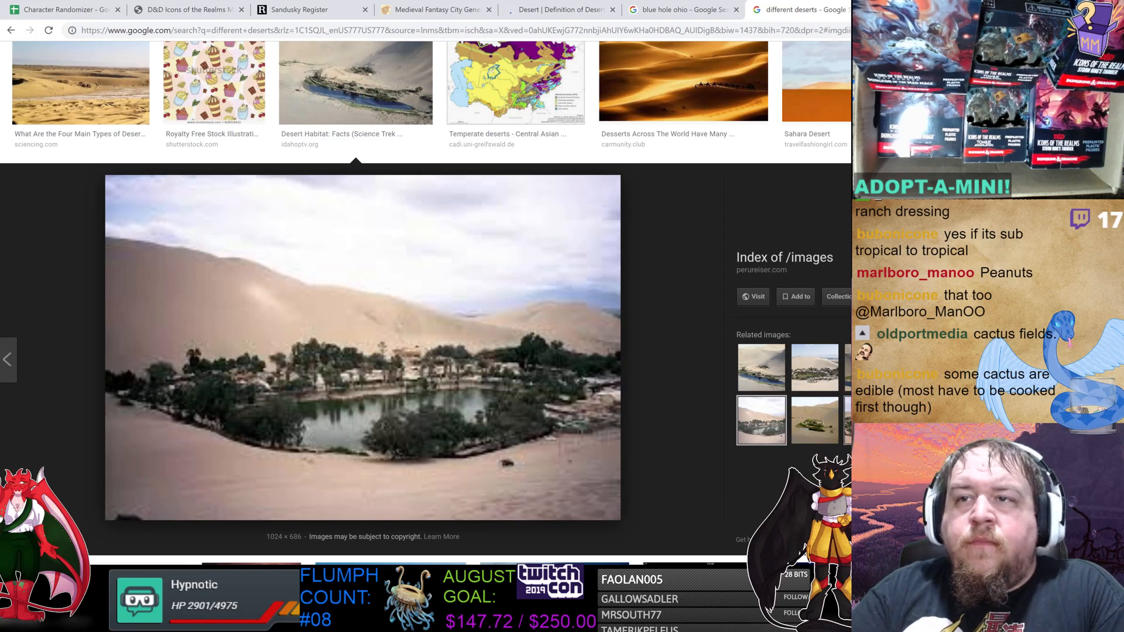
left_click(847, 420)
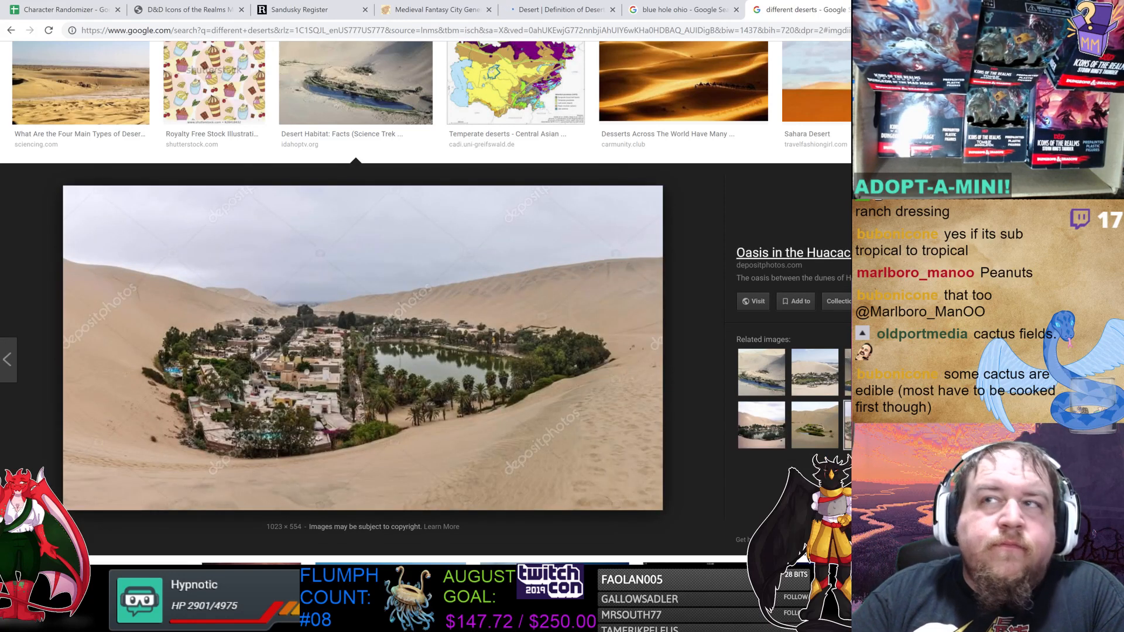
left_click(1099, 183)
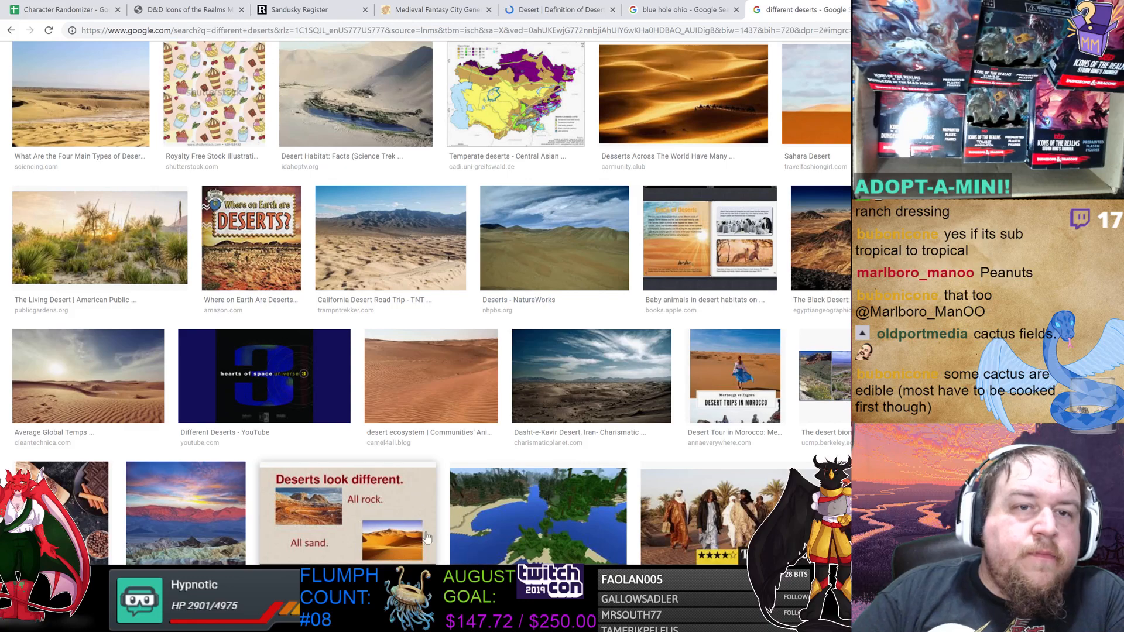
Return to the map and outline an orange border around the green area and canals.
key("alt+Tab")
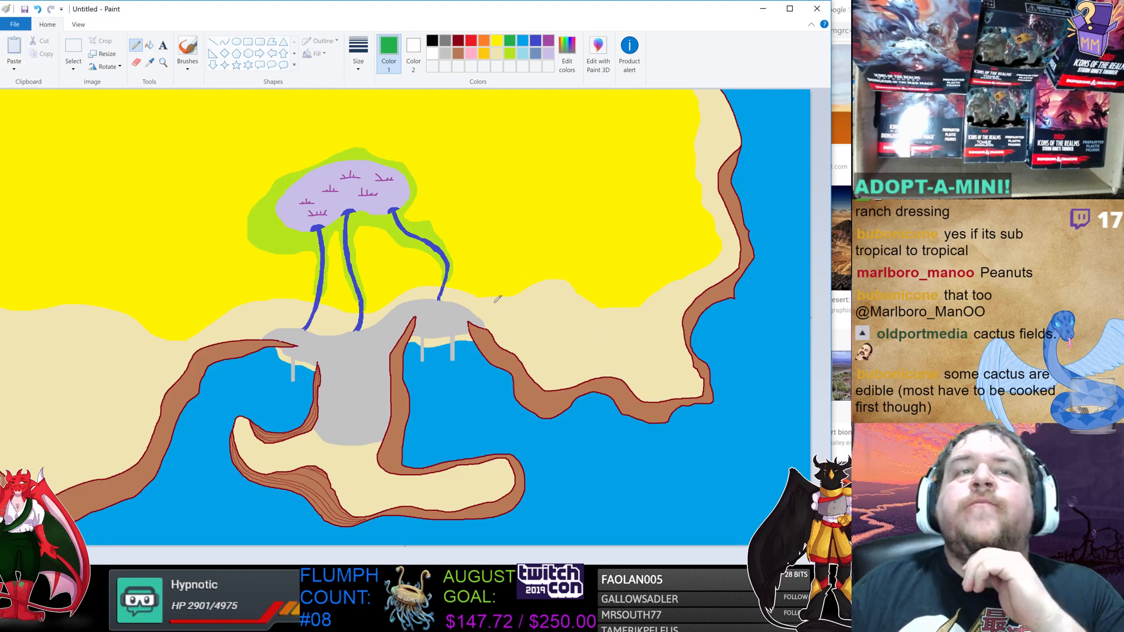
left_click(484, 40)
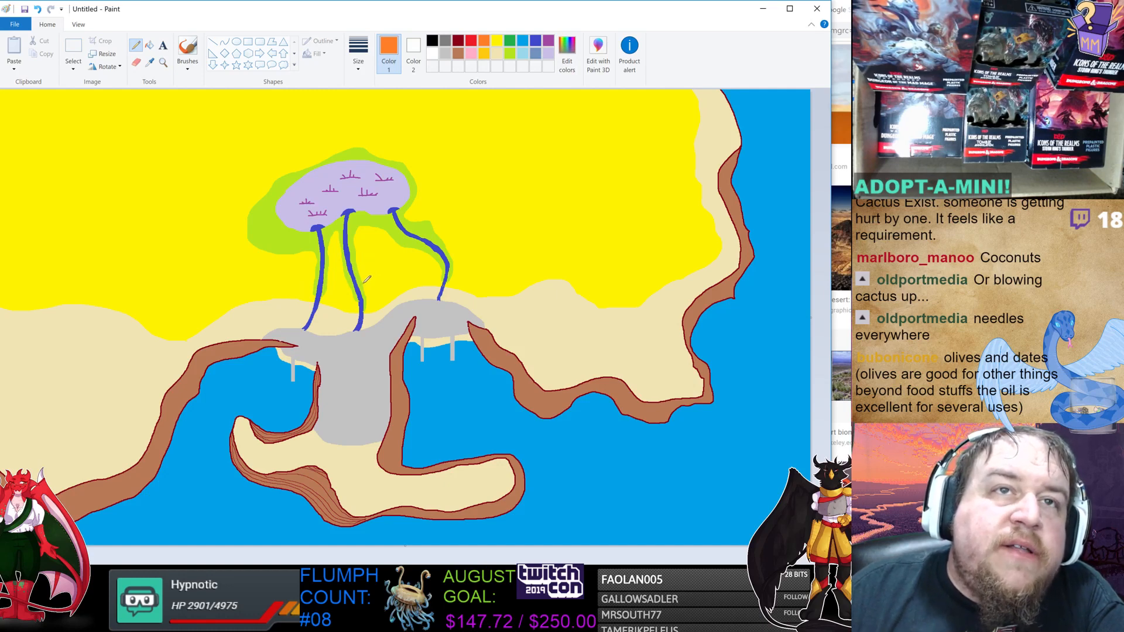
mouse_move(364, 284)
left_mouse_down()
mouse_move(429, 251)
mouse_move(445, 197)
mouse_move(433, 166)
mouse_move(378, 157)
left_mouse_up()
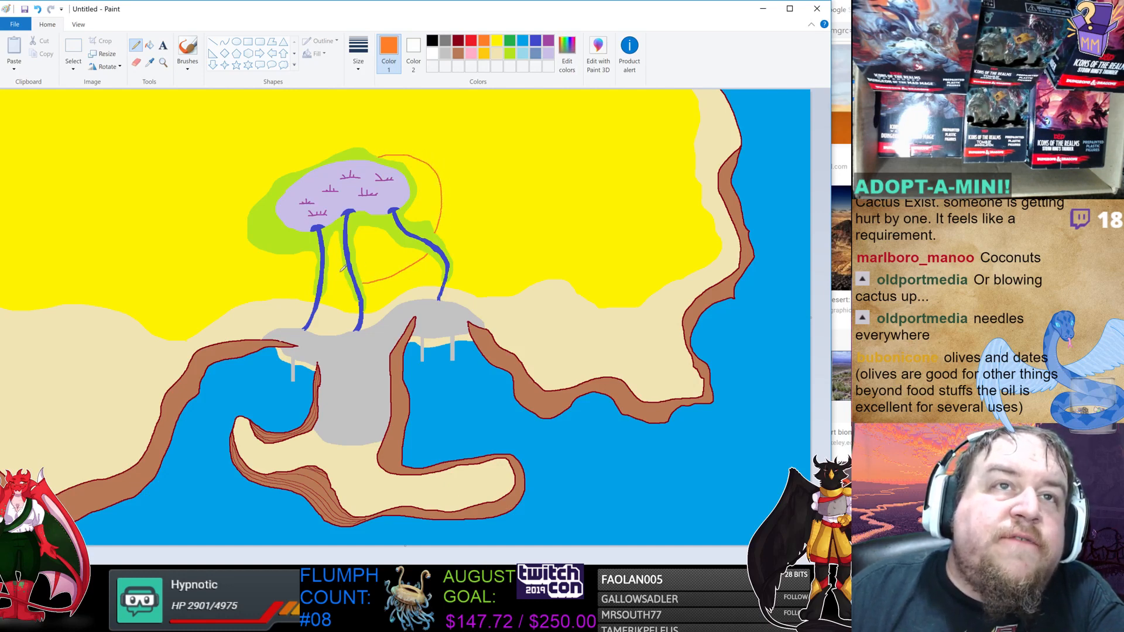
left_click_drag(352, 283, 331, 281)
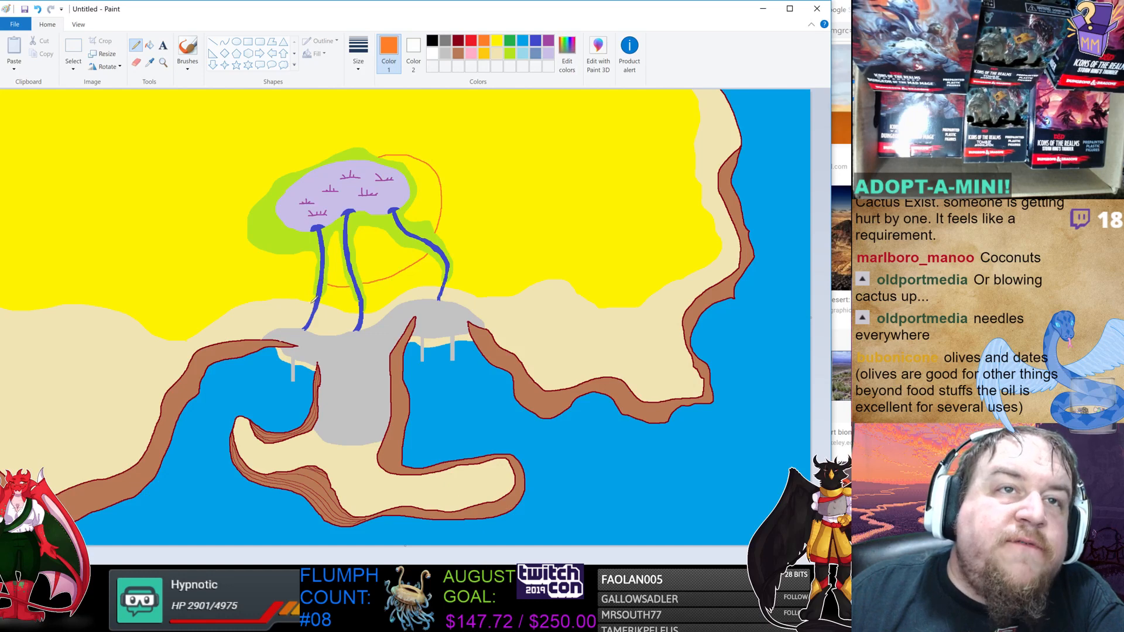
mouse_move(304, 288)
left_mouse_down()
mouse_move(250, 265)
mouse_move(239, 240)
mouse_move(254, 204)
left_mouse_up()
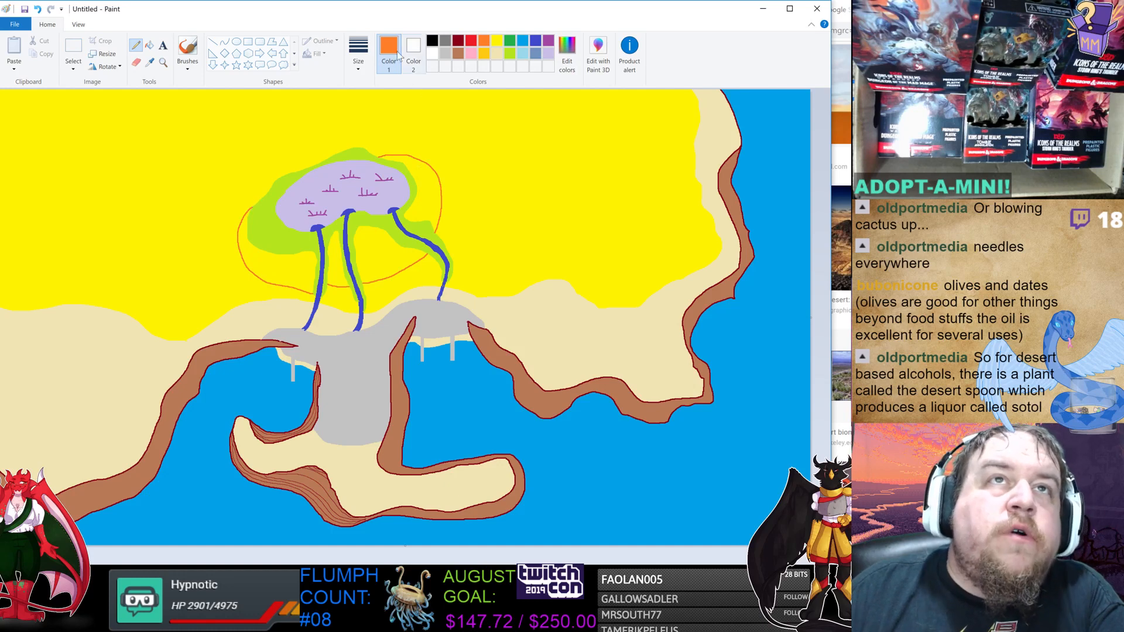
Fill the band inside the orange outline with orange.
left_click(150, 46)
left_click(381, 246)
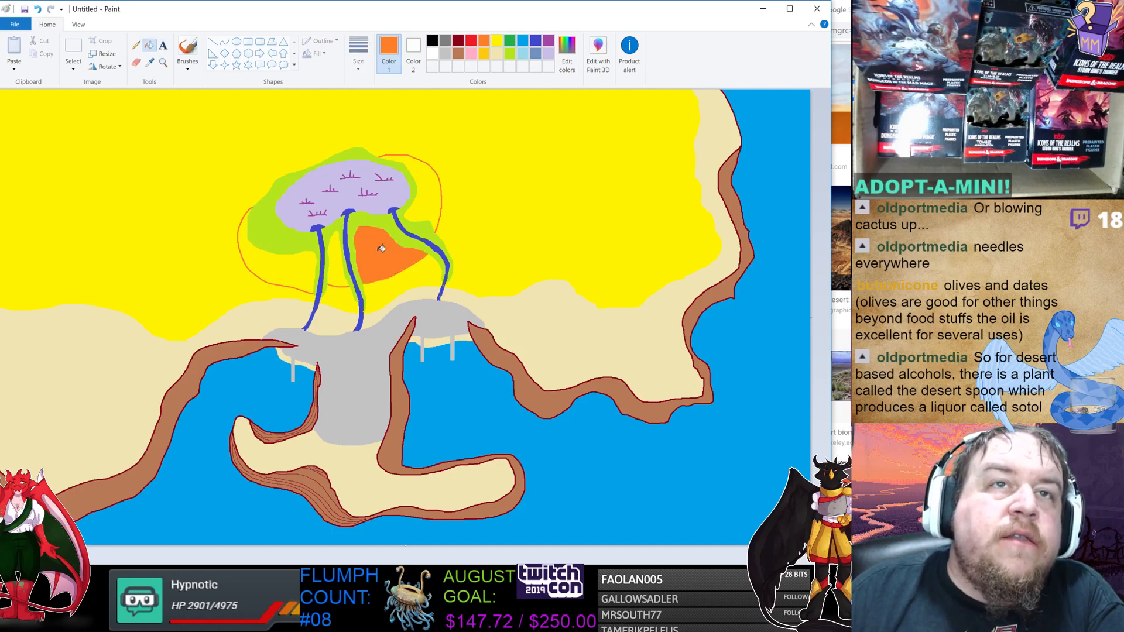
left_click(429, 198)
left_click(338, 258)
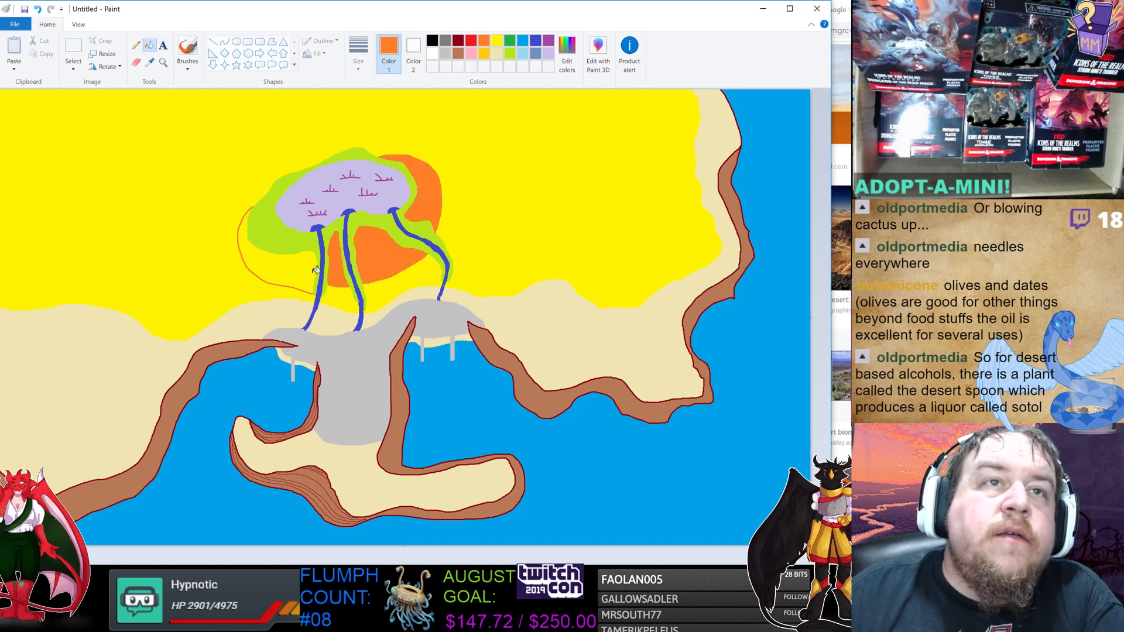
left_click(305, 267)
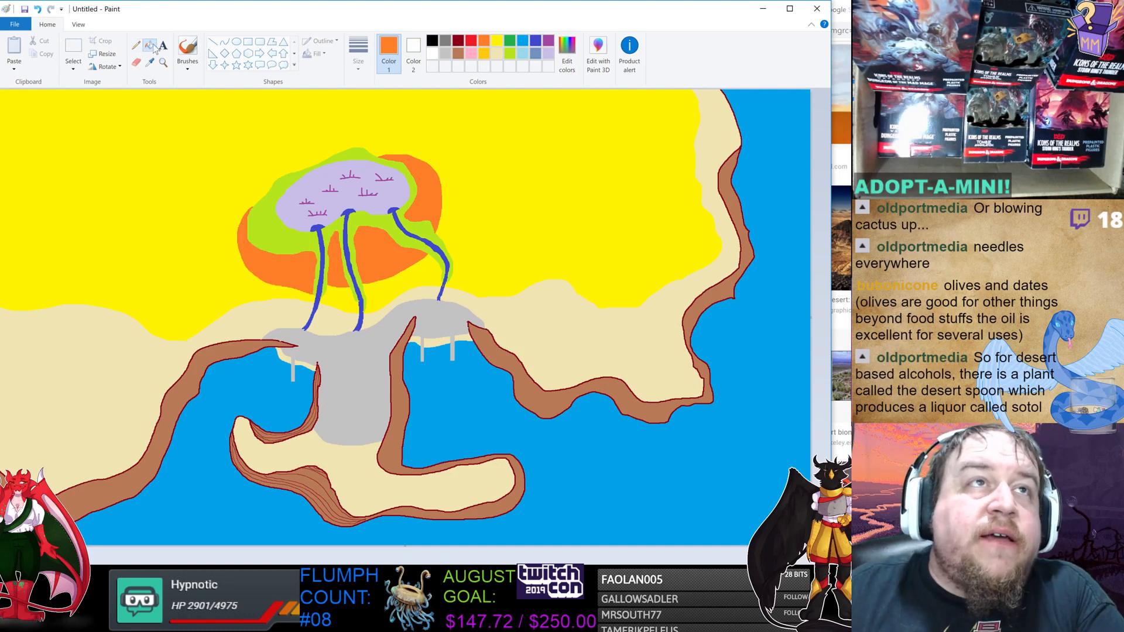
Refill the band inside the orange outline with light orange.
left_click(484, 53)
left_click(441, 194)
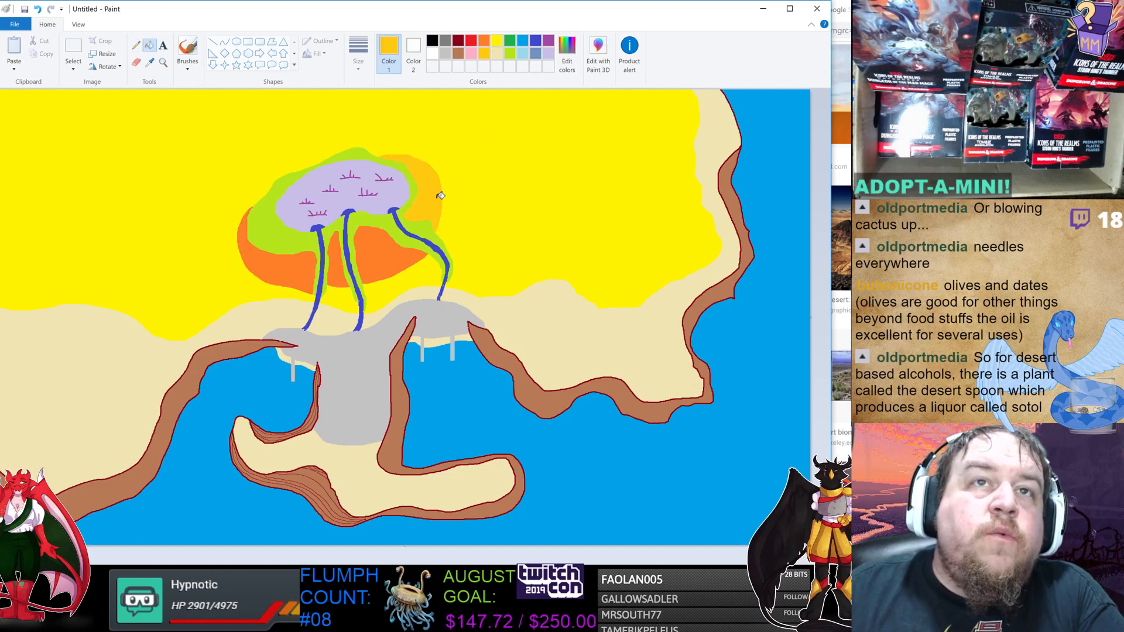
left_click(379, 253)
left_click(339, 271)
left_click(296, 268)
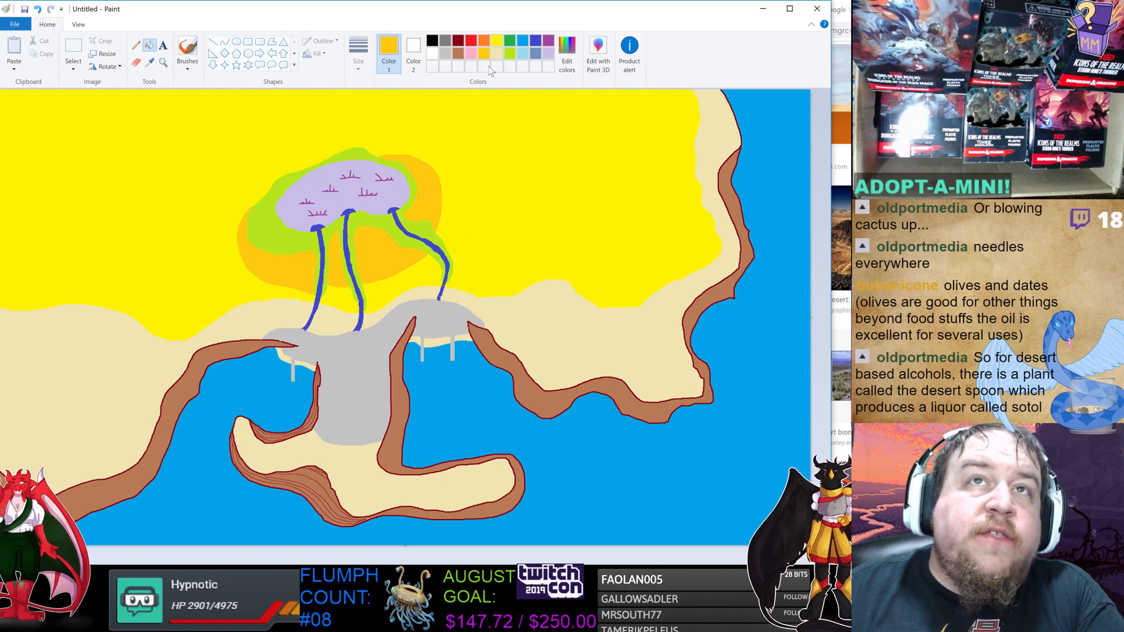
Hatch the light orange band with orange pencil strokes.
left_click(485, 41)
left_click(137, 46)
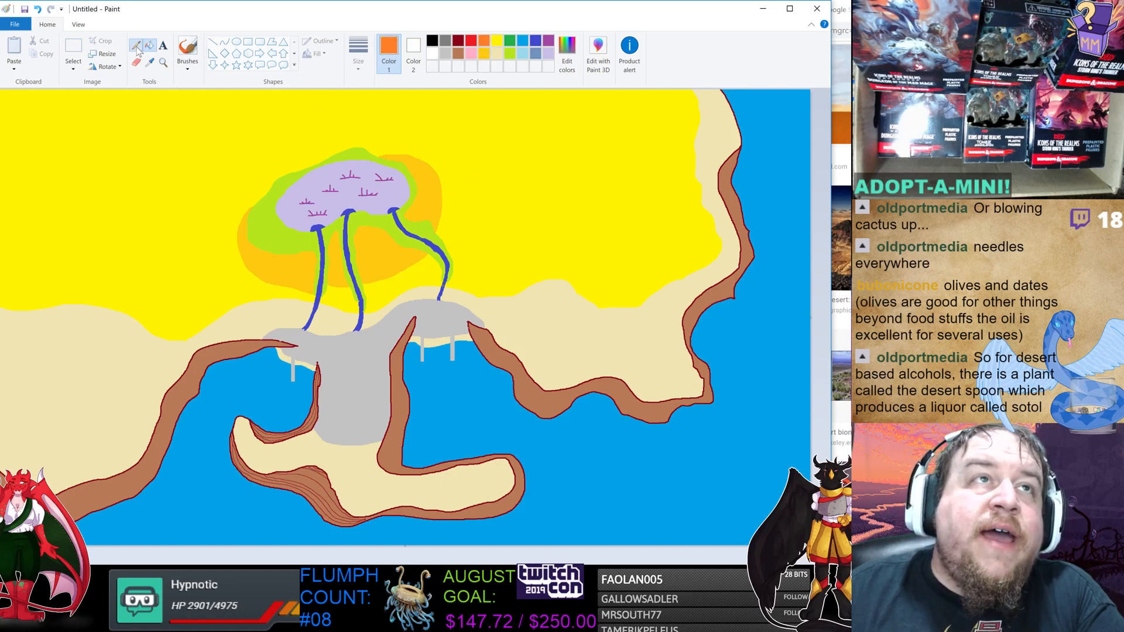
mouse_move(364, 247)
left_mouse_down()
mouse_move(366, 270)
mouse_move(393, 257)
mouse_move(376, 275)
mouse_move(415, 255)
left_mouse_up()
mouse_move(416, 215)
left_mouse_down()
mouse_move(427, 176)
mouse_move(435, 216)
mouse_move(436, 184)
mouse_move(409, 162)
mouse_move(434, 177)
mouse_move(411, 156)
left_mouse_up()
mouse_move(337, 237)
left_mouse_down()
mouse_move(343, 282)
mouse_move(306, 256)
mouse_move(293, 257)
mouse_move(308, 278)
mouse_move(285, 260)
mouse_move(299, 285)
mouse_move(275, 259)
mouse_move(287, 280)
mouse_move(264, 274)
mouse_move(273, 276)
mouse_move(250, 260)
mouse_move(269, 261)
mouse_move(250, 252)
mouse_move(284, 256)
mouse_move(250, 250)
left_mouse_up()
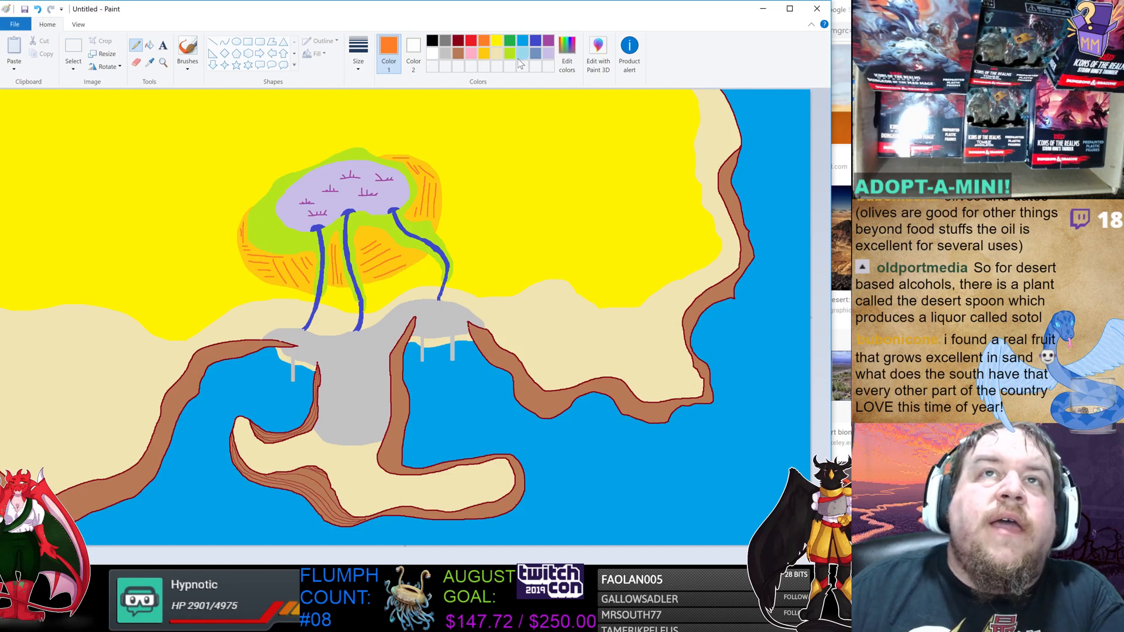
left_click(511, 49)
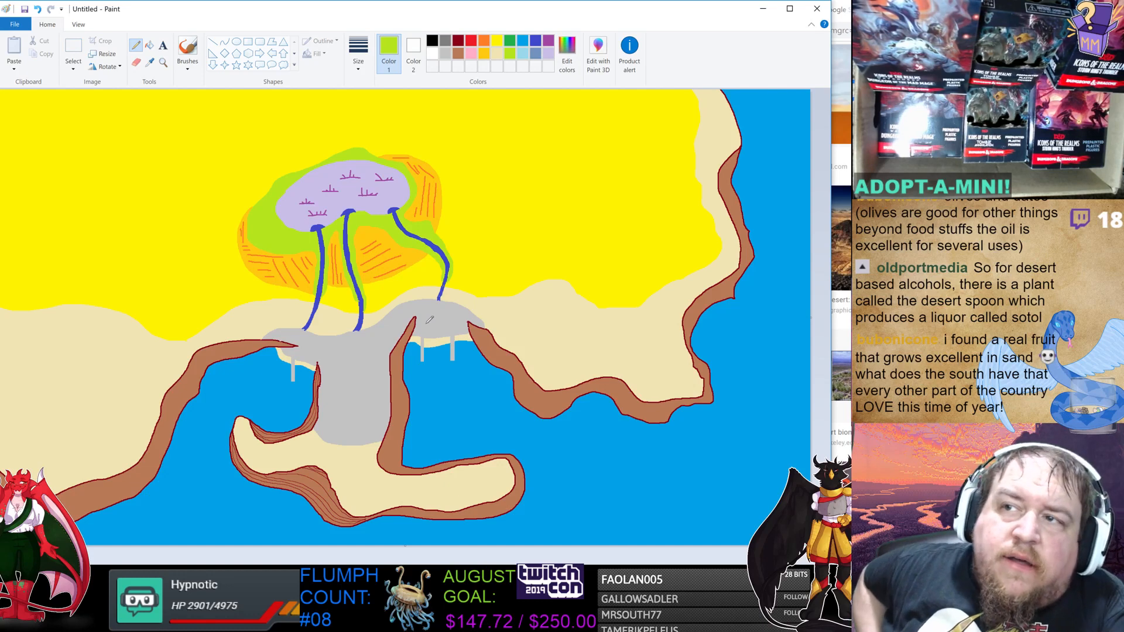
Switch to the settlement worksheet and review the monument and settlement notes.
key("alt+Tab")
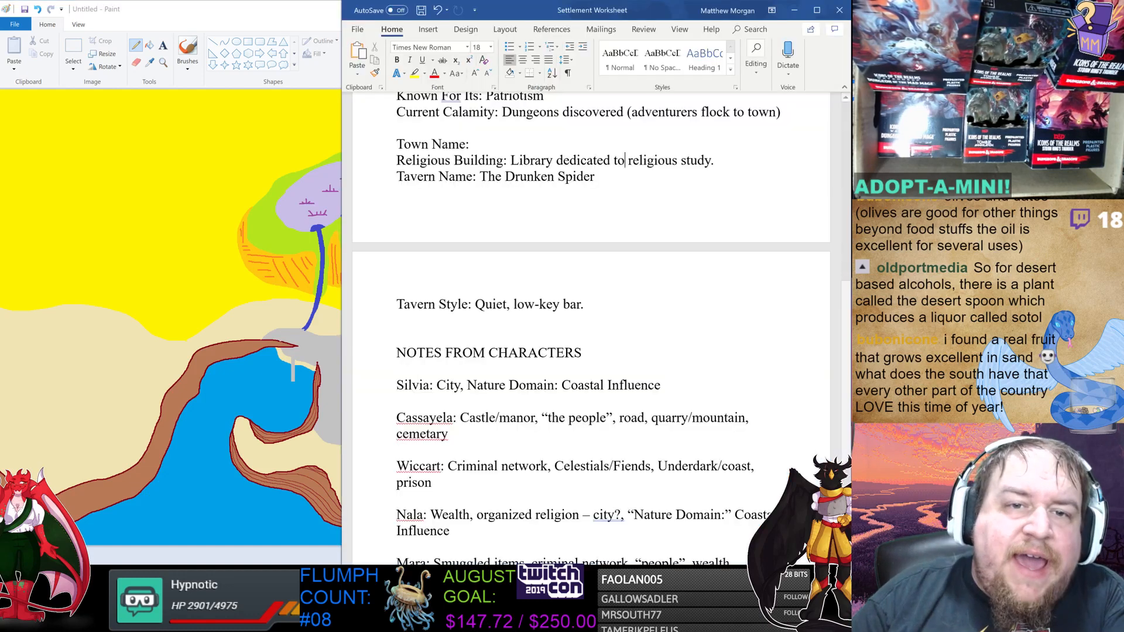
scroll(591, 328, "up", 4)
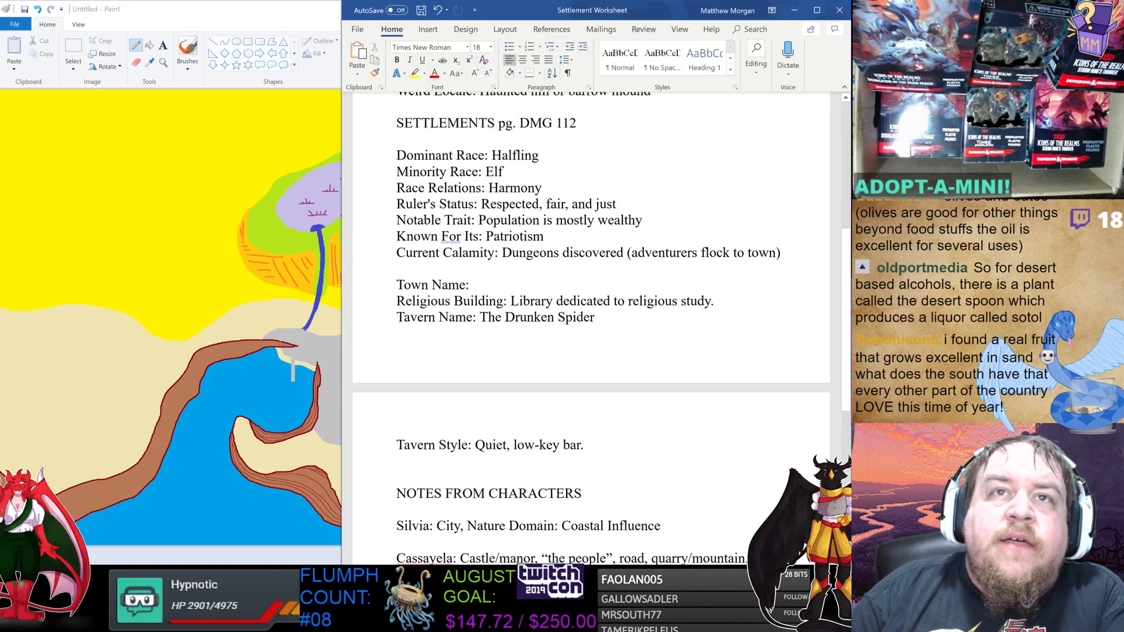
scroll(591, 328, "up", 3)
scroll(591, 328, "up", 1)
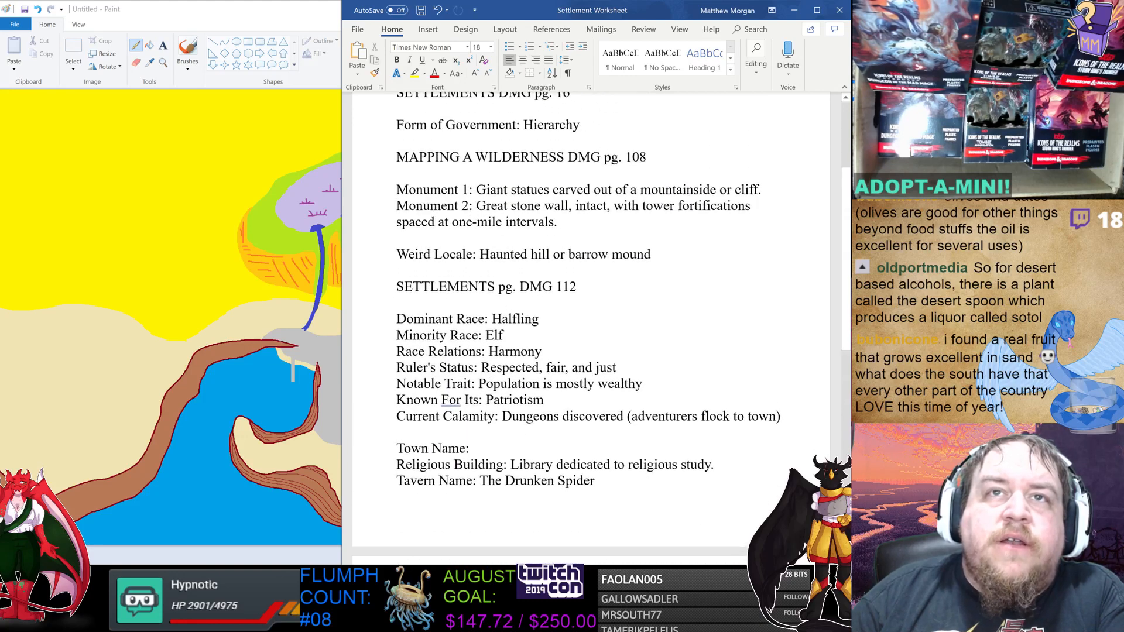
left_click_drag(477, 212, 675, 212)
left_click(675, 212)
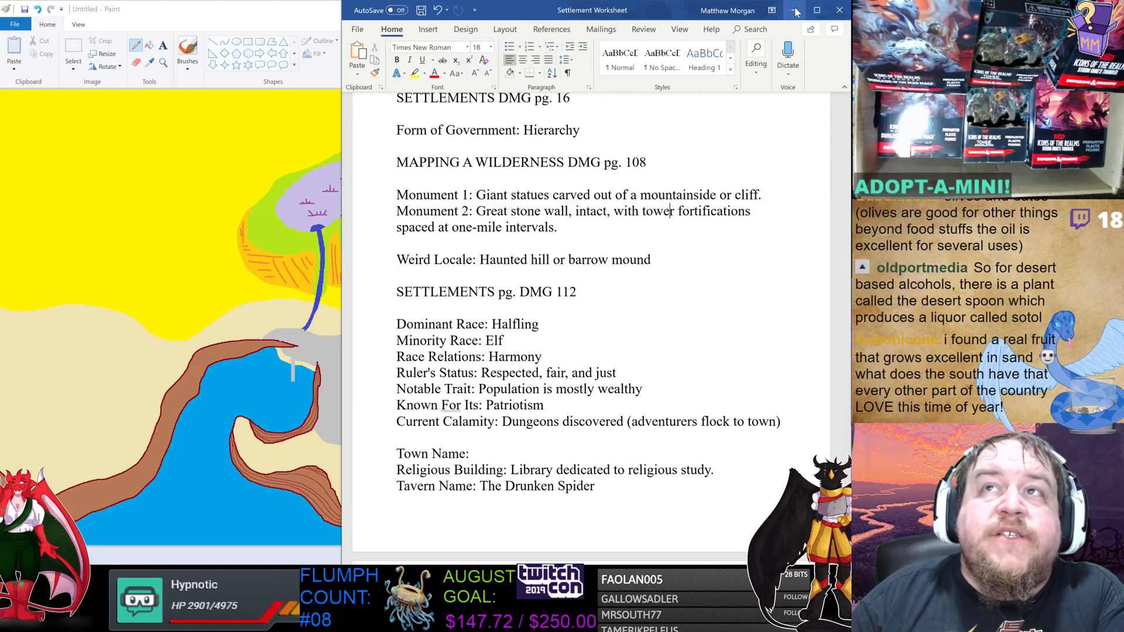
left_click(794, 9)
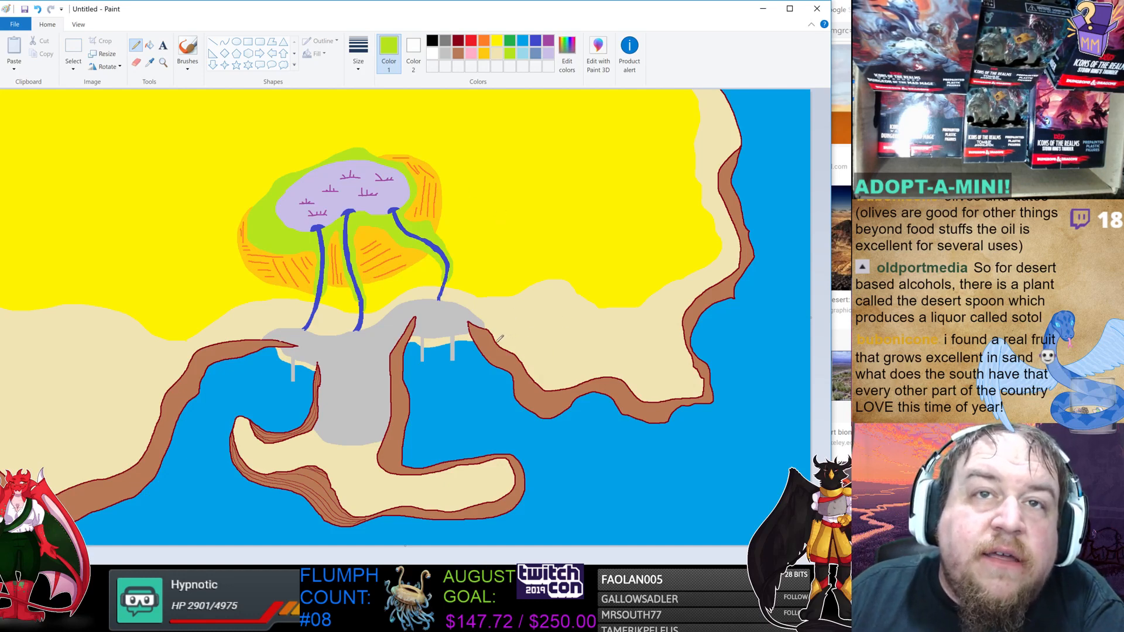
Draw small lime green shrub outlines along the cliff edge of the eastern coast.
left_click_drag(497, 342, 512, 346)
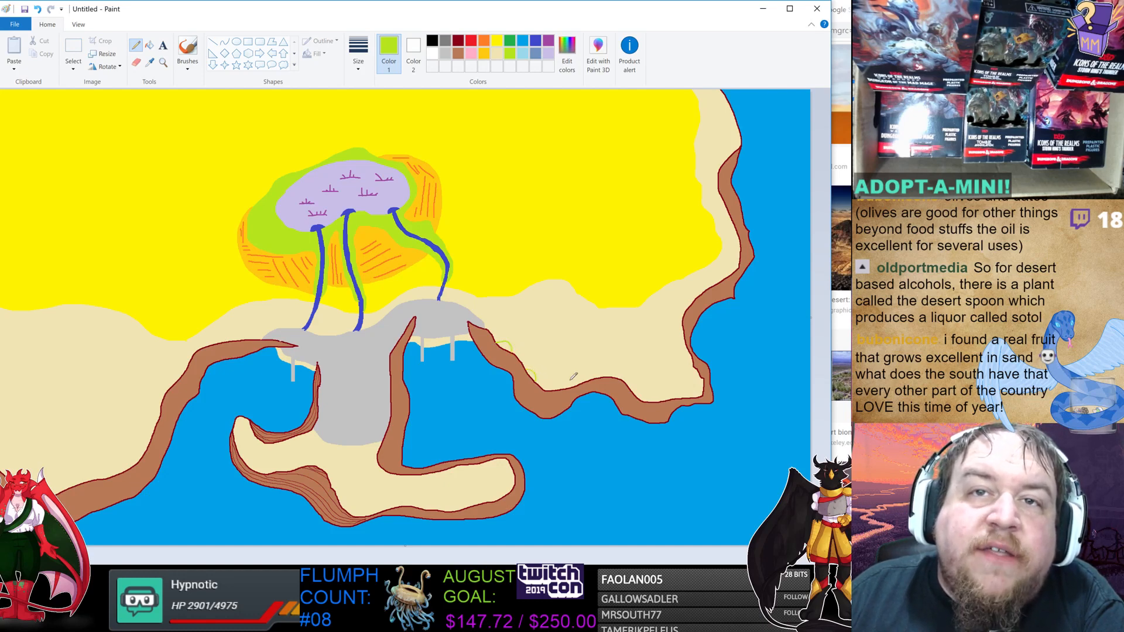
left_click_drag(572, 384, 590, 377)
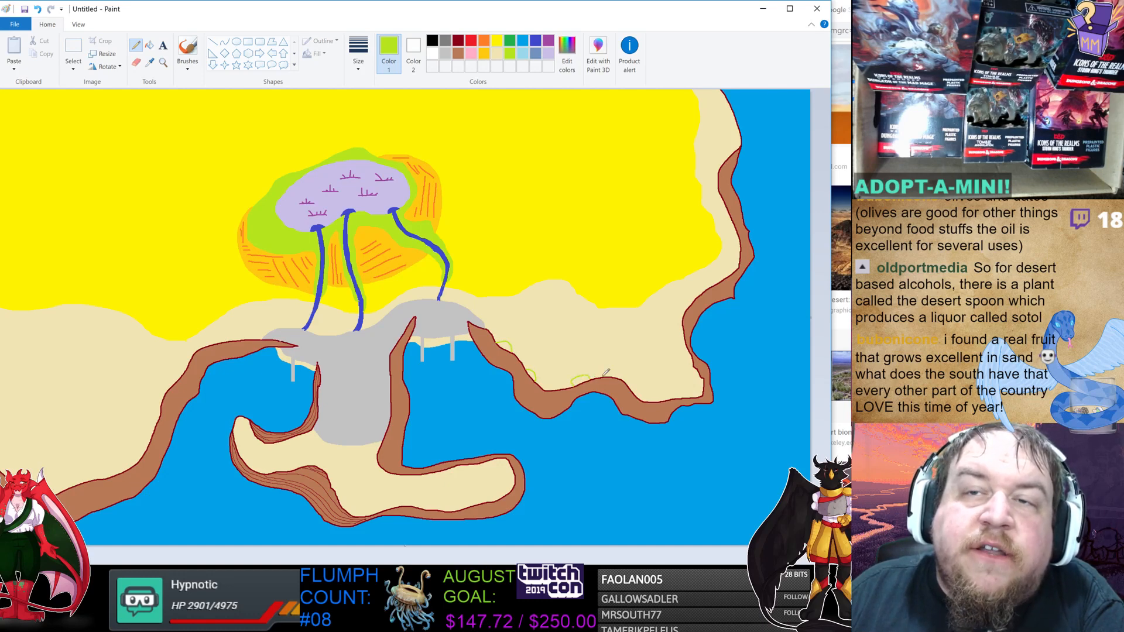
mouse_move(632, 390)
left_mouse_down()
mouse_move(693, 395)
mouse_move(703, 381)
left_mouse_up()
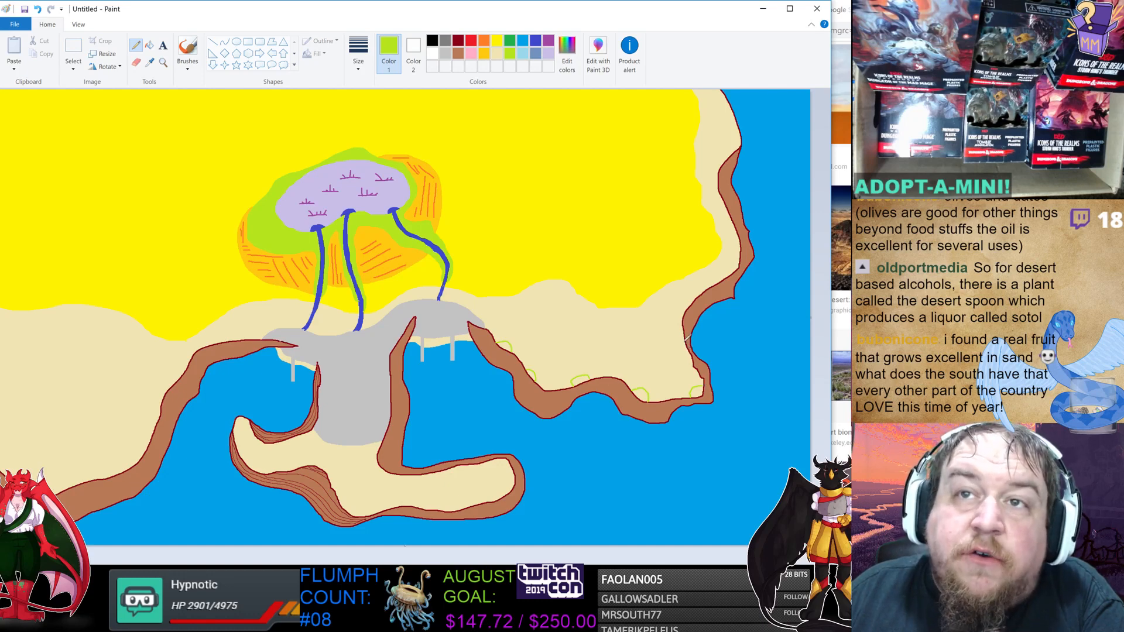
left_click_drag(688, 339, 678, 326)
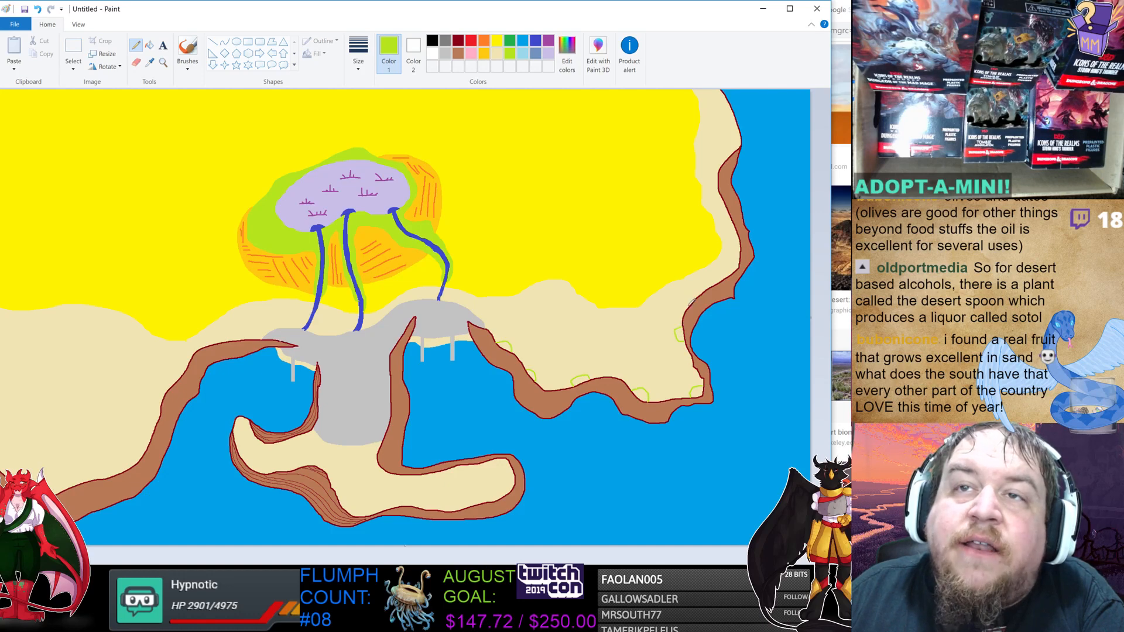
left_click_drag(691, 304, 726, 275)
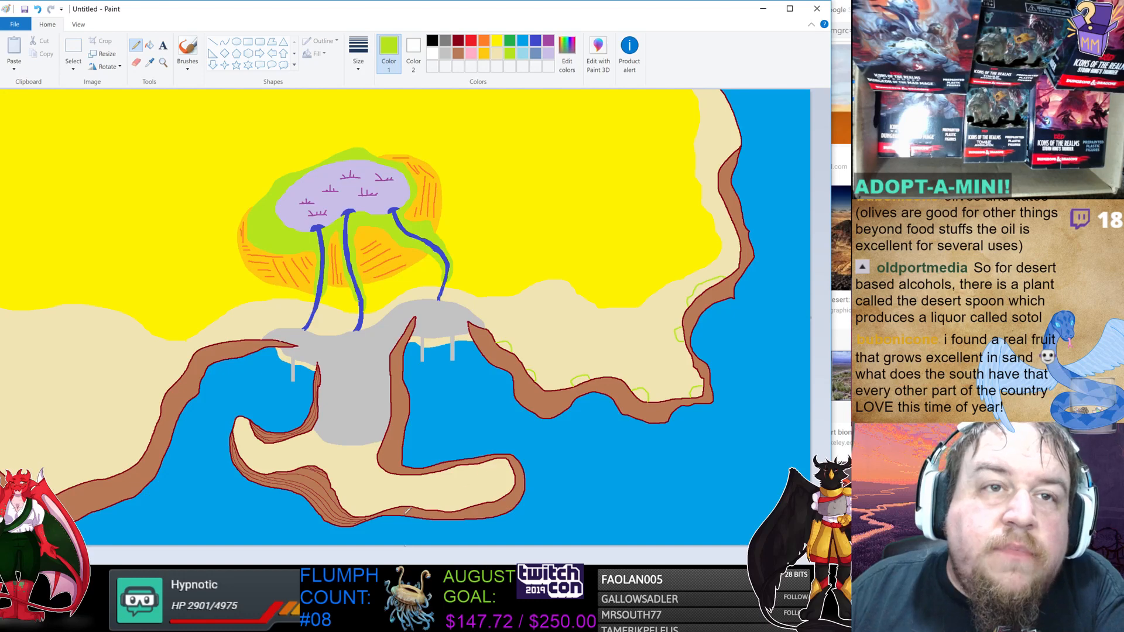
left_click(149, 45)
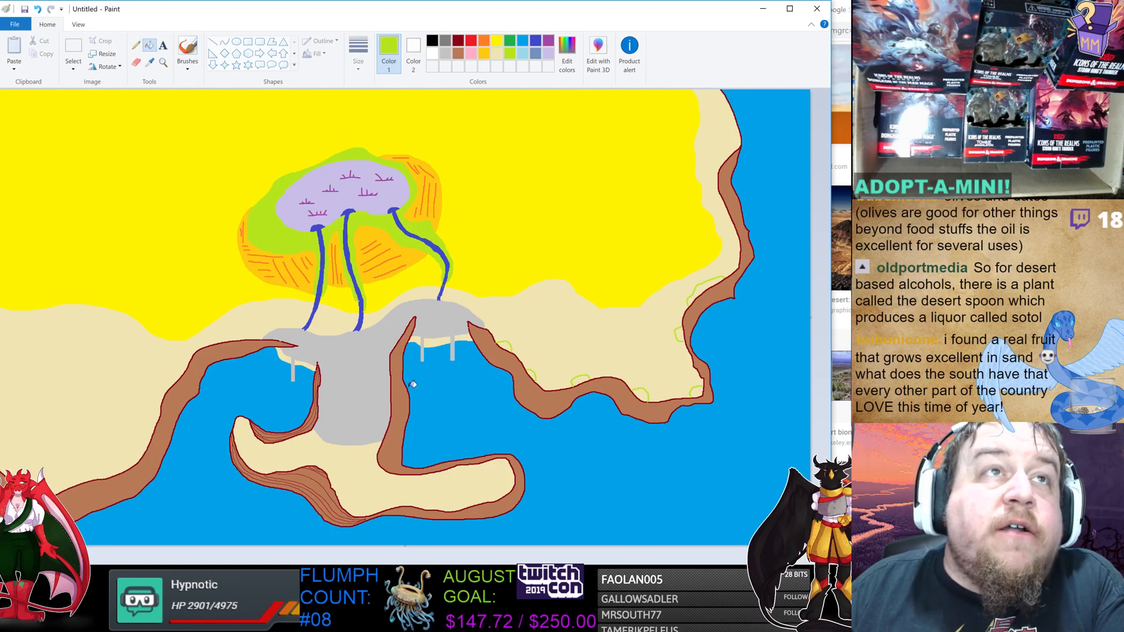
Fill the southern peninsula's sand and the shrub outlines along the eastern coast with lime green.
left_click(360, 471)
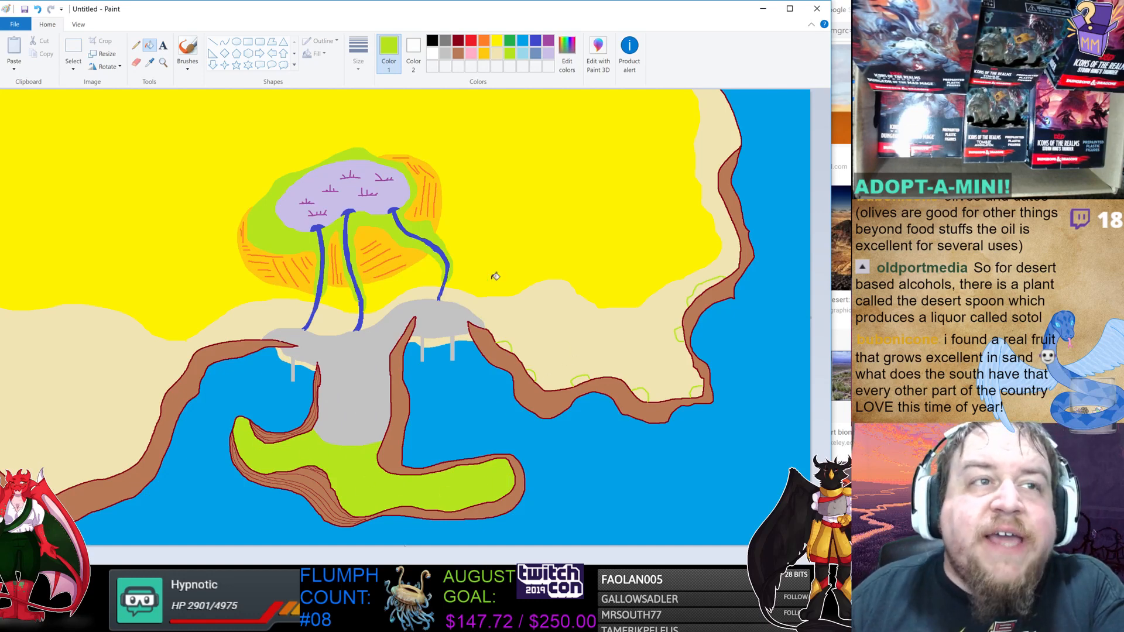
left_click(505, 347)
left_click(531, 374)
left_click(579, 380)
left_click(641, 393)
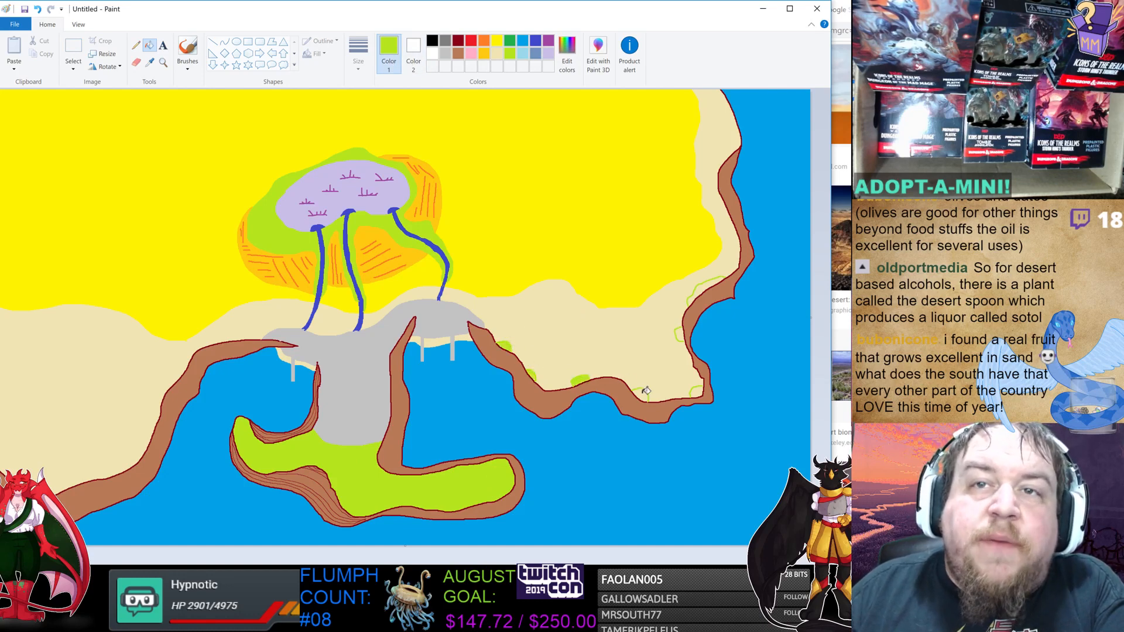
left_click(696, 389)
left_click(695, 383)
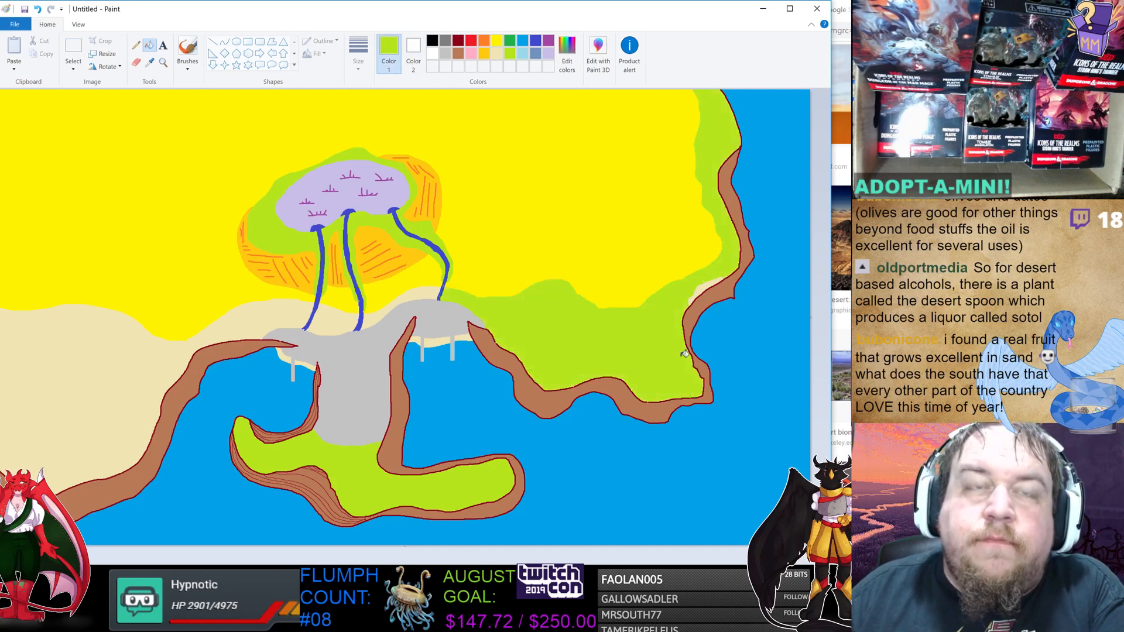
key("ctrl+z")
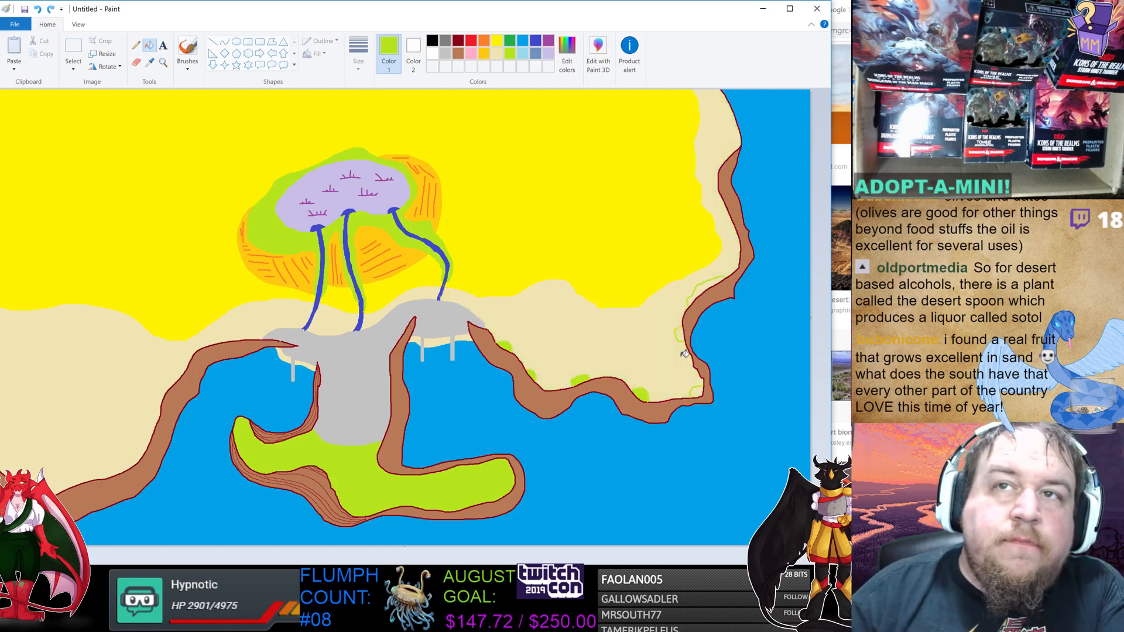
Fill the remaining shrub outlines on the eastern cliff edge with lime green, undoing fills that spill onto the sand.
left_click(135, 45)
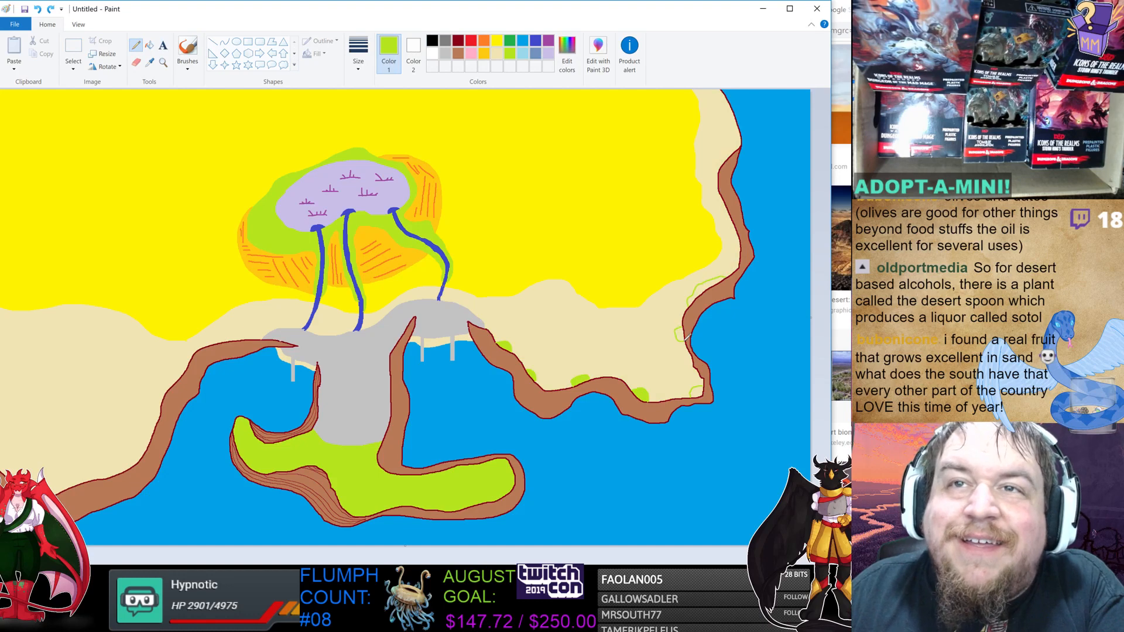
left_click(150, 46)
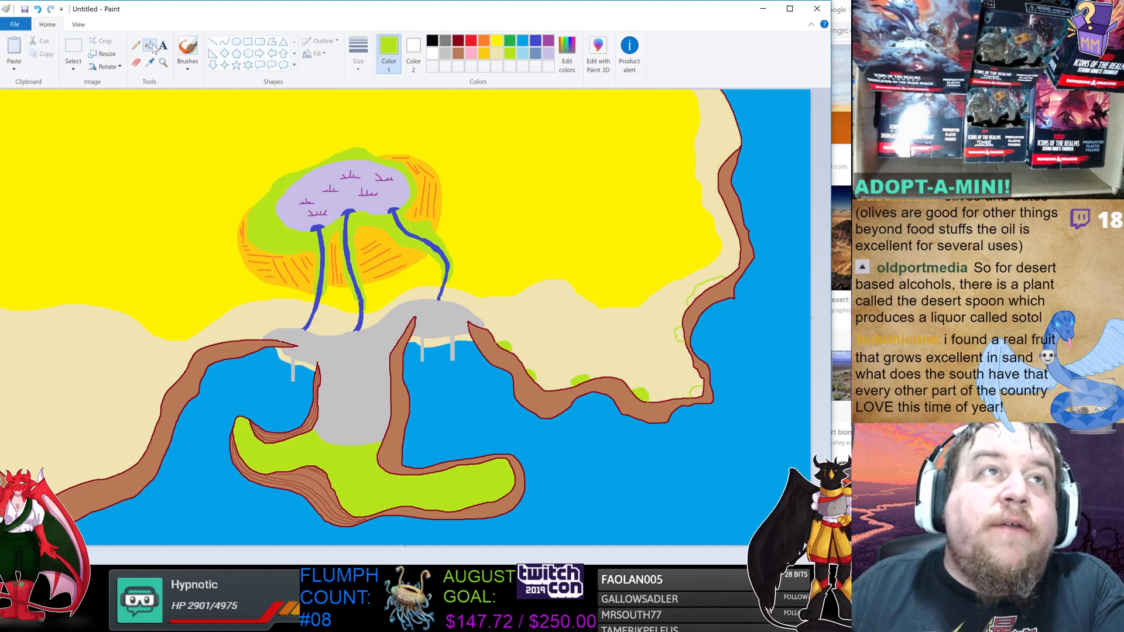
left_click(679, 332)
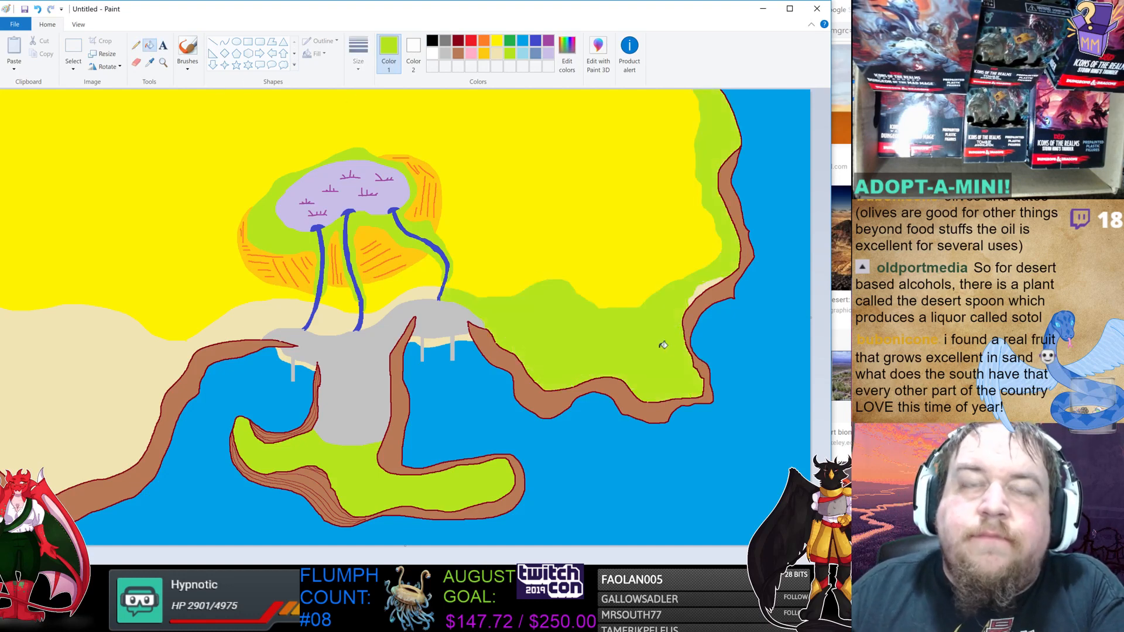
key("ctrl+z")
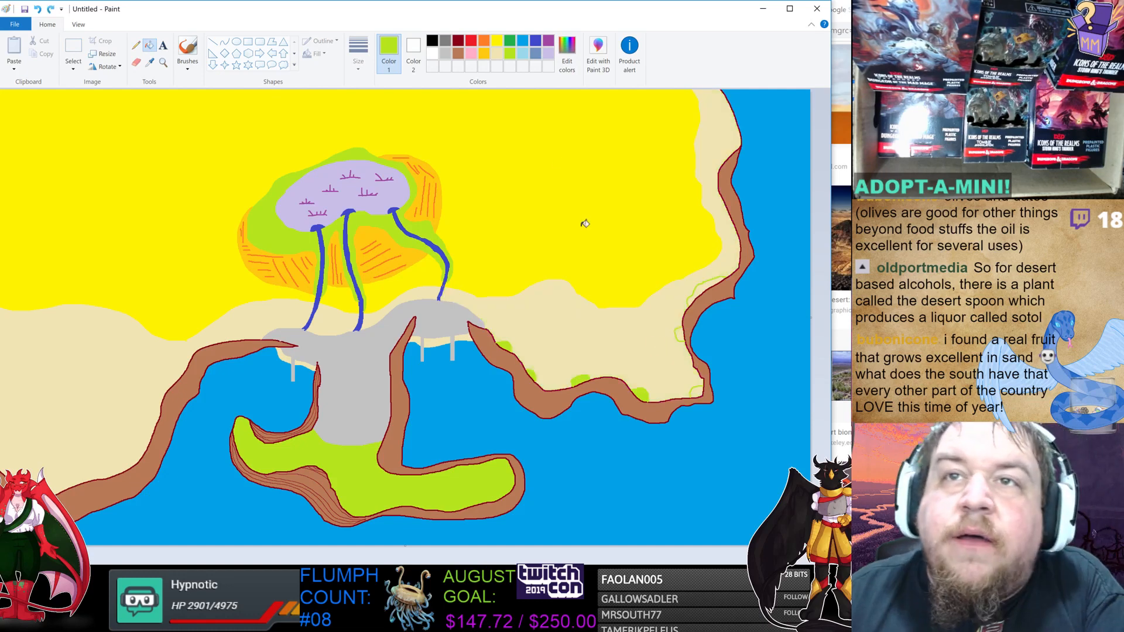
left_click(136, 46)
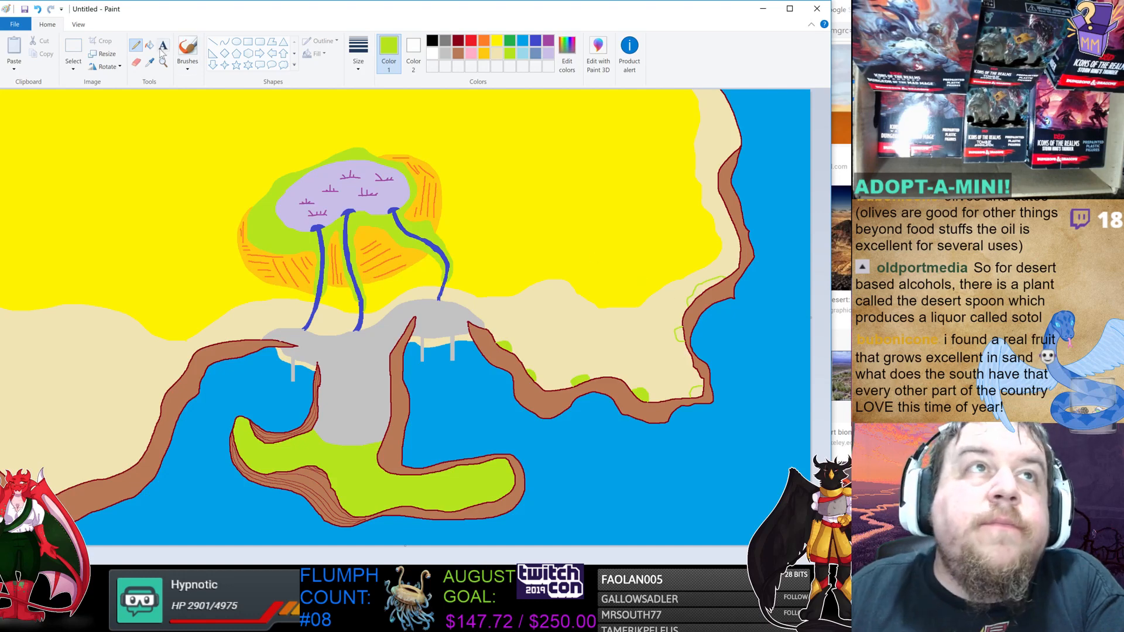
left_click(150, 46)
left_click(681, 334)
left_click(697, 291)
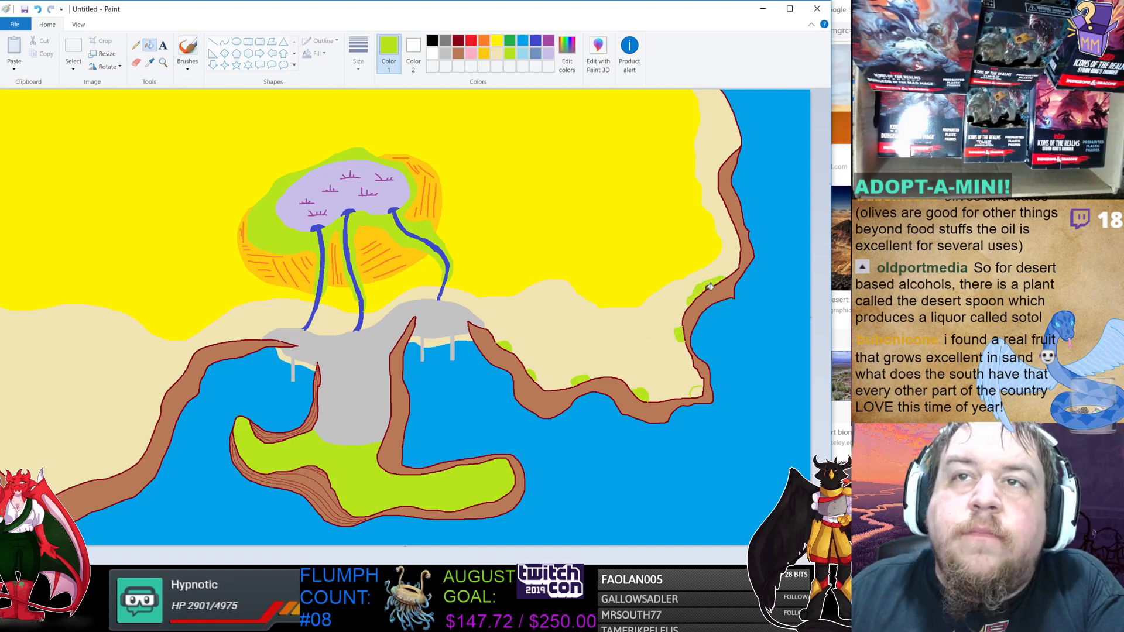
left_click(701, 380)
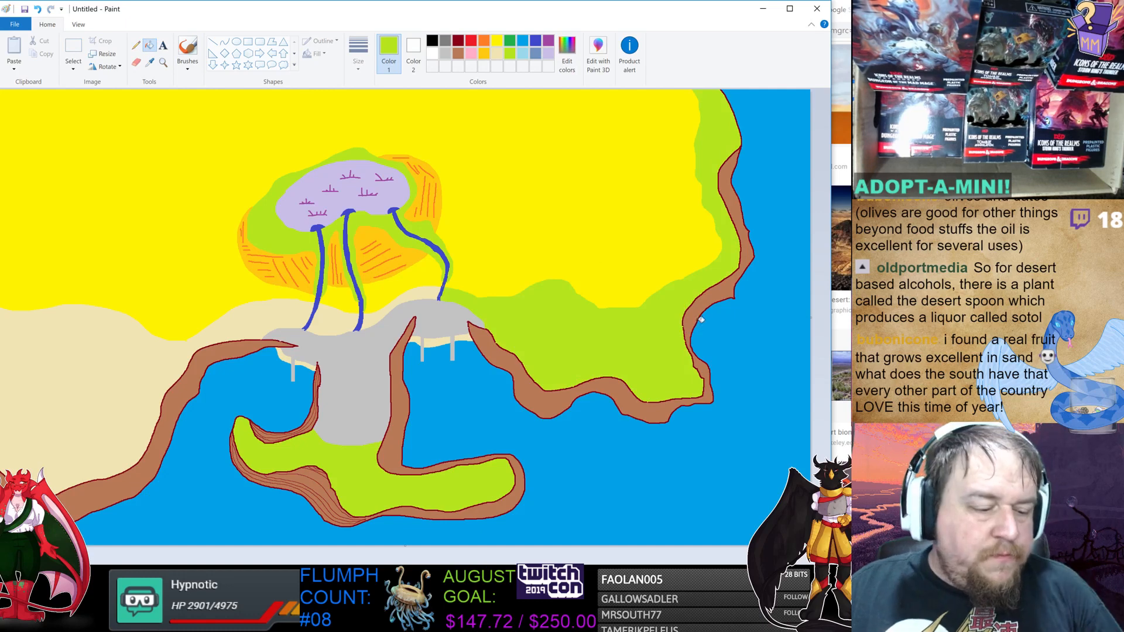
key("ctrl+z")
left_click(136, 45)
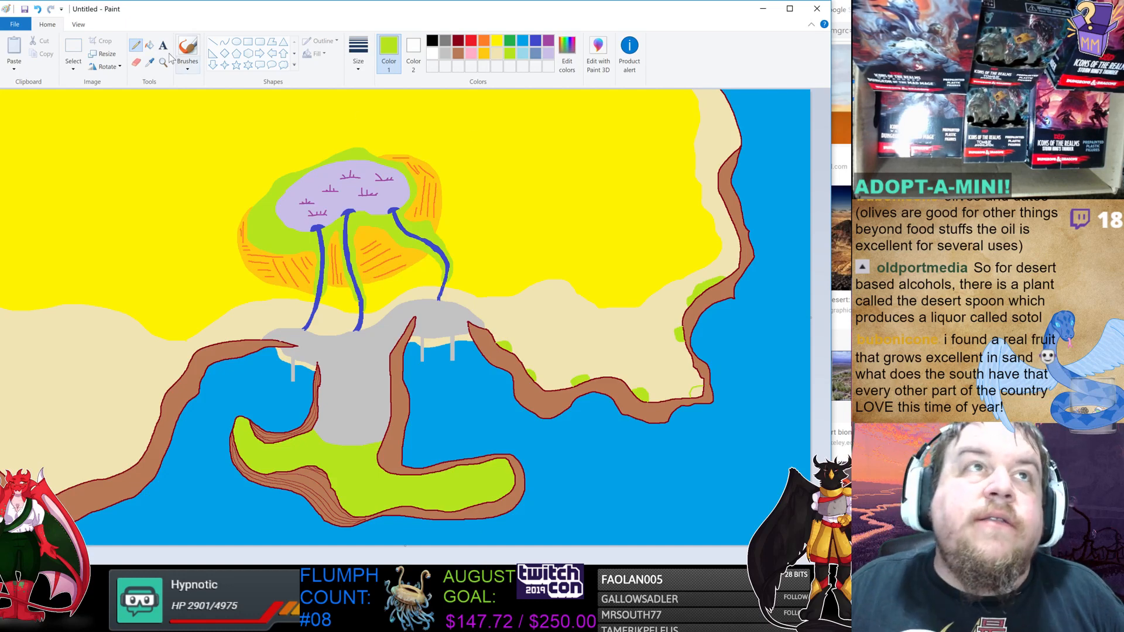
left_click(149, 45)
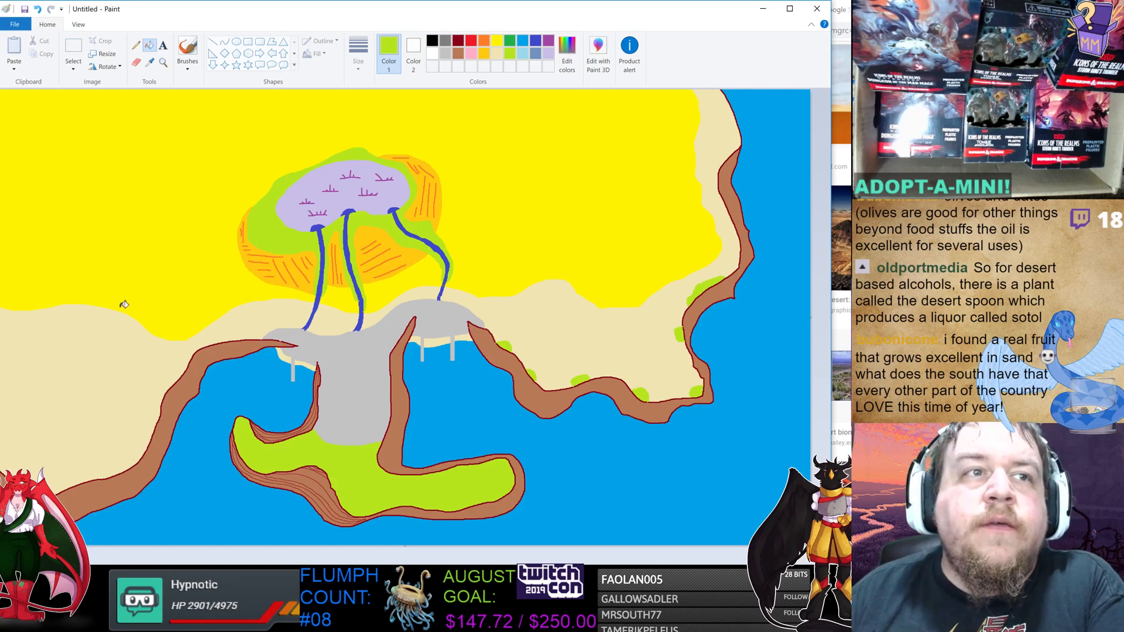
Draw a green line along the peninsula and fill the band between it and the cliff edge with green.
left_click(510, 40)
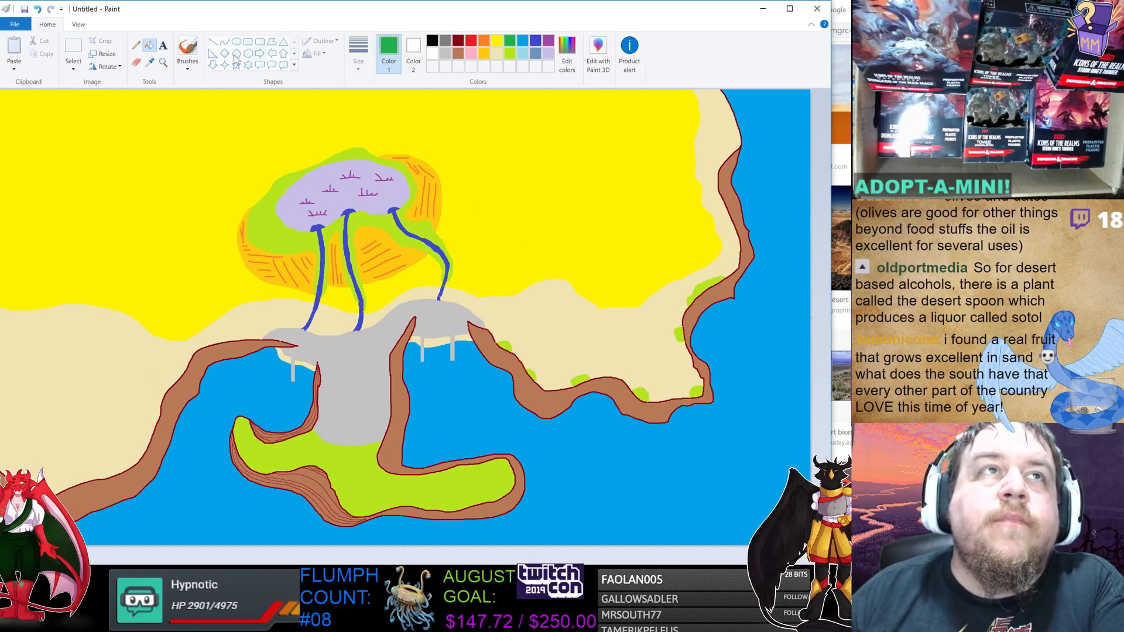
left_click(136, 45)
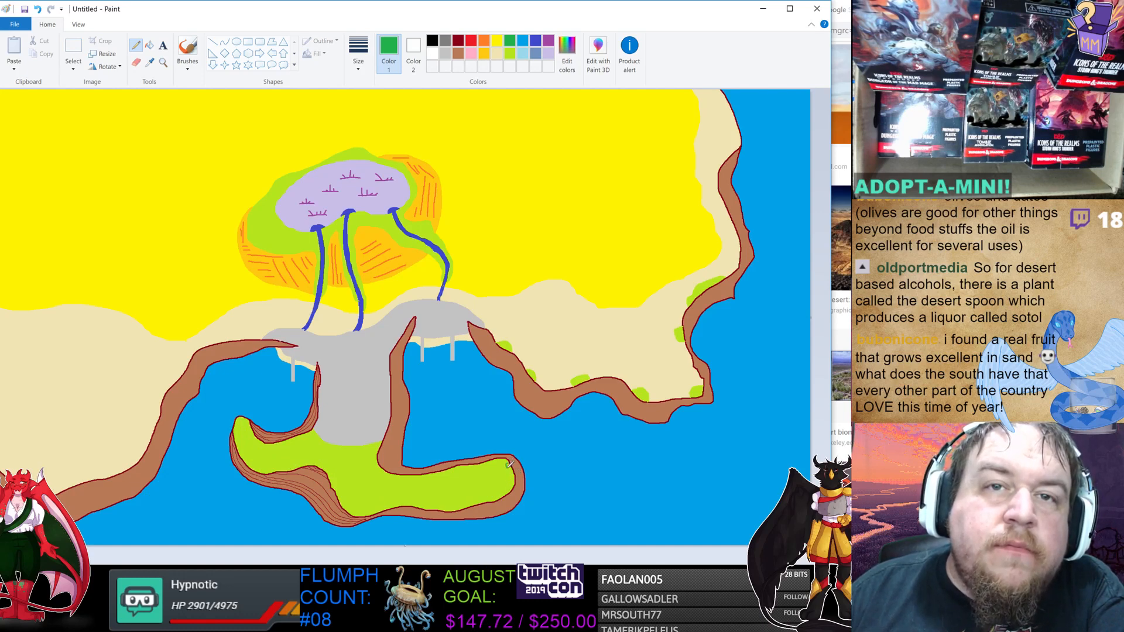
mouse_move(507, 466)
left_mouse_down()
mouse_move(474, 498)
mouse_move(414, 499)
mouse_move(351, 482)
mouse_move(322, 460)
mouse_move(260, 463)
mouse_move(240, 426)
left_mouse_up()
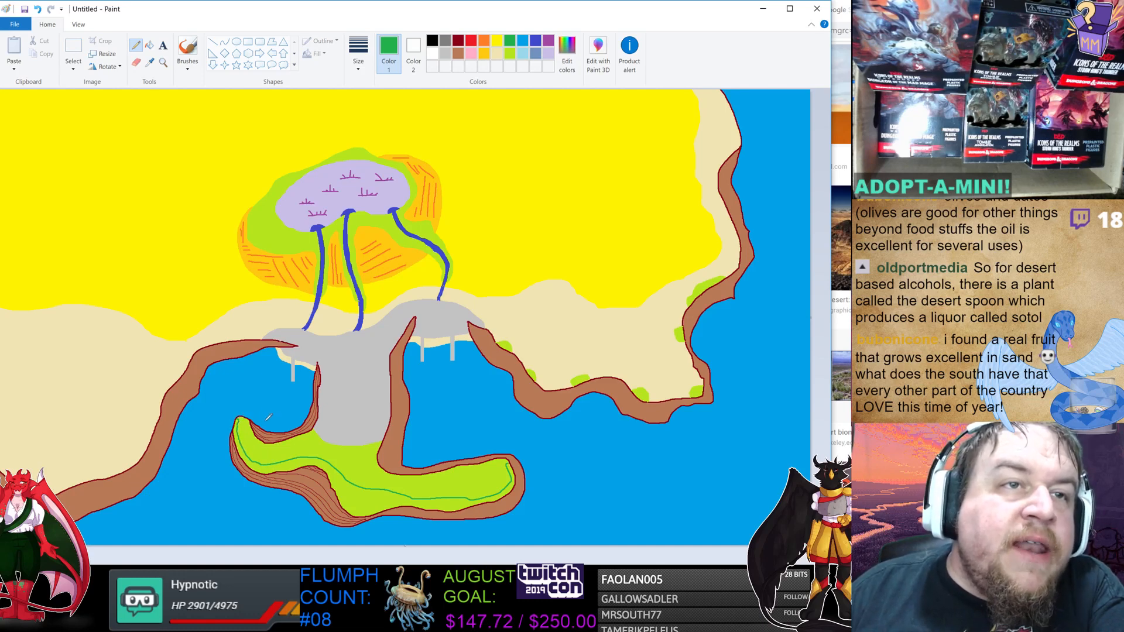
left_click(150, 46)
left_click(359, 493)
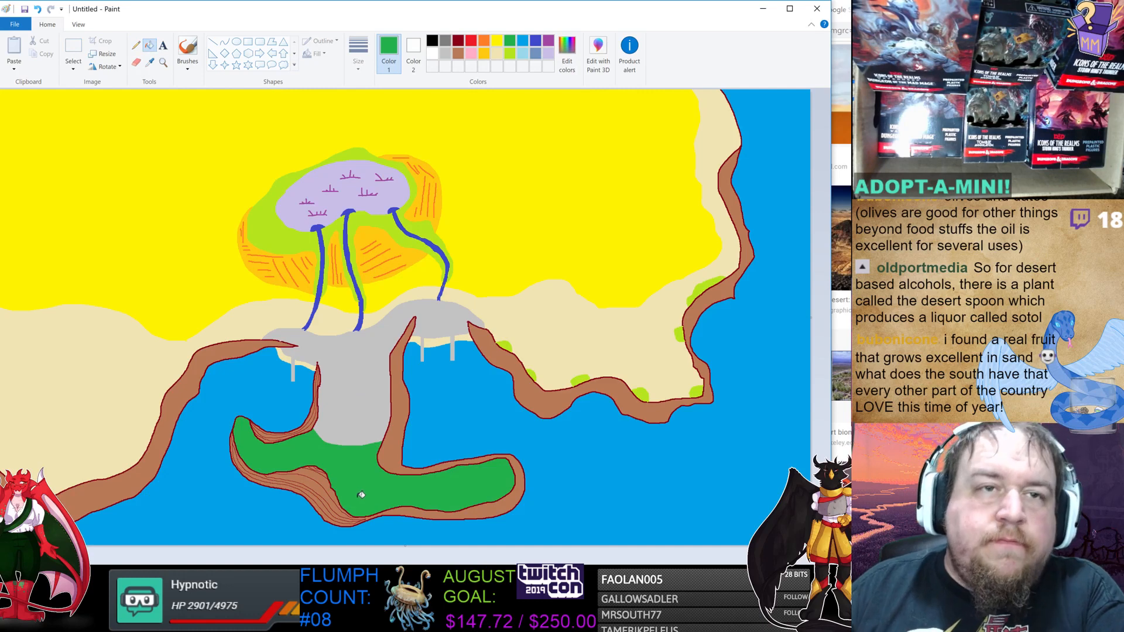
key("ctrl+z")
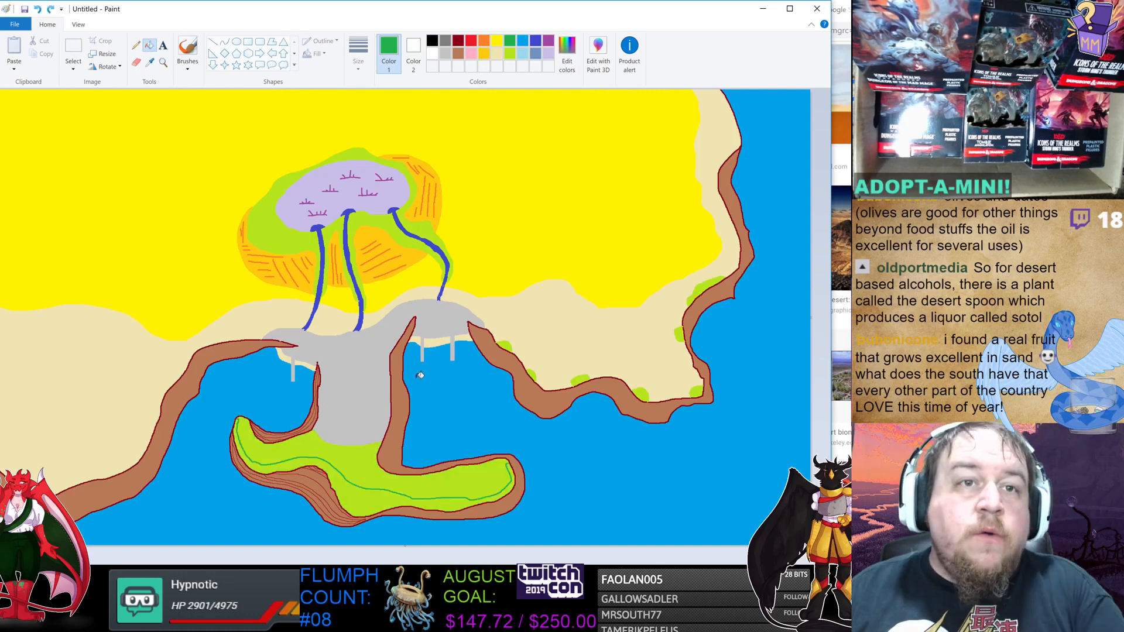
left_click(136, 45)
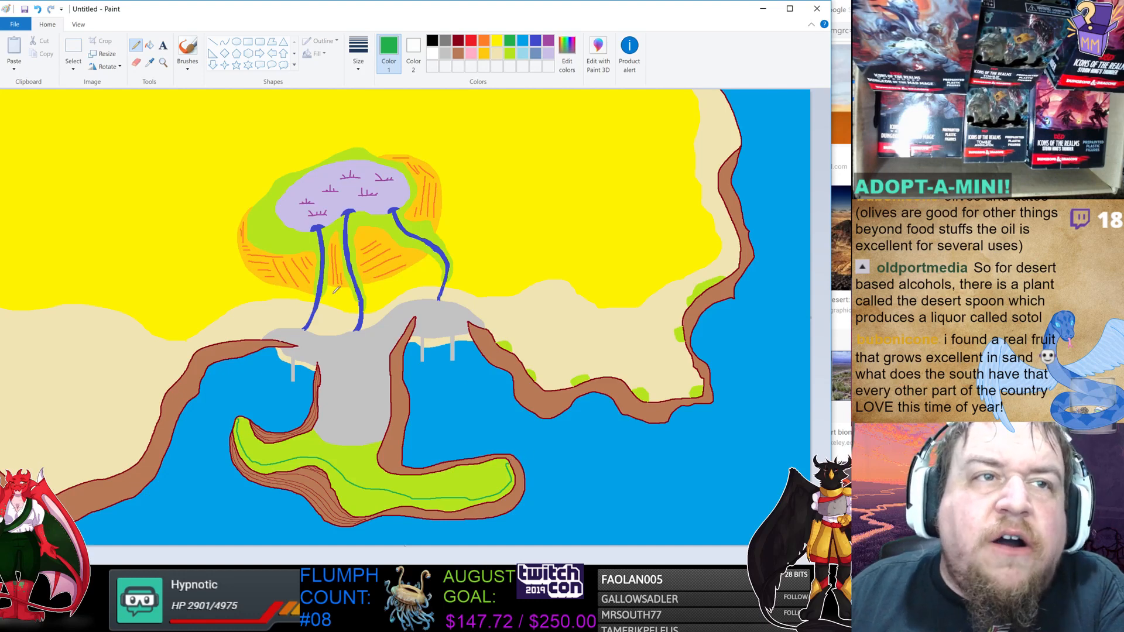
left_click(149, 45)
left_click(366, 498)
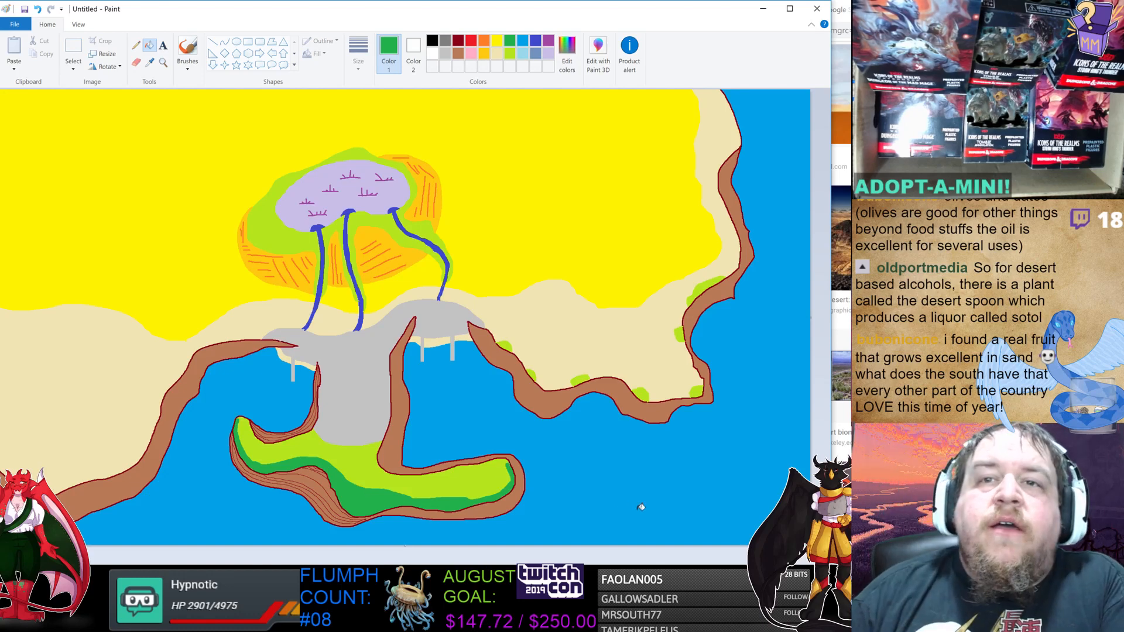
left_click(135, 46)
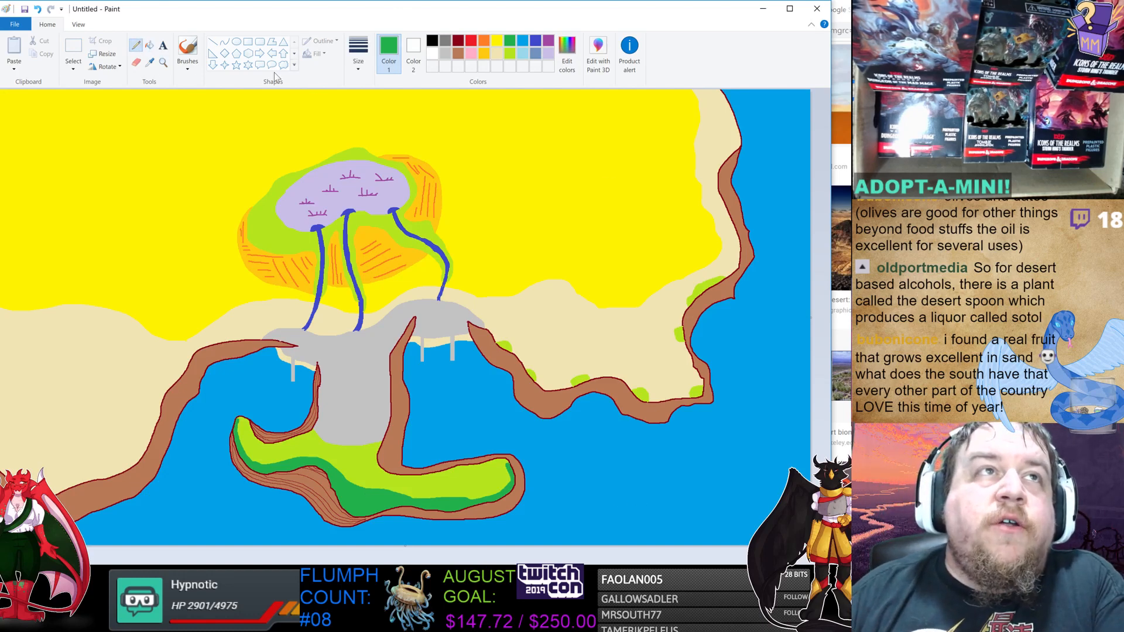
left_click(458, 53)
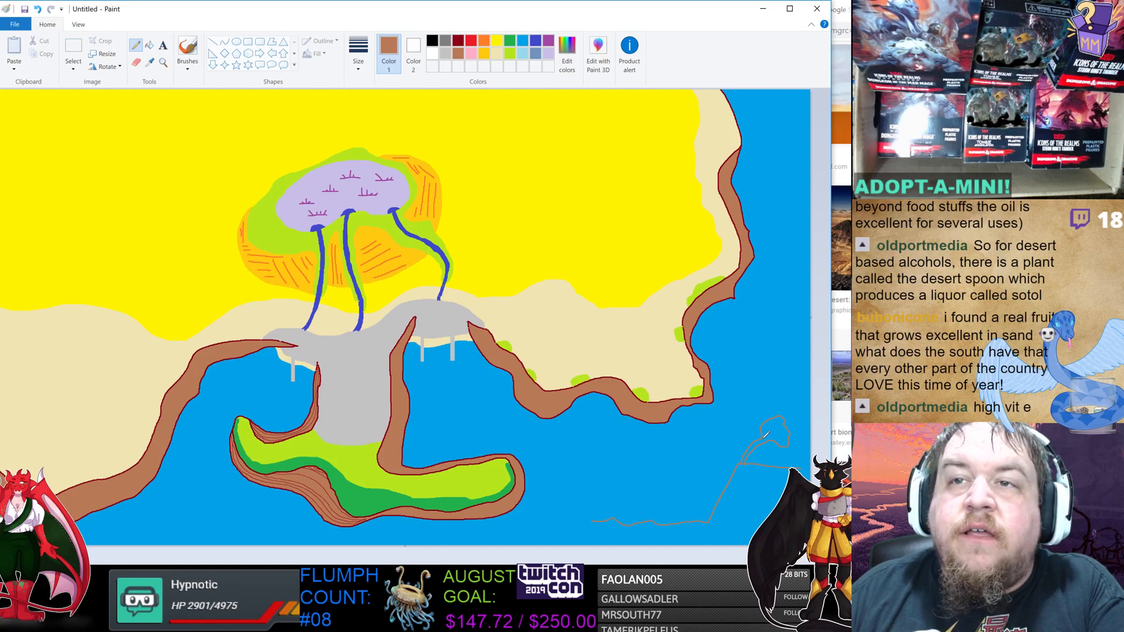
left_click(509, 40)
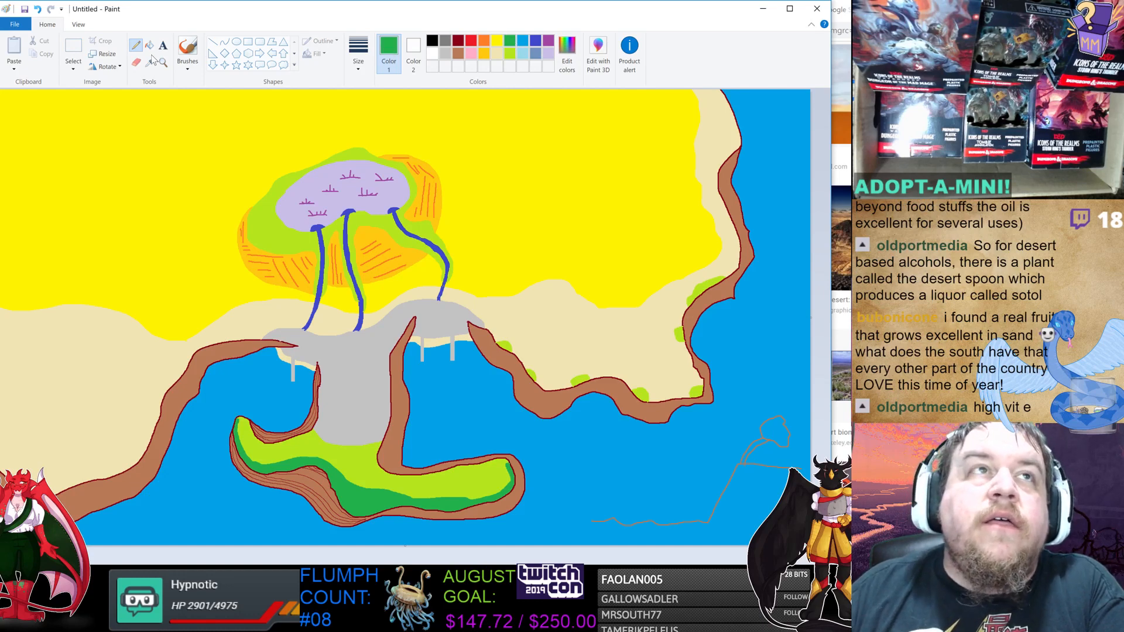
left_click(149, 46)
left_click(779, 431)
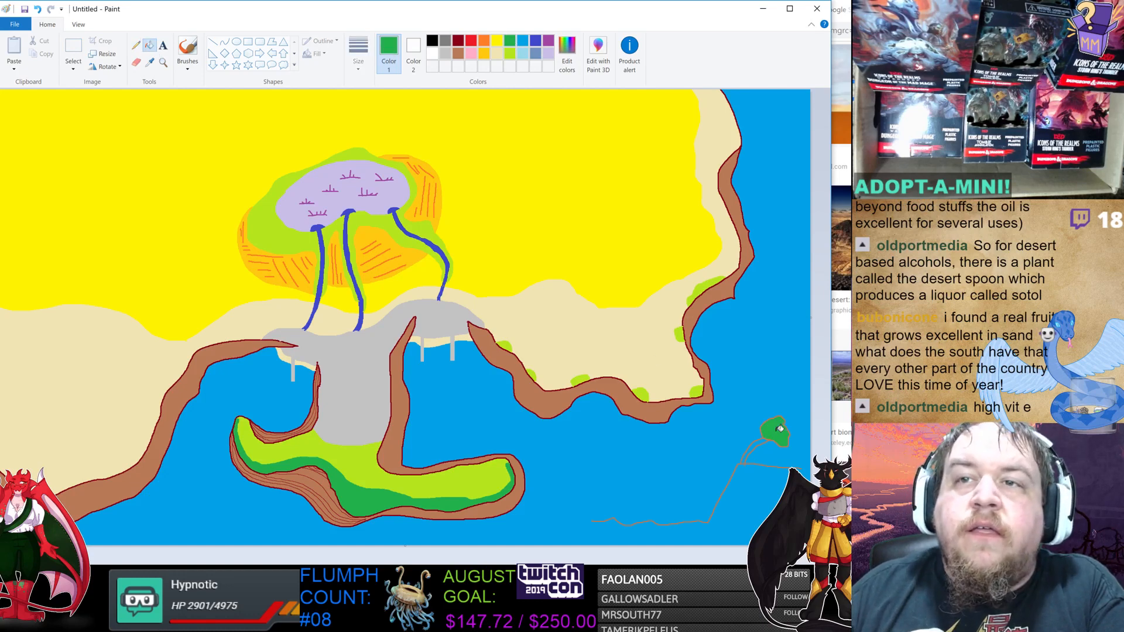
left_click(459, 53)
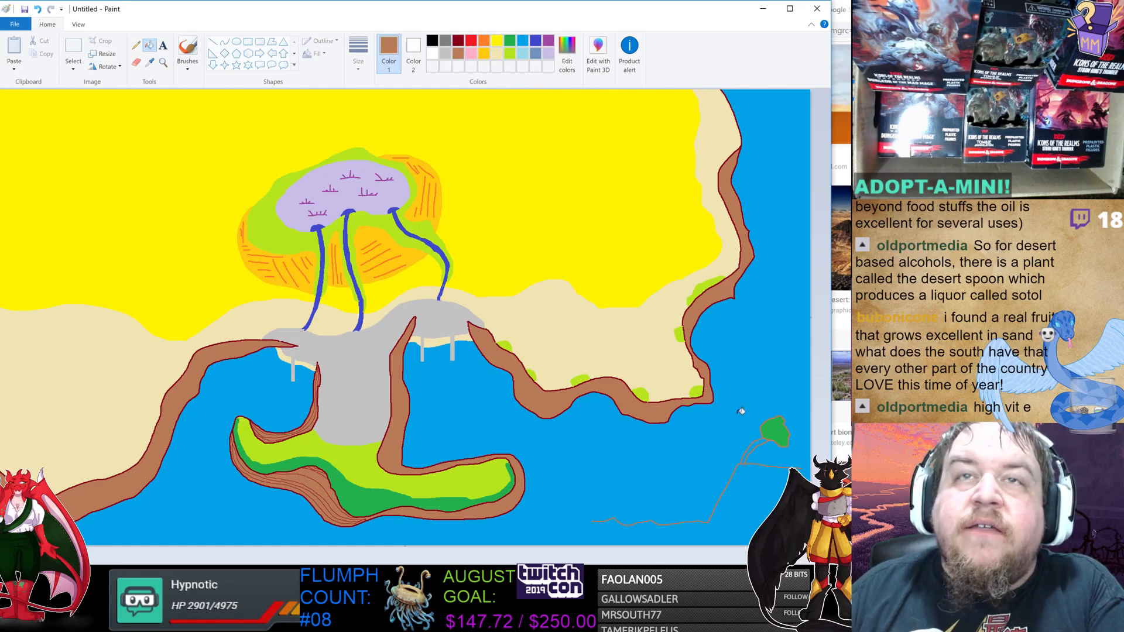
left_click(461, 41)
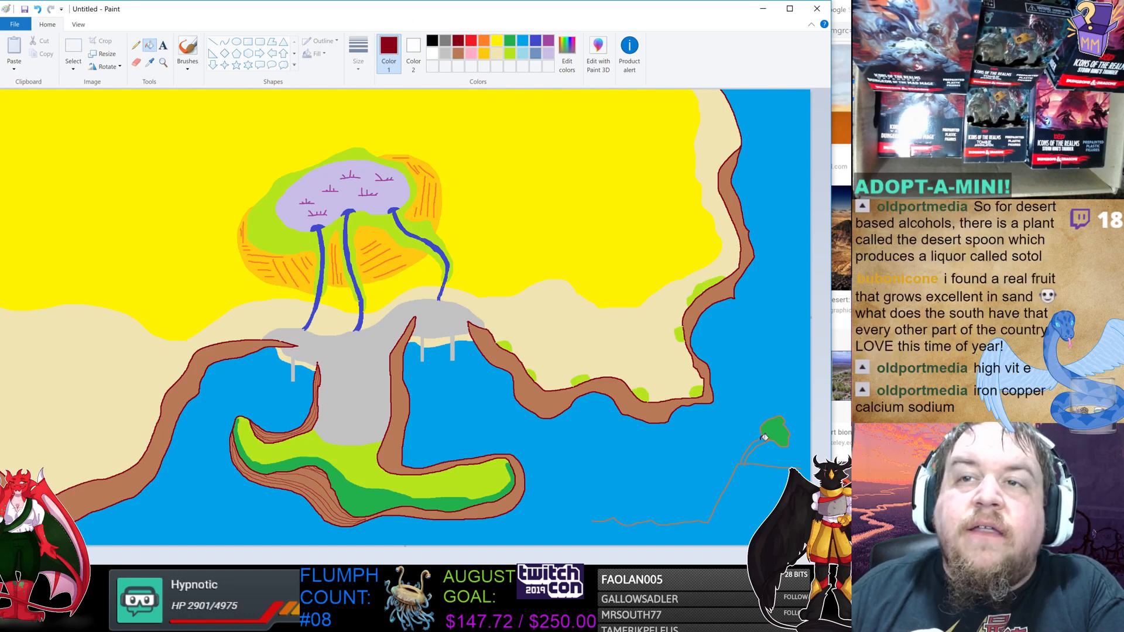
left_click_drag(763, 439, 743, 462)
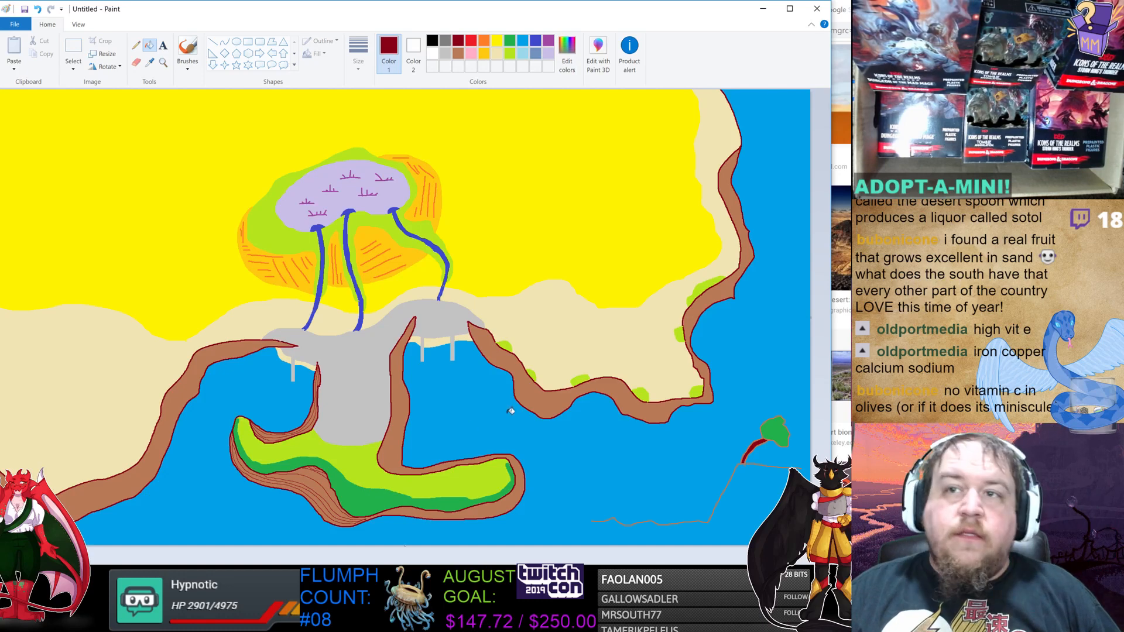
key("ctrl+z")
key("ctrl+z")
key("ctrl+z")
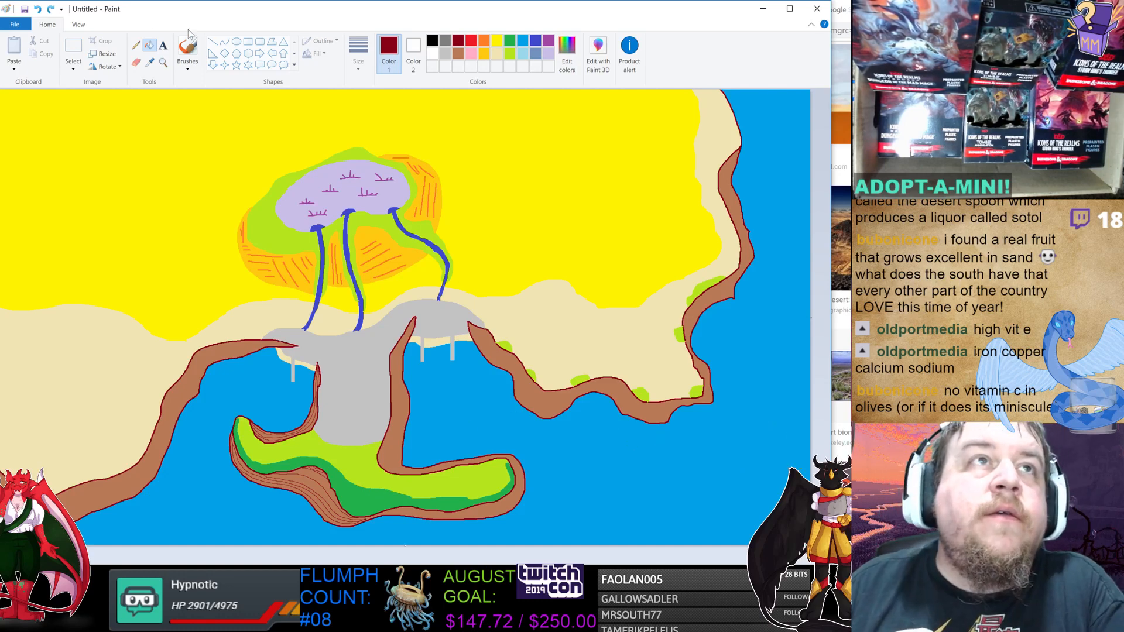
Draw small lime green shrub outlines along the western cliff edge.
left_click(136, 45)
left_click(509, 54)
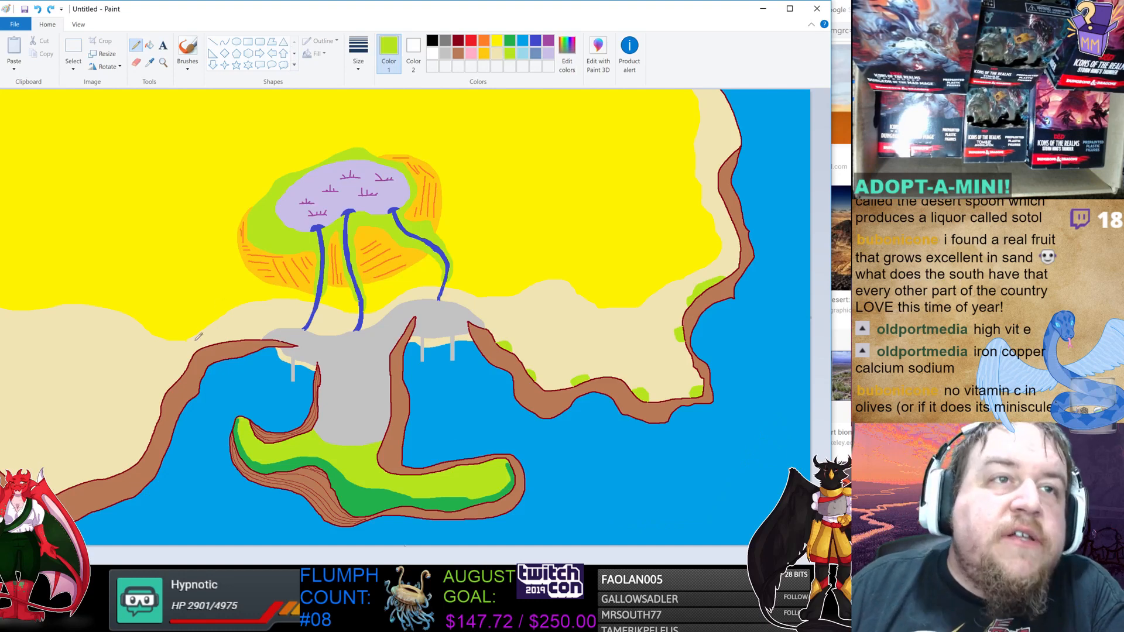
mouse_move(182, 376)
left_mouse_down()
mouse_move(163, 379)
mouse_move(166, 392)
left_mouse_up()
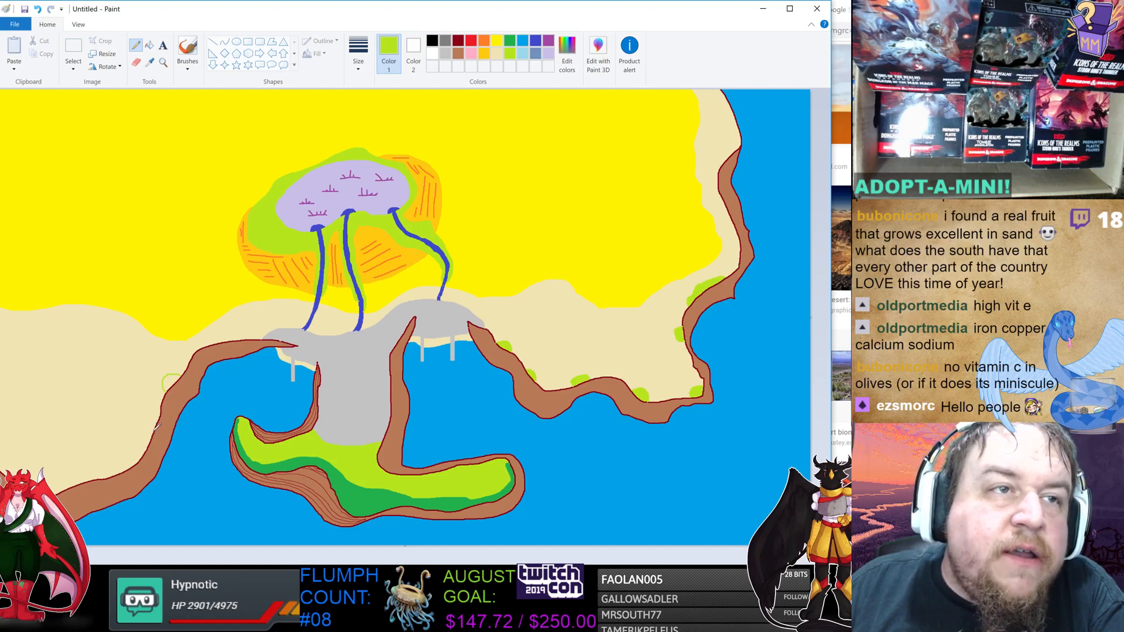
mouse_move(156, 427)
left_mouse_down()
mouse_move(146, 426)
mouse_move(149, 448)
left_mouse_up()
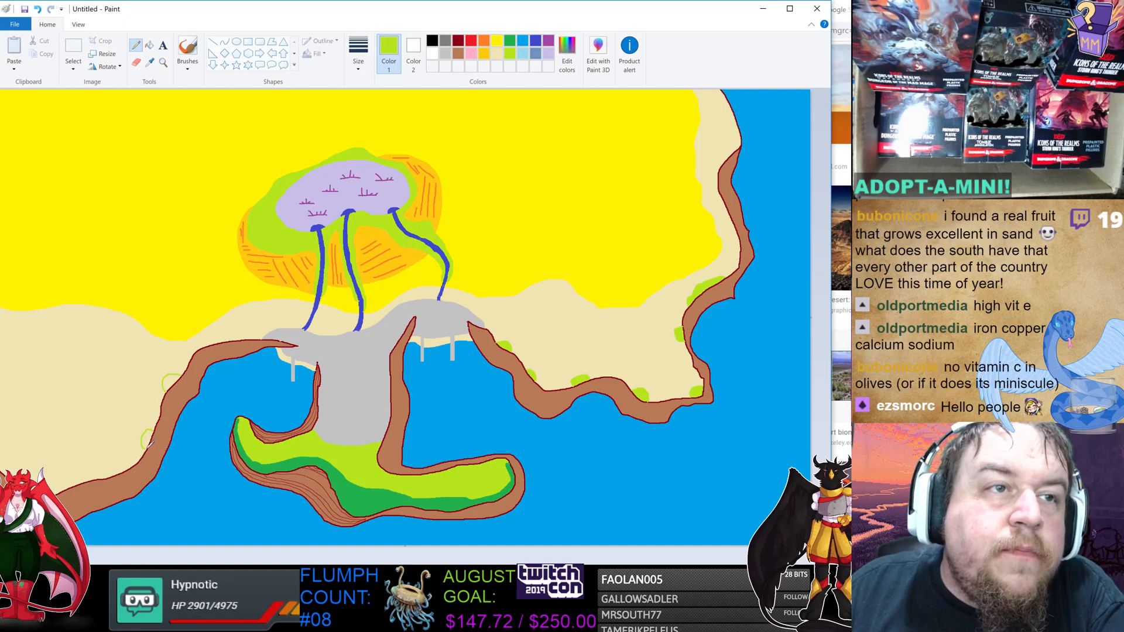
mouse_move(136, 461)
left_mouse_down()
mouse_move(85, 467)
mouse_move(62, 487)
left_mouse_up()
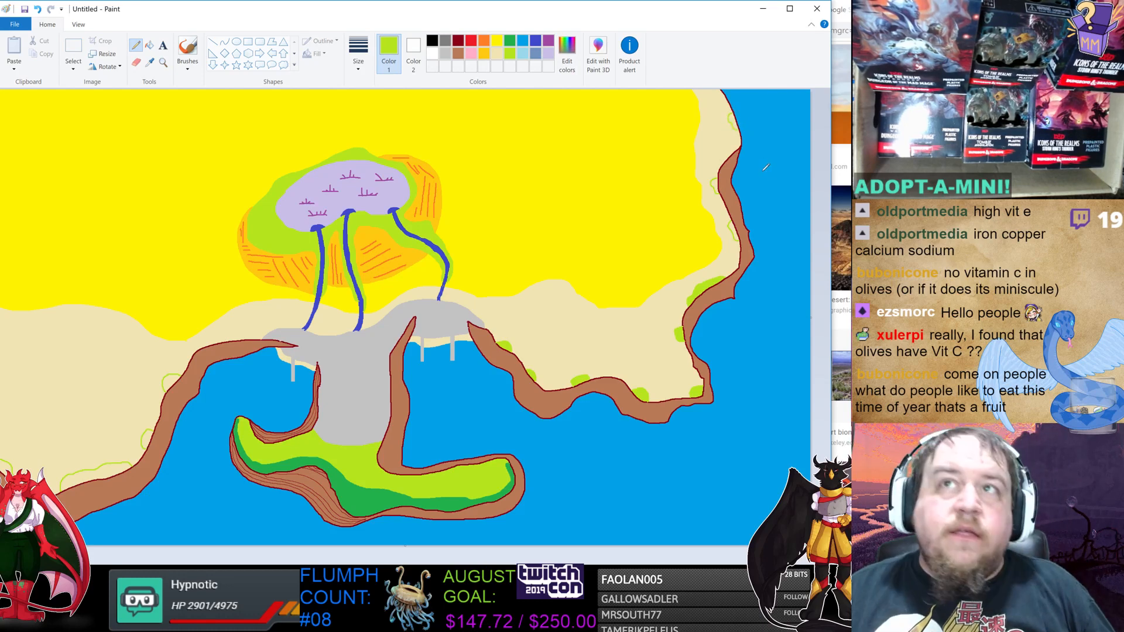
Fill the shrub outlines along both the eastern and western cliff edges with lime green.
left_click(149, 45)
left_click(717, 185)
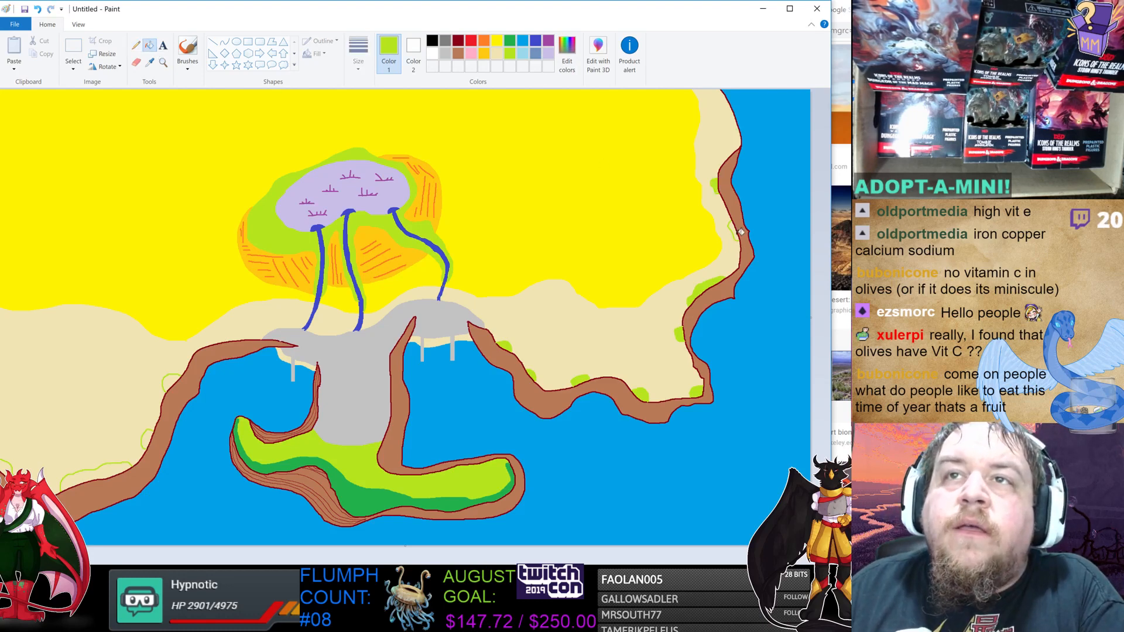
left_click(736, 233)
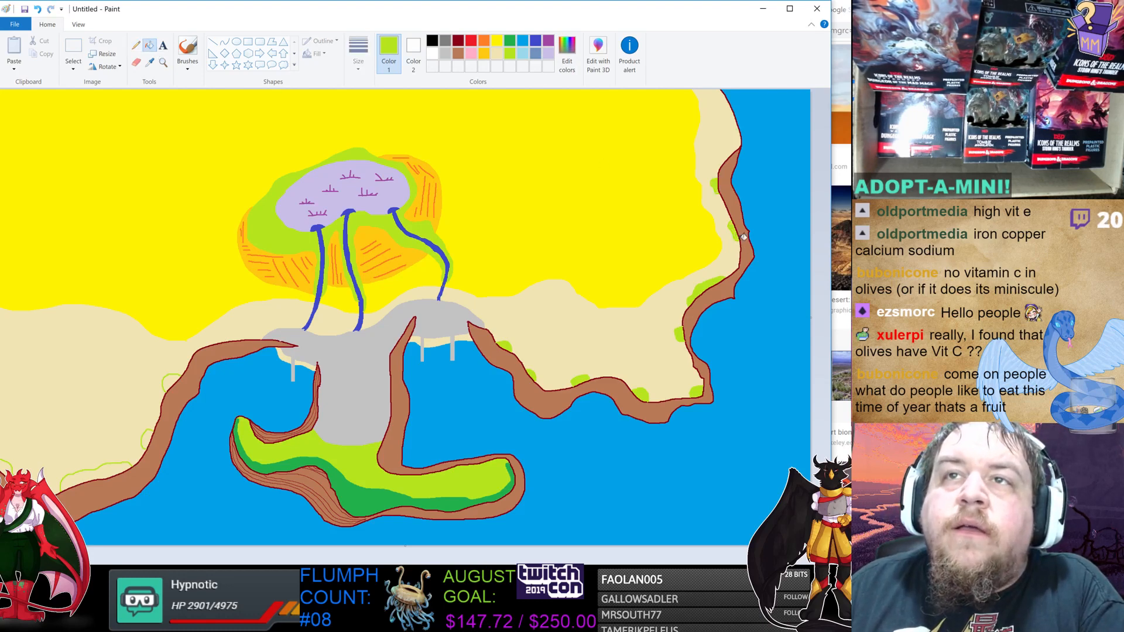
left_click(169, 389)
left_click(150, 436)
left_click(112, 467)
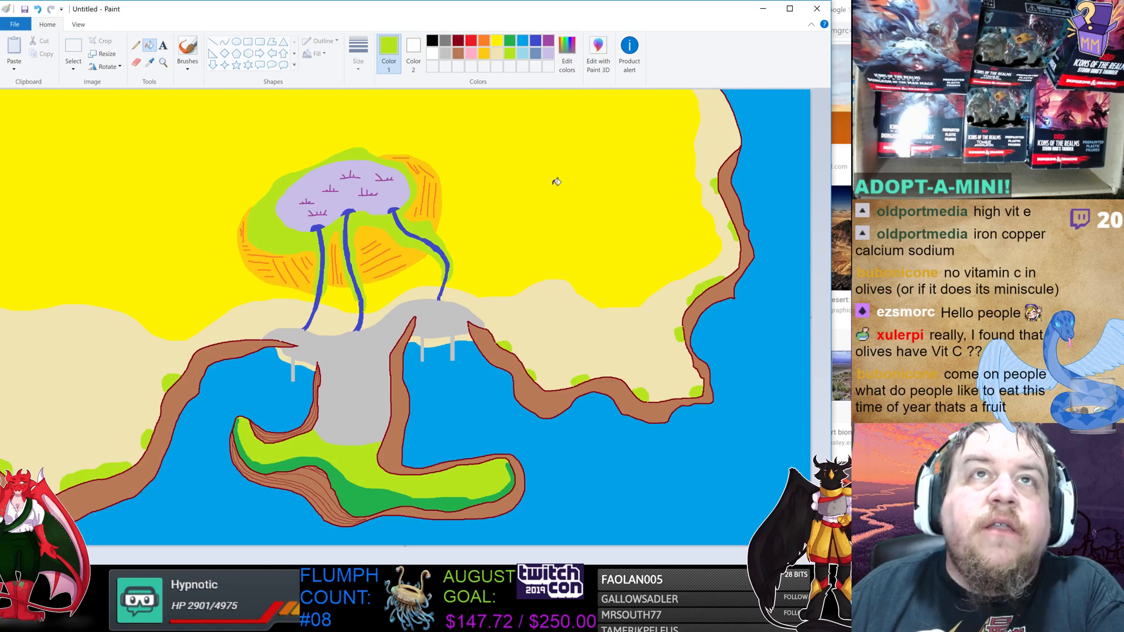
Switch to a darker green and dab small shrub blobs along the eastern and western cliff edges.
left_click(509, 40)
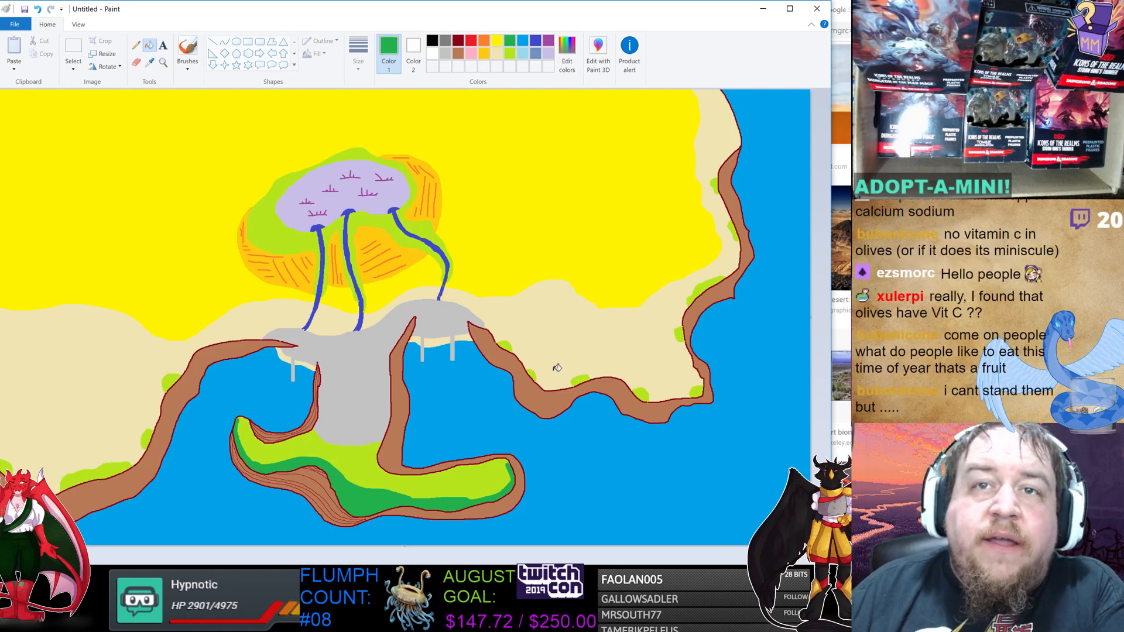
left_click(505, 347)
left_click(531, 374)
left_click(581, 379)
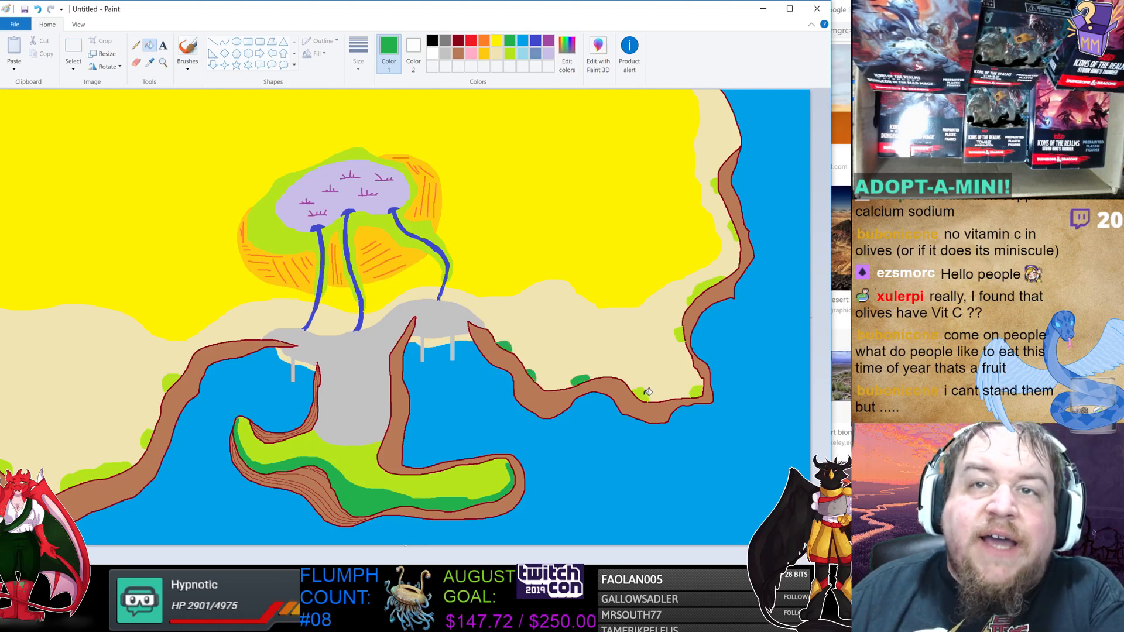
left_click(640, 394)
left_click(698, 391)
left_click(682, 334)
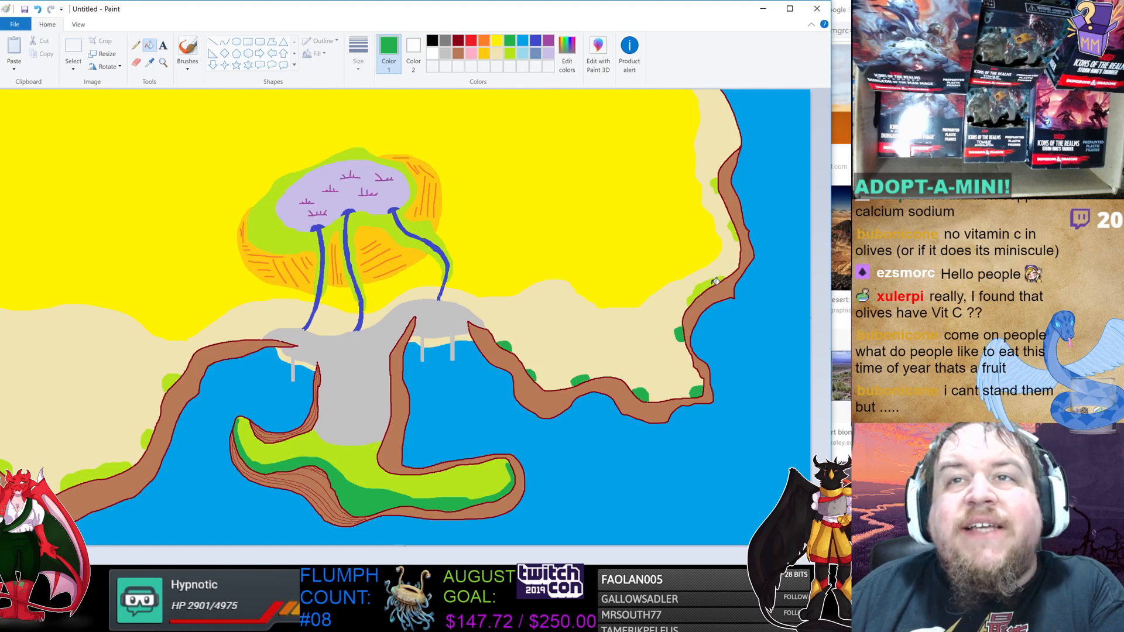
left_click(719, 276)
left_click(735, 228)
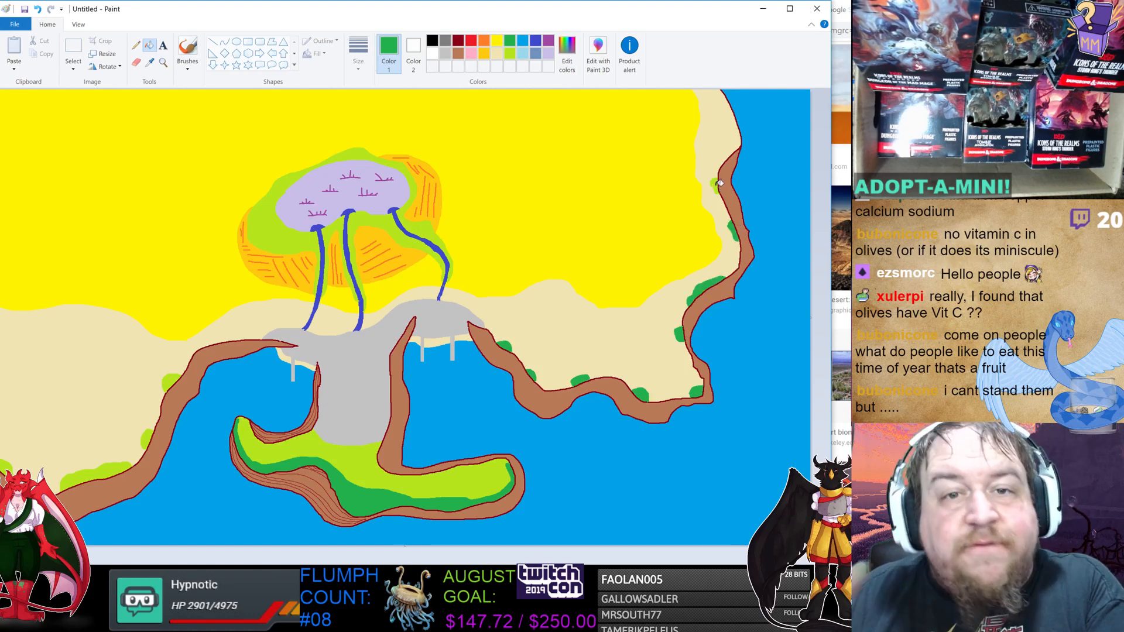
left_click(718, 184)
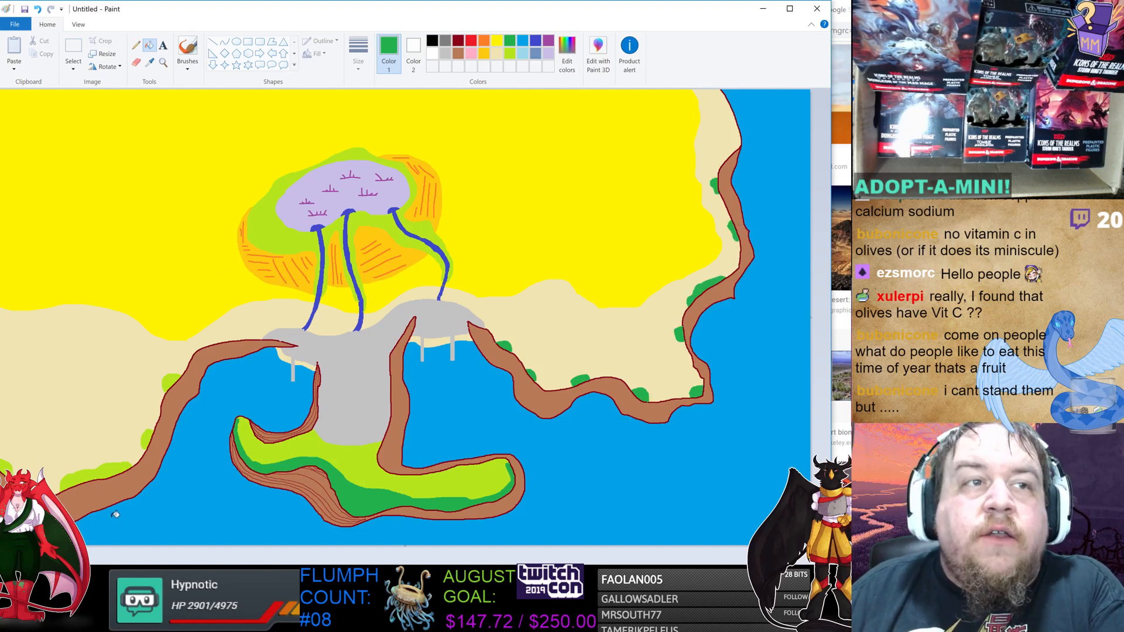
left_click(176, 381)
left_click(147, 438)
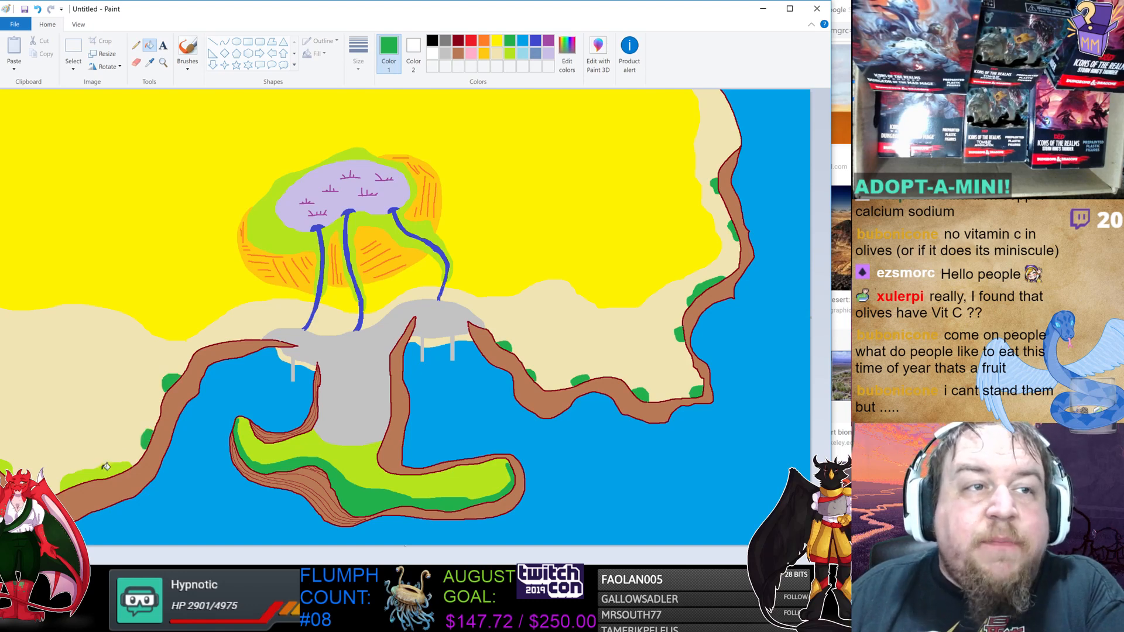
left_click(106, 468)
left_click(12, 465)
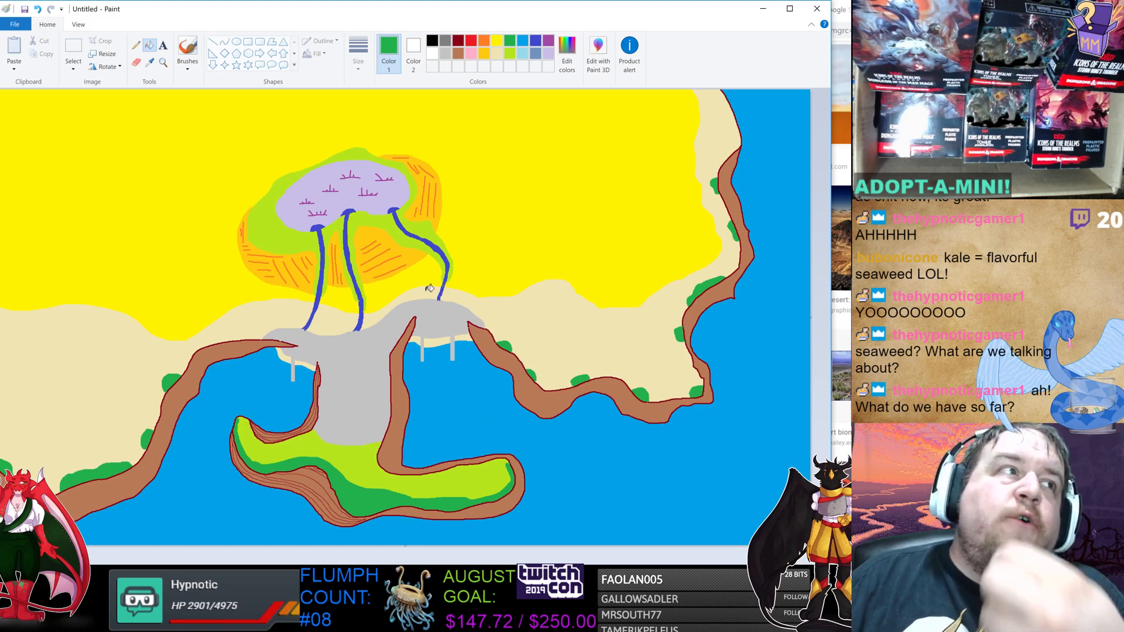
Switch to the Settlement Worksheet document in Word and highlight the Monument 1 description.
left_click(404, 621)
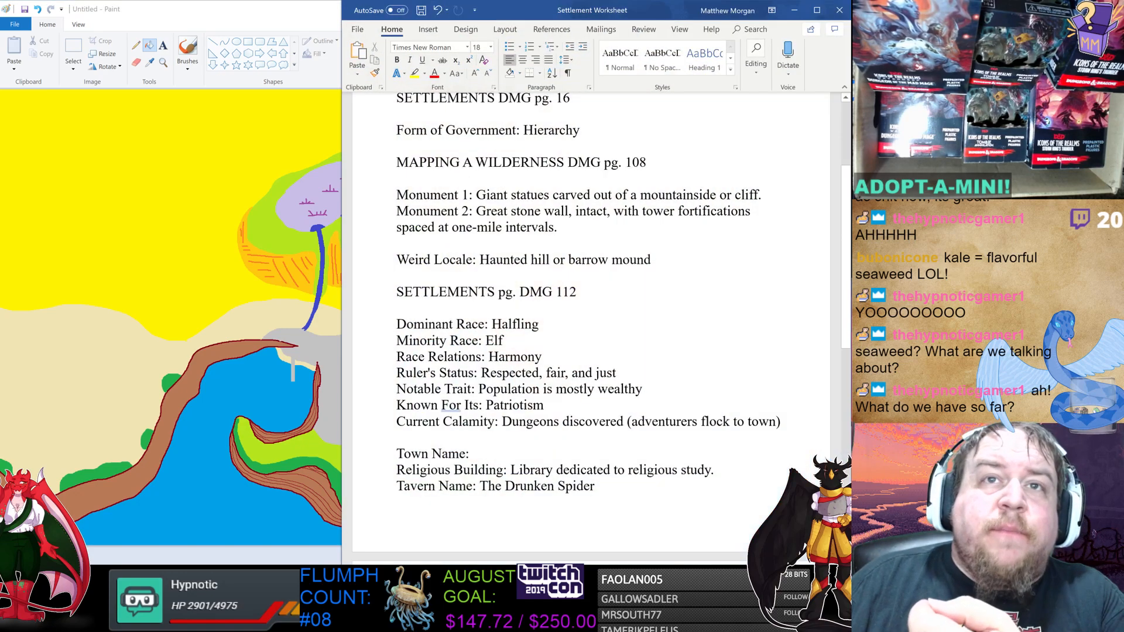
left_click_drag(476, 195, 759, 195)
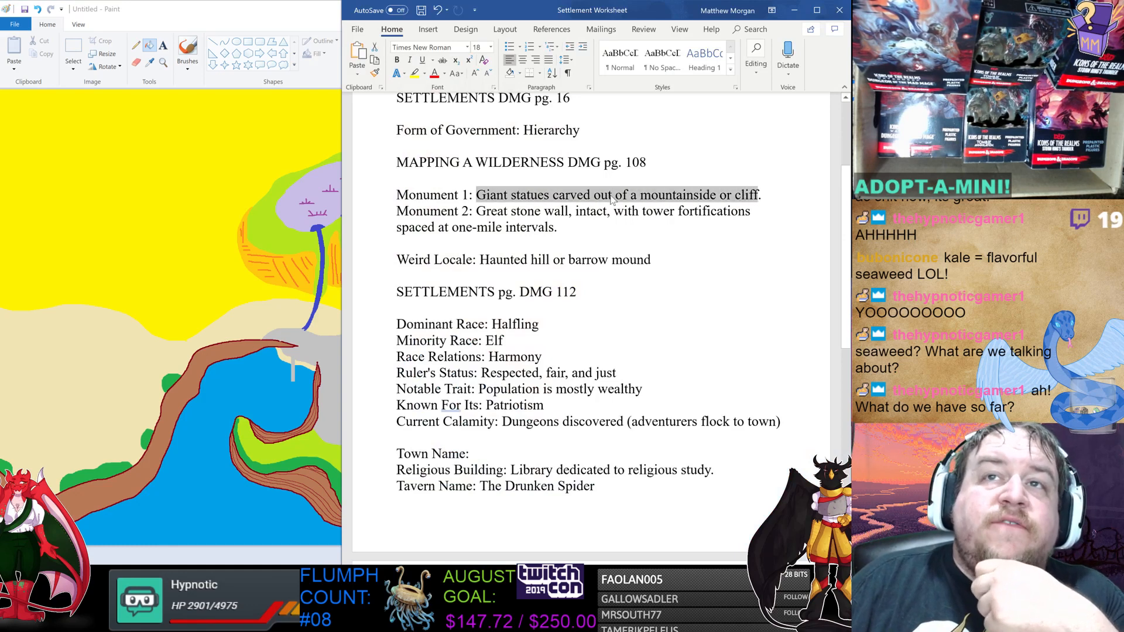
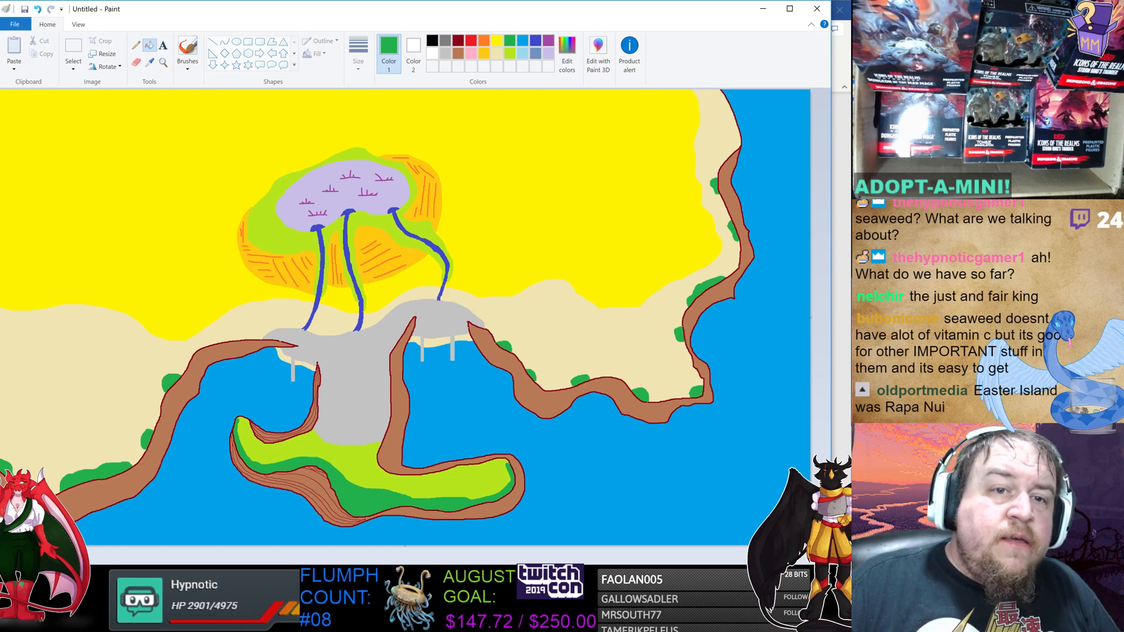
Switch to the Settlement Worksheet document and select the Ruler's Status description "Respected, fair, and just".
key("alt+Tab")
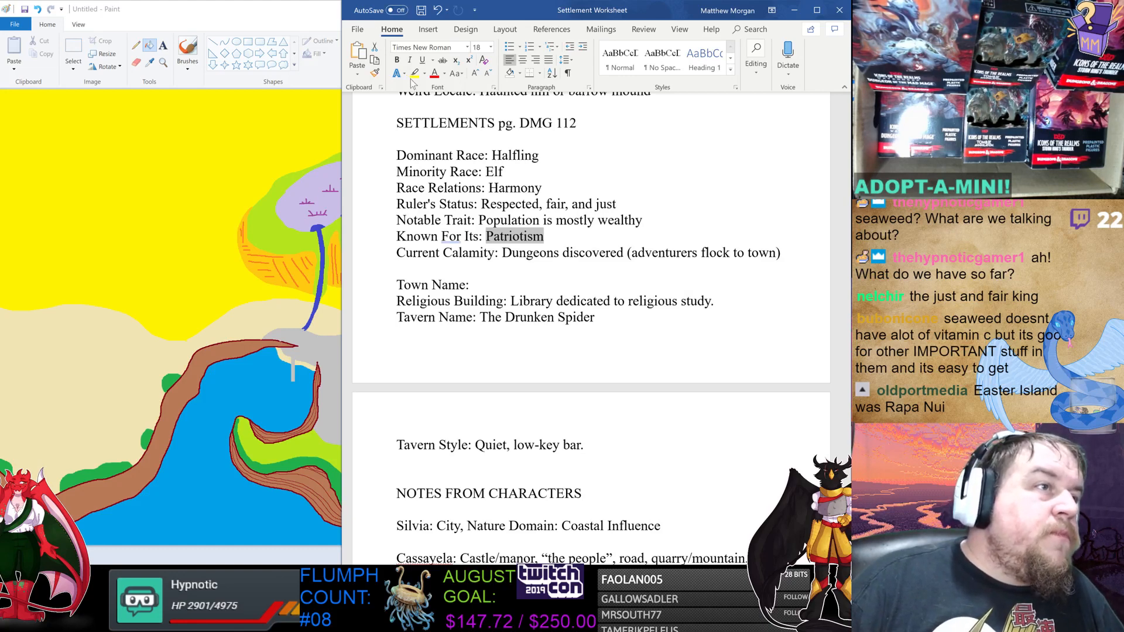
left_click(541, 224)
scroll(541, 224, "down", 1)
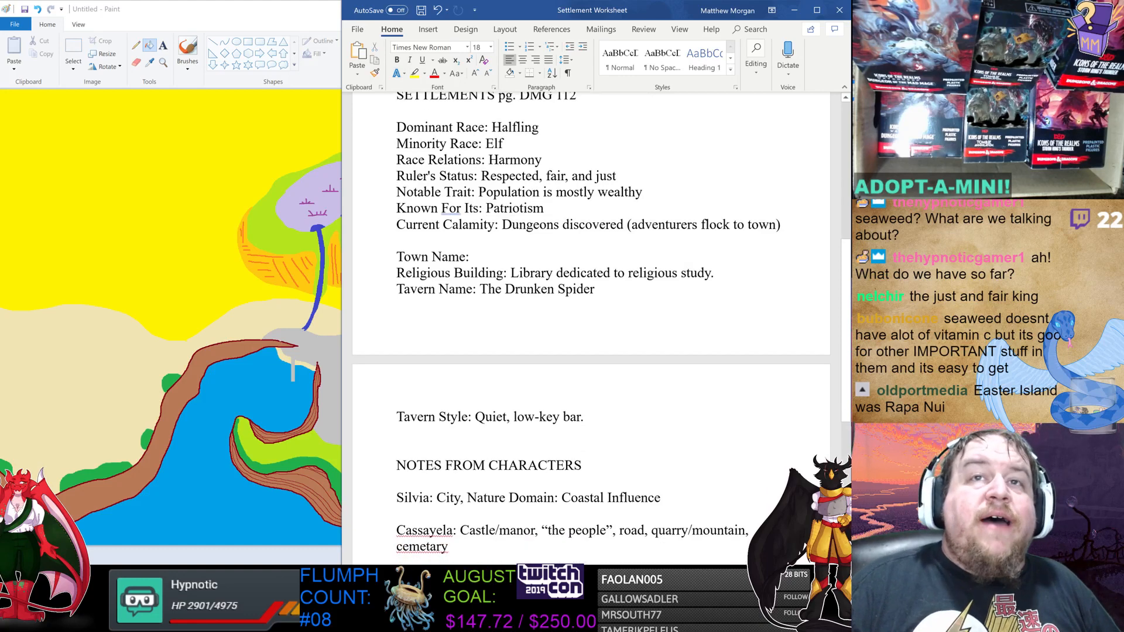
left_click_drag(482, 176, 614, 177)
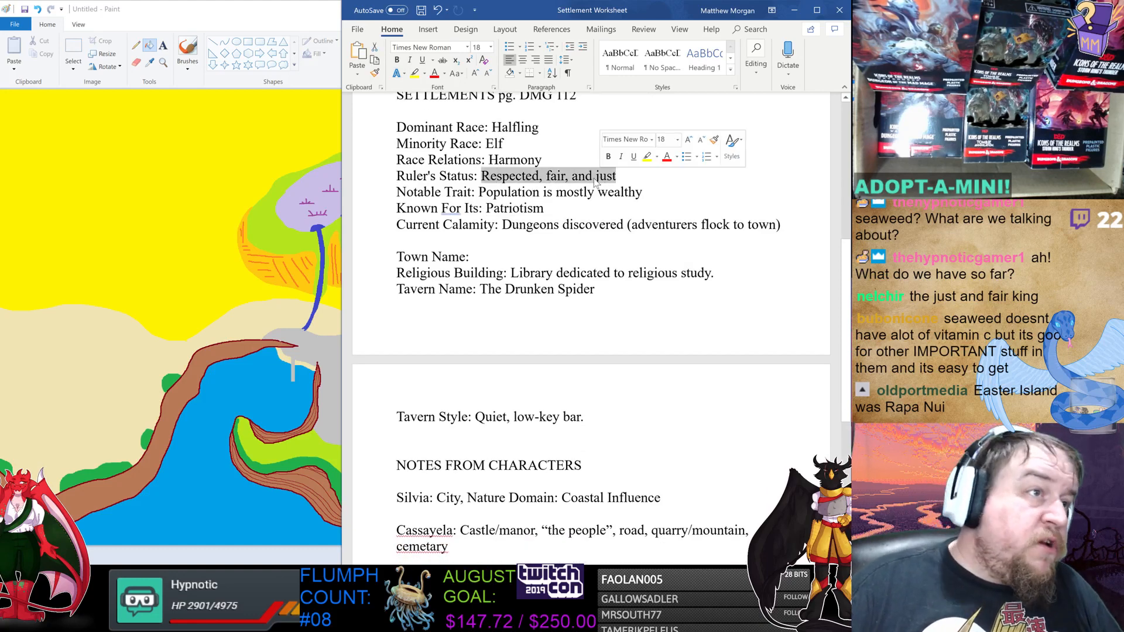
scroll(533, 186, "up", 1)
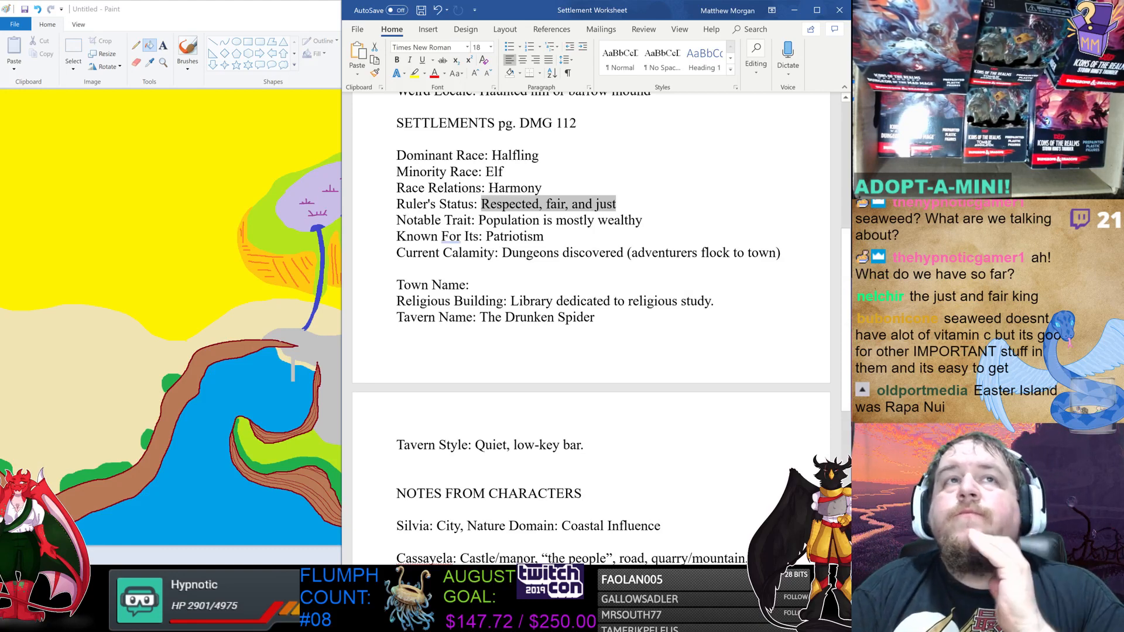
Return to Paint, draw a small pink triangle at the southern tip of the green peninsula and fill it with pink.
left_click(308, 10)
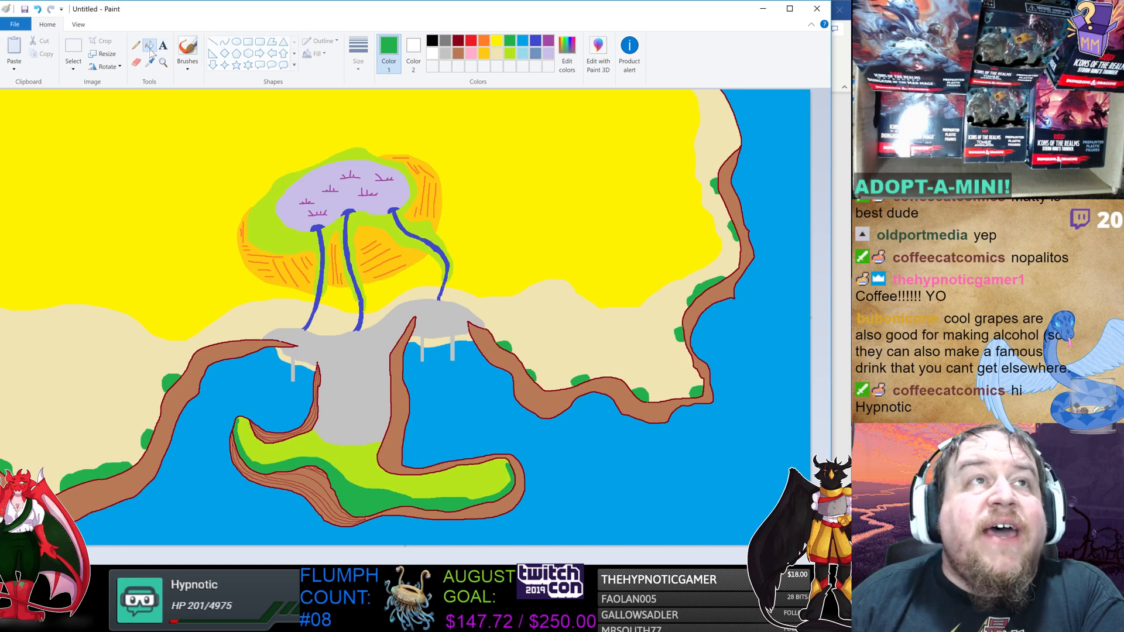
left_click(472, 54)
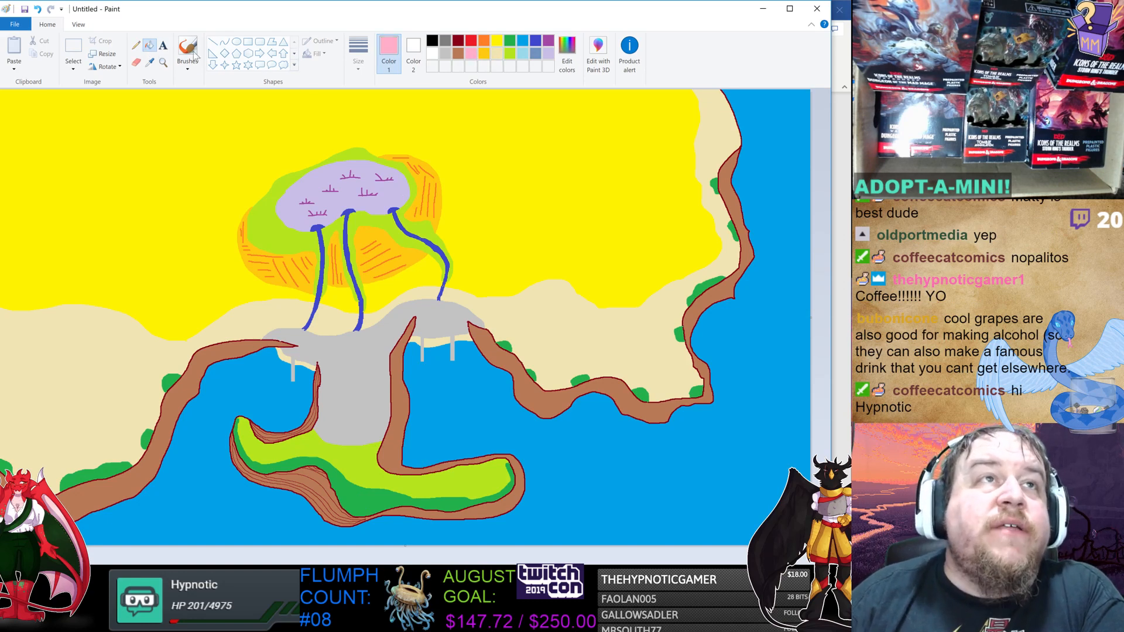
left_click(283, 42)
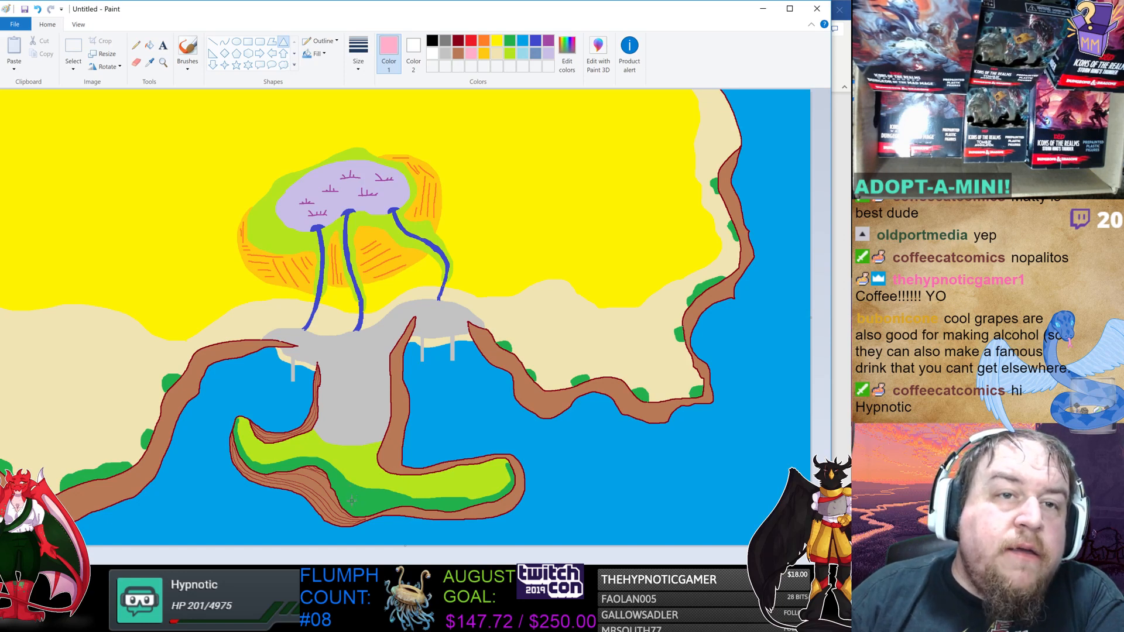
left_click_drag(352, 501, 368, 518)
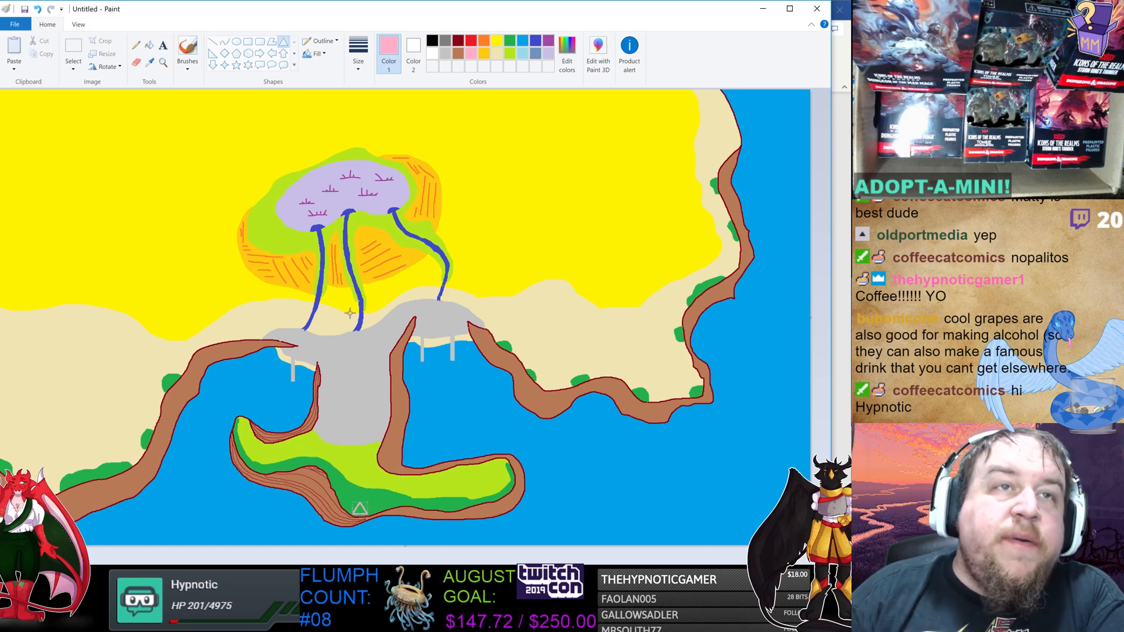
left_click(150, 46)
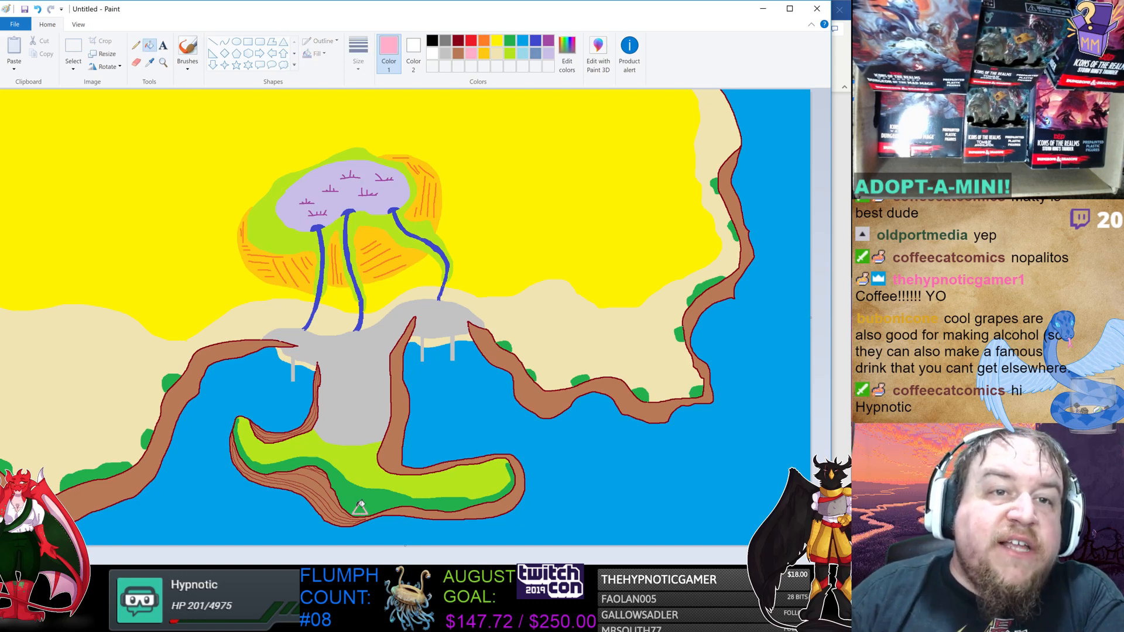
left_click(360, 509)
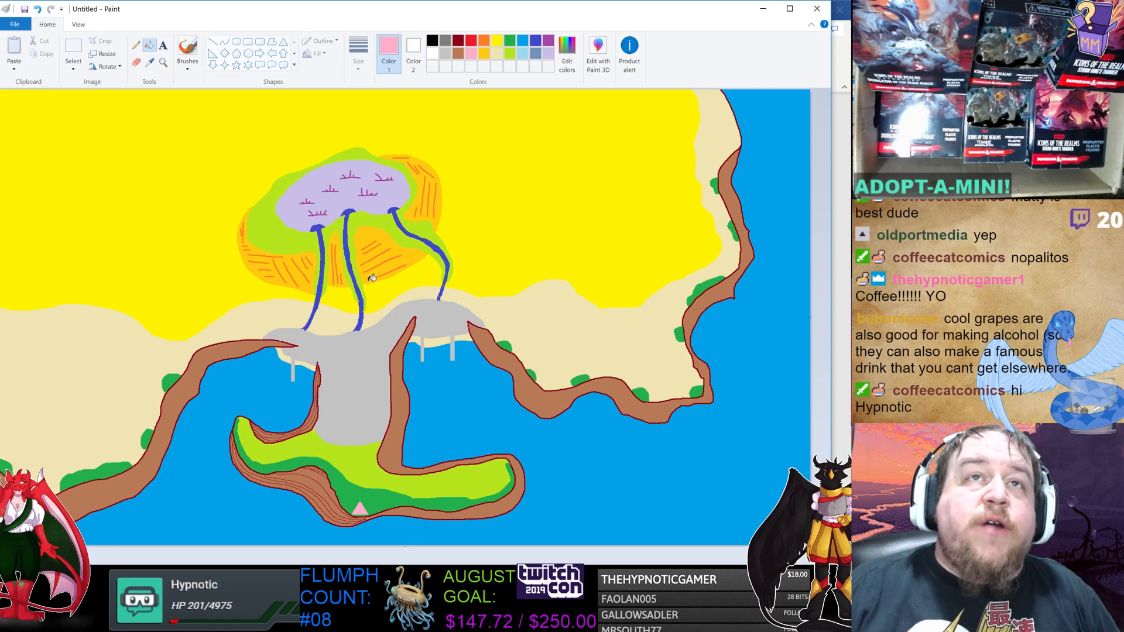
Switch to light blue, draw a thin line north from the triangle to a small circle and fill the circle.
left_click(136, 46)
left_click(522, 53)
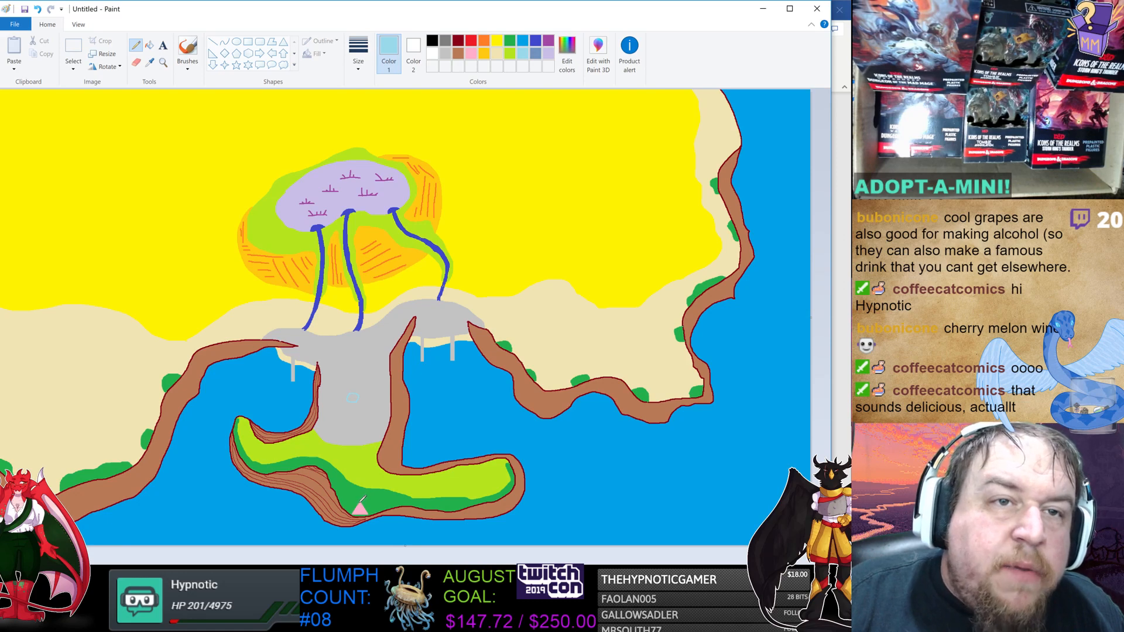
left_click_drag(359, 502, 350, 410)
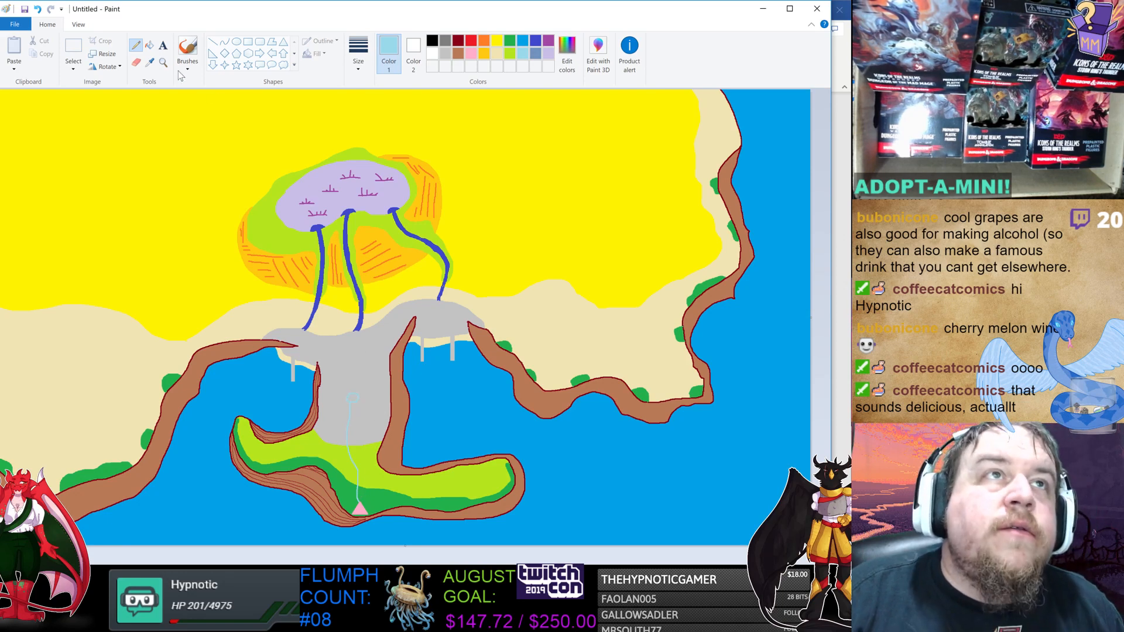
left_click(149, 45)
left_click(353, 398)
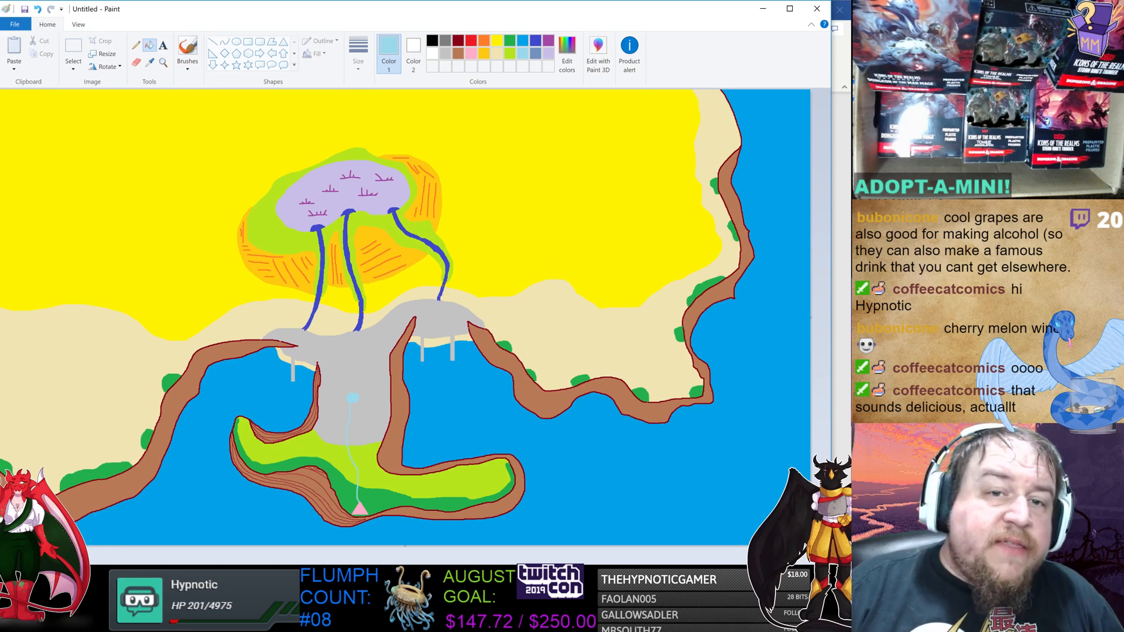
Switch to the Settlement Worksheet and review the Tavern Name entry and surrounding settlement notes.
key("alt+Tab")
left_click(584, 318)
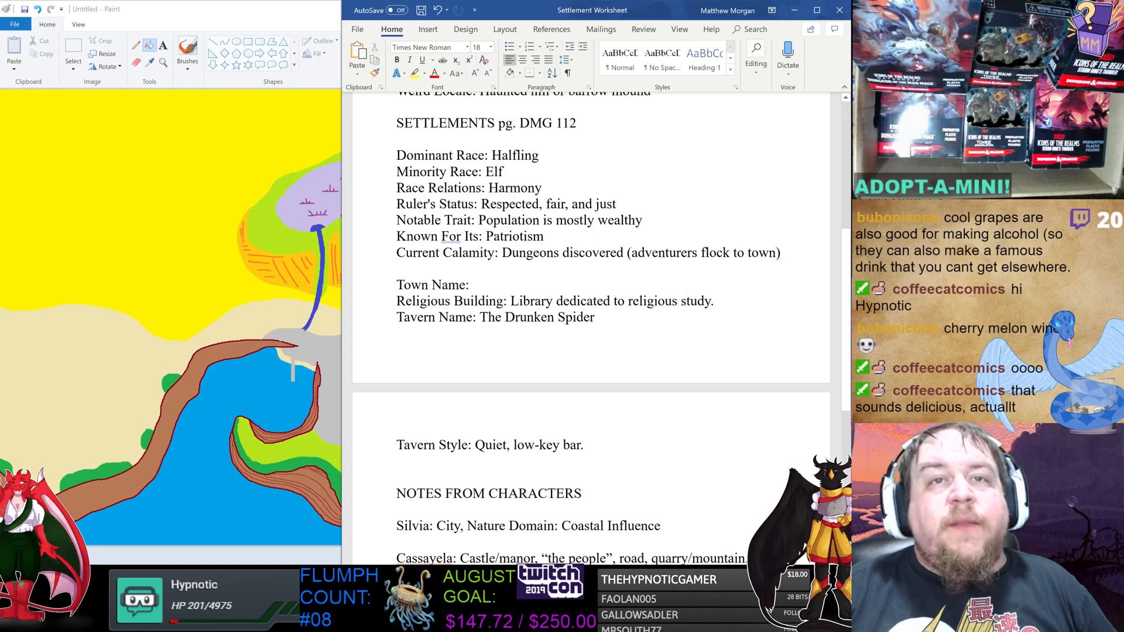
left_click_drag(479, 318, 595, 318)
left_click(595, 319)
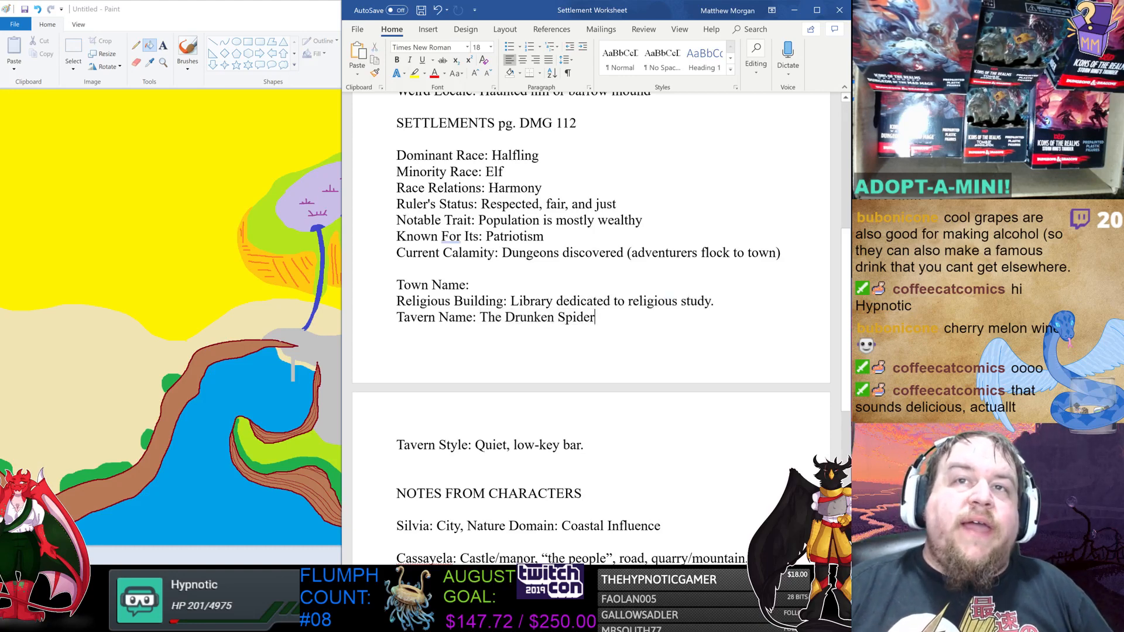
scroll(591, 328, "down", 1)
scroll(591, 328, "up", 2)
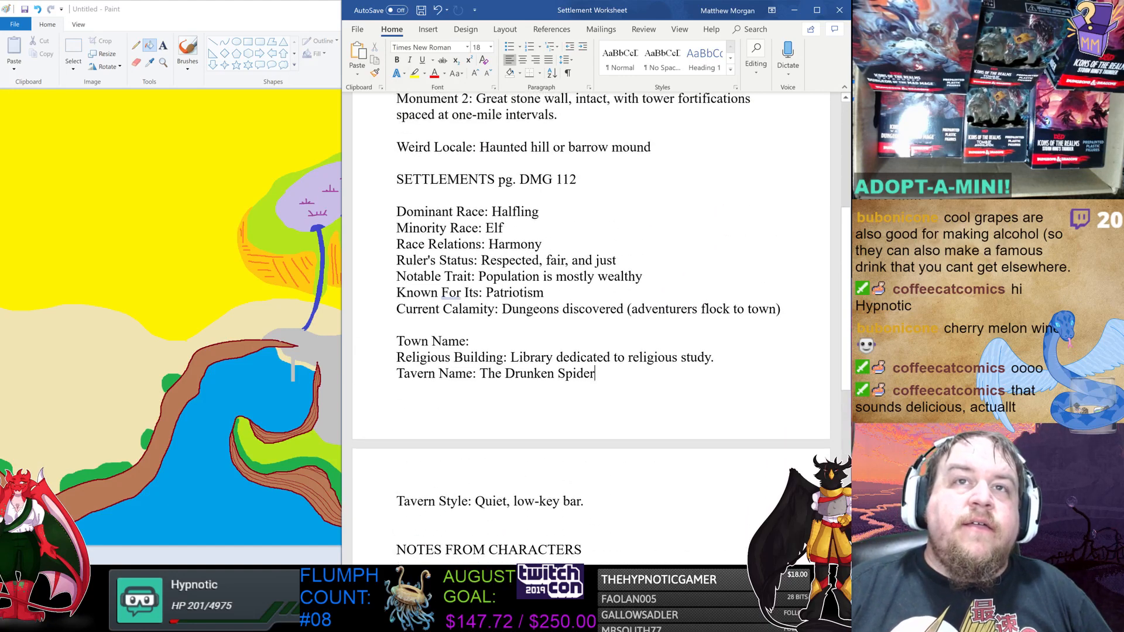
scroll(592, 322, "up", 2)
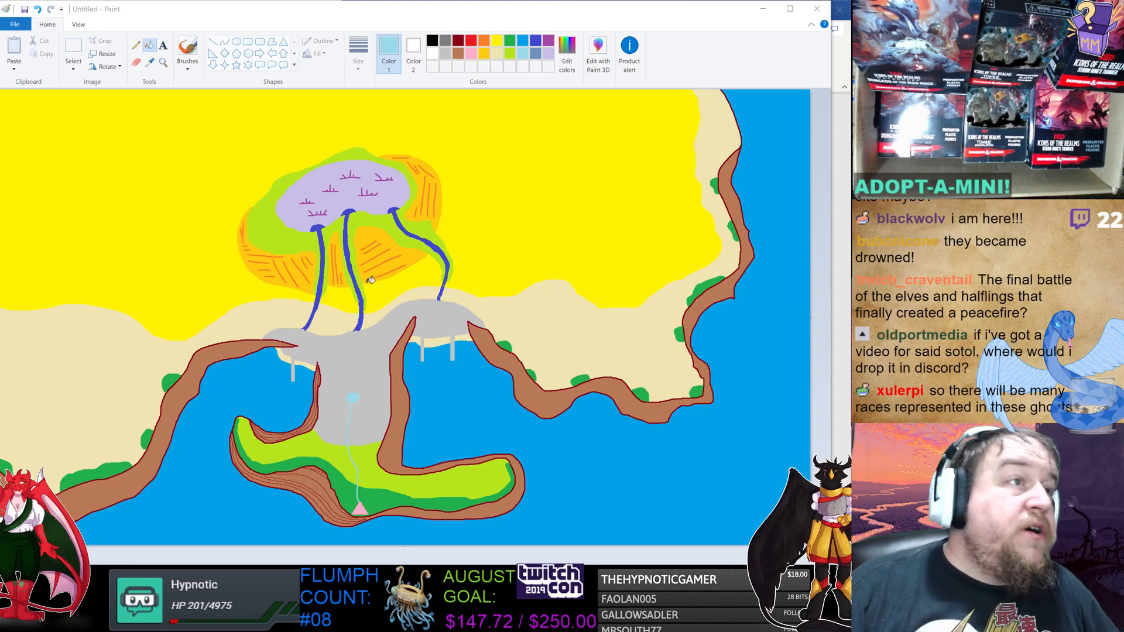
Switch to the browser and scroll through the seaside cliffs image search results.
key("alt+Tab")
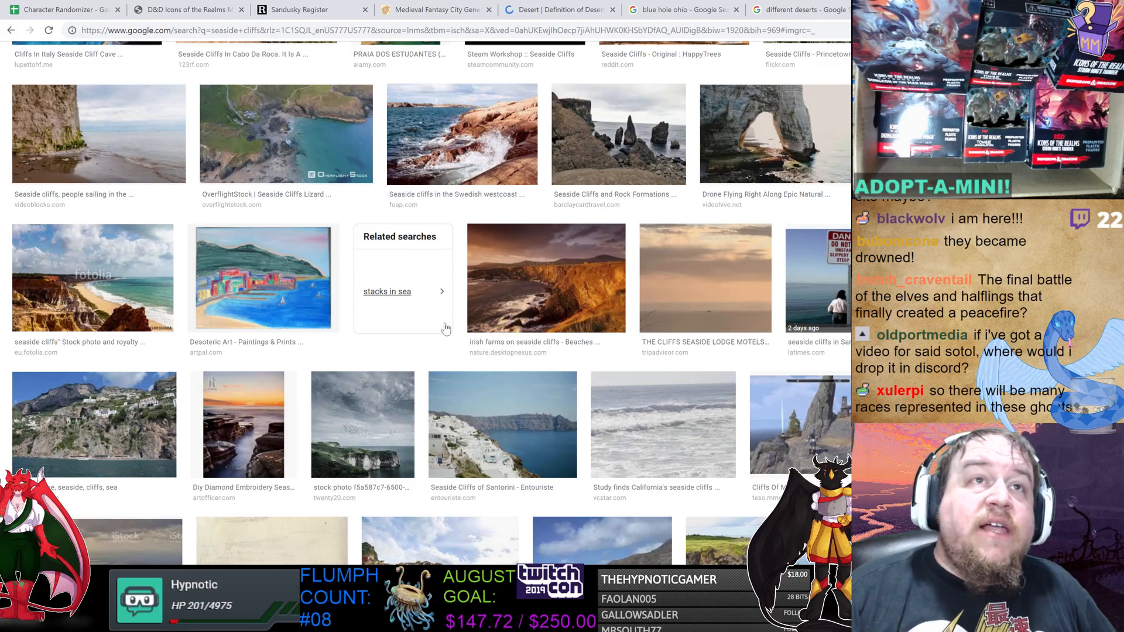
scroll(625, 341, "down", 3)
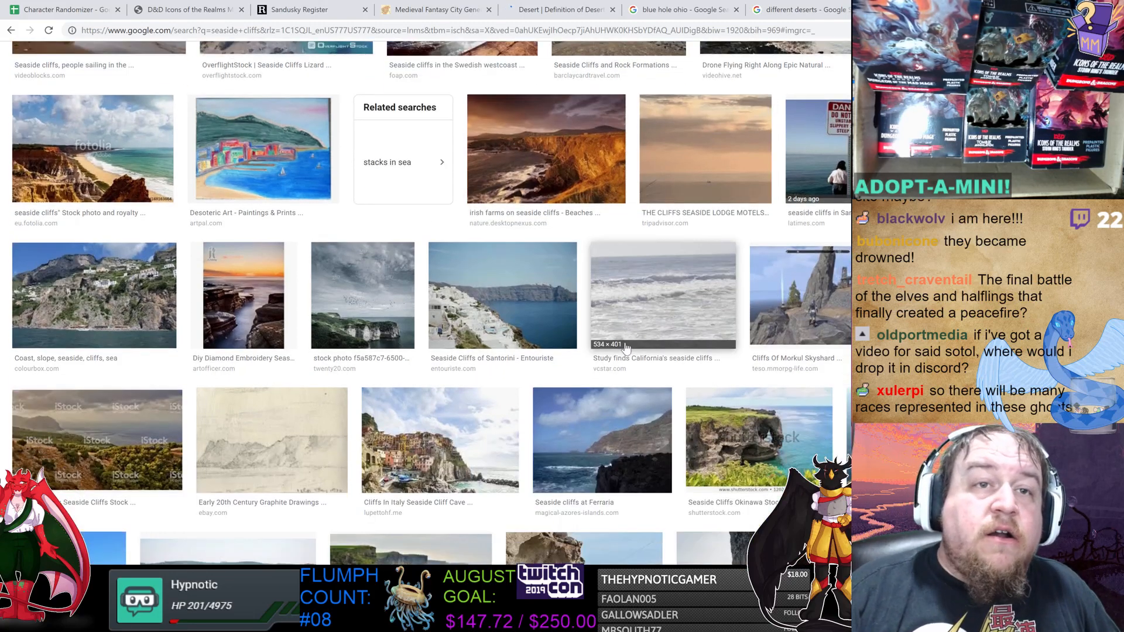
scroll(609, 341, "down", 4)
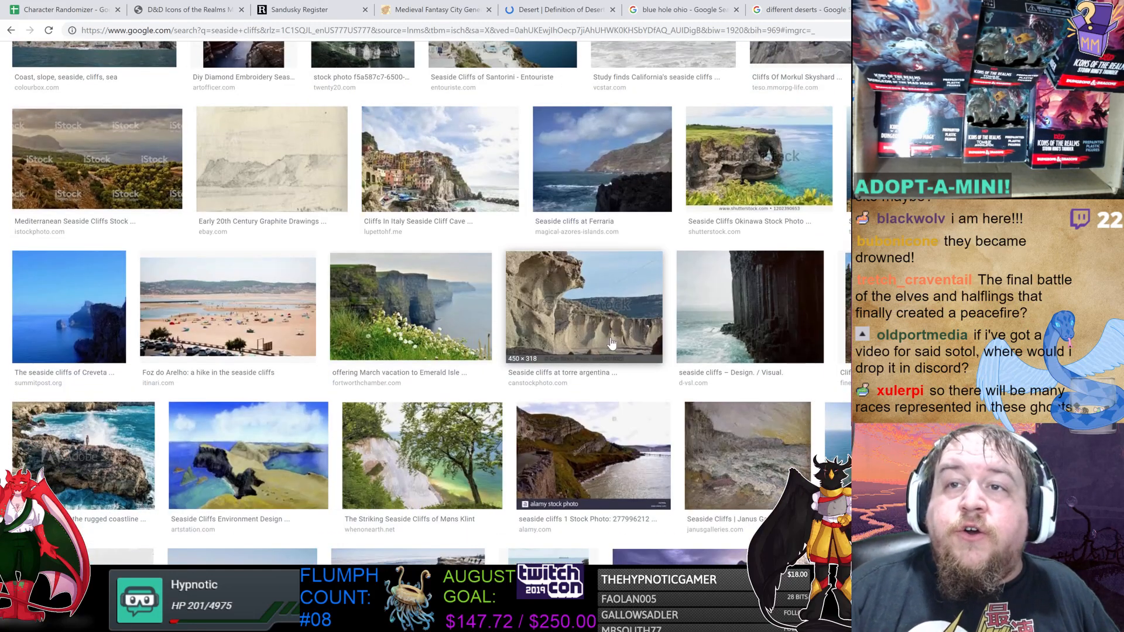
scroll(608, 338, "down", 3)
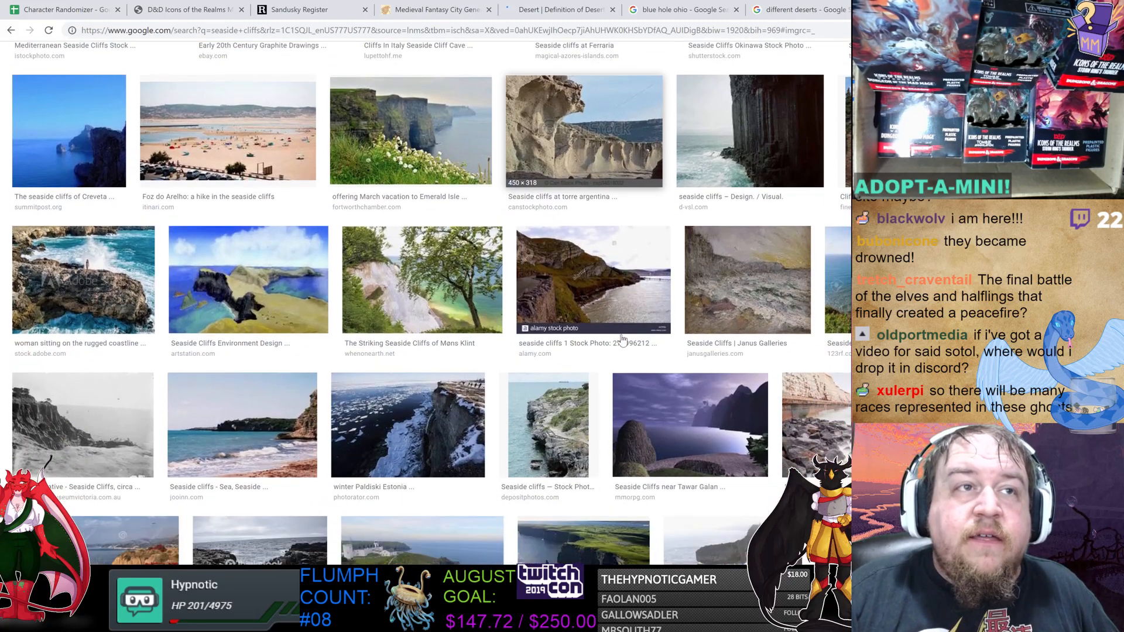
scroll(614, 338, "down", 3)
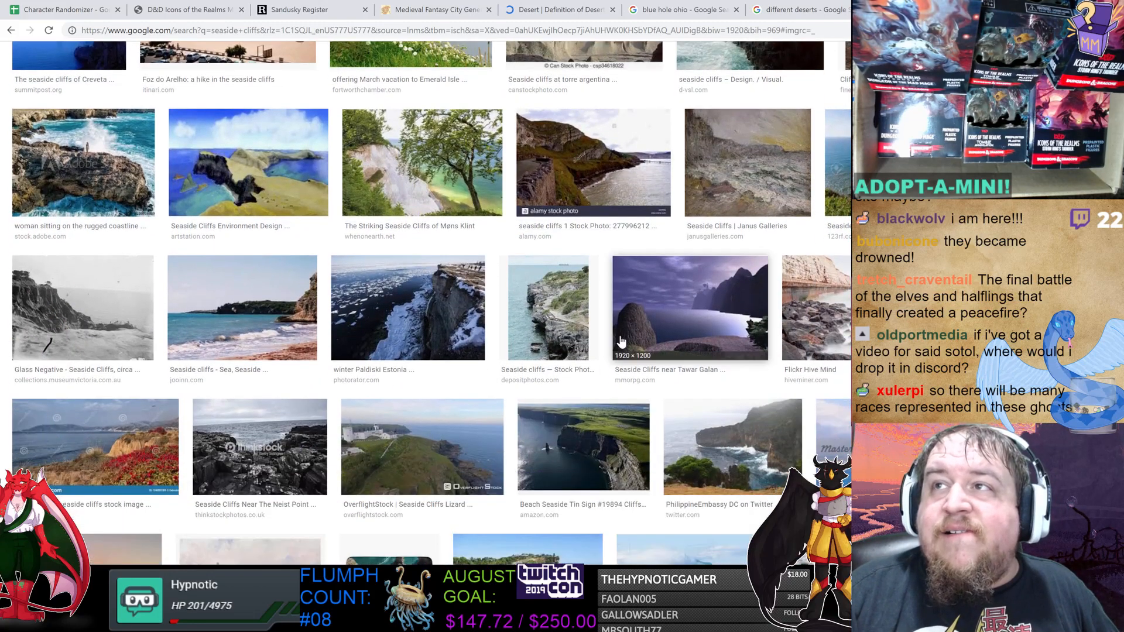
scroll(623, 336, "down", 1)
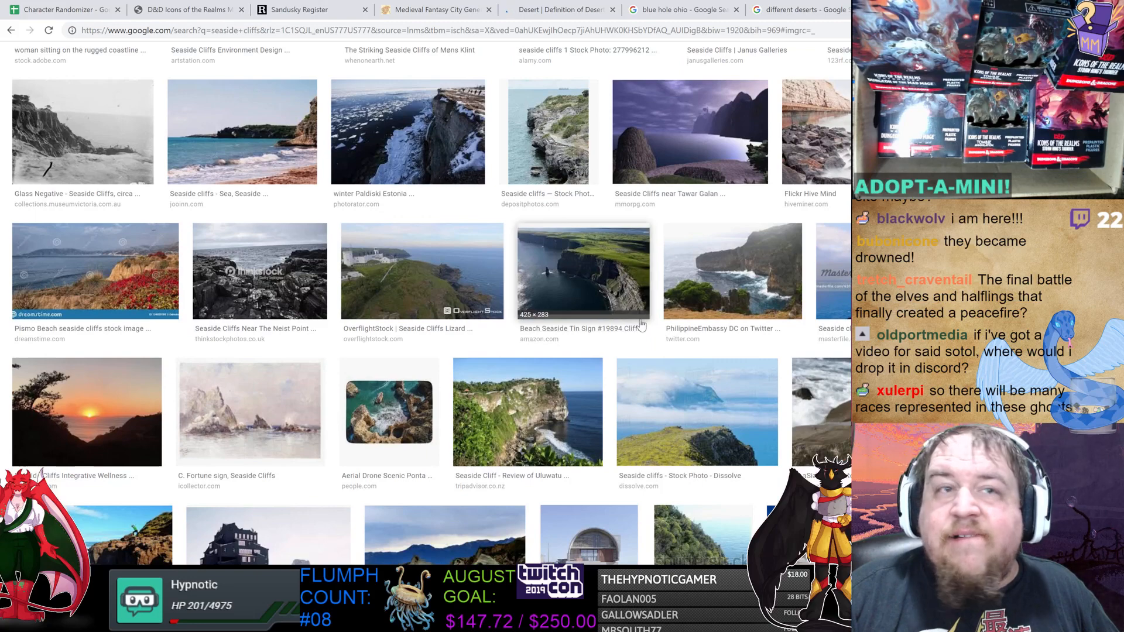
scroll(641, 325, "down", 1)
scroll(642, 321, "down", 3)
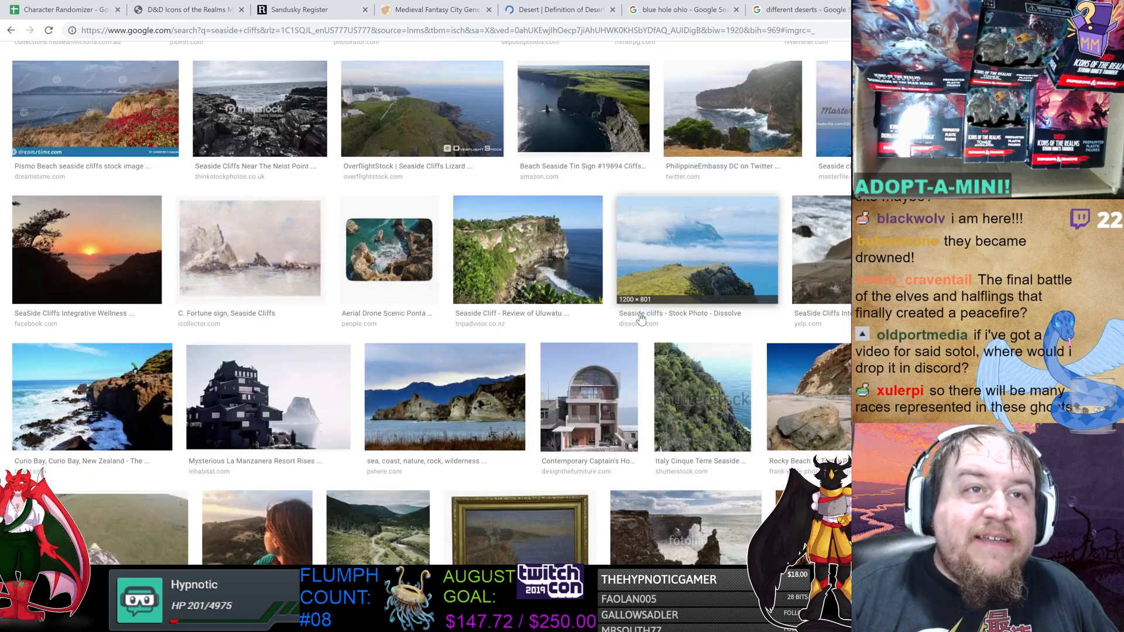
scroll(643, 311, "down", 3)
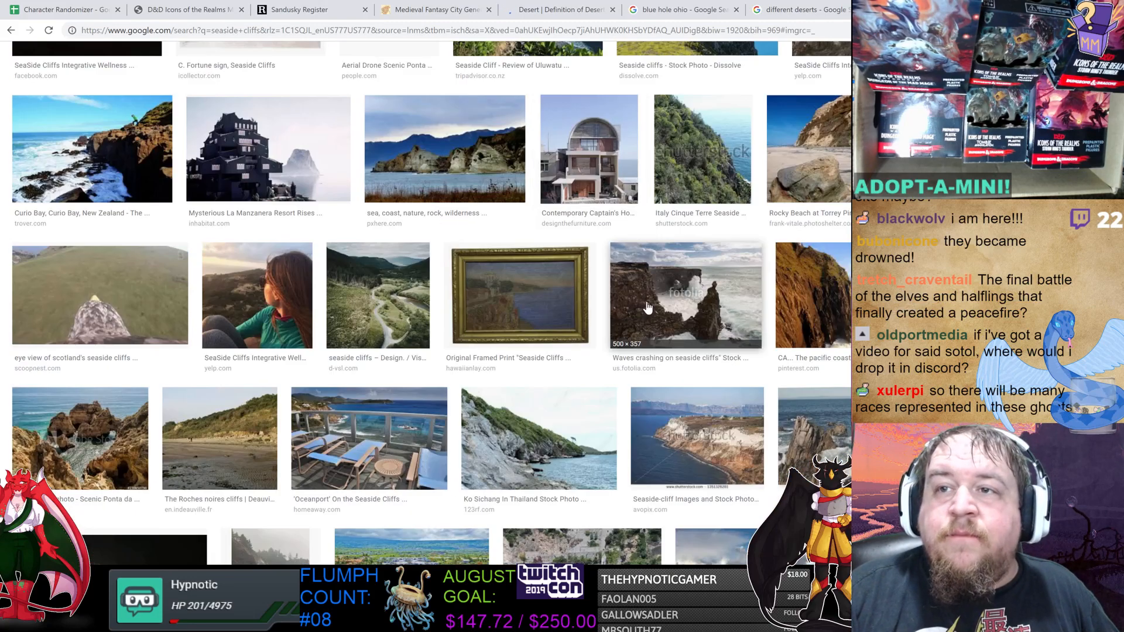
scroll(644, 306, "down", 7)
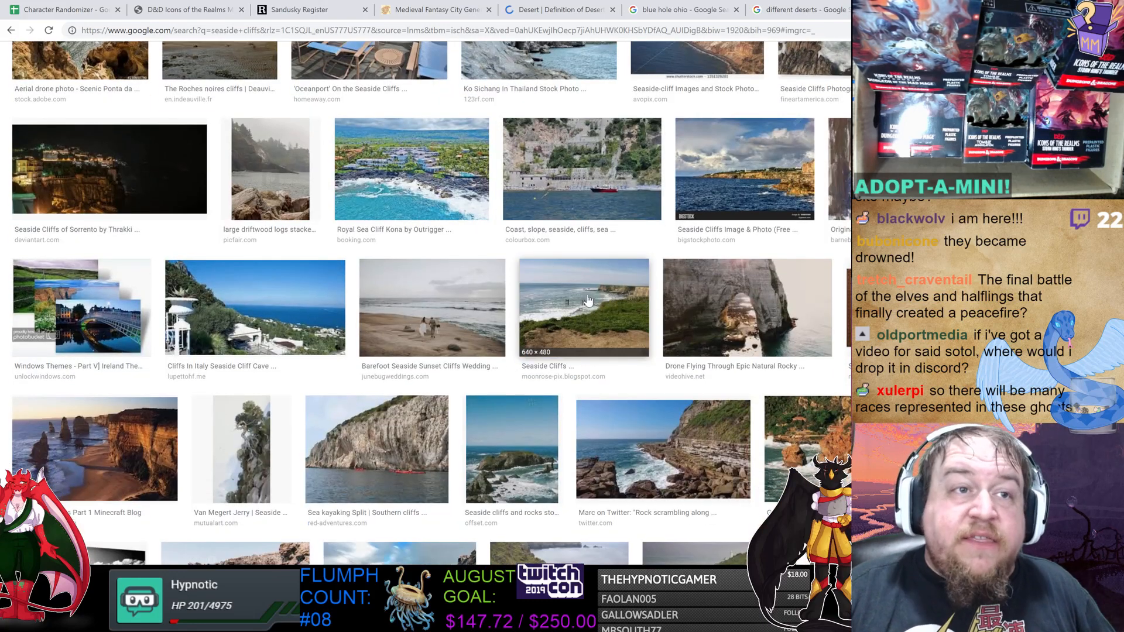
scroll(582, 301, "down", 3)
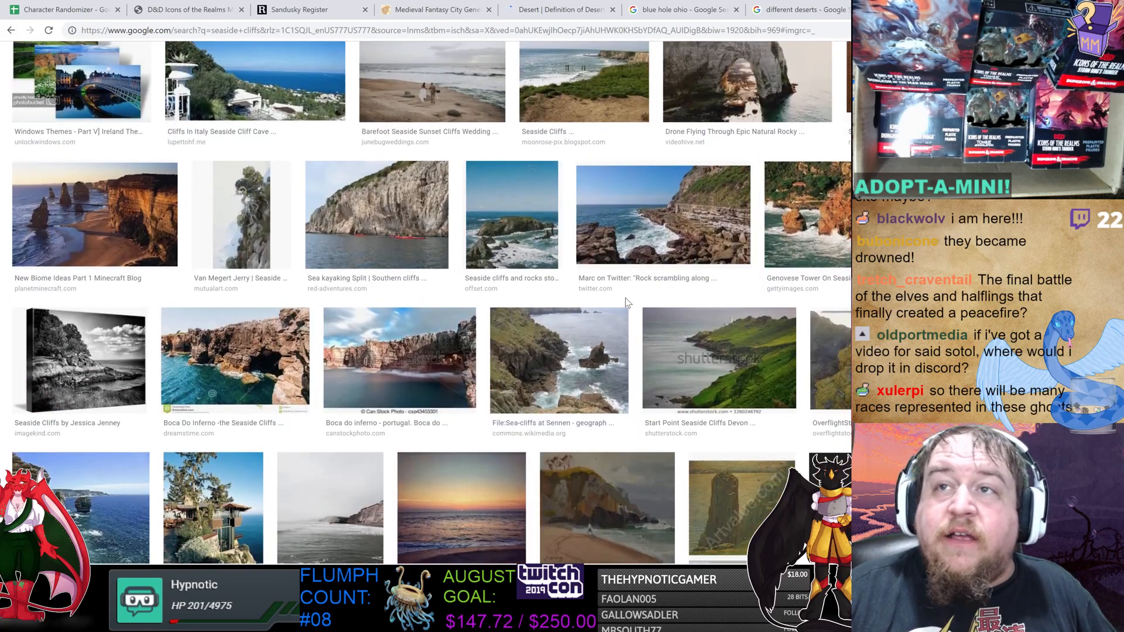
scroll(620, 305, "down", 2)
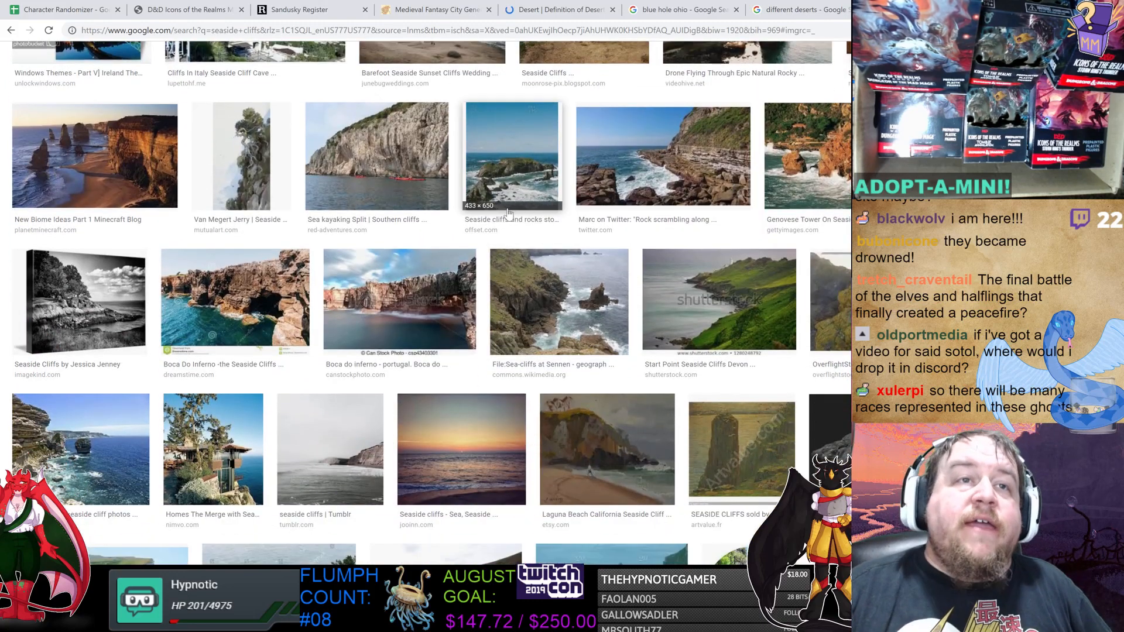
Open several seaside cliff images to examine their rock stacks and cliff shapes.
left_click(514, 178)
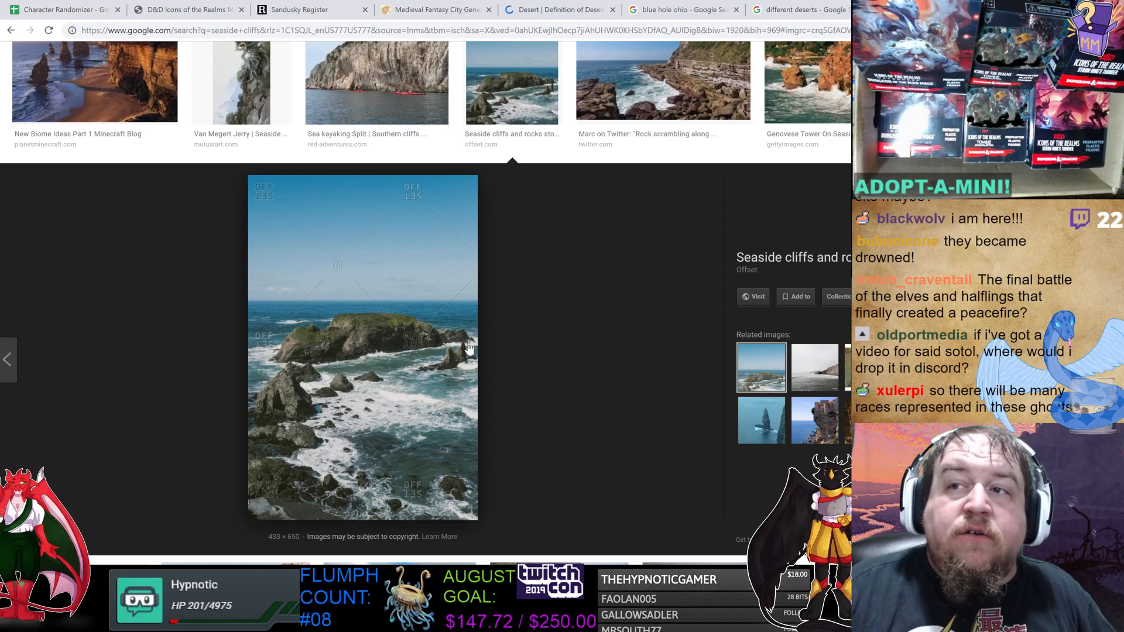
left_click(757, 421)
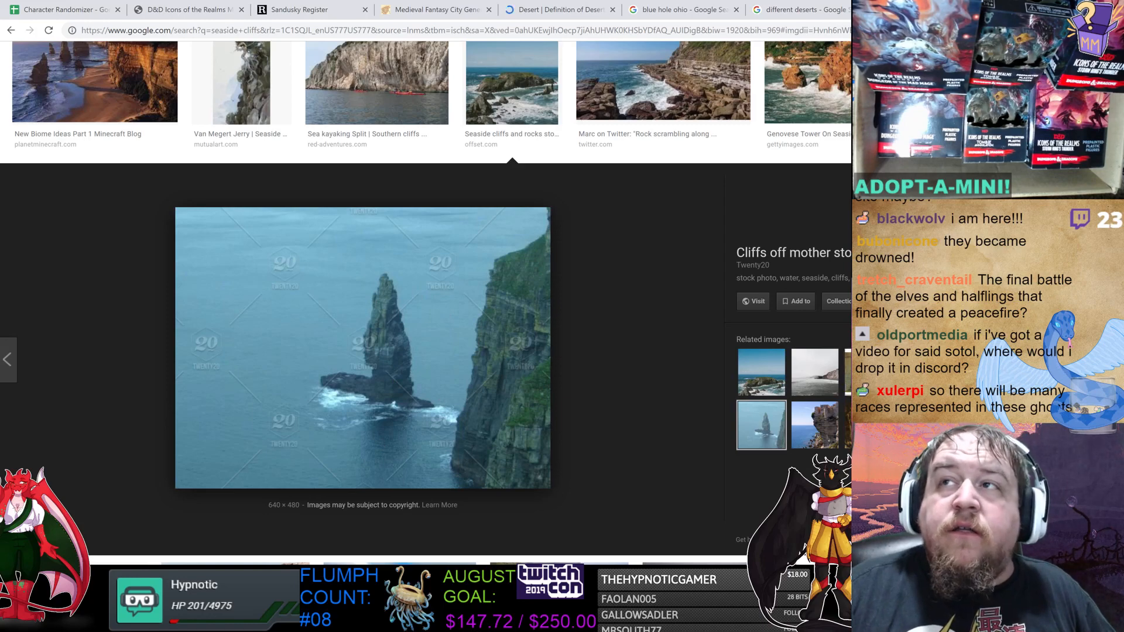
left_click(1101, 179)
left_click(865, 96)
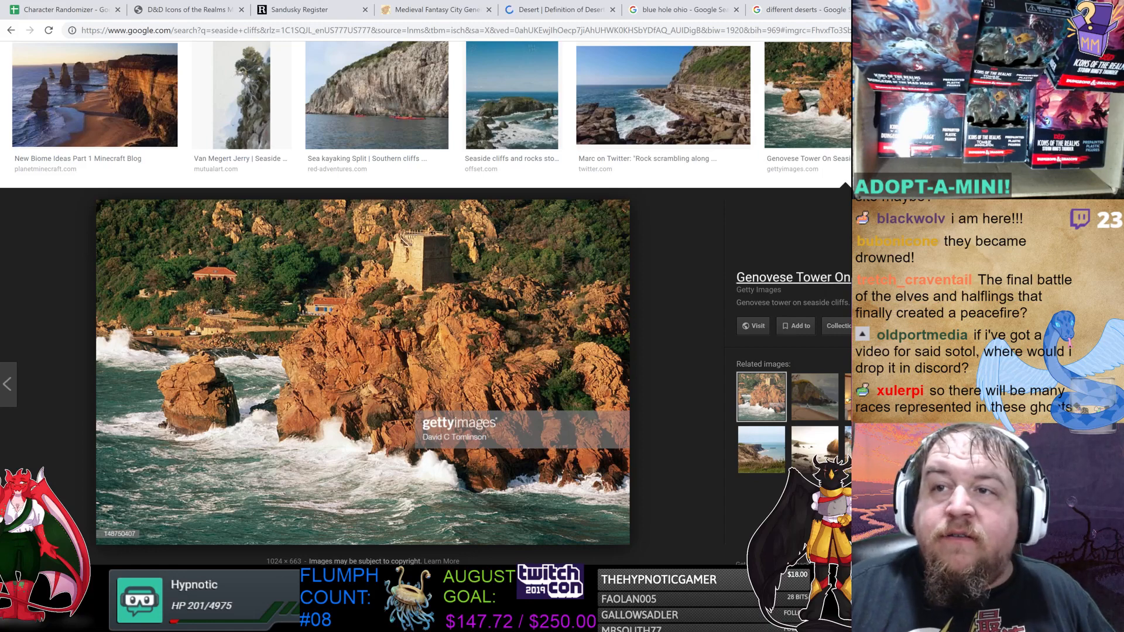
left_click(1101, 206)
scroll(727, 350, "down", 2)
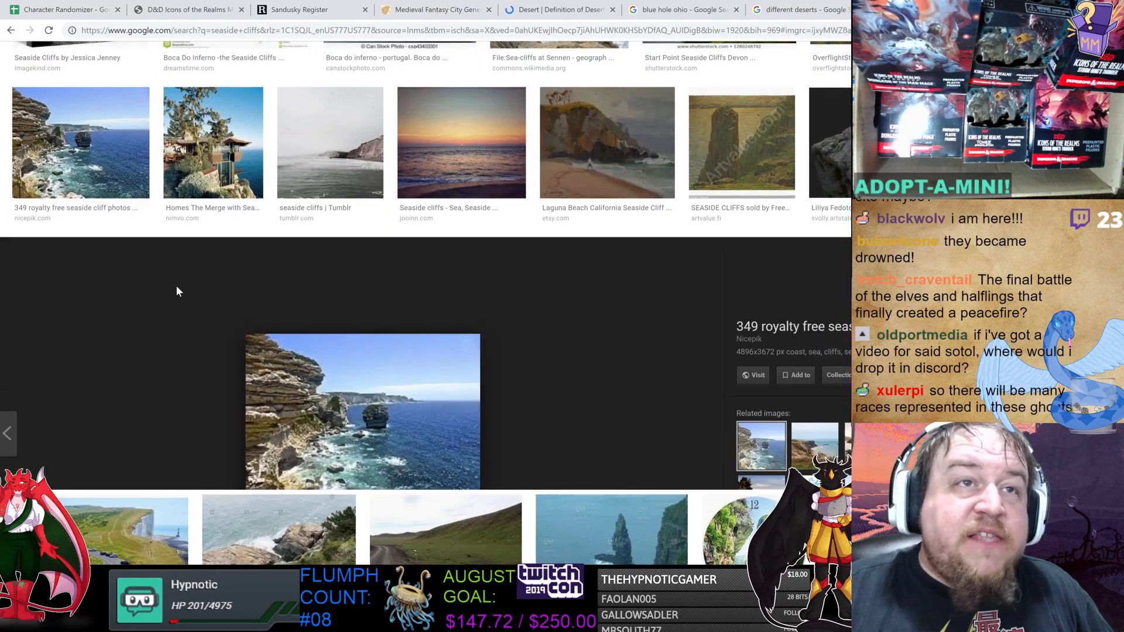
left_click(120, 281)
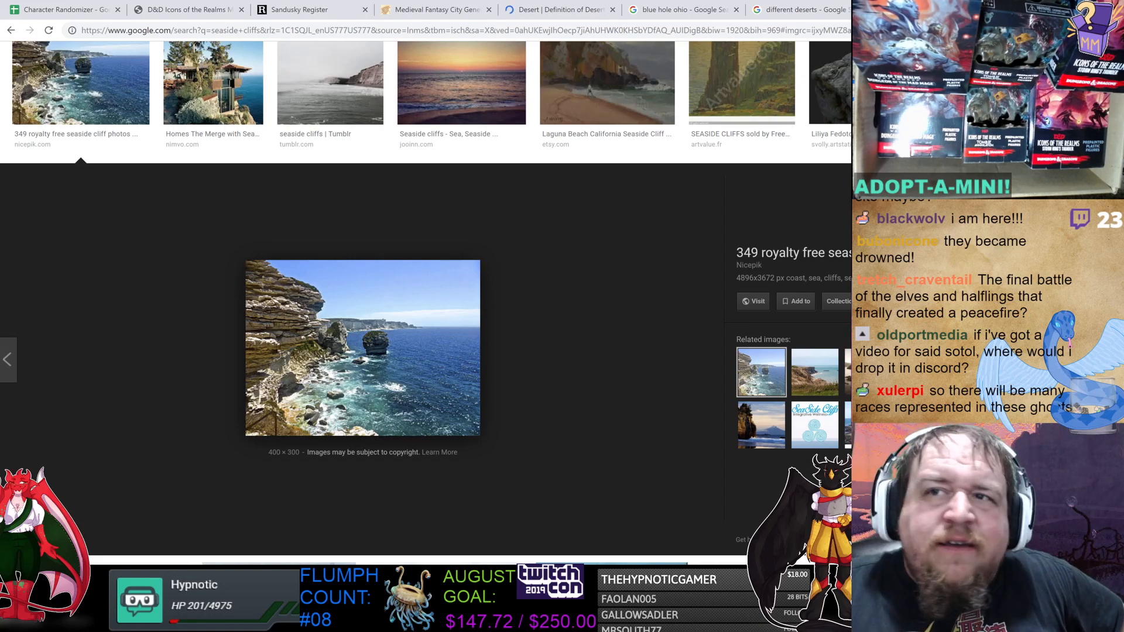
scroll(755, 305, "down", 10)
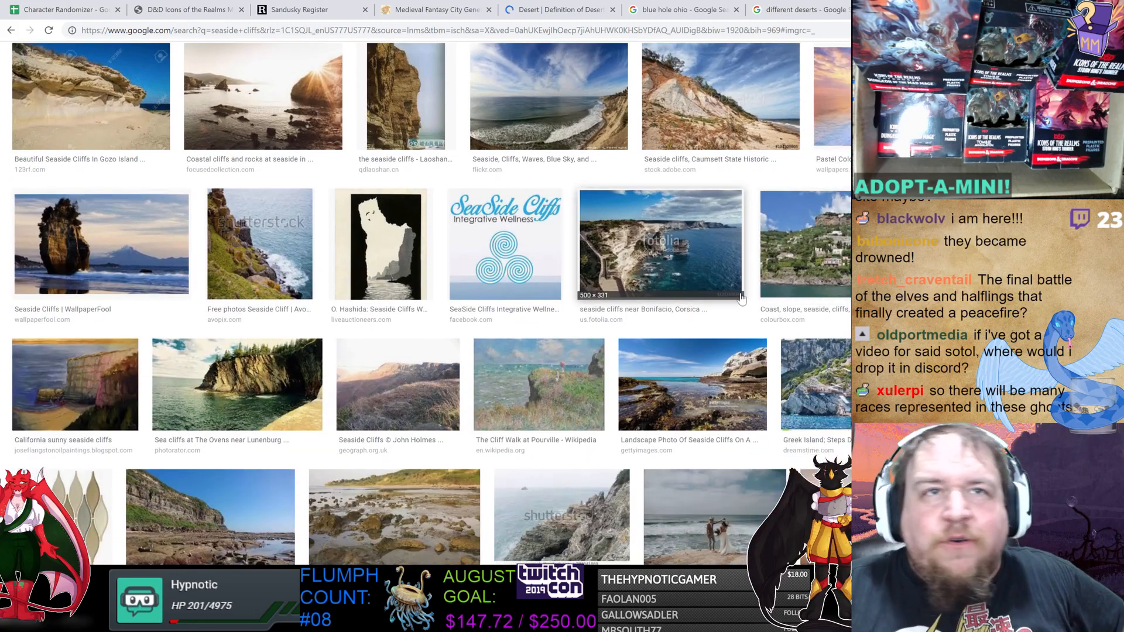
left_click(141, 232)
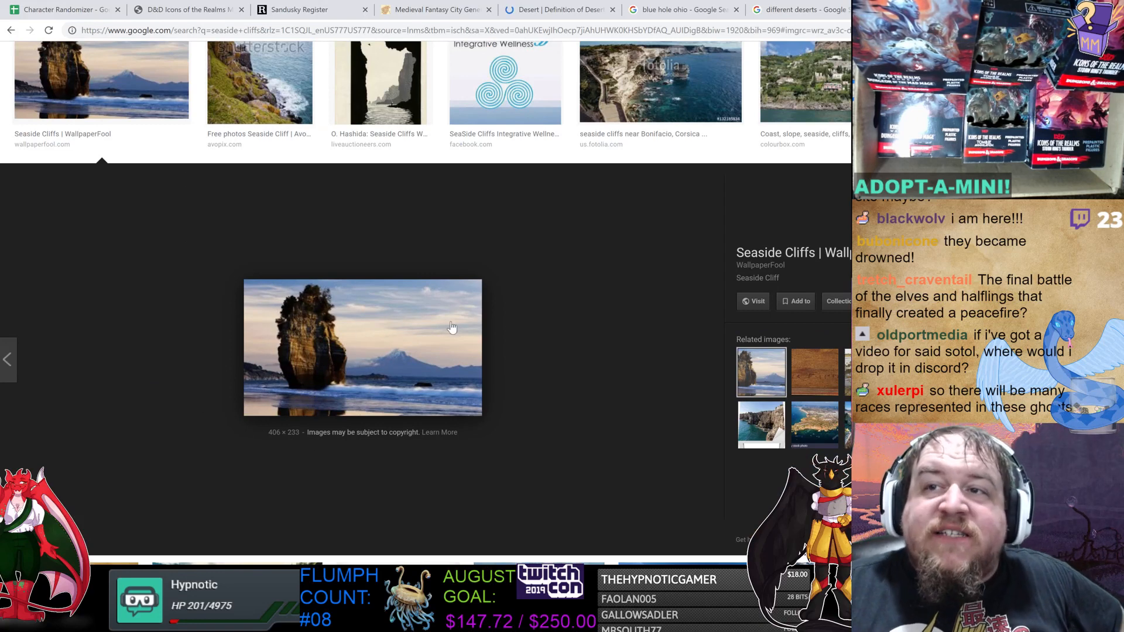
Browse further seaside cliff image results, opening the chalk cliff and sea stack photos for a closer look.
key("Escape")
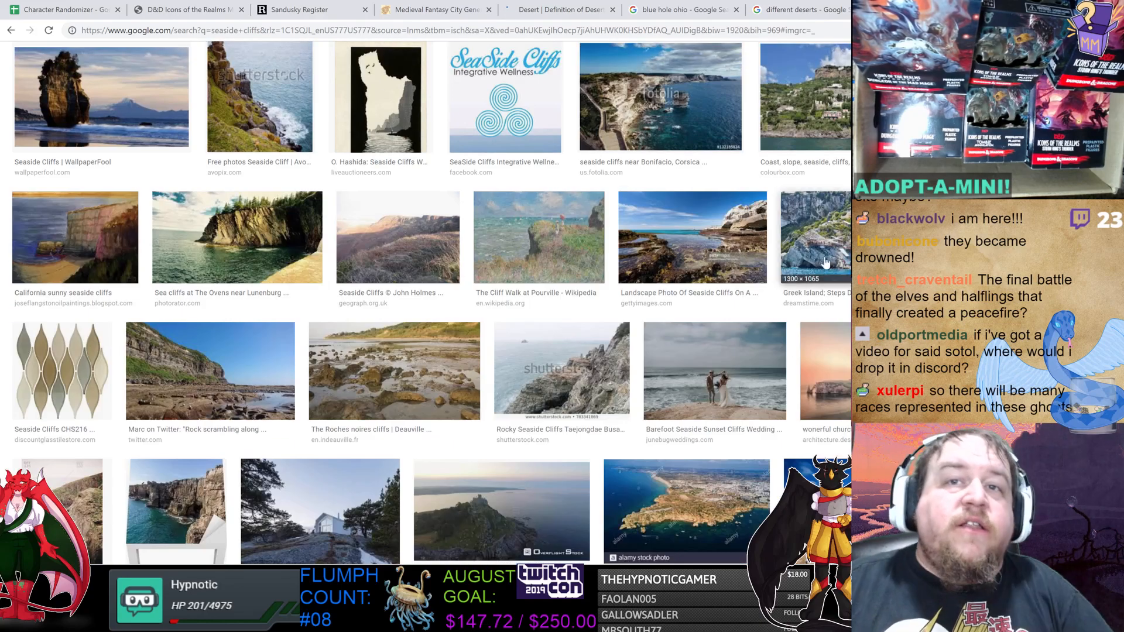
scroll(702, 335, "down", 3)
scroll(702, 336, "down", 6)
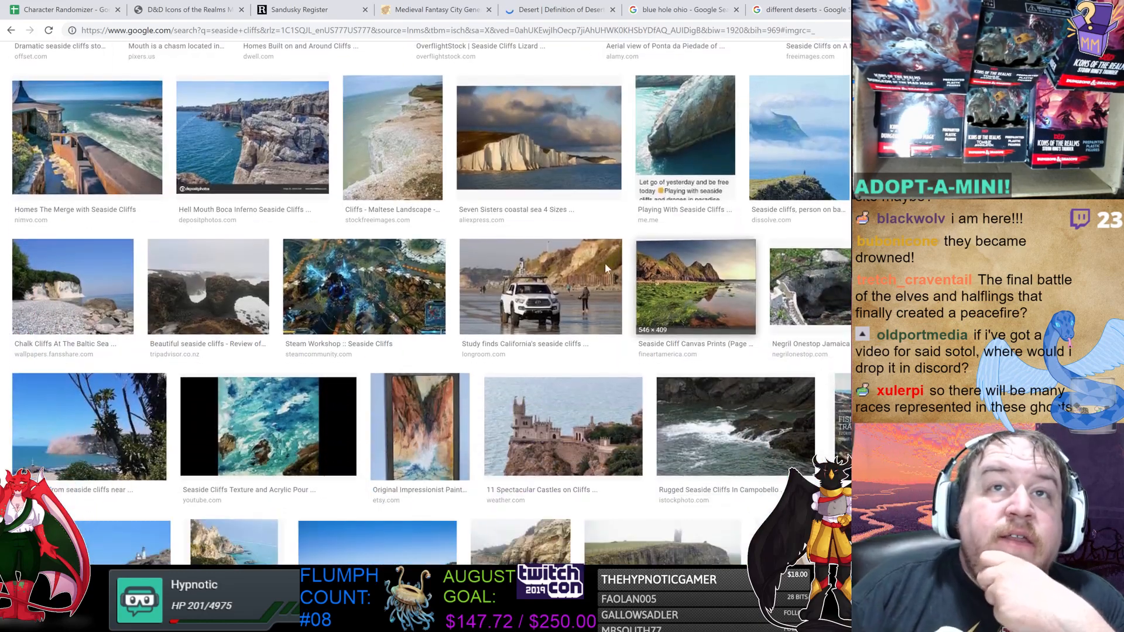
left_click(539, 140)
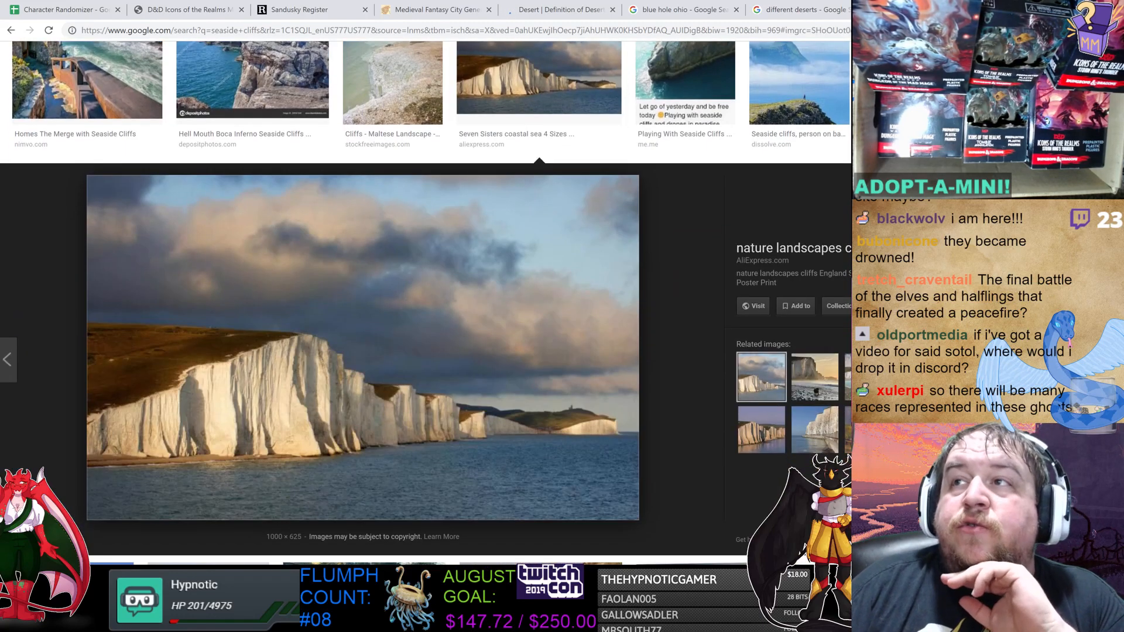
left_click(1100, 180)
scroll(821, 314, "down", 3)
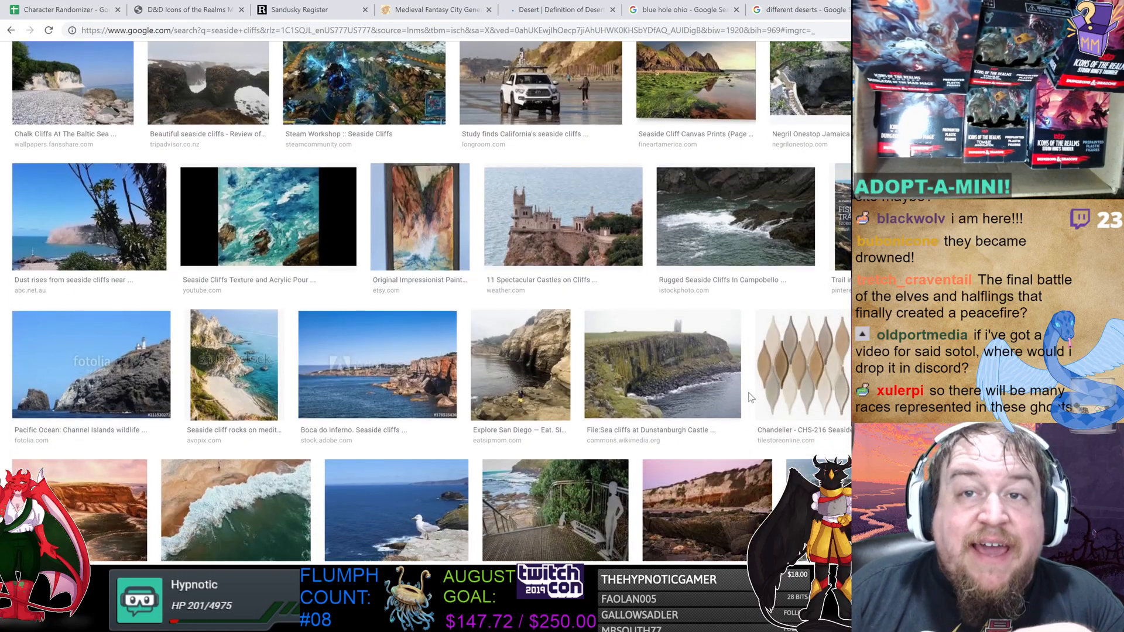
scroll(744, 391, "down", 4)
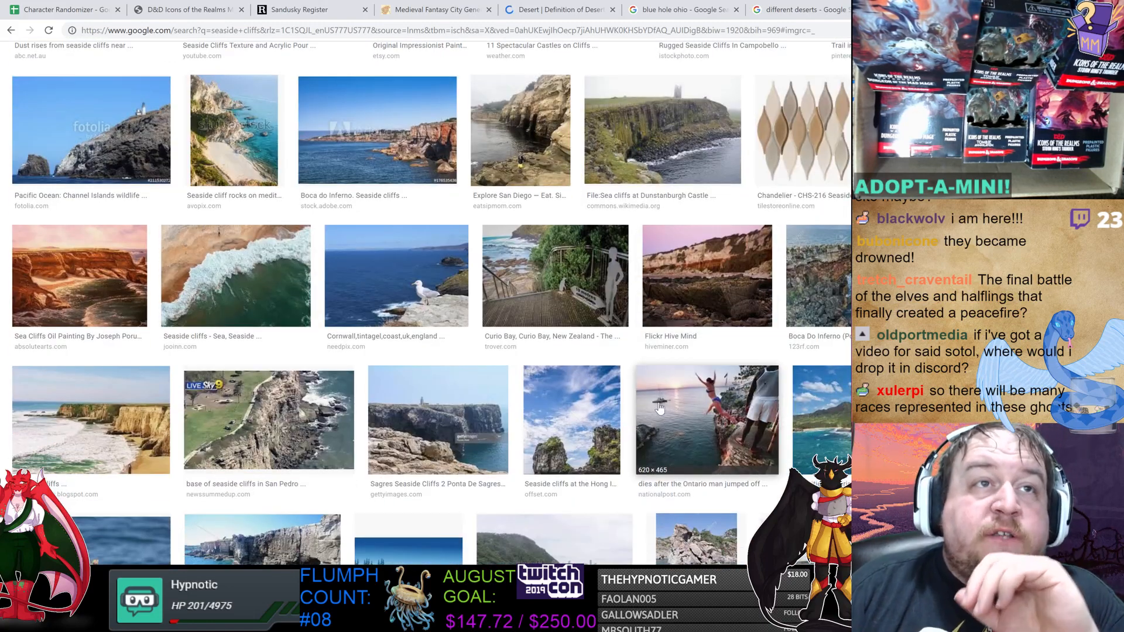
scroll(649, 408, "down", 3)
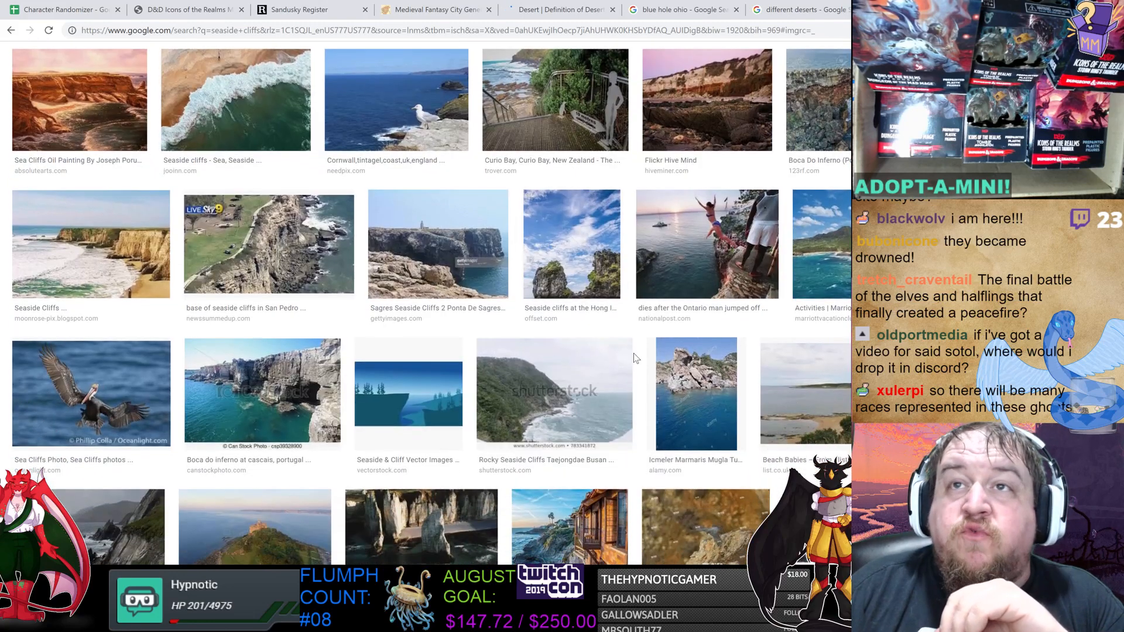
scroll(638, 352, "down", 2)
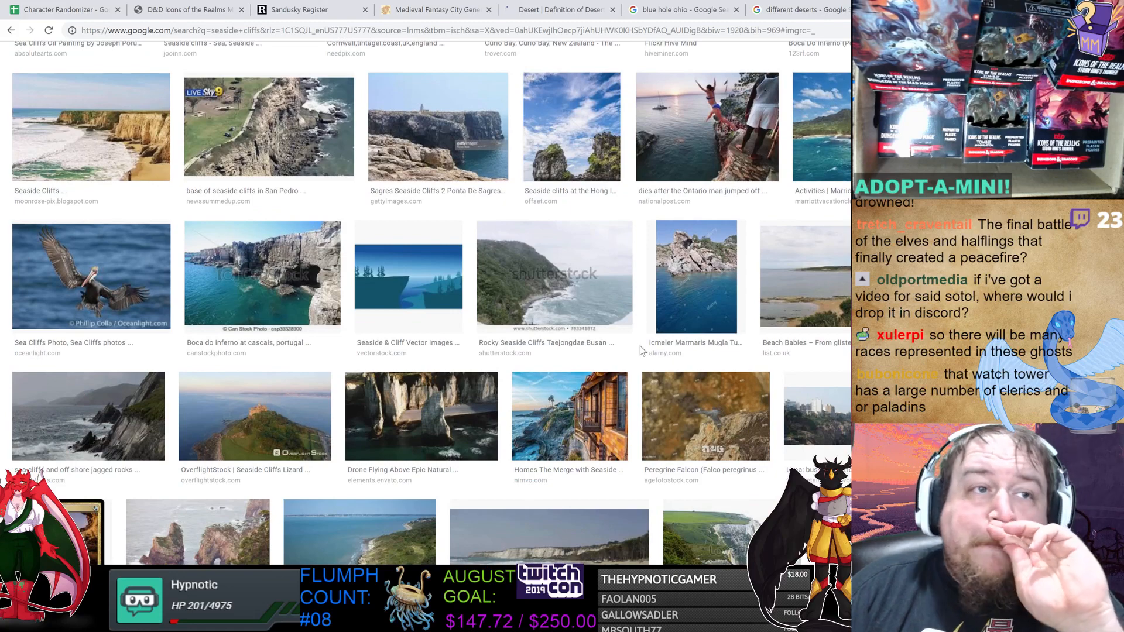
left_click(423, 417)
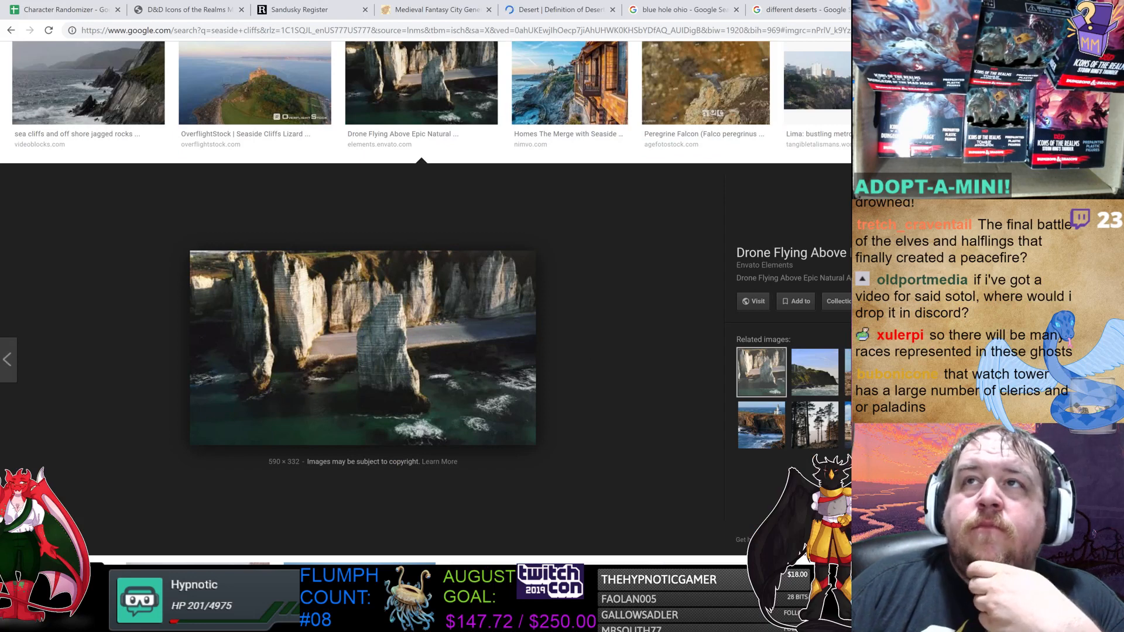
Back in Paint, use the dark red pencil to draw an offshore circle linked to the coast by a line labelled 500.
left_click(518, 620)
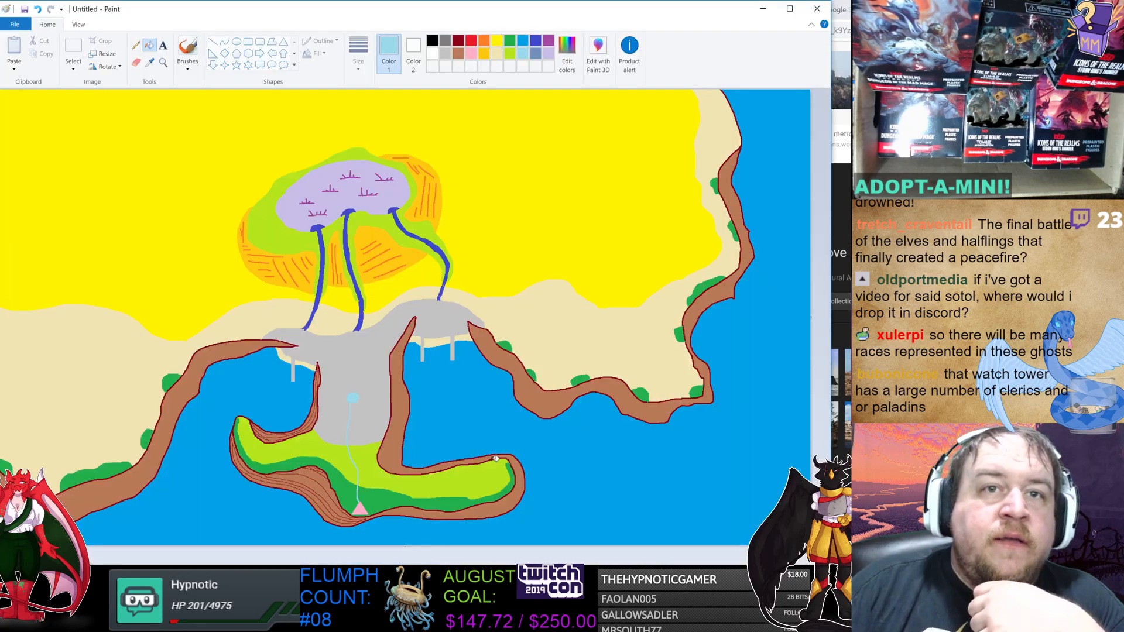
left_click(458, 41)
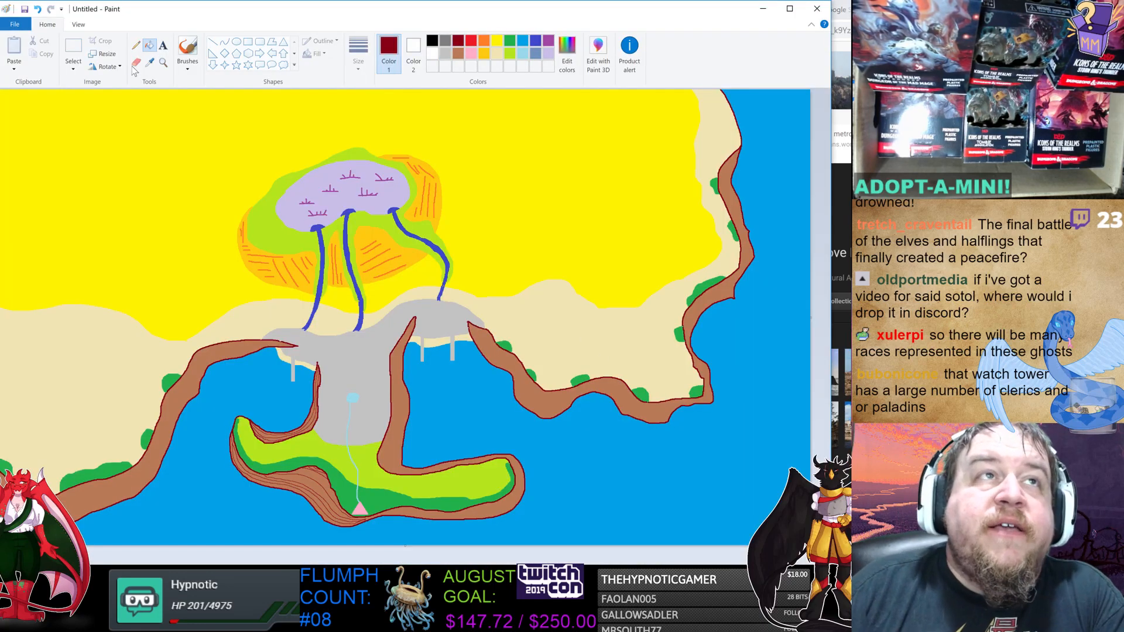
left_click(136, 45)
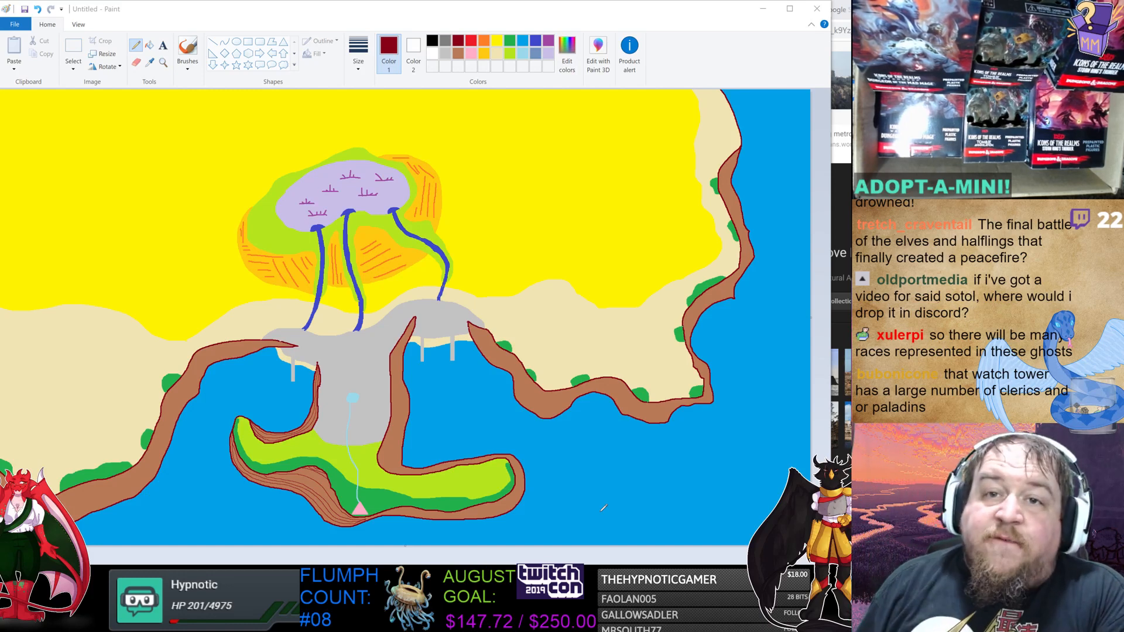
mouse_move(615, 480)
left_mouse_down()
mouse_move(640, 476)
mouse_move(655, 497)
mouse_move(635, 517)
mouse_move(611, 514)
mouse_move(621, 476)
left_mouse_up()
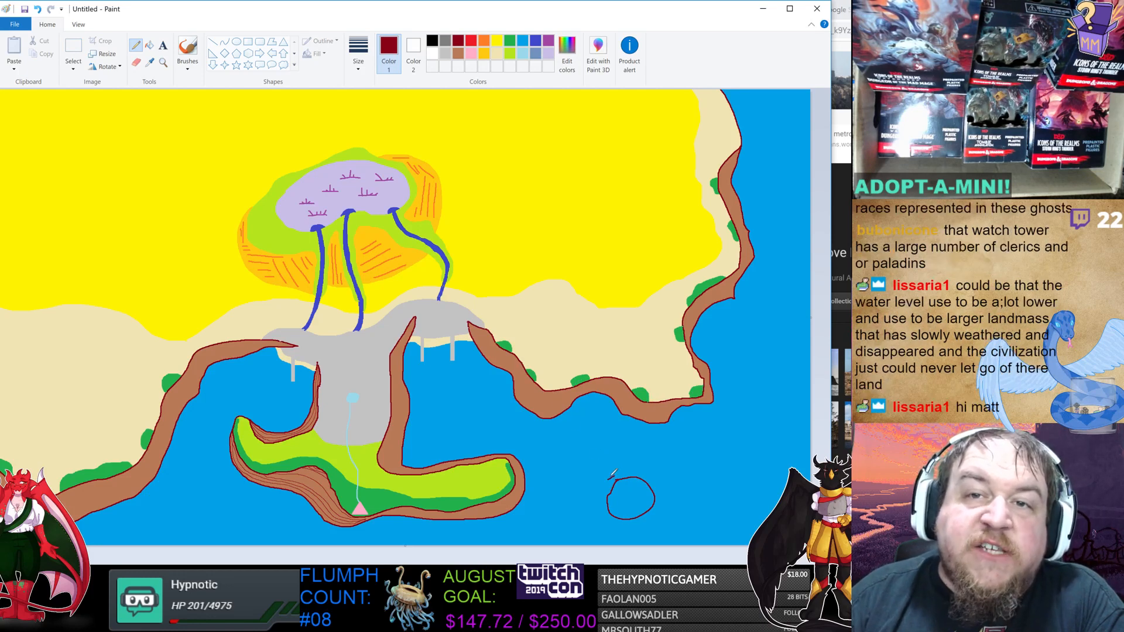
left_click_drag(612, 476, 565, 411)
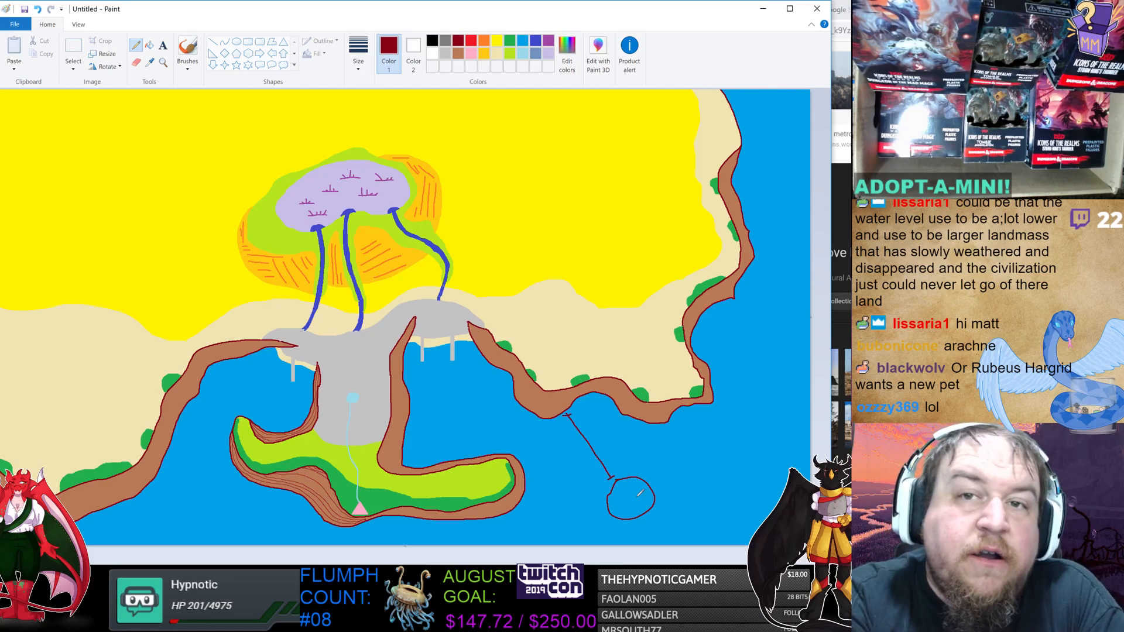
mouse_move(606, 439)
left_mouse_down()
mouse_move(600, 450)
mouse_move(622, 442)
left_mouse_up()
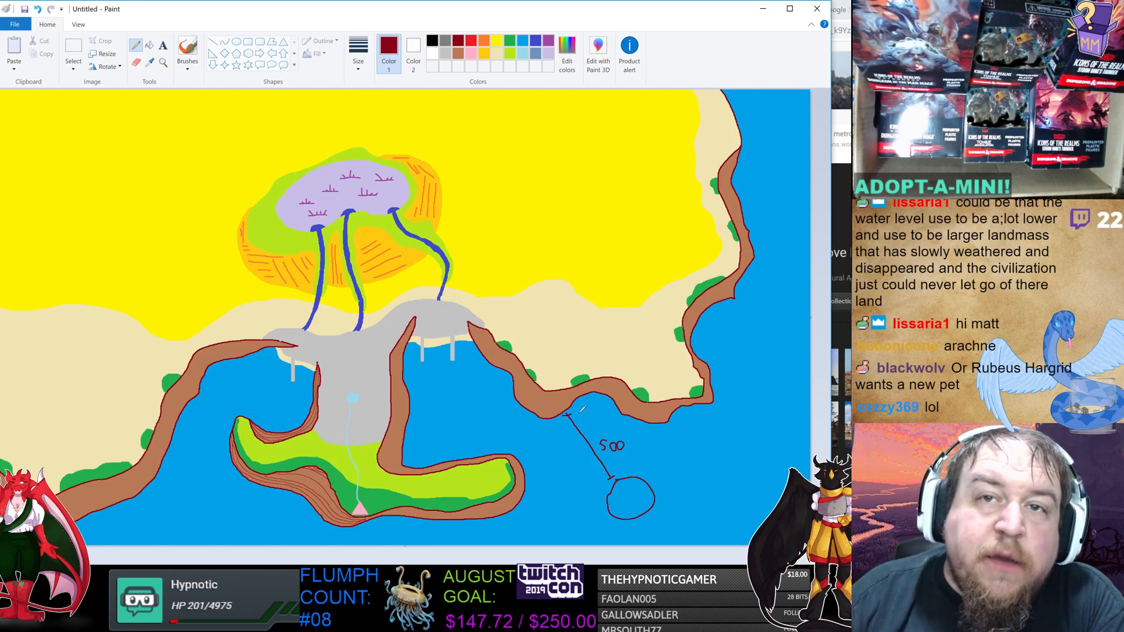
left_click_drag(573, 410, 577, 407)
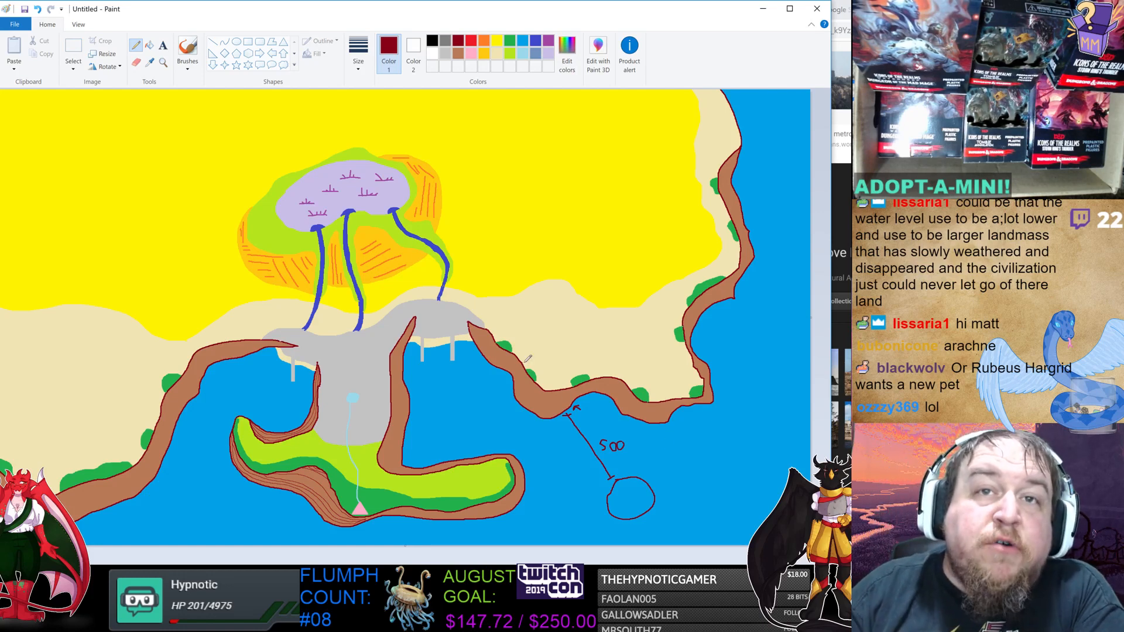
Switch to red and circle the coastline bend, adding an arrow pointing toward the cliffs.
left_click(471, 41)
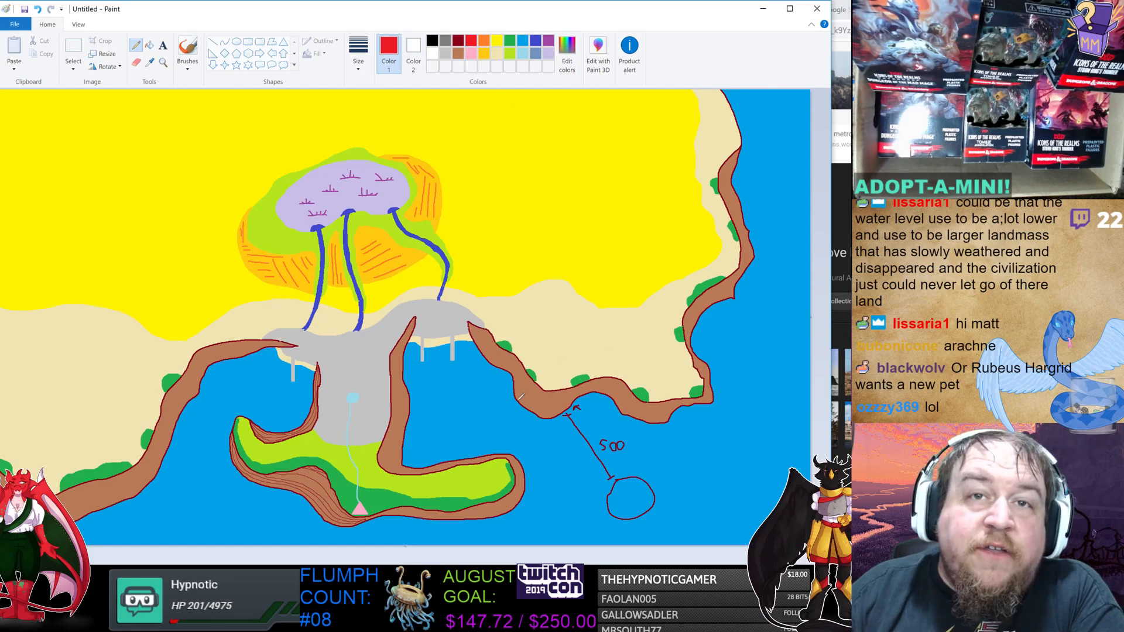
mouse_move(515, 391)
left_mouse_down()
mouse_move(518, 367)
mouse_move(560, 349)
mouse_move(609, 377)
mouse_move(613, 409)
mouse_move(592, 438)
mouse_move(557, 444)
mouse_move(515, 389)
left_mouse_up()
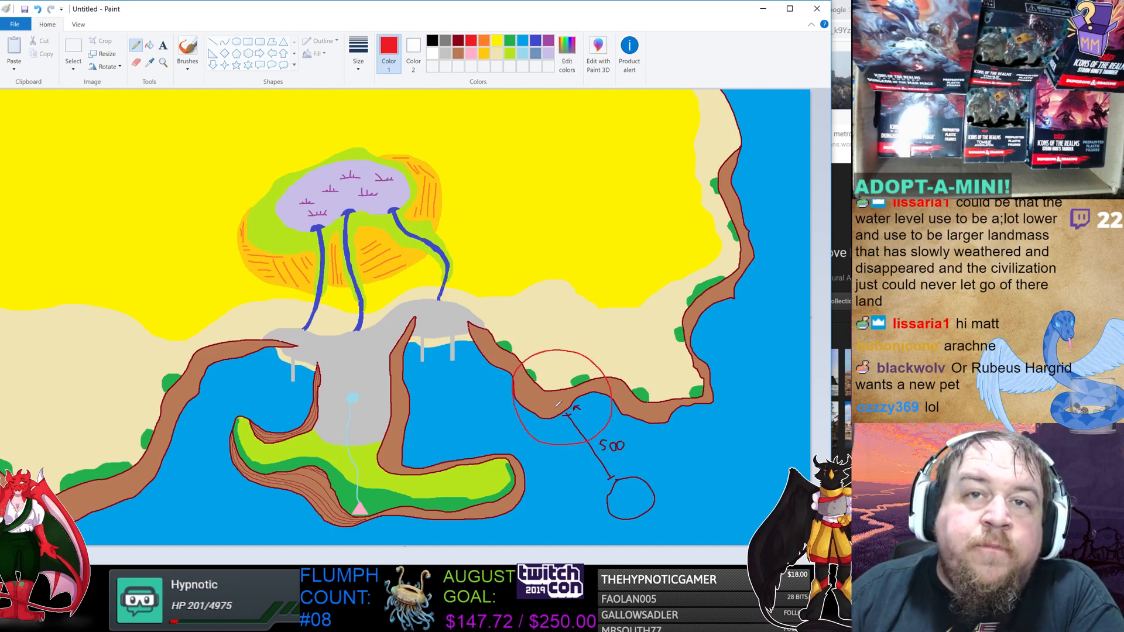
mouse_move(538, 352)
left_mouse_down()
mouse_move(523, 332)
mouse_move(491, 321)
mouse_move(498, 326)
left_mouse_up()
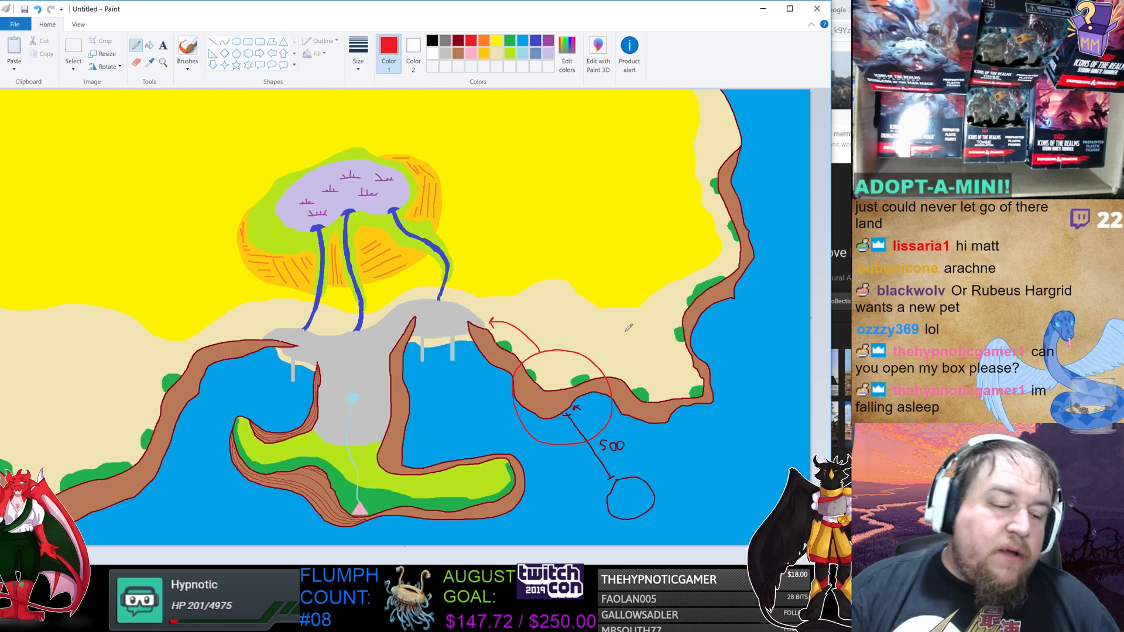
Undo all of the red and dark red annotation strokes.
key("ctrl+z")
key("ctrl+z")
key("ctrl+z")
key("ctrl+z")
key("ctrl+z")
key("ctrl+z")
key("ctrl+z")
key("ctrl+z")
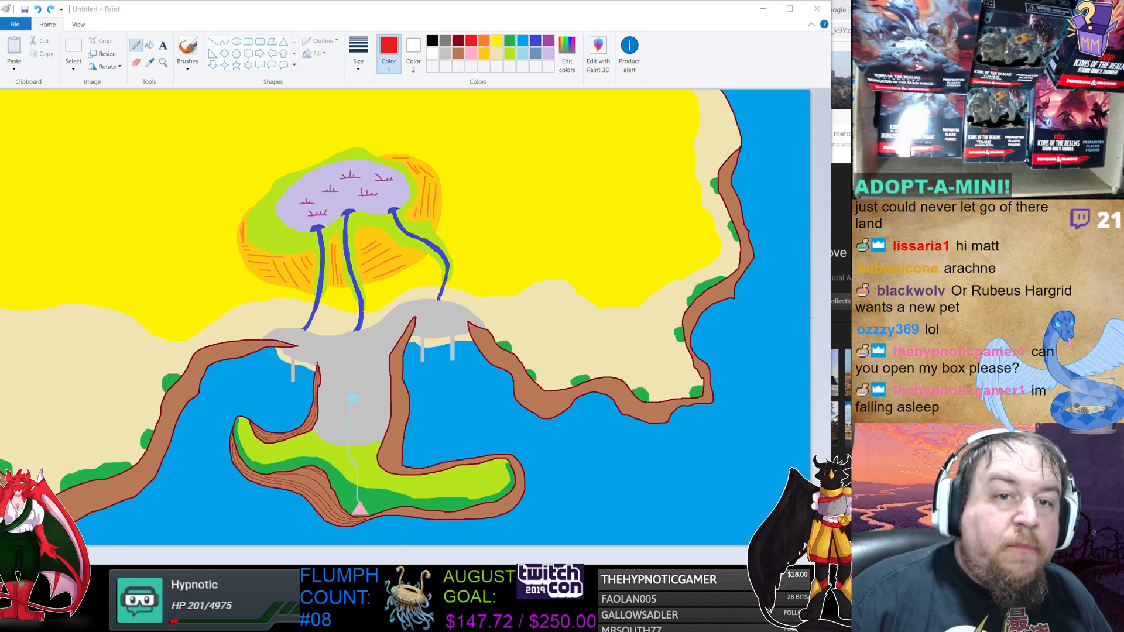
Switch to the Settlement Worksheet and review the settlement and character notes, selecting the Current Calamity entry.
key("alt+Tab")
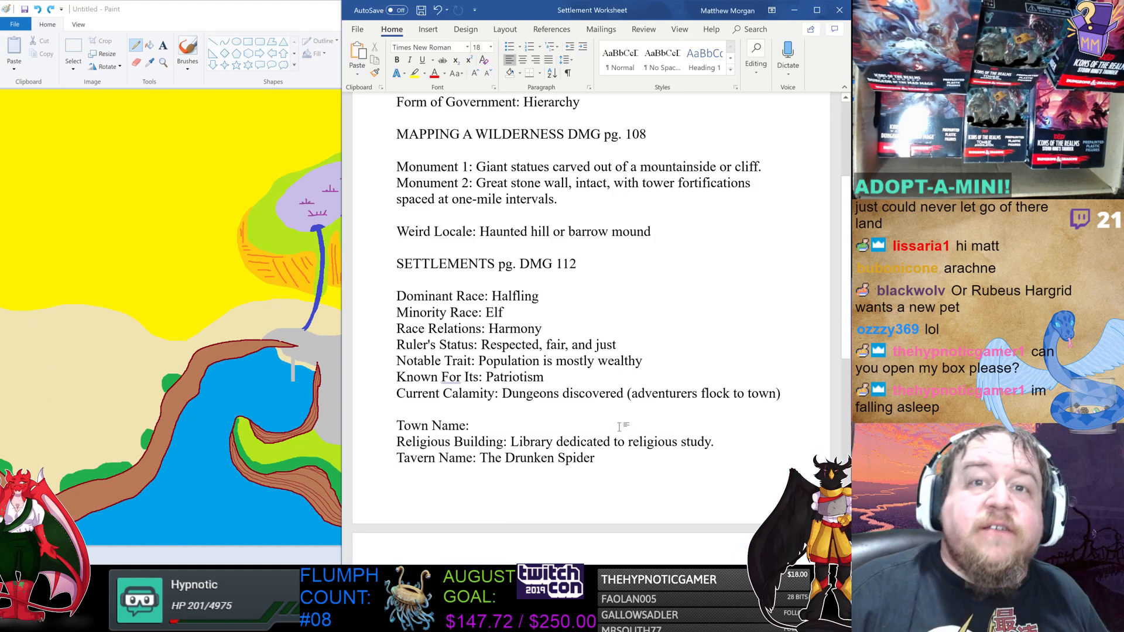
scroll(591, 314, "down", 2)
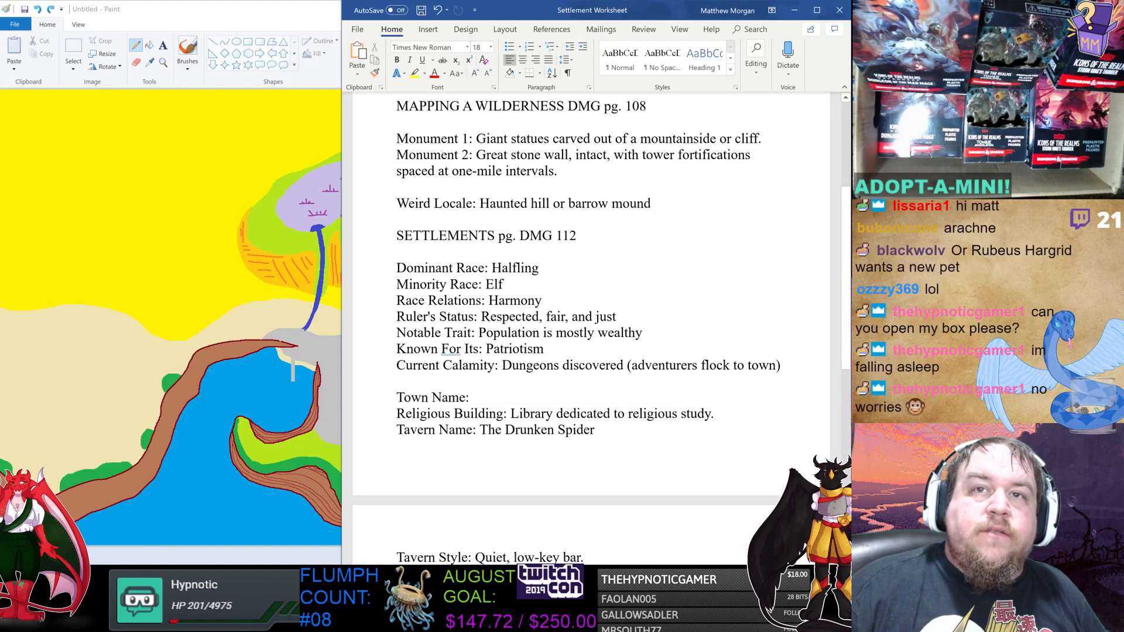
scroll(591, 315, "up", 2)
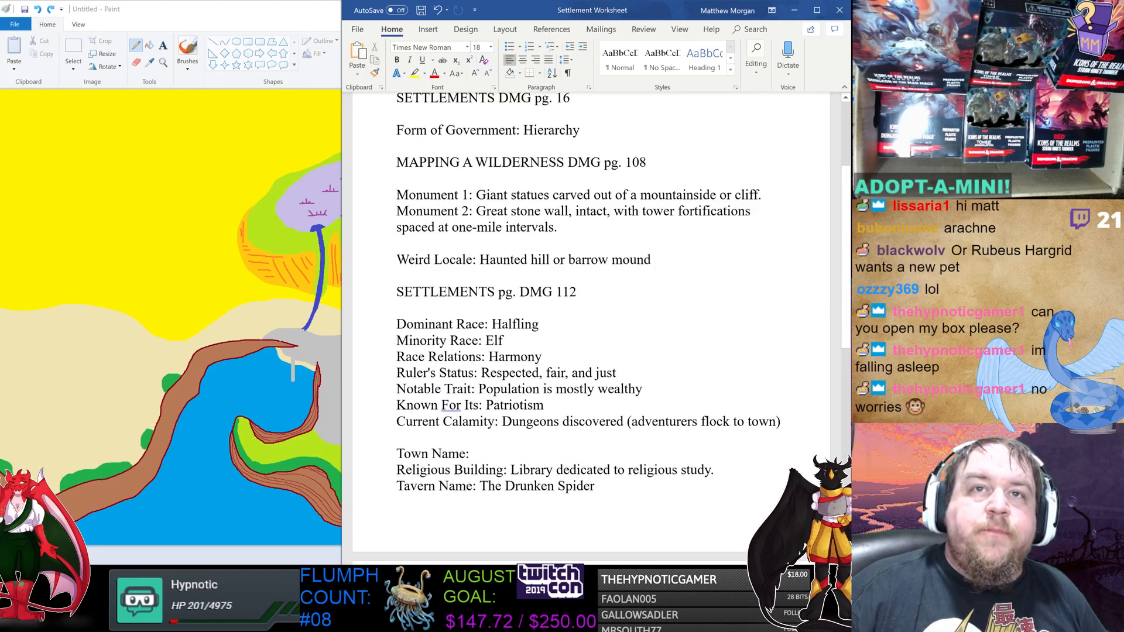
scroll(592, 315, "up", 1)
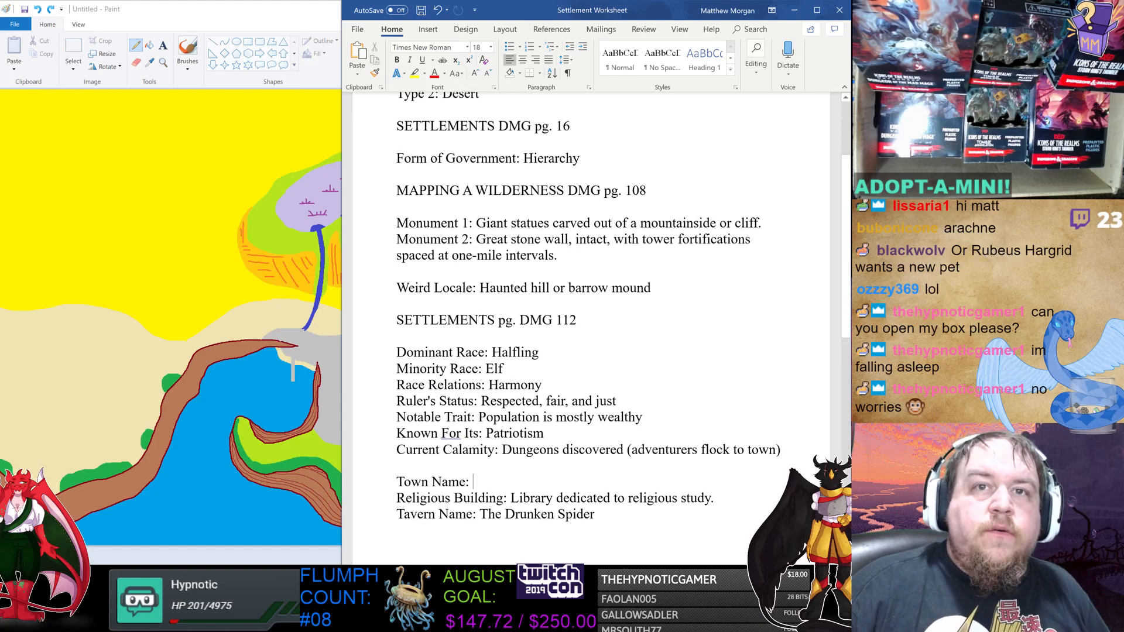
scroll(592, 315, "down", 1)
scroll(592, 314, "up", 4)
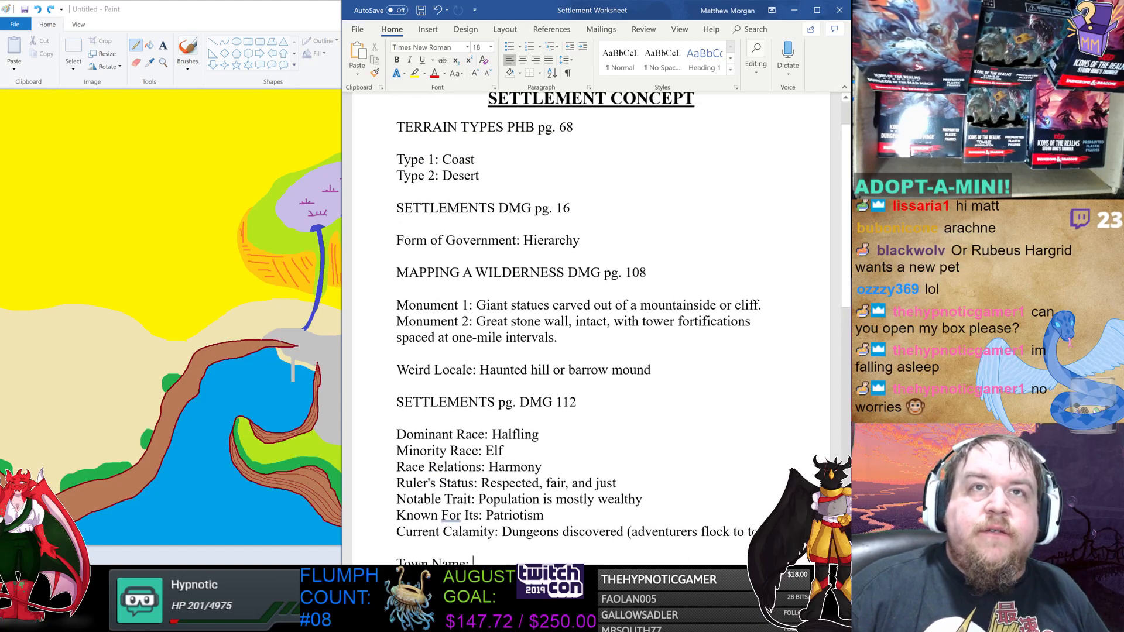
scroll(592, 315, "down", 4)
scroll(591, 315, "down", 7)
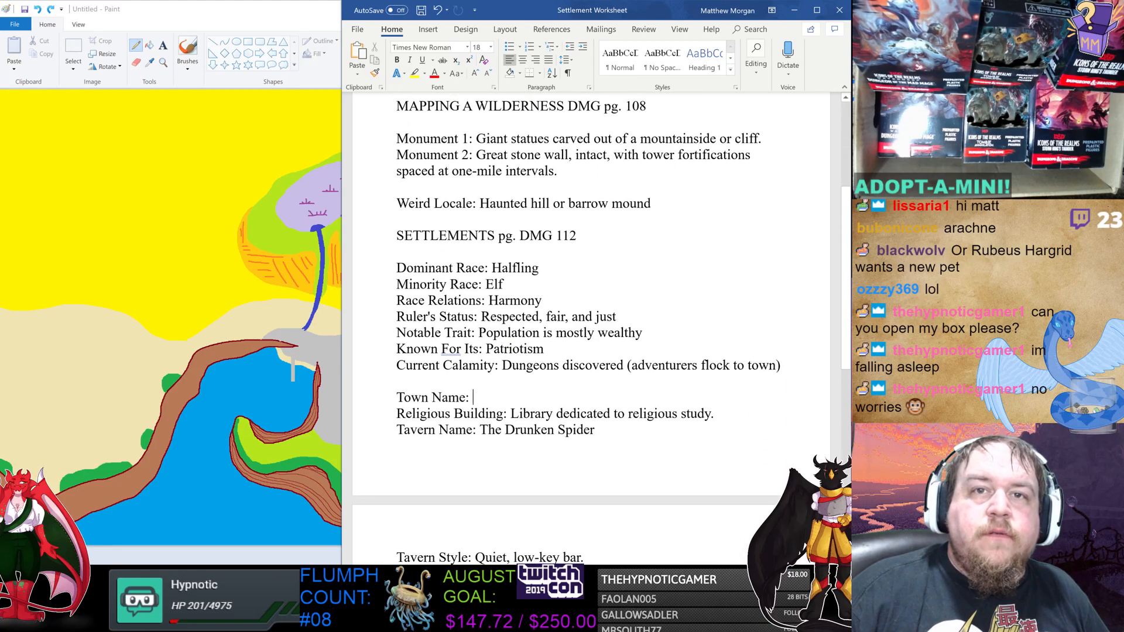
scroll(591, 315, "up", 3)
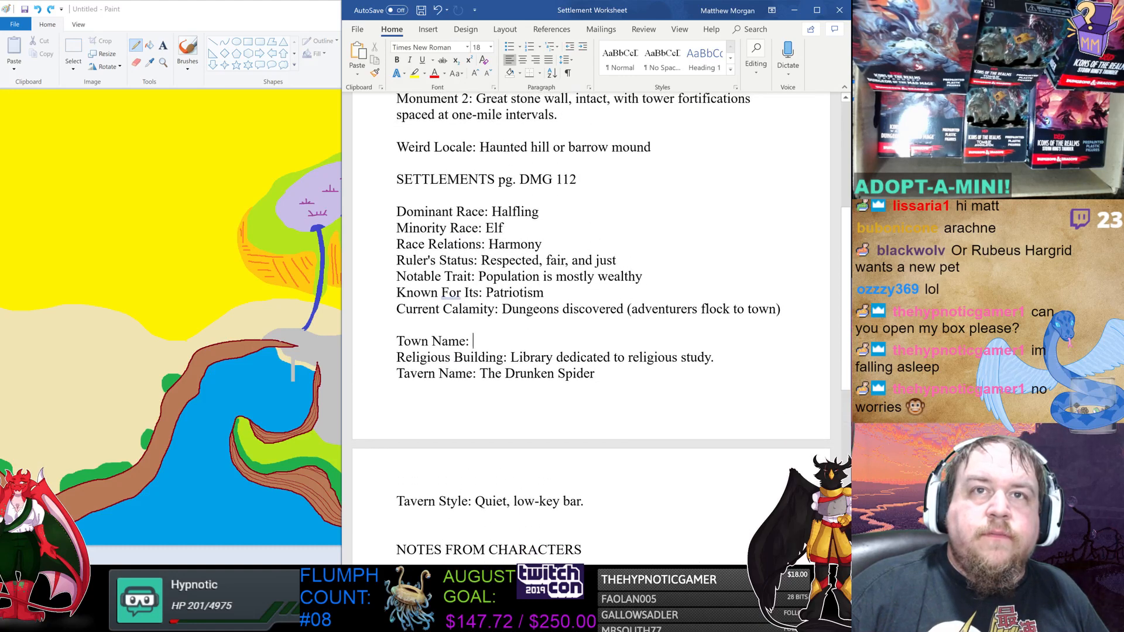
scroll(592, 315, "down", 7)
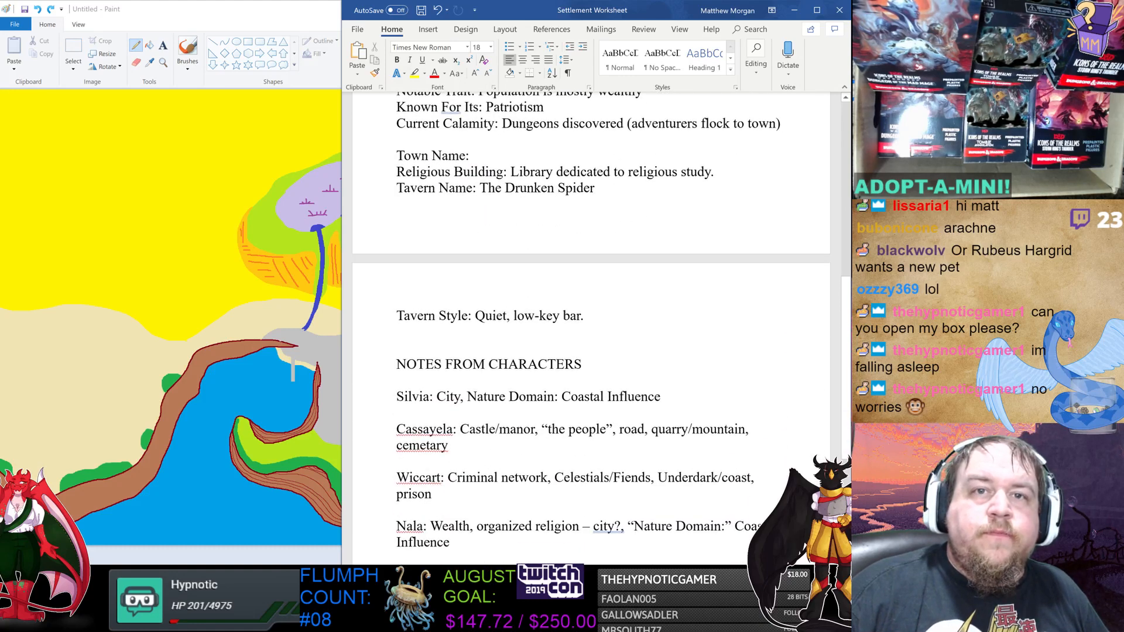
scroll(591, 315, "down", 4)
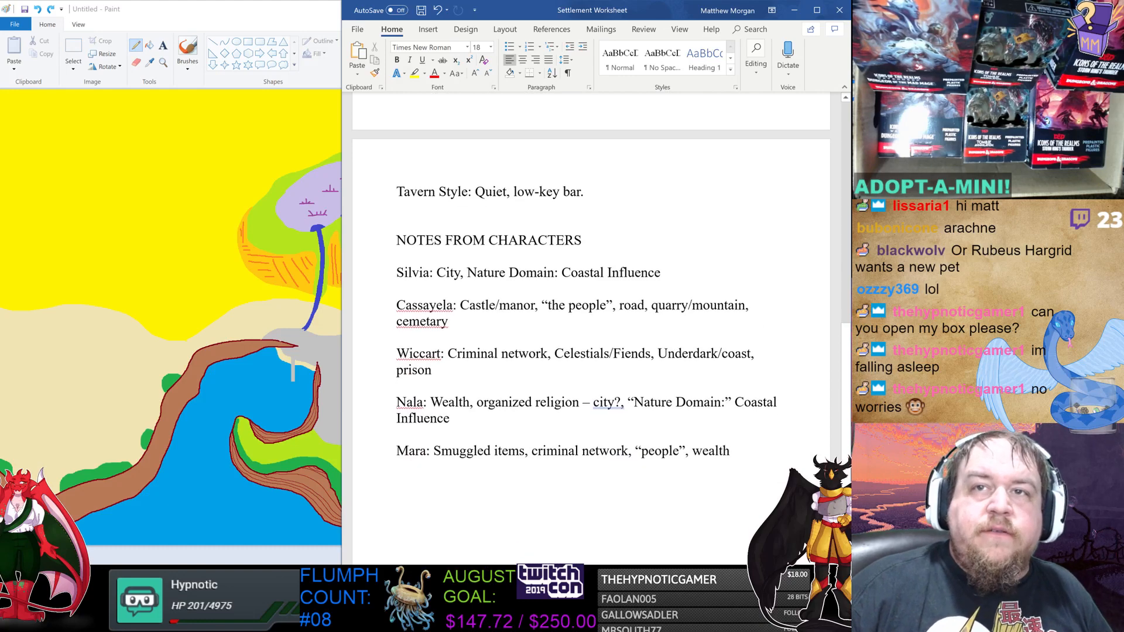
scroll(591, 314, "up", 11)
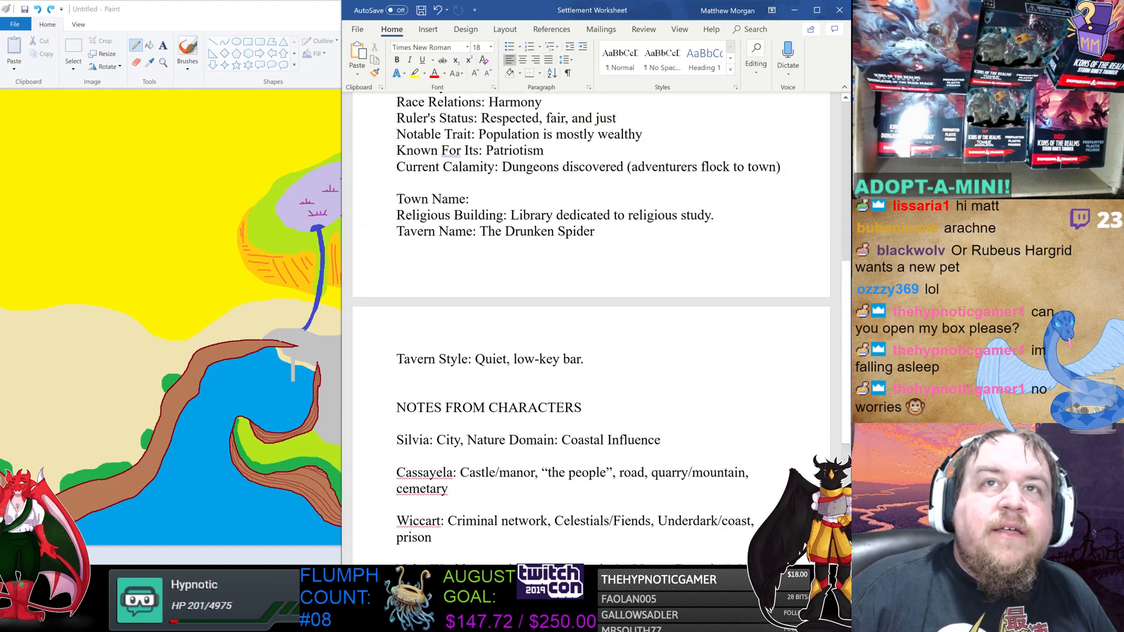
scroll(545, 368, "up", 1)
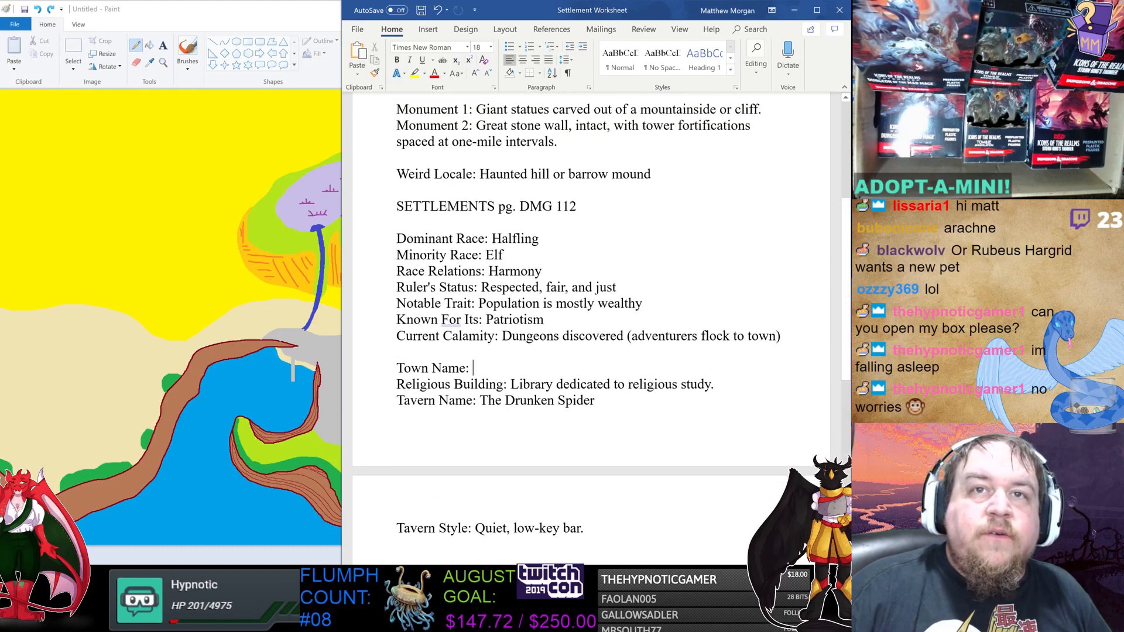
left_click_drag(502, 338, 627, 337)
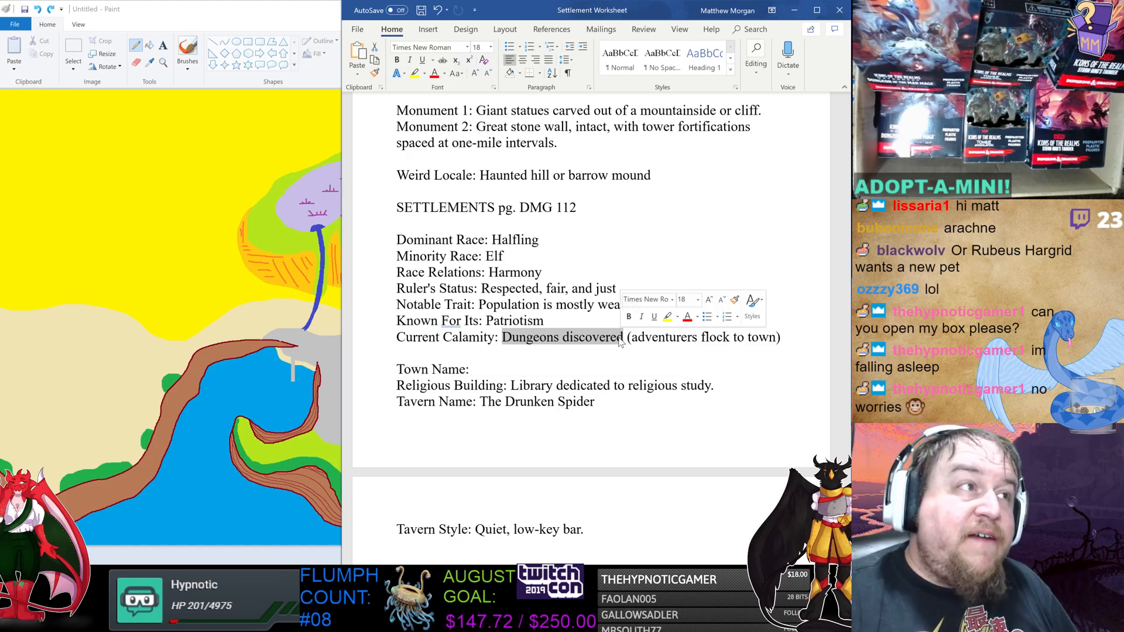
left_click(309, 11)
mouse_move(117, 198)
left_mouse_down()
mouse_move(130, 170)
mouse_move(153, 186)
mouse_move(119, 203)
mouse_move(108, 183)
mouse_move(131, 157)
left_mouse_up()
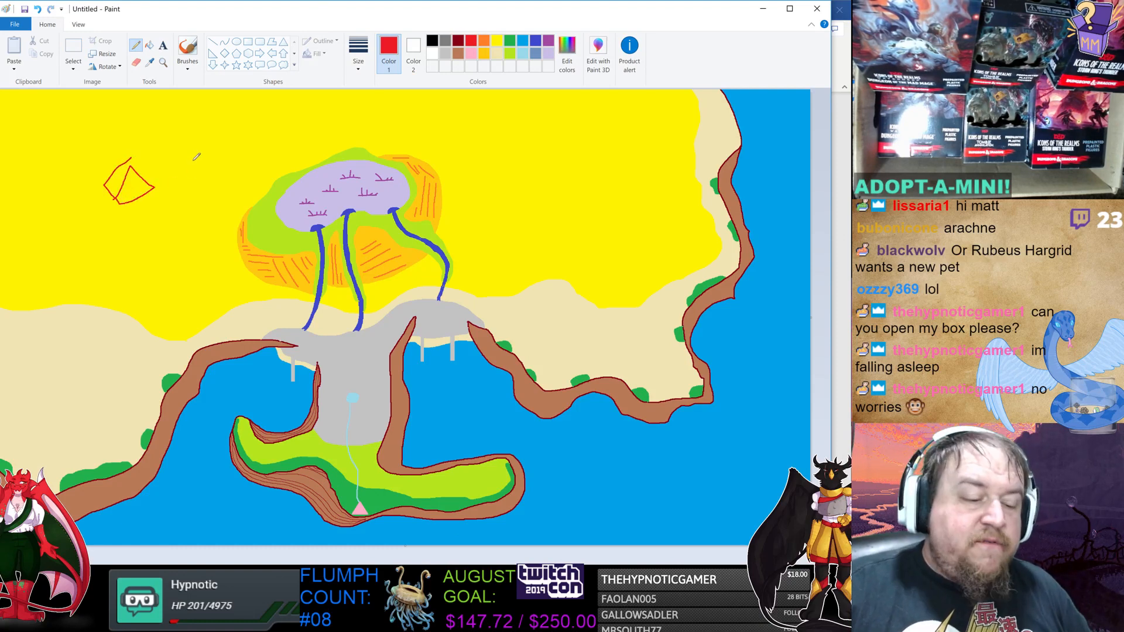
key("ctrl+z")
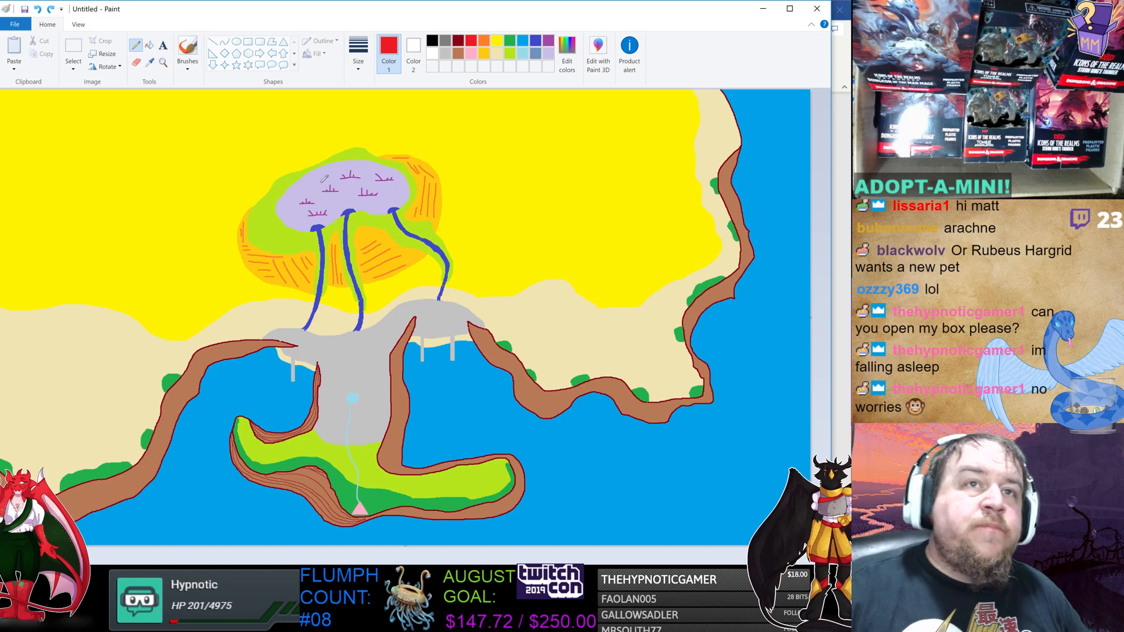